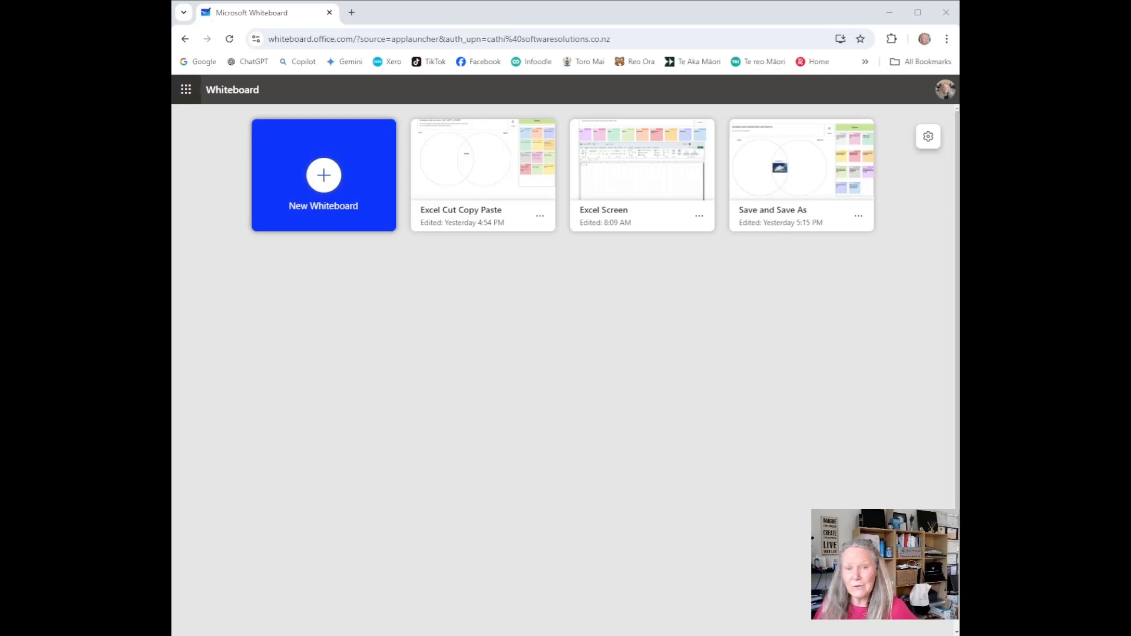
{"action": "left_click", "coordinate": [185, 90]}
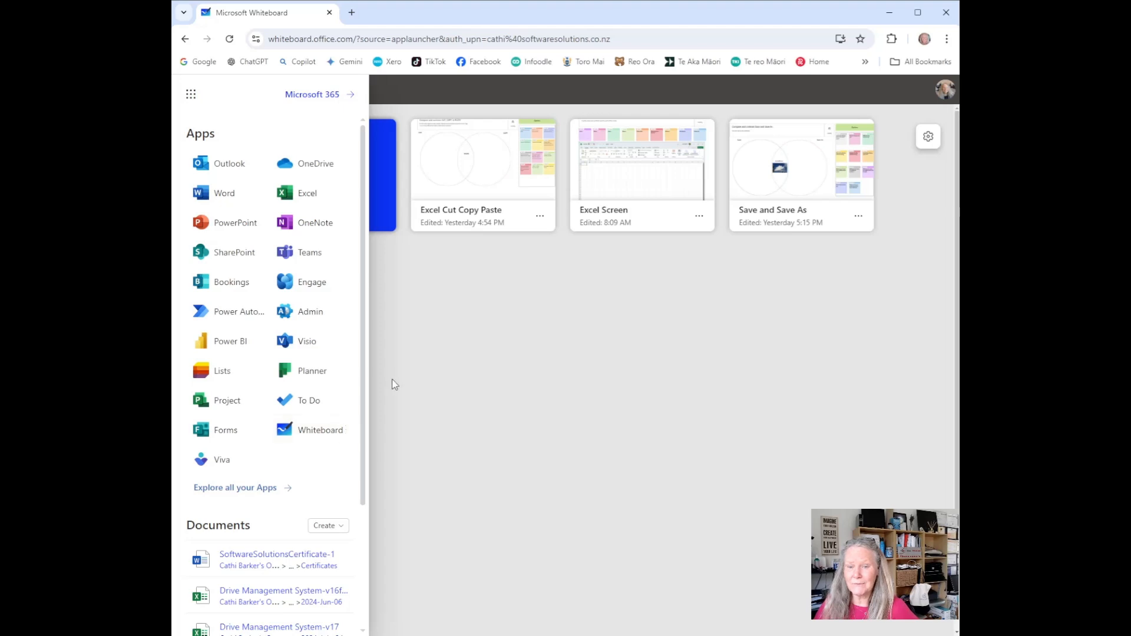
{"action": "left_click", "coordinate": [412, 360]}
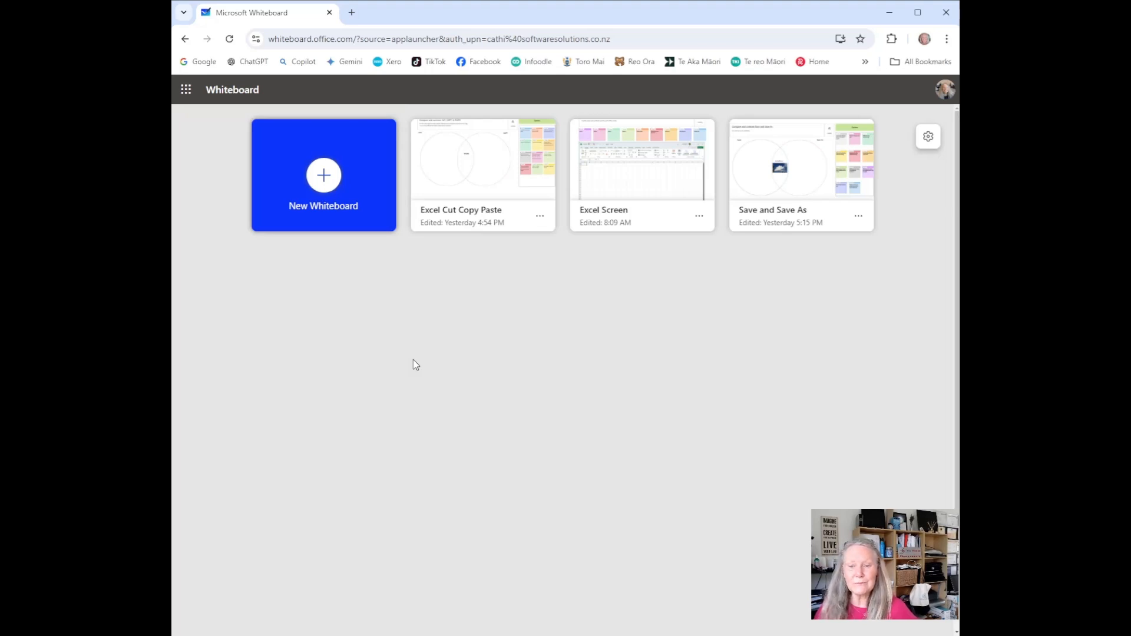
Create a new whiteboard with a blank canvas after browsing the Brainstorming, Problem solving, Learning and Recommended templates
{"action": "left_click", "coordinate": [324, 180]}
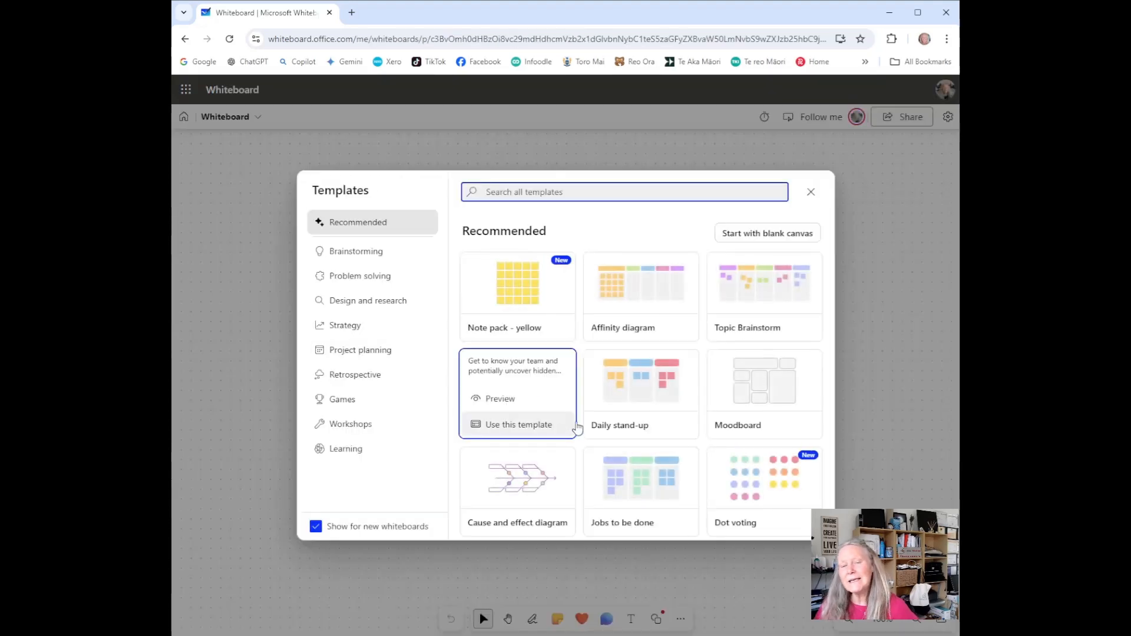
{"action": "mouse_move", "coordinate": [685, 417]}
{"action": "mouse_move", "coordinate": [785, 457]}
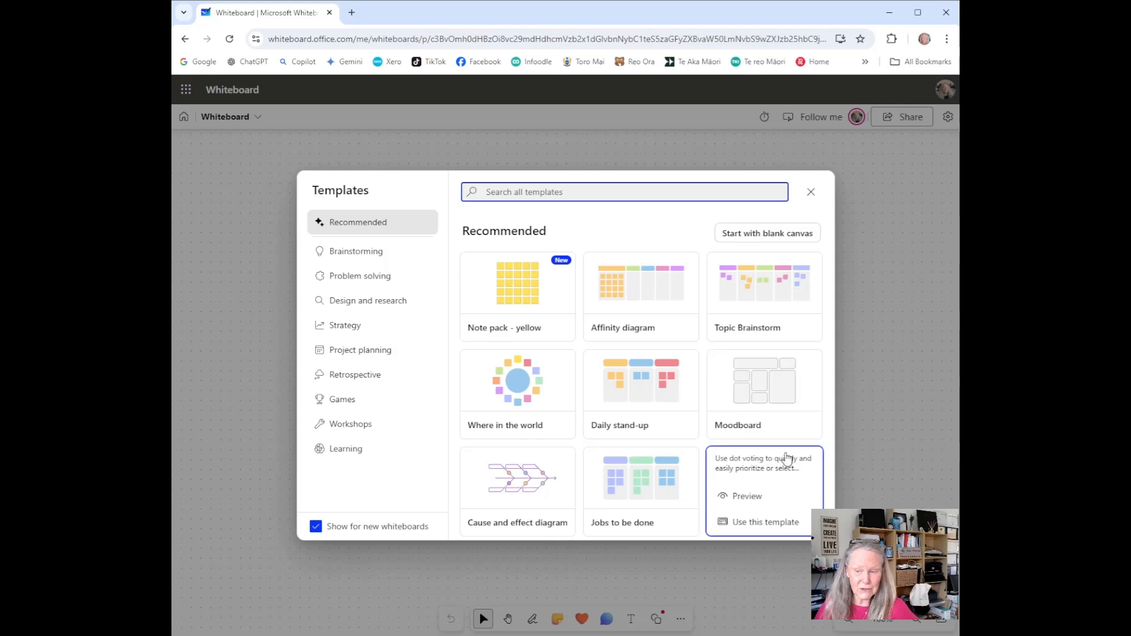
{"action": "left_click", "coordinate": [398, 260]}
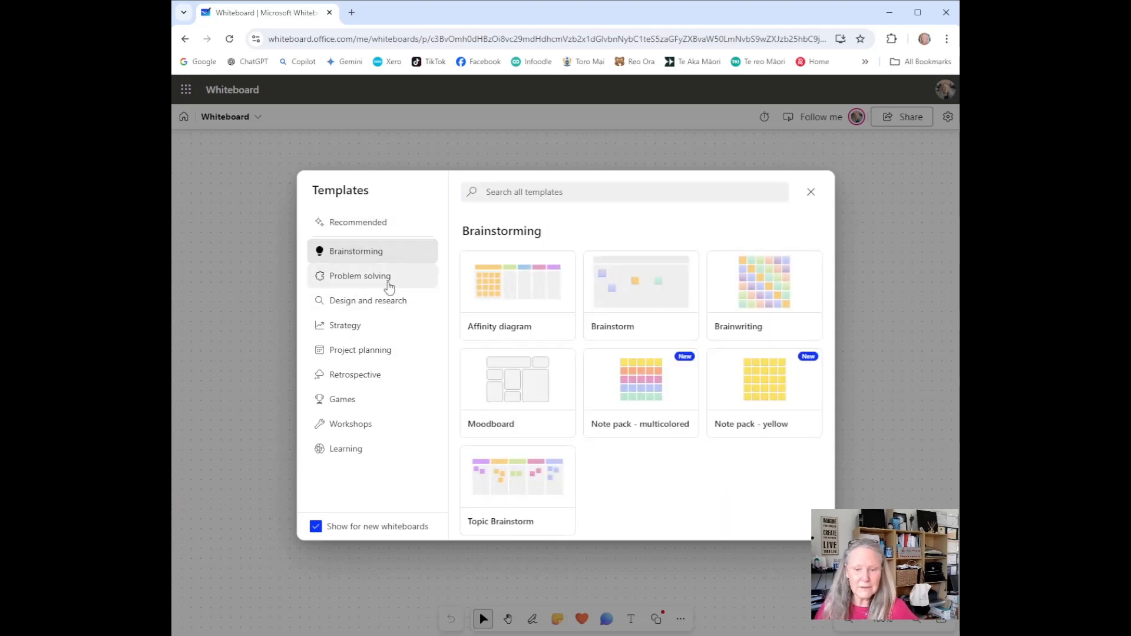
{"action": "left_click", "coordinate": [387, 281]}
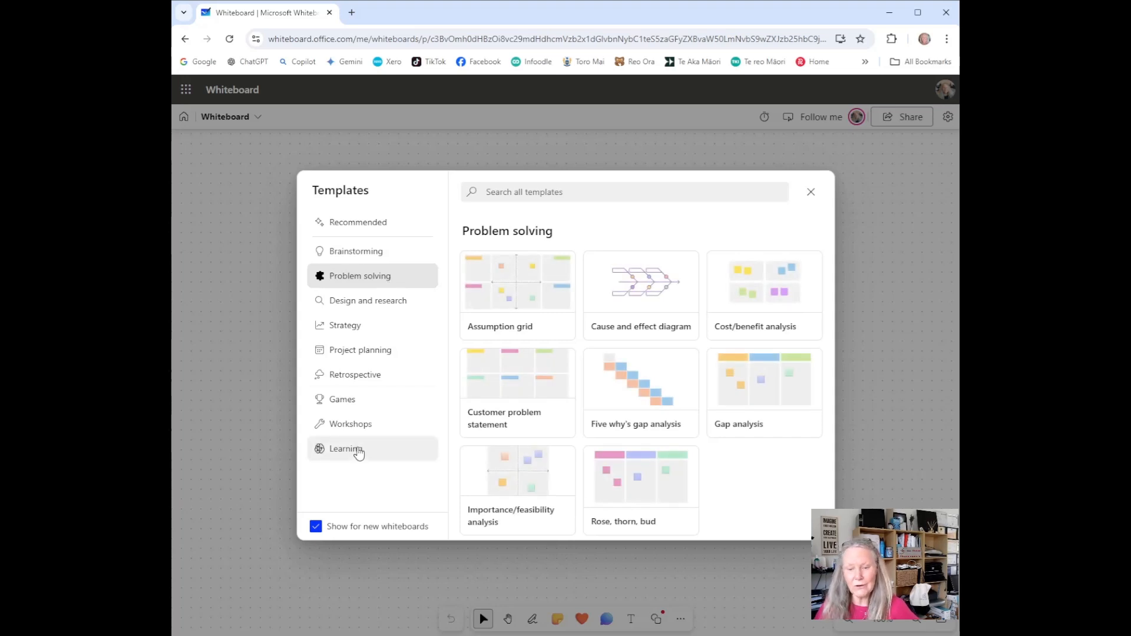
{"action": "left_click", "coordinate": [358, 451]}
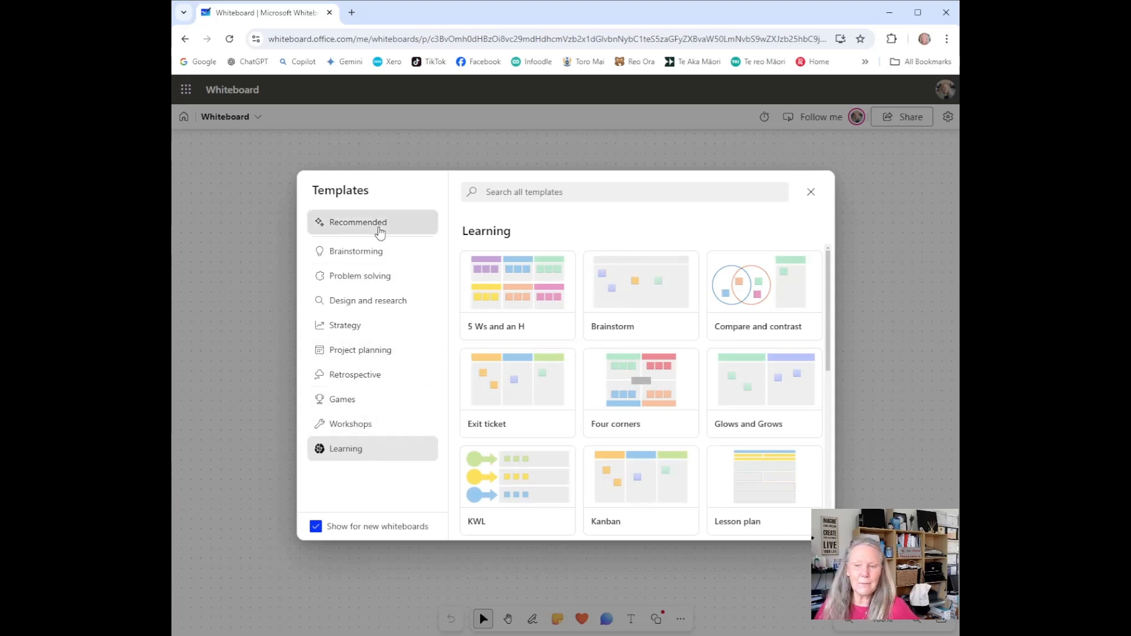
{"action": "left_click", "coordinate": [380, 228]}
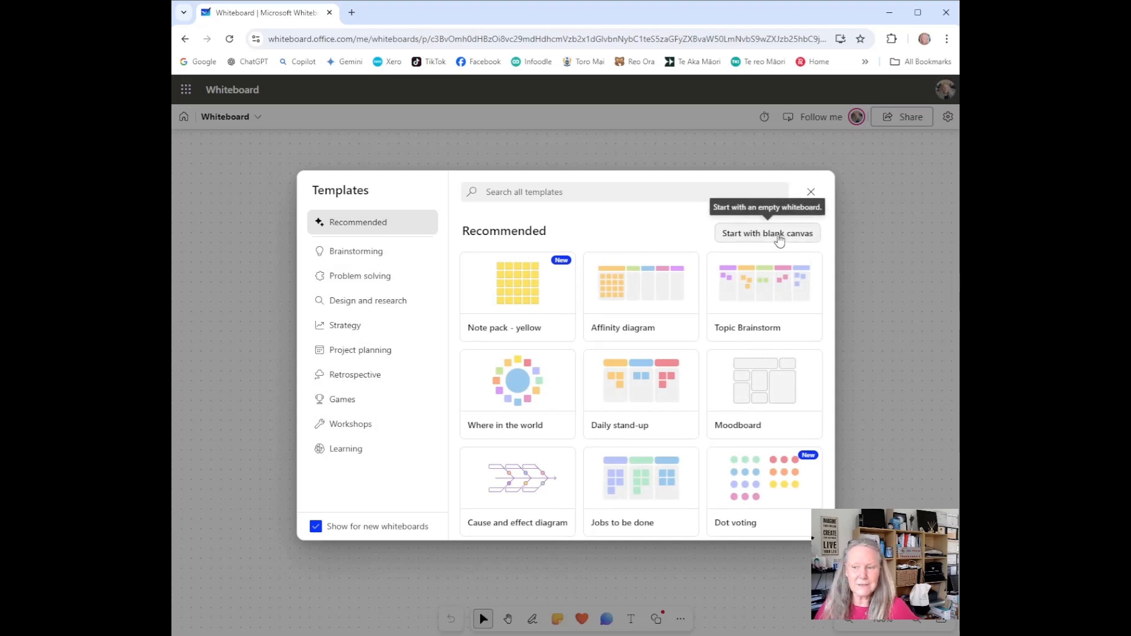
{"action": "left_click", "coordinate": [796, 236]}
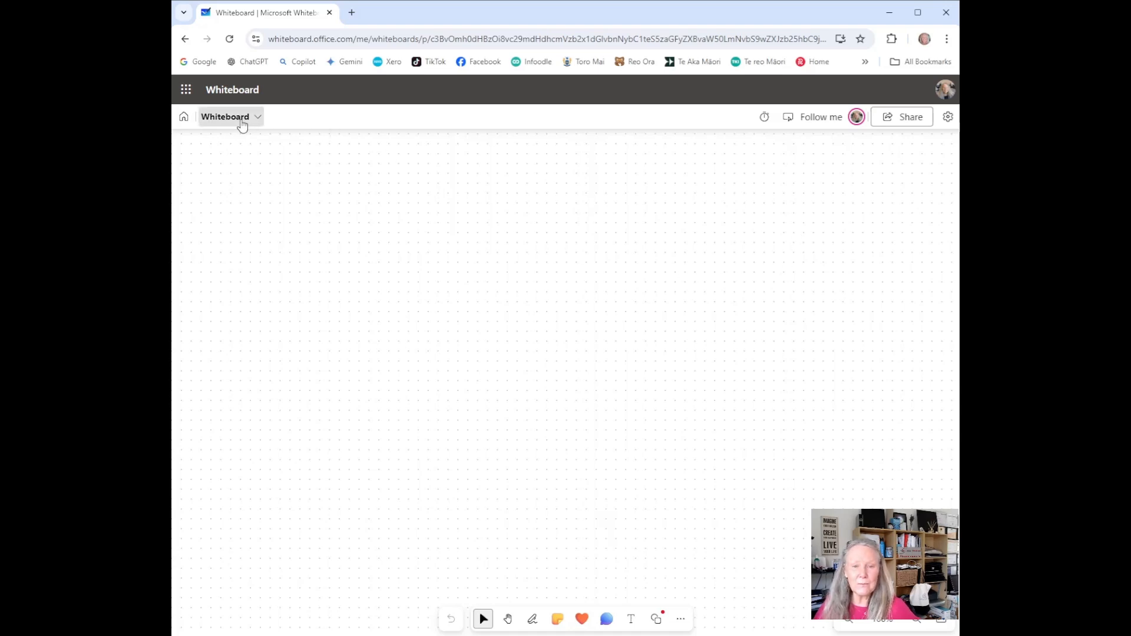
Rename the board as Whiteboard Example
{"action": "left_click", "coordinate": [241, 118]}
{"action": "left_click", "coordinate": [270, 161]}
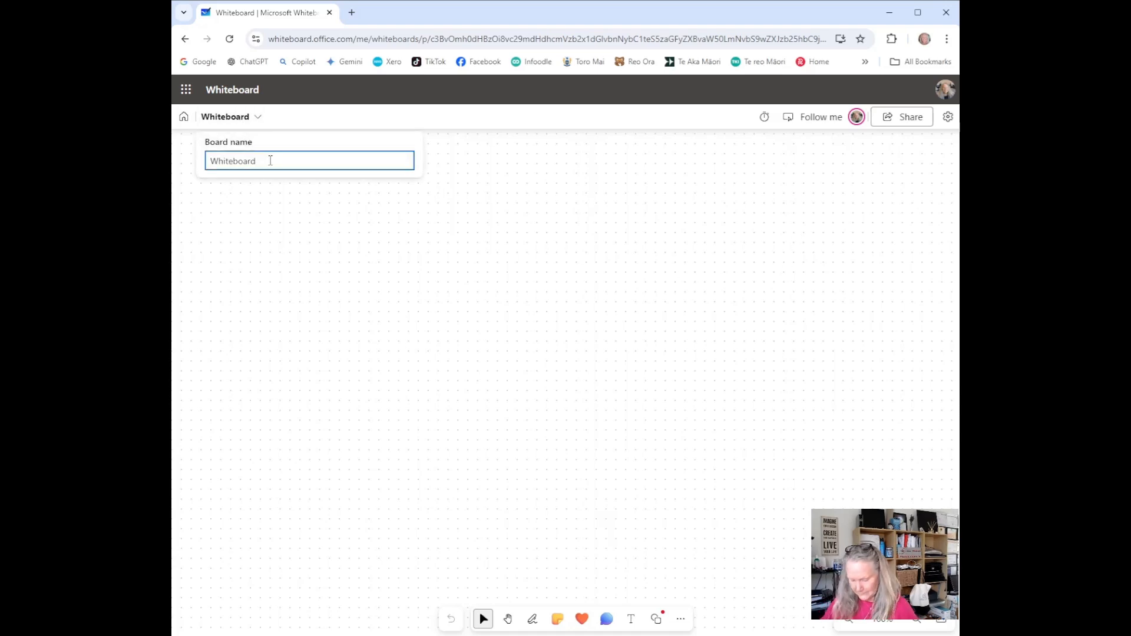
{"action": "type", "text": "Example"}
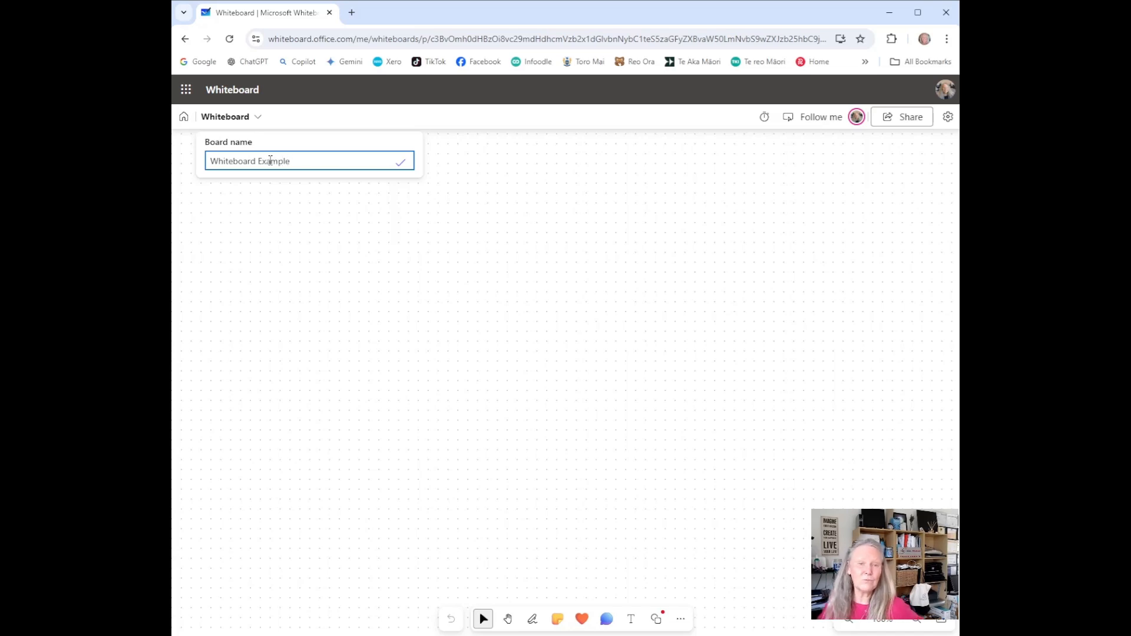
{"action": "key", "text": "Return"}
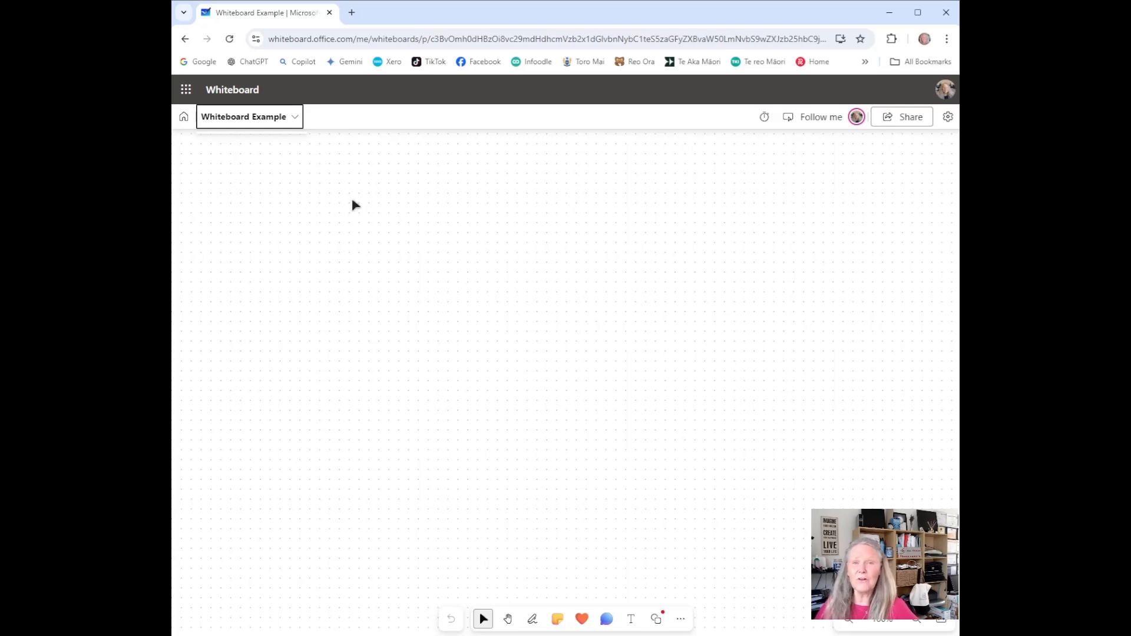
Try a light blue background with Square, Graph, Narrow rule and Wide rule grids, and restore the white background with the Dot grid
{"action": "left_click", "coordinate": [947, 118]}
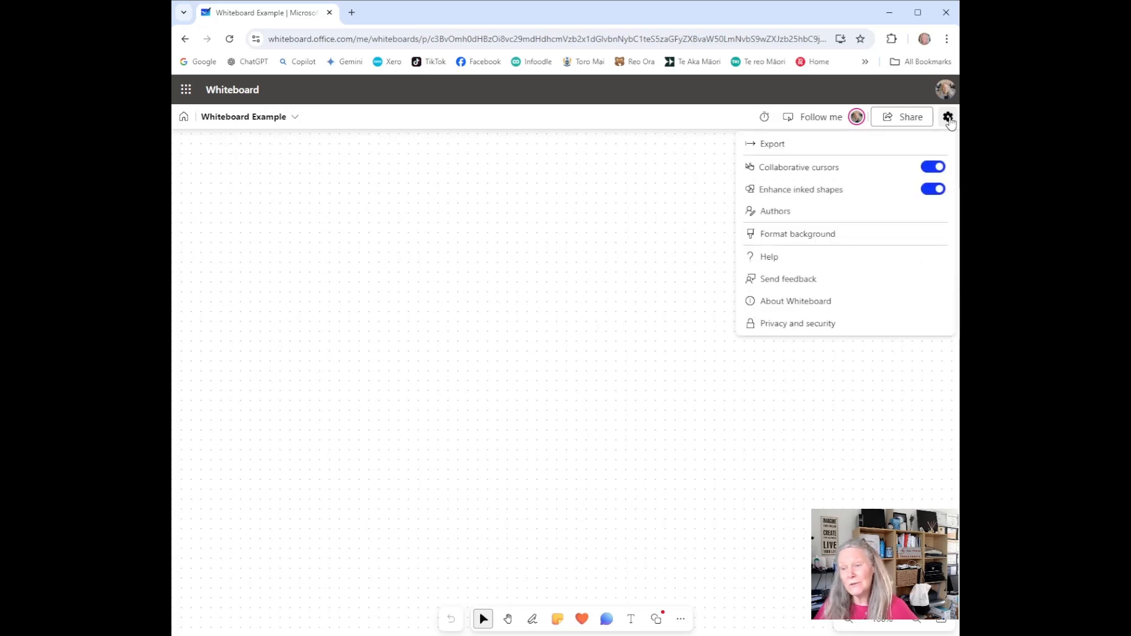
{"action": "left_click", "coordinate": [821, 242]}
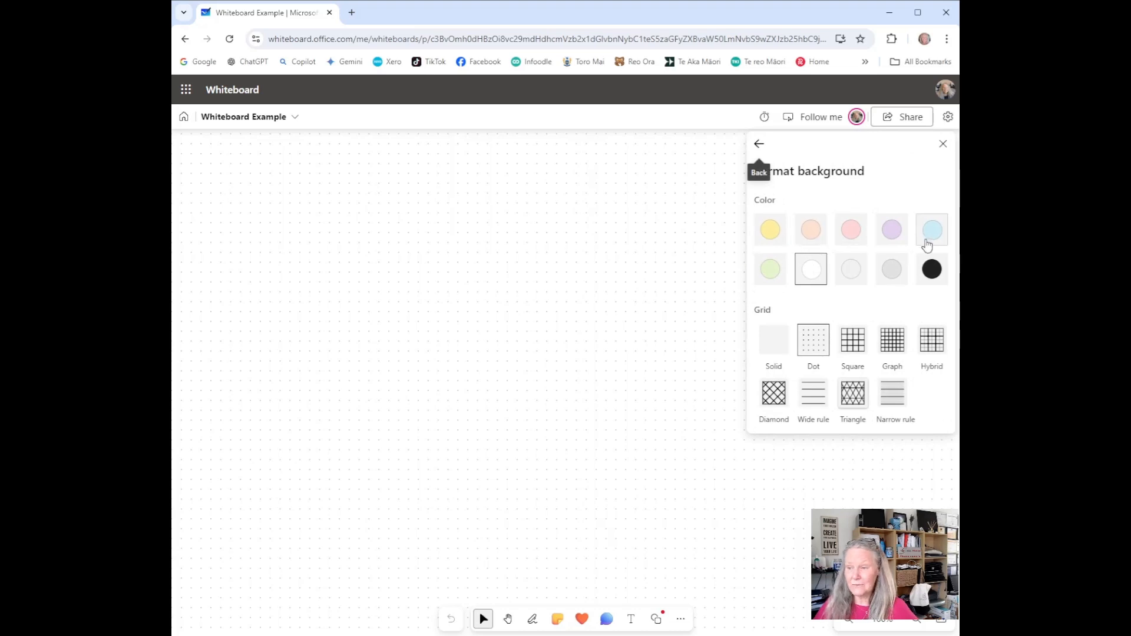
{"action": "left_click", "coordinate": [928, 243]}
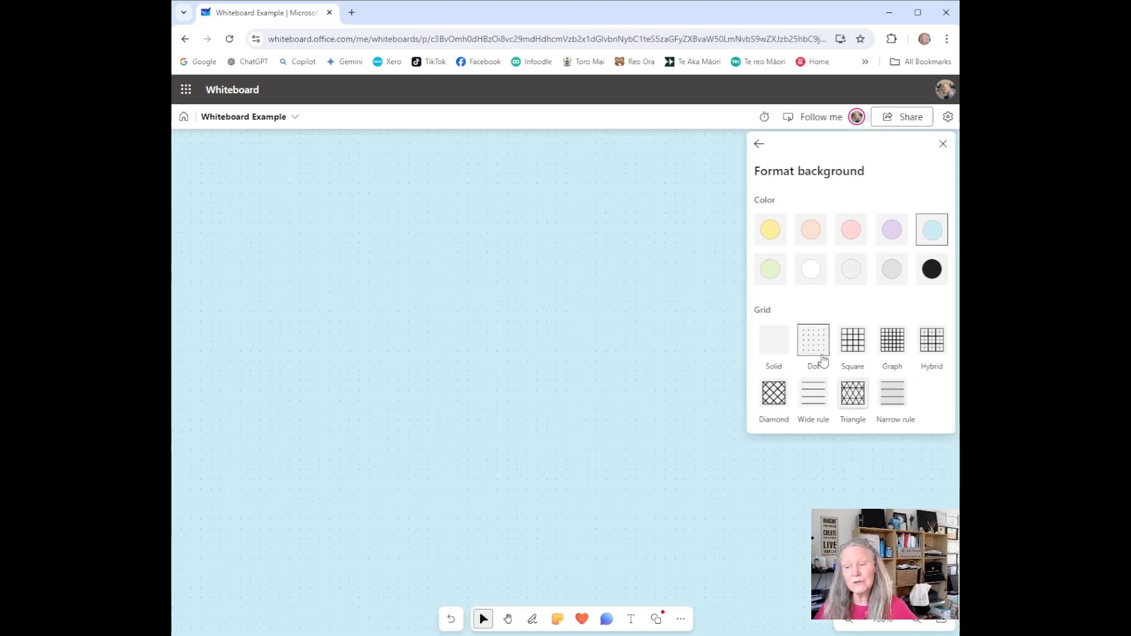
{"action": "left_click", "coordinate": [860, 350]}
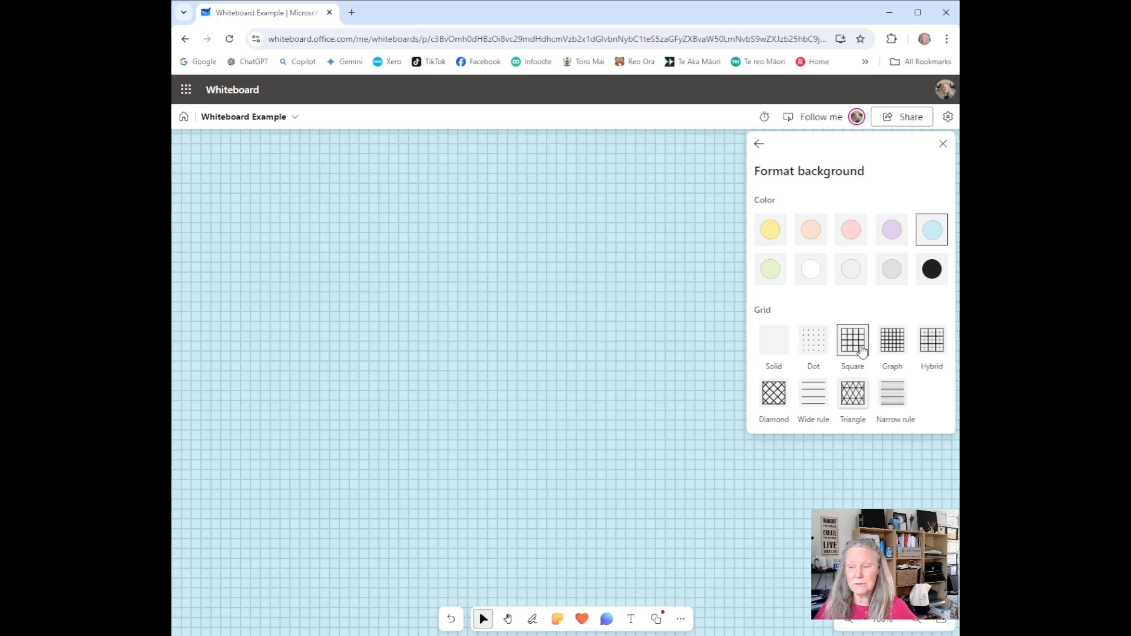
{"action": "left_click", "coordinate": [894, 346]}
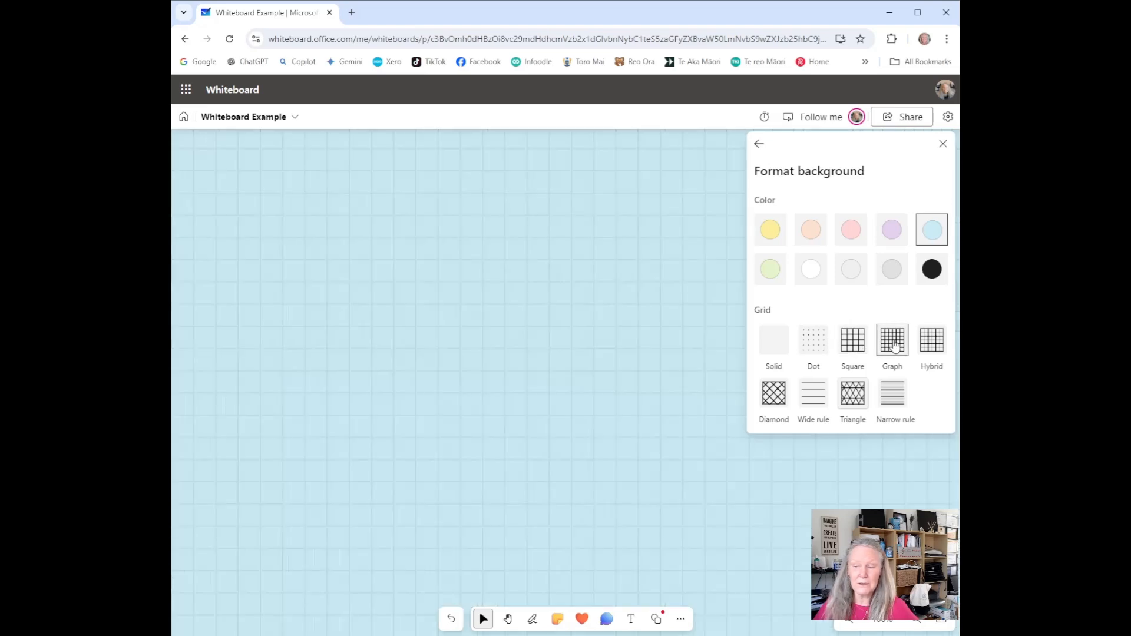
{"action": "left_click", "coordinate": [890, 406]}
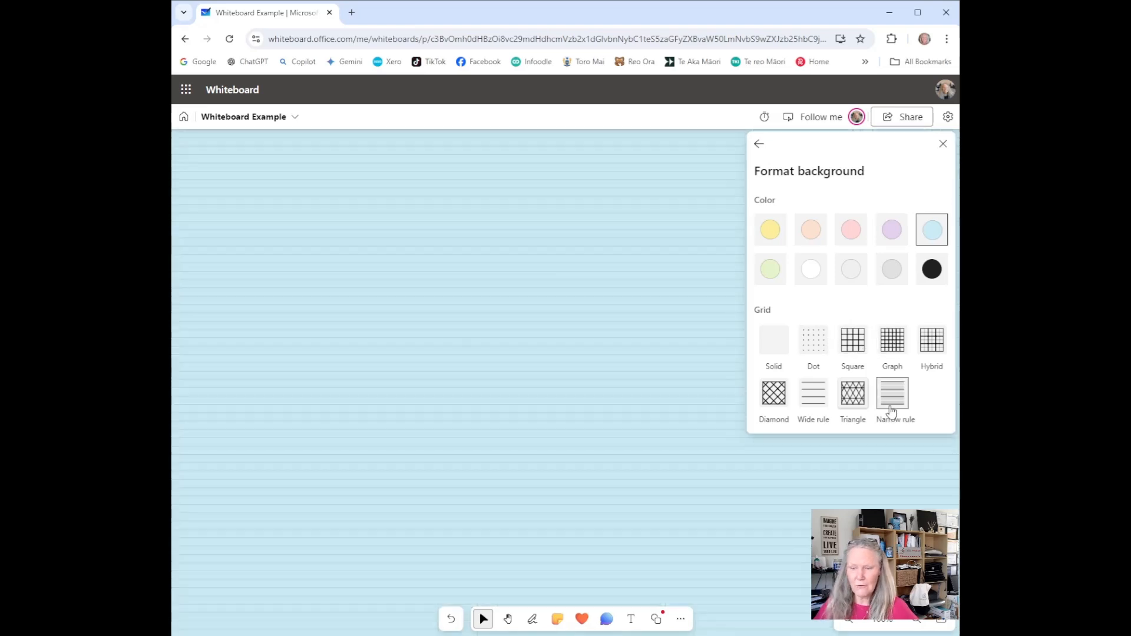
{"action": "left_click", "coordinate": [818, 403]}
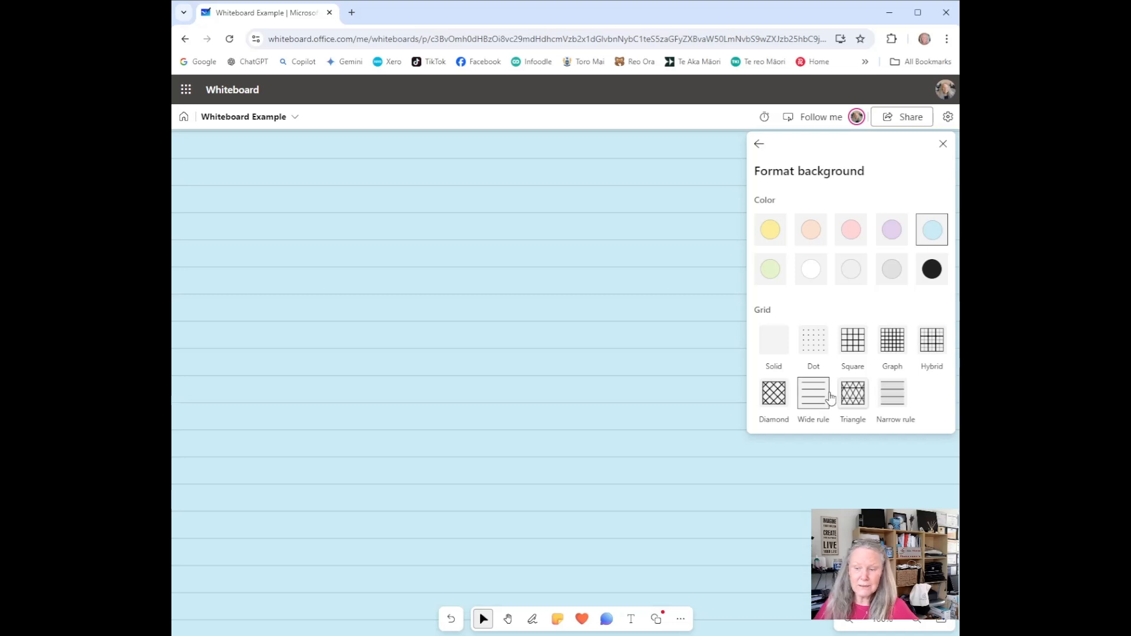
{"action": "left_click", "coordinate": [822, 354]}
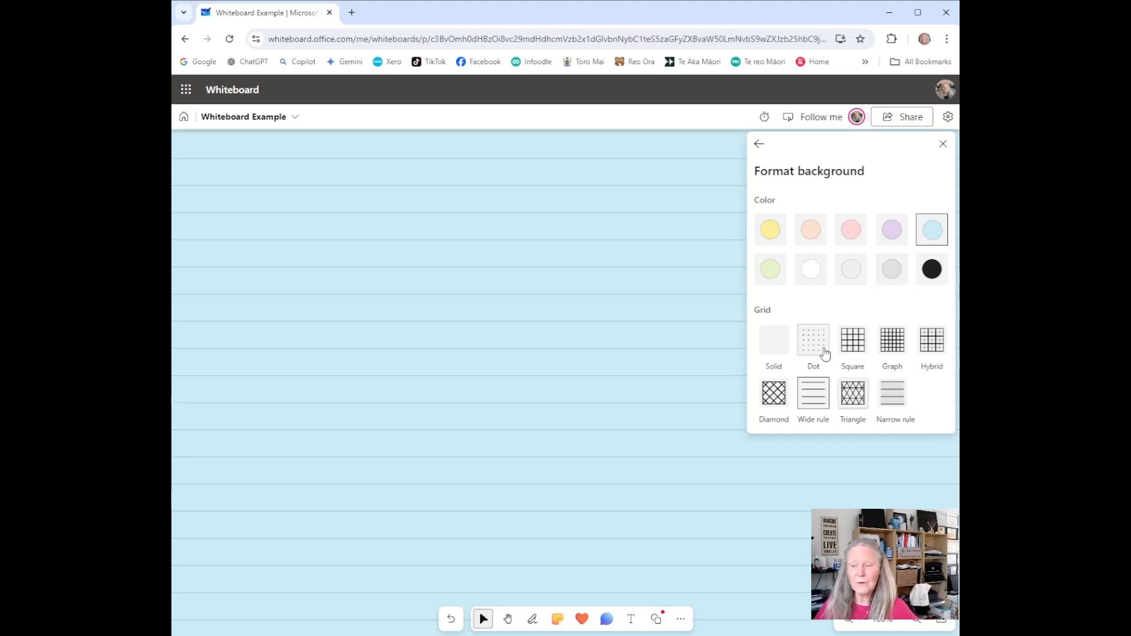
{"action": "left_click", "coordinate": [817, 269]}
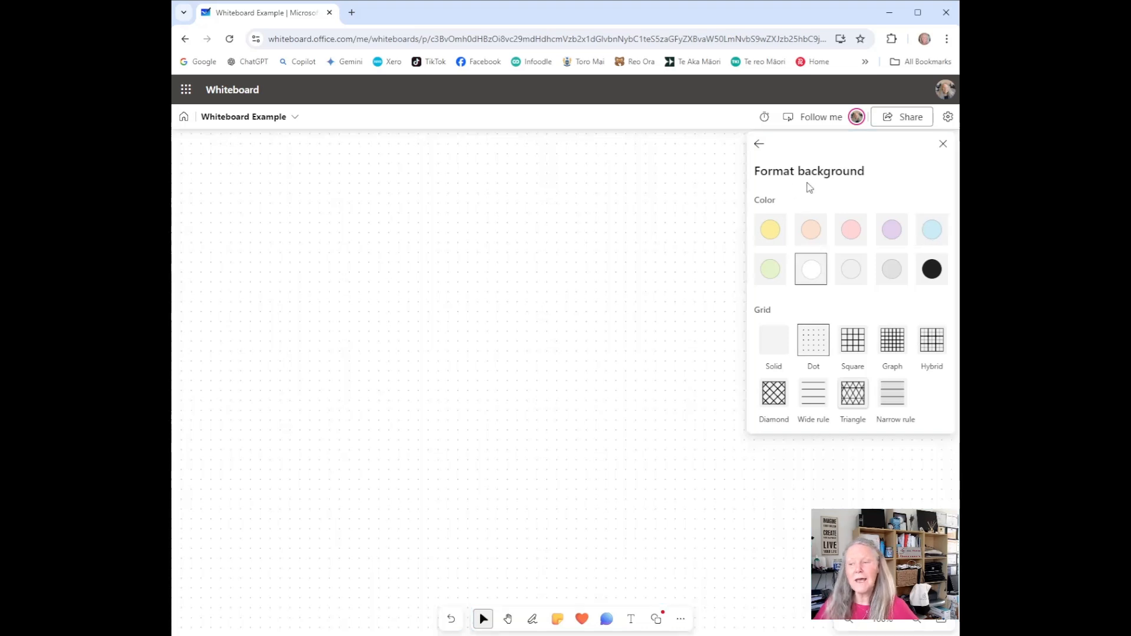
{"action": "left_click", "coordinate": [942, 143]}
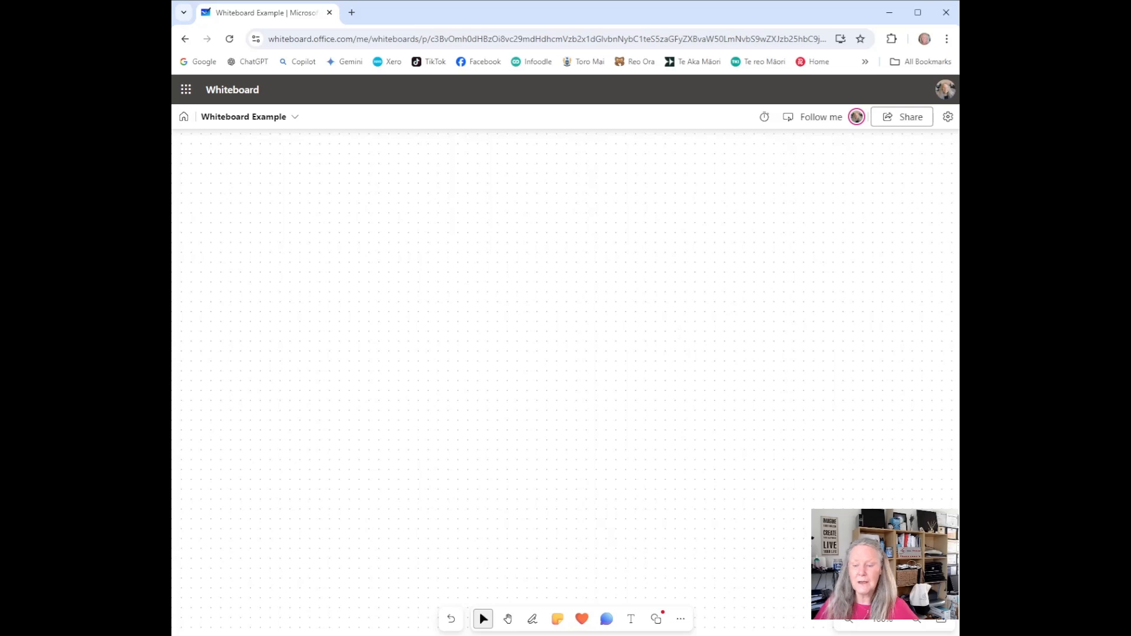
Preview the Compare and contrast template from the Learning category and place it on the board
{"action": "left_click", "coordinate": [681, 620]}
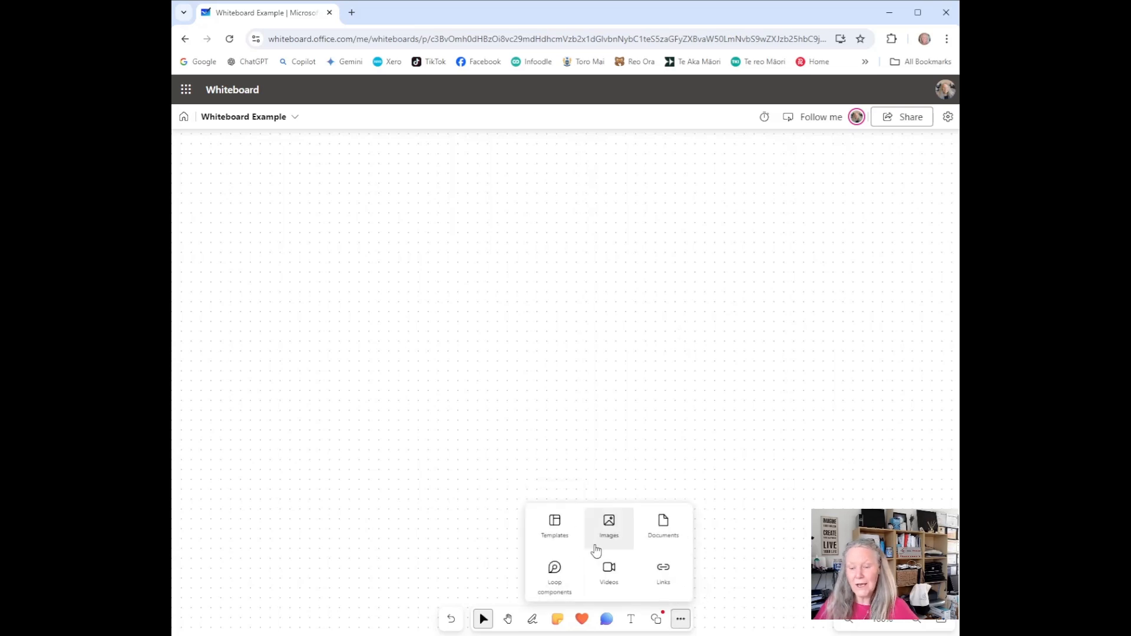
{"action": "left_click", "coordinate": [554, 530]}
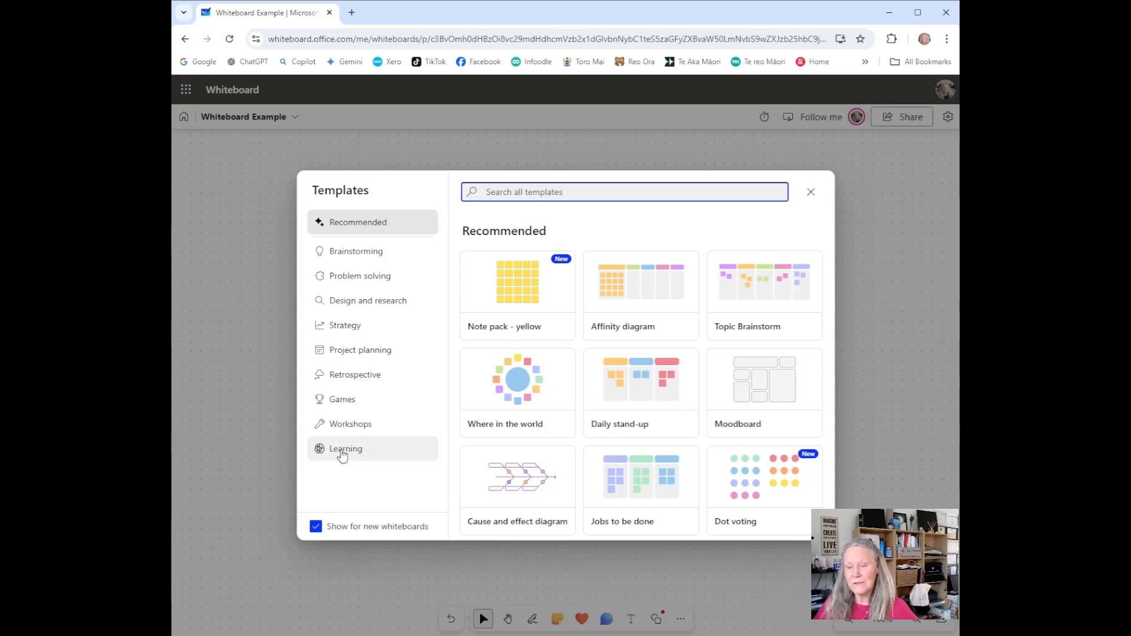
{"action": "left_click", "coordinate": [343, 452]}
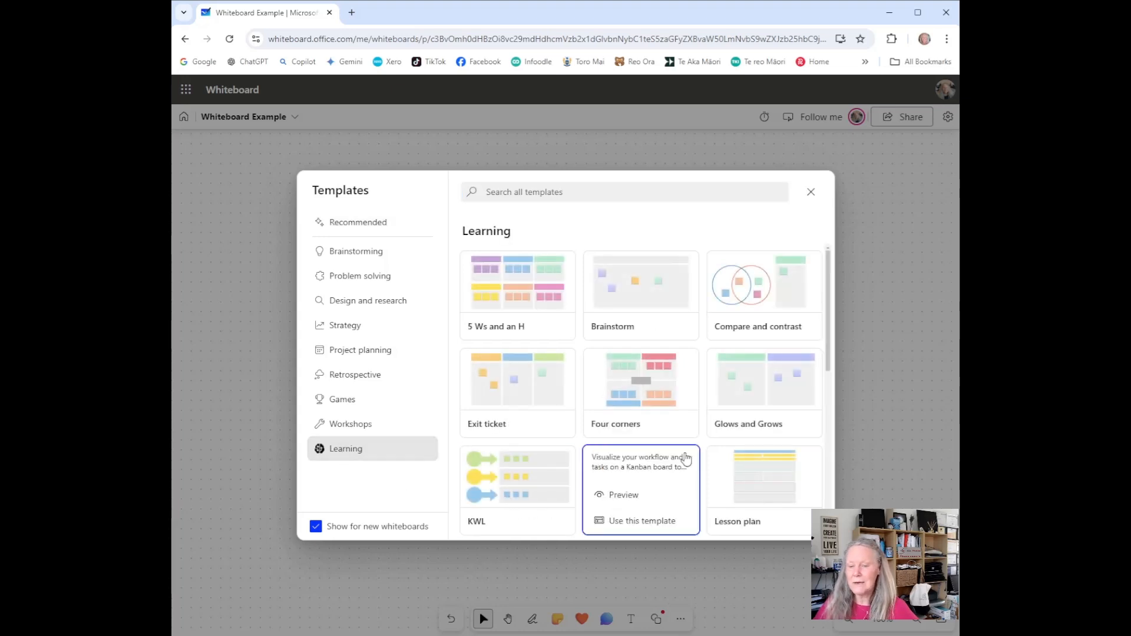
{"action": "mouse_move", "coordinate": [799, 303]}
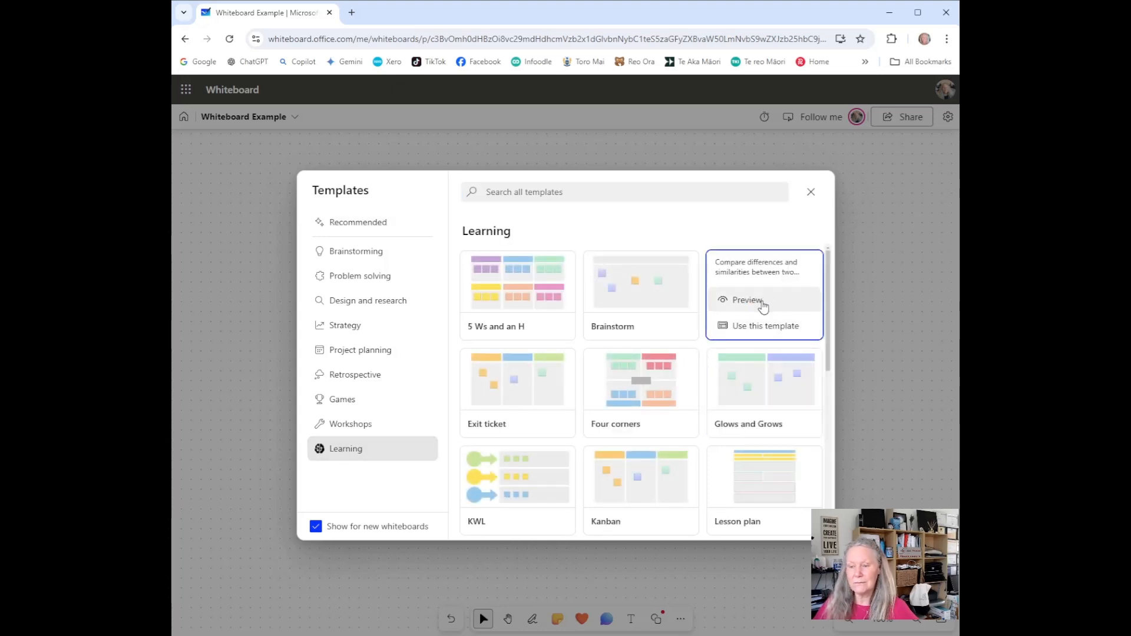
{"action": "left_click", "coordinate": [763, 305]}
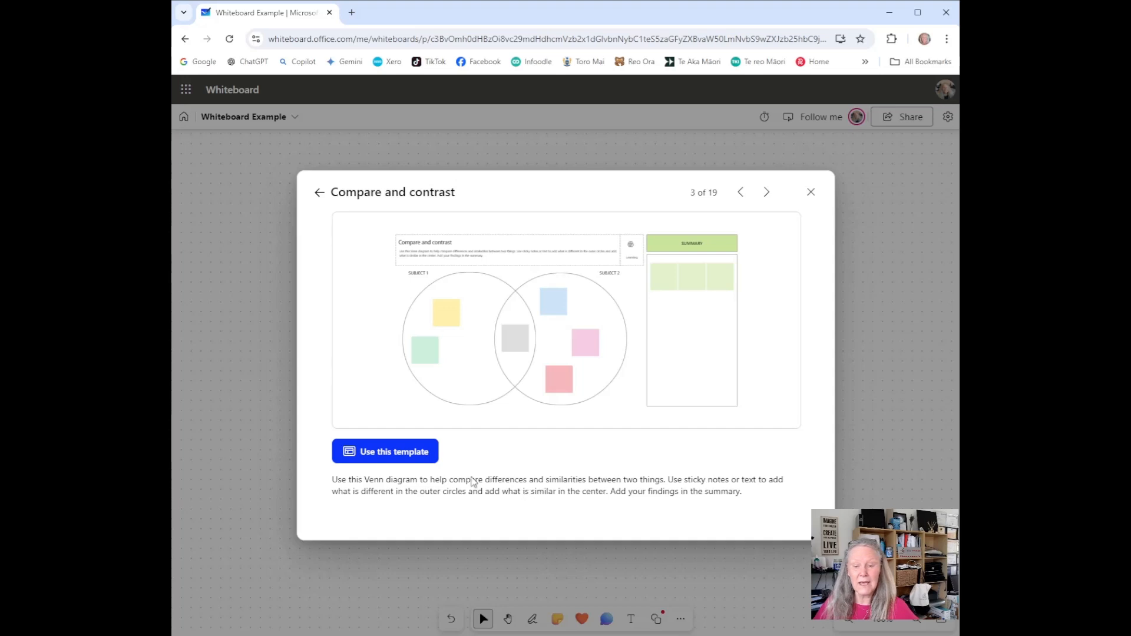
{"action": "left_click", "coordinate": [383, 453]}
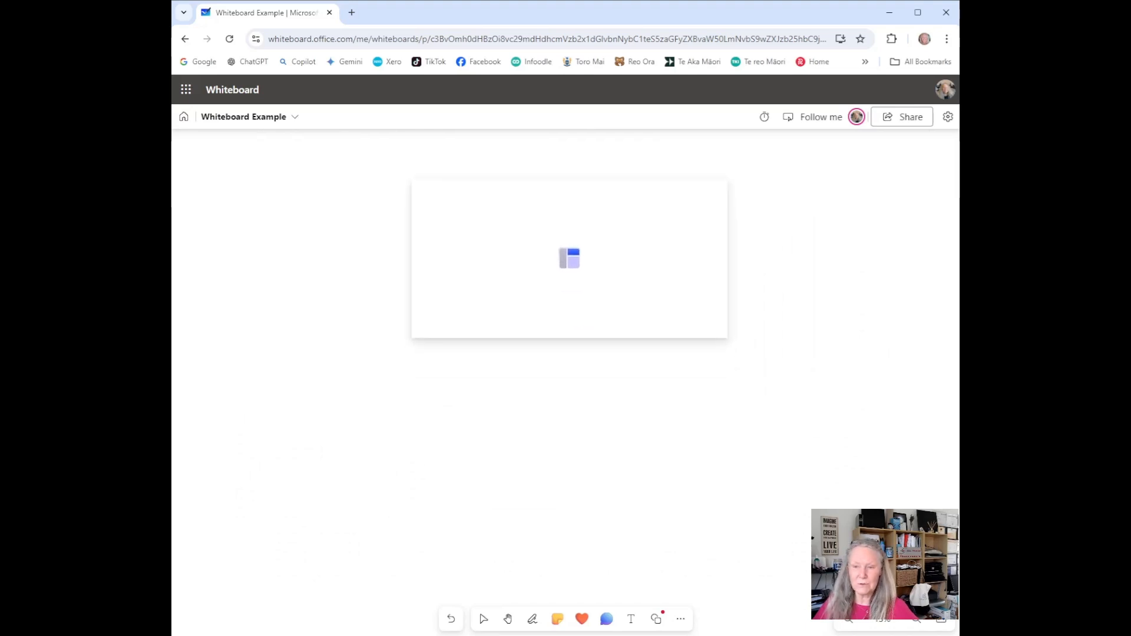
{"action": "left_click", "coordinate": [582, 262]}
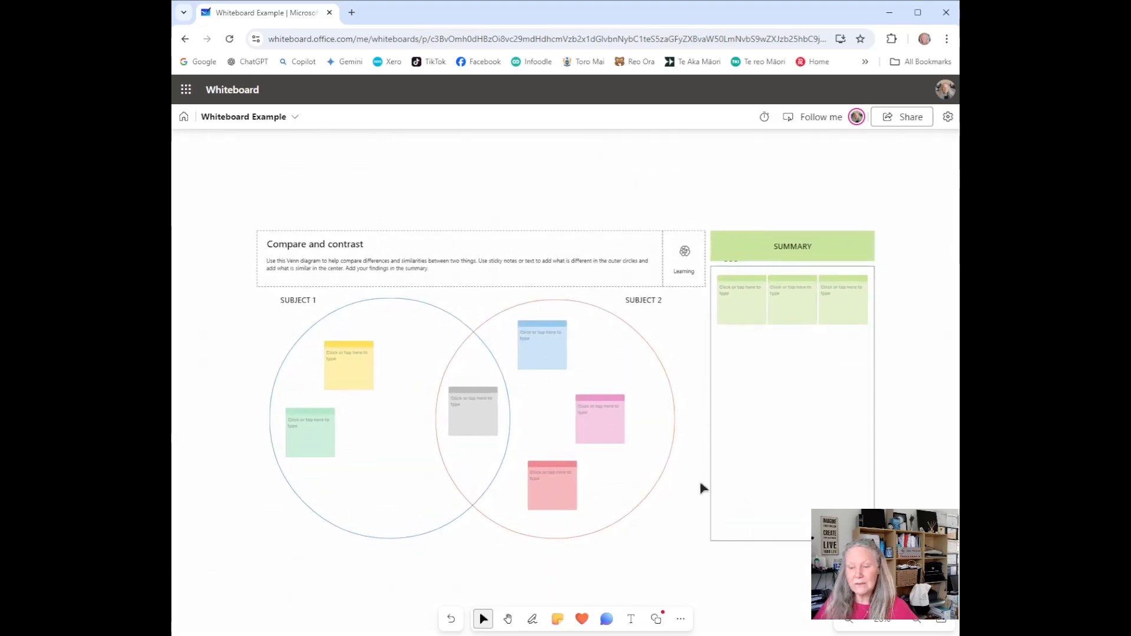
Examine the Venn diagram, sticky notes and summary area of the Compare and contrast template at different zoom levels
{"action": "scroll", "coordinate": [686, 496], "scroll_direction": "up", "scroll_amount": 5}
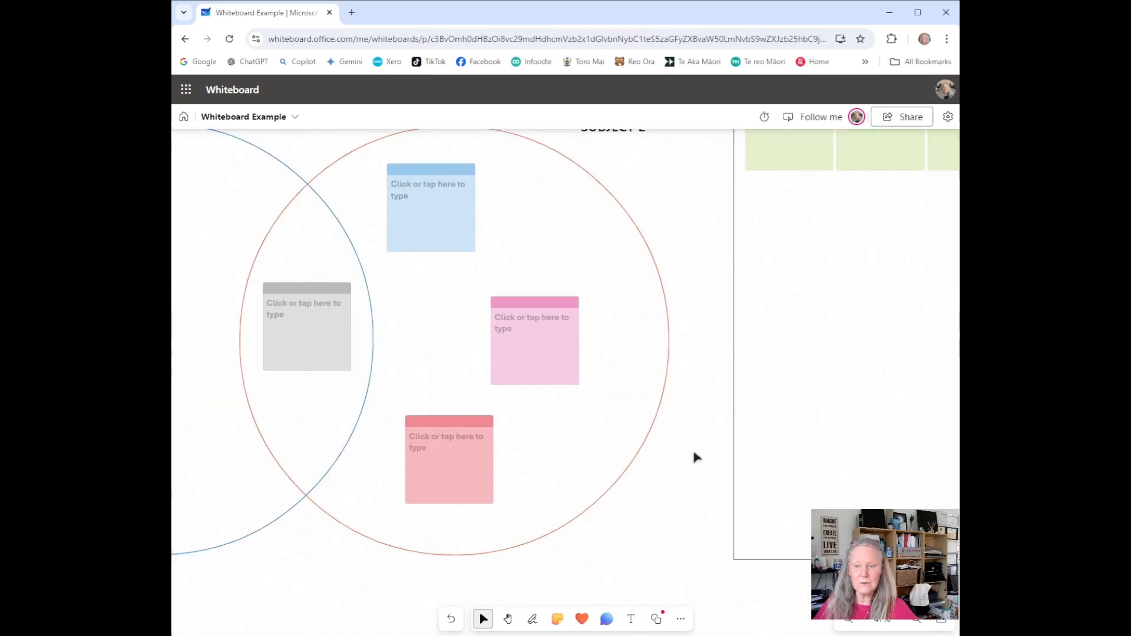
{"action": "scroll", "coordinate": [695, 455], "scroll_direction": "down", "scroll_amount": 2}
{"action": "scroll", "coordinate": [695, 455], "scroll_direction": "down", "scroll_amount": 2}
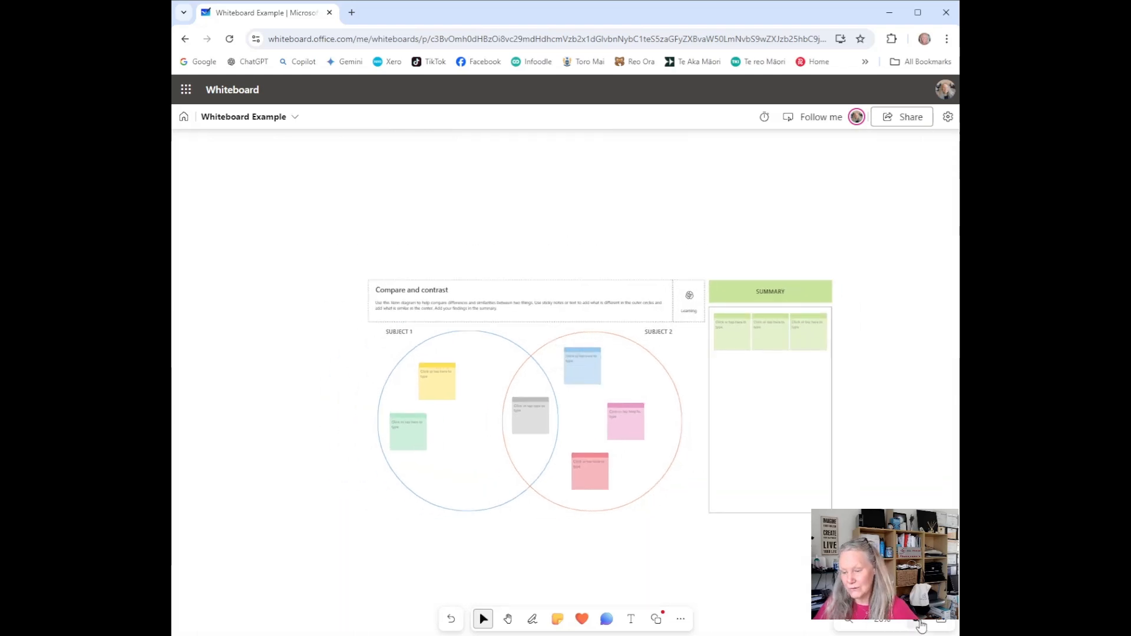
{"action": "left_click", "coordinate": [919, 622]}
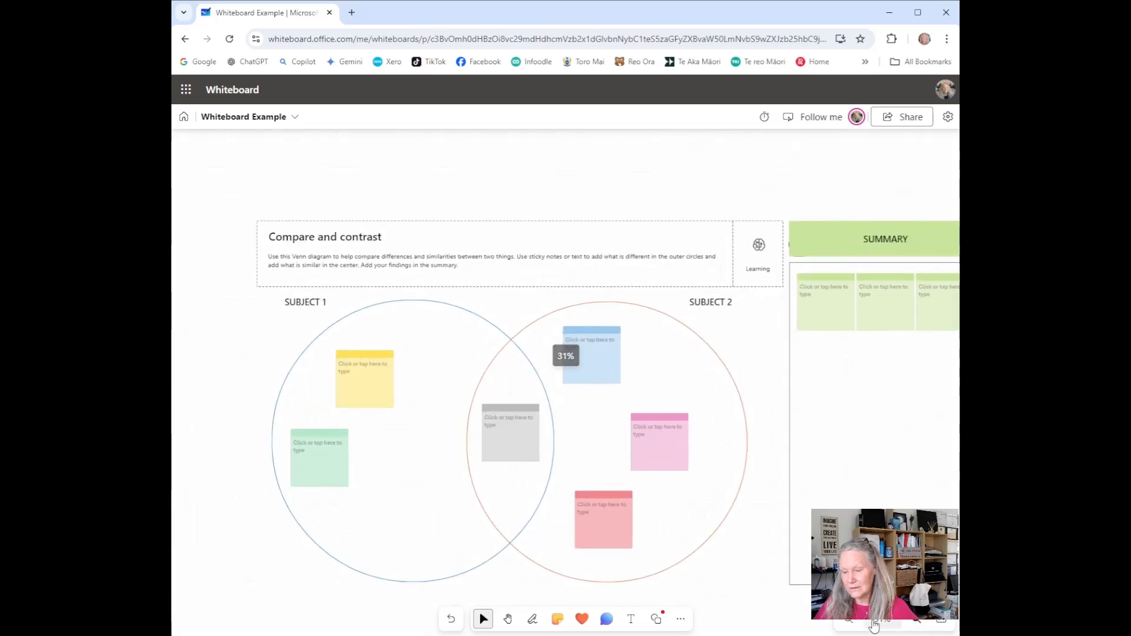
{"action": "left_click", "coordinate": [851, 622]}
{"action": "left_click", "coordinate": [851, 622]}
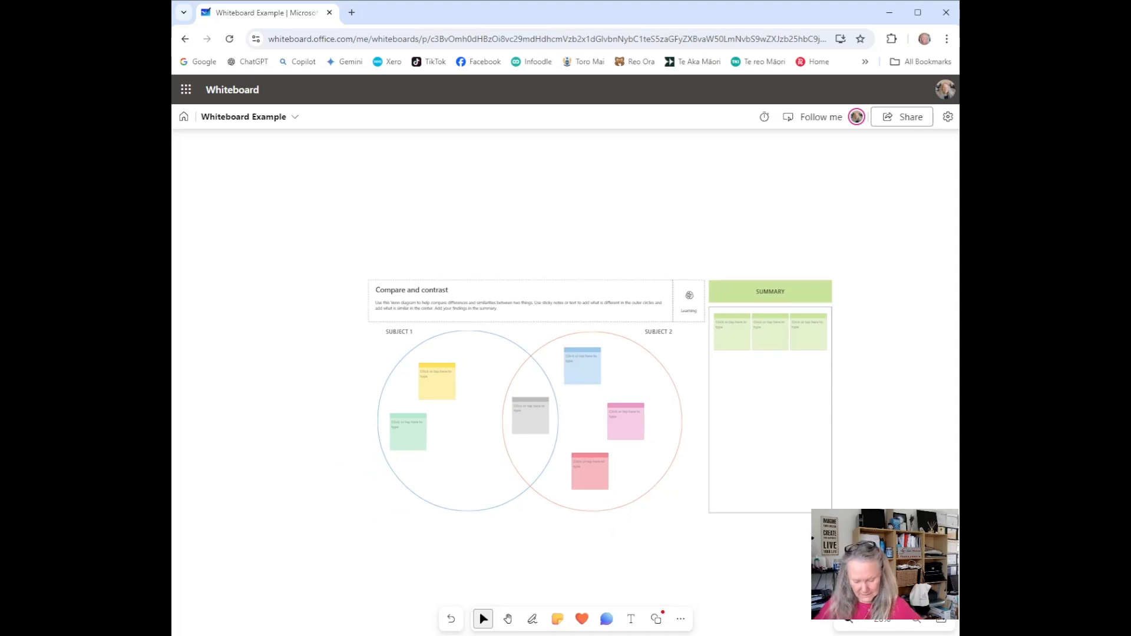
{"action": "key", "text": "ctrl+plus"}
{"action": "key", "text": "ctrl+plus"}
{"action": "key", "text": "ctrl+plus"}
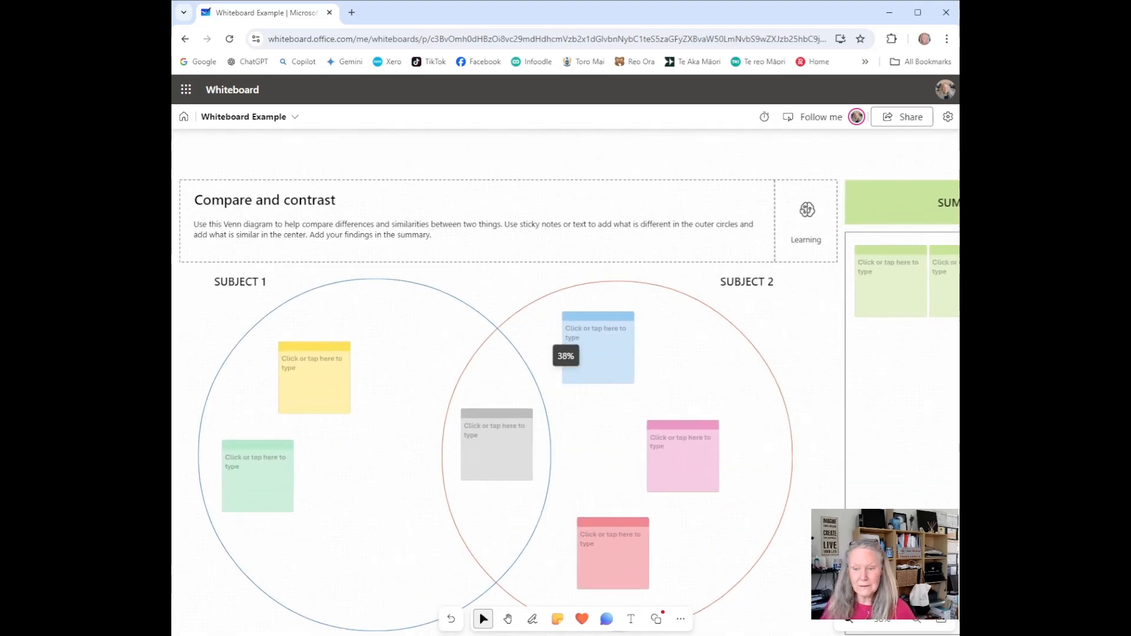
{"action": "key", "text": "ctrl+minus"}
{"action": "key", "text": "ctrl+minus"}
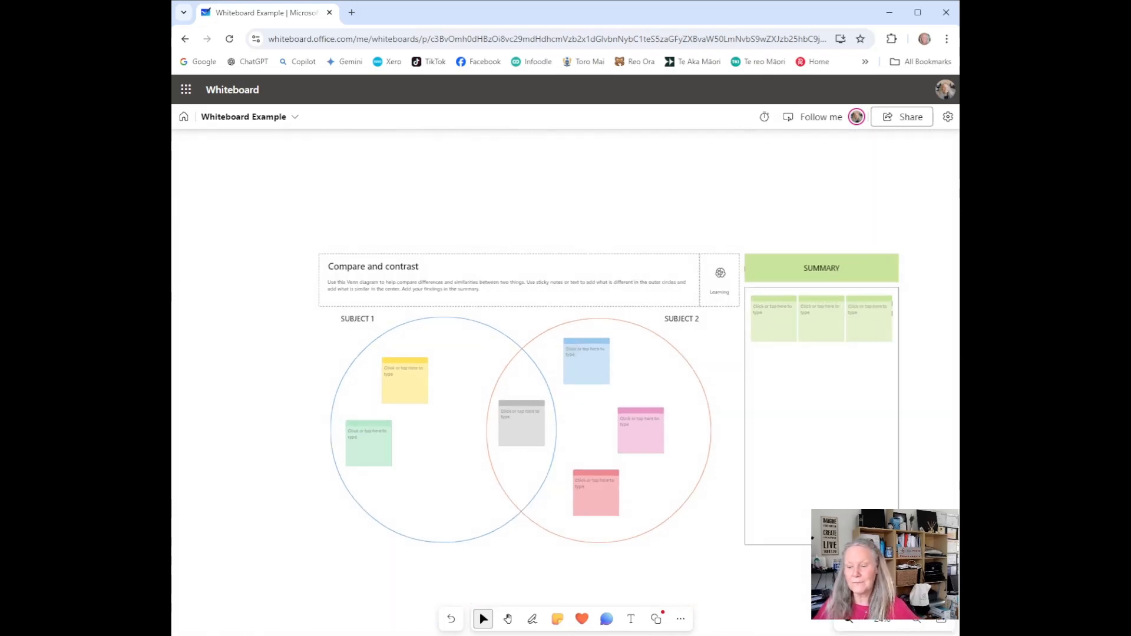
Move the blue, grey and pink sticky notes from the Venn diagram into a row beneath the Summary area's light green notes
{"action": "left_click", "coordinate": [940, 628]}
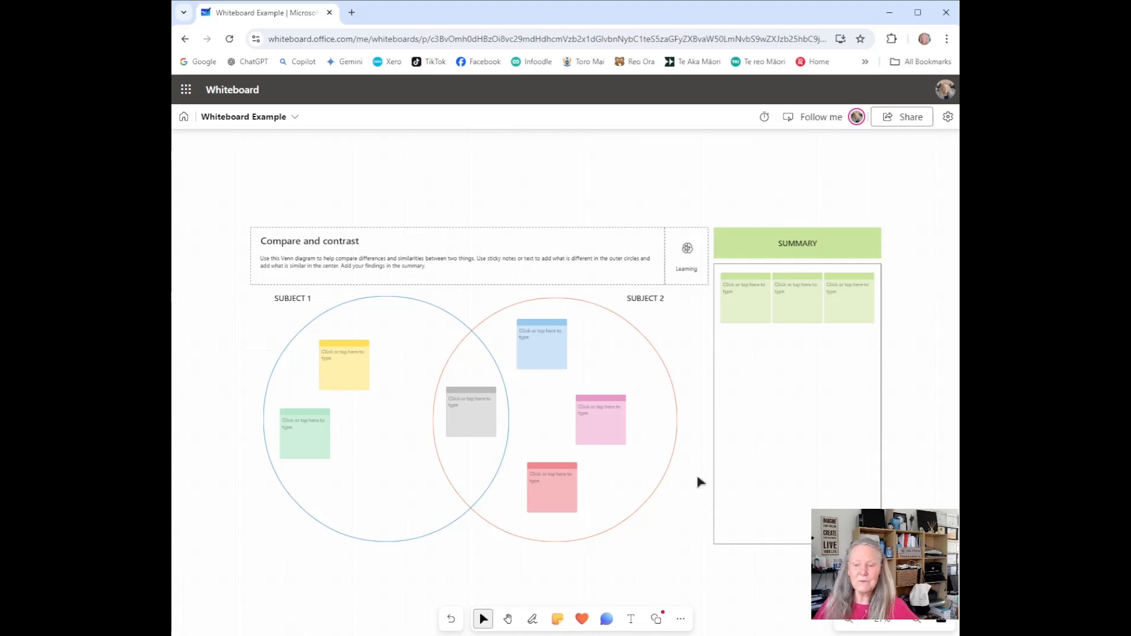
{"action": "scroll", "coordinate": [699, 482], "scroll_direction": "up", "scroll_amount": 3}
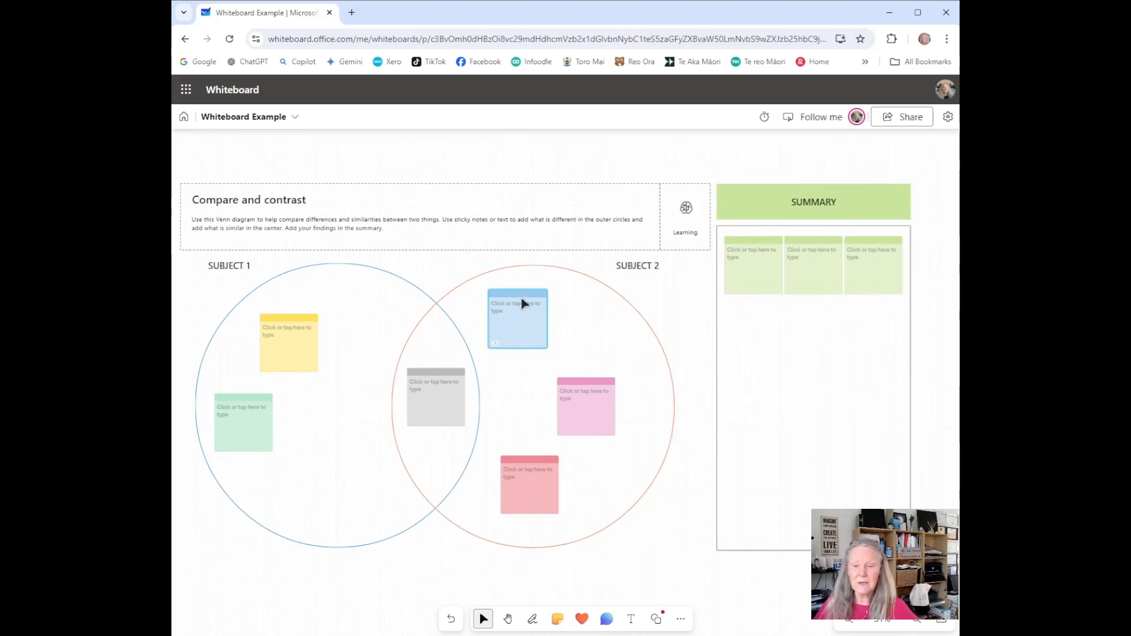
{"action": "left_click_drag", "start_coordinate": [520, 297], "coordinate": [757, 312]}
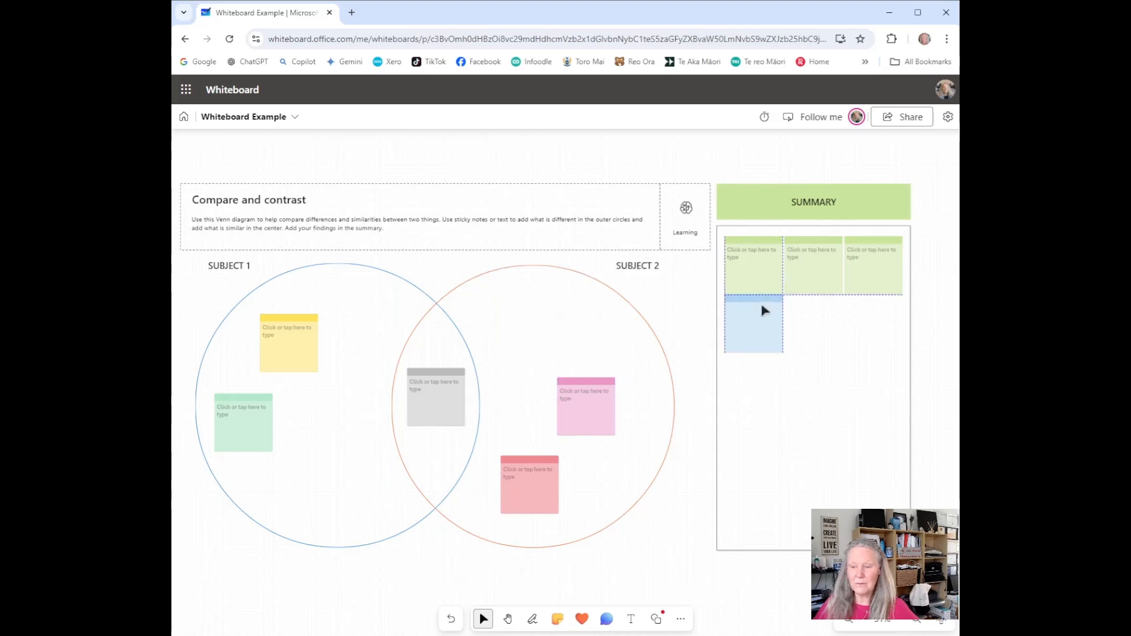
{"action": "left_click_drag", "start_coordinate": [434, 378], "coordinate": [821, 311]}
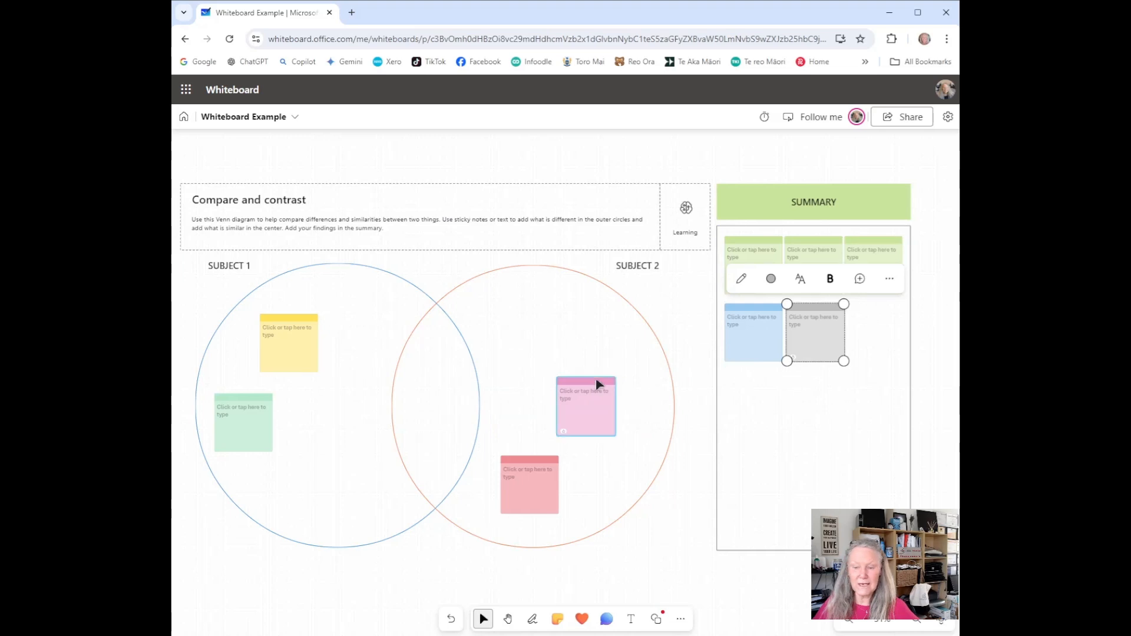
{"action": "left_click_drag", "start_coordinate": [598, 383], "coordinate": [880, 323]}
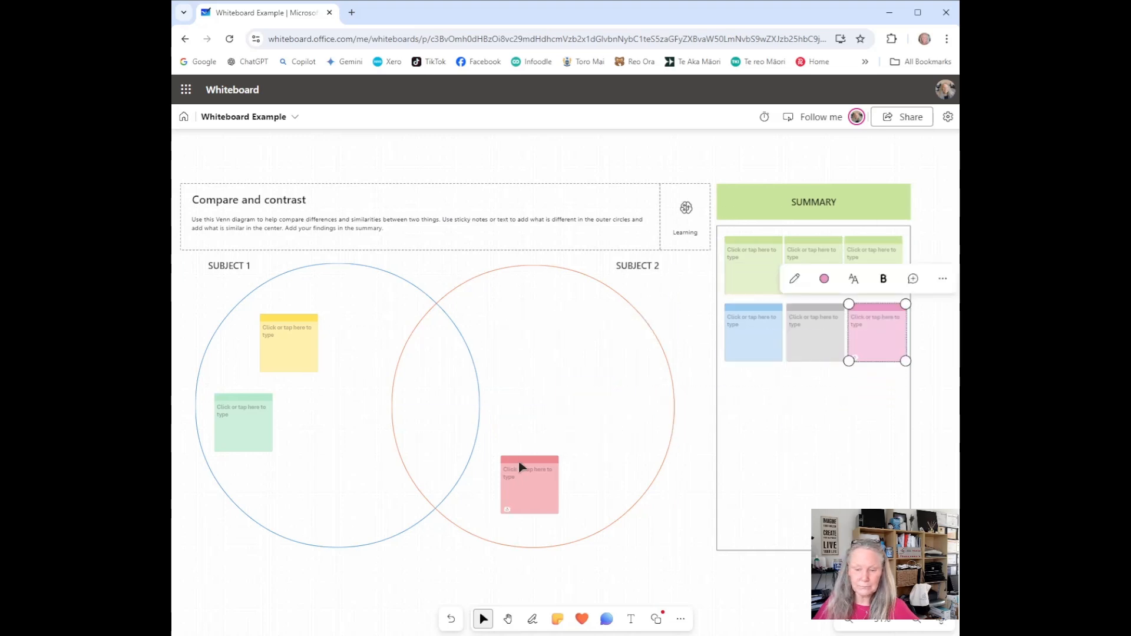
Move the red, yellow and mint green sticky notes into the next Summary row and tidy the blue note's position
{"action": "left_click_drag", "start_coordinate": [521, 467], "coordinate": [745, 382]}
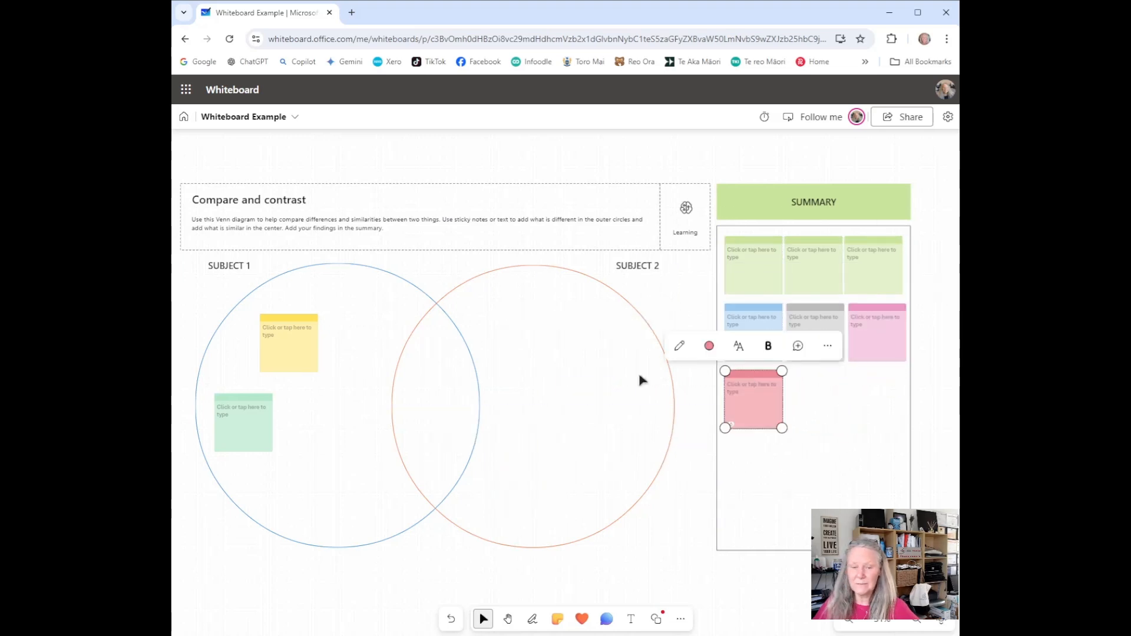
{"action": "left_click_drag", "start_coordinate": [293, 327], "coordinate": [816, 378]}
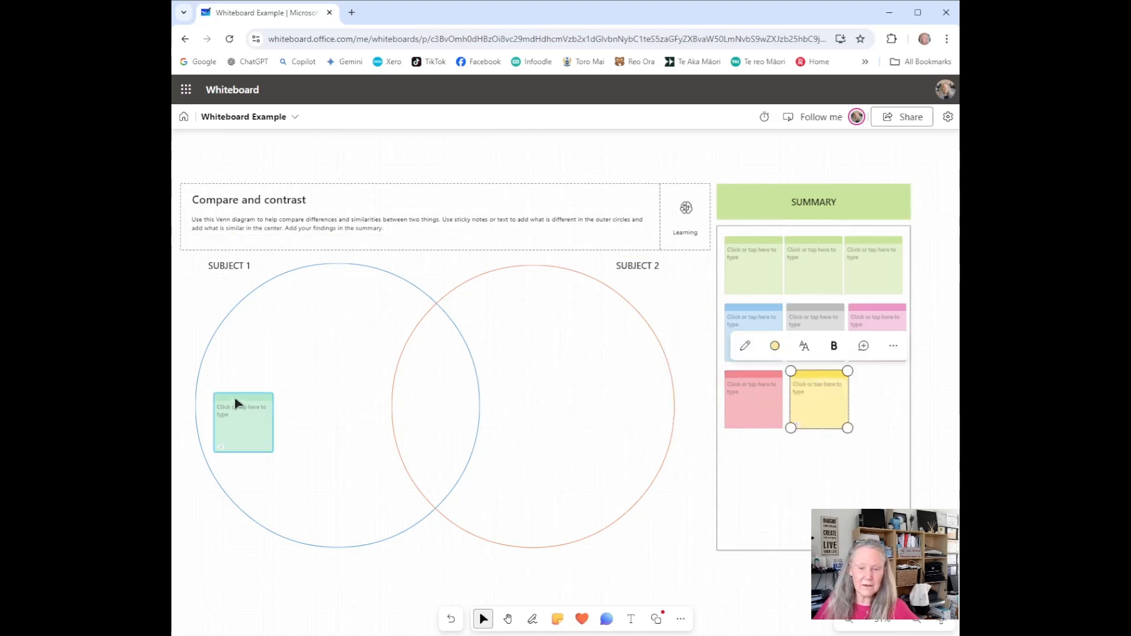
{"action": "left_click_drag", "start_coordinate": [235, 403], "coordinate": [823, 379]}
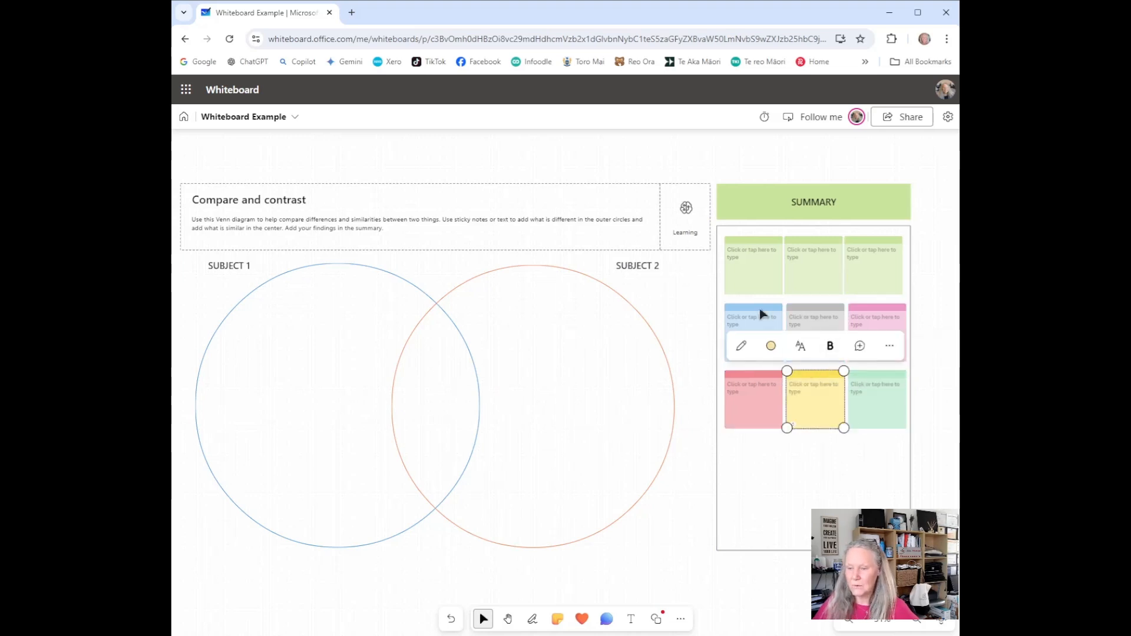
{"action": "left_click_drag", "start_coordinate": [759, 314], "coordinate": [763, 316]}
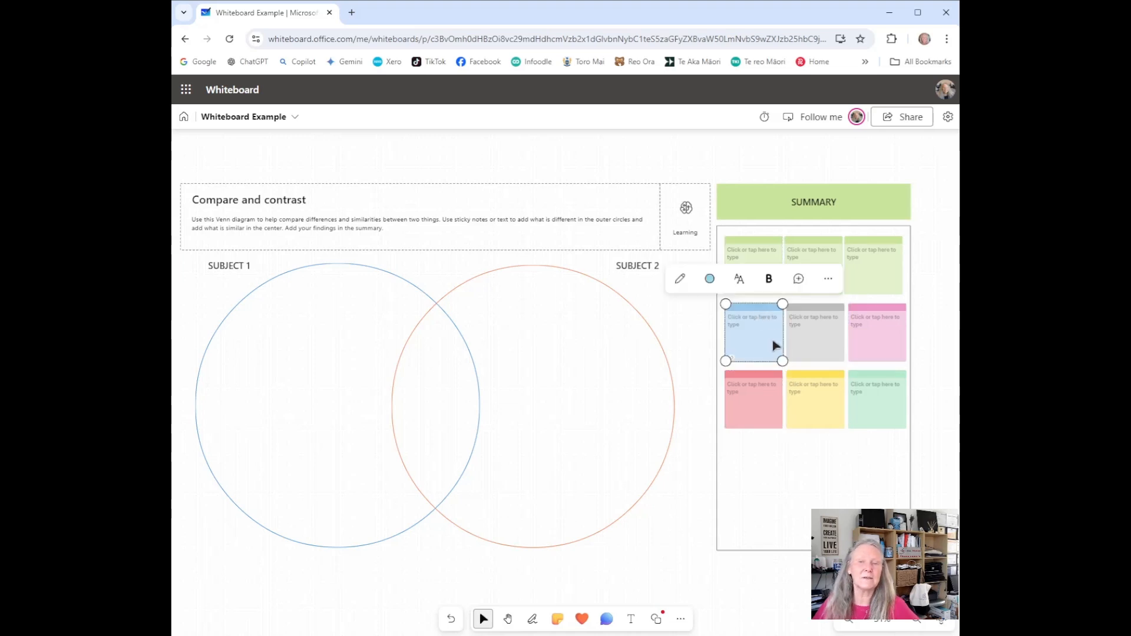
{"action": "left_click", "coordinate": [764, 491]}
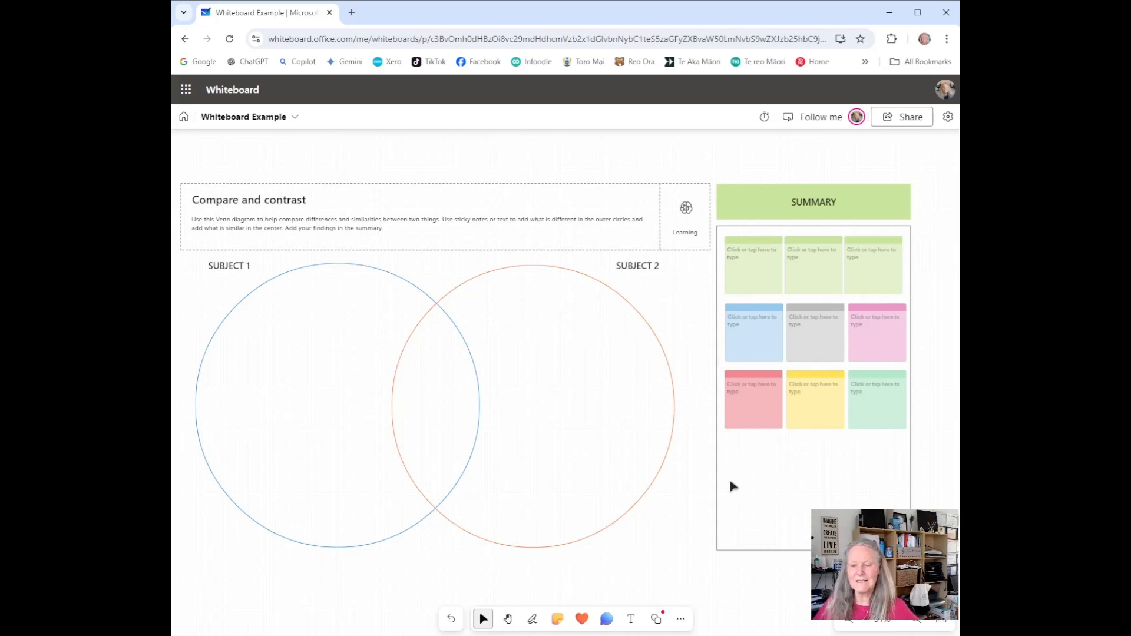
Search the templates for kanban and add the Kanban template to the board
{"action": "scroll", "coordinate": [732, 486], "scroll_direction": "down", "scroll_amount": 5}
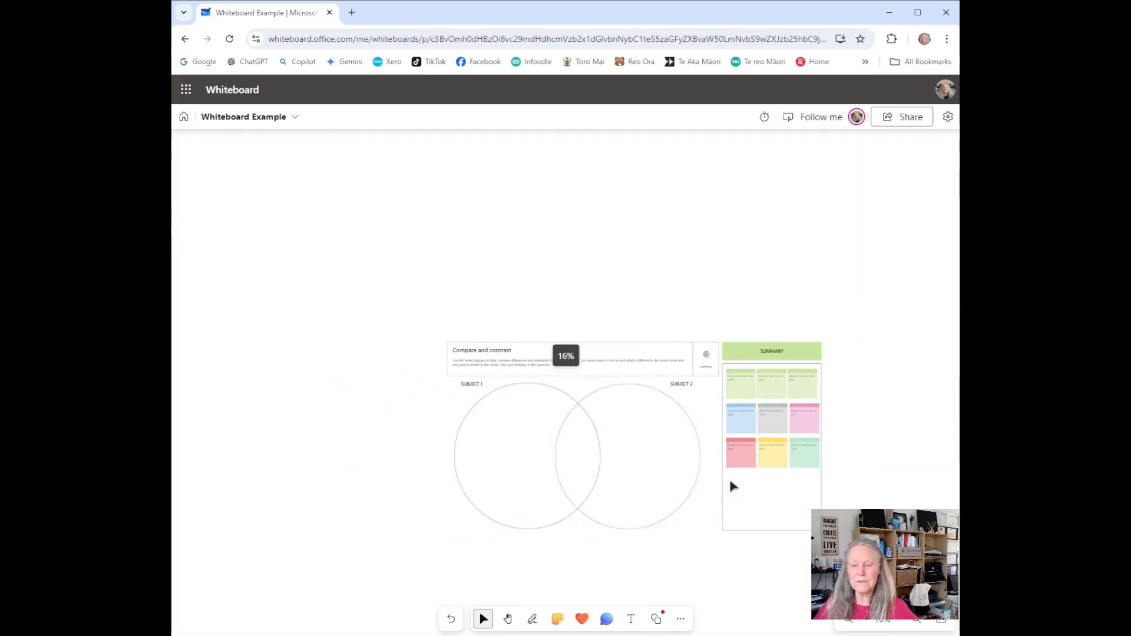
{"action": "left_click", "coordinate": [679, 622]}
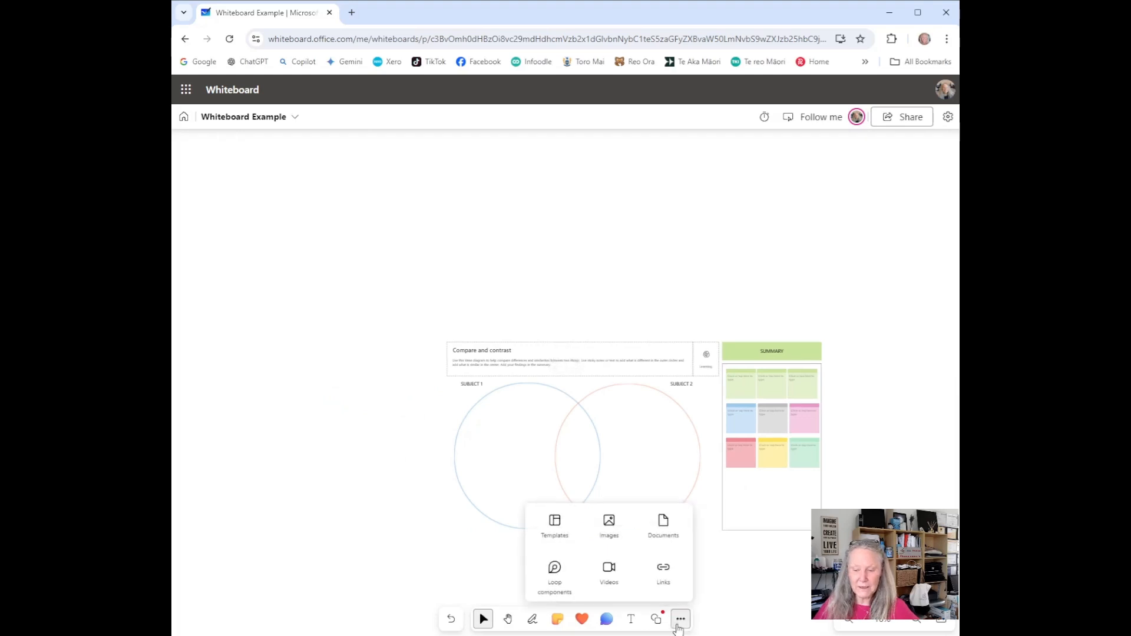
{"action": "left_click", "coordinate": [541, 531]}
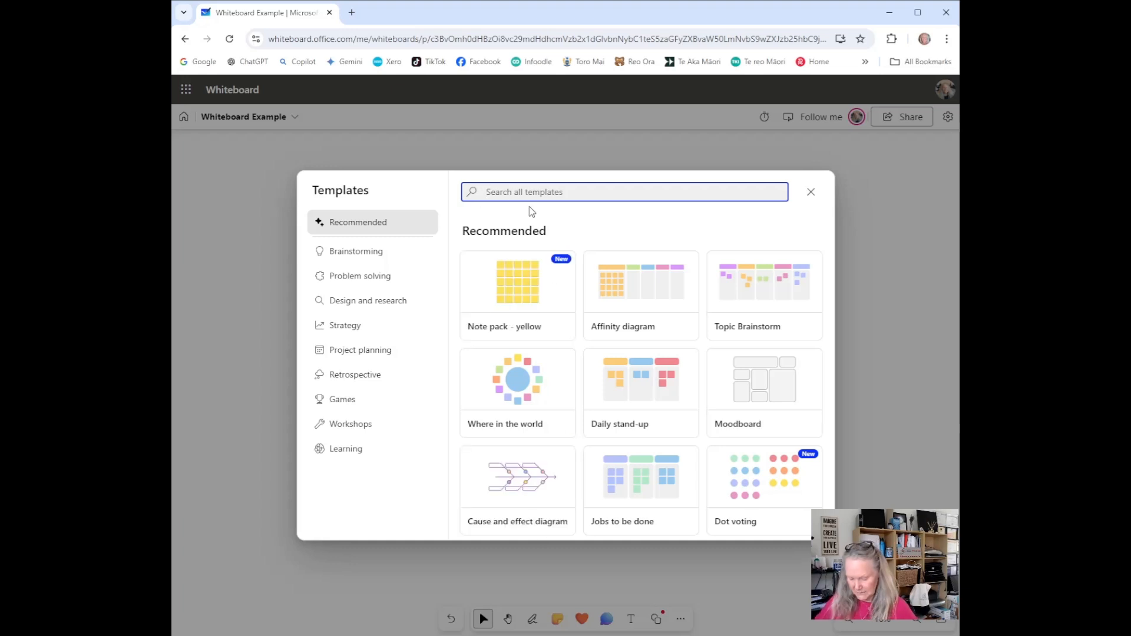
{"action": "type", "text": "kanban"}
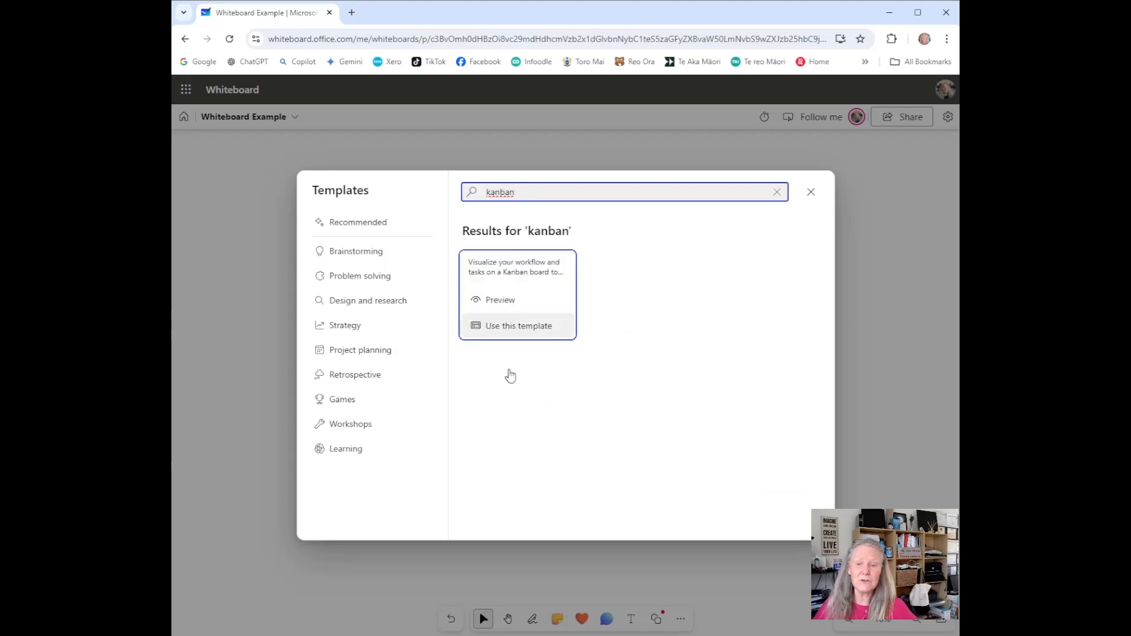
{"action": "mouse_move", "coordinate": [520, 333]}
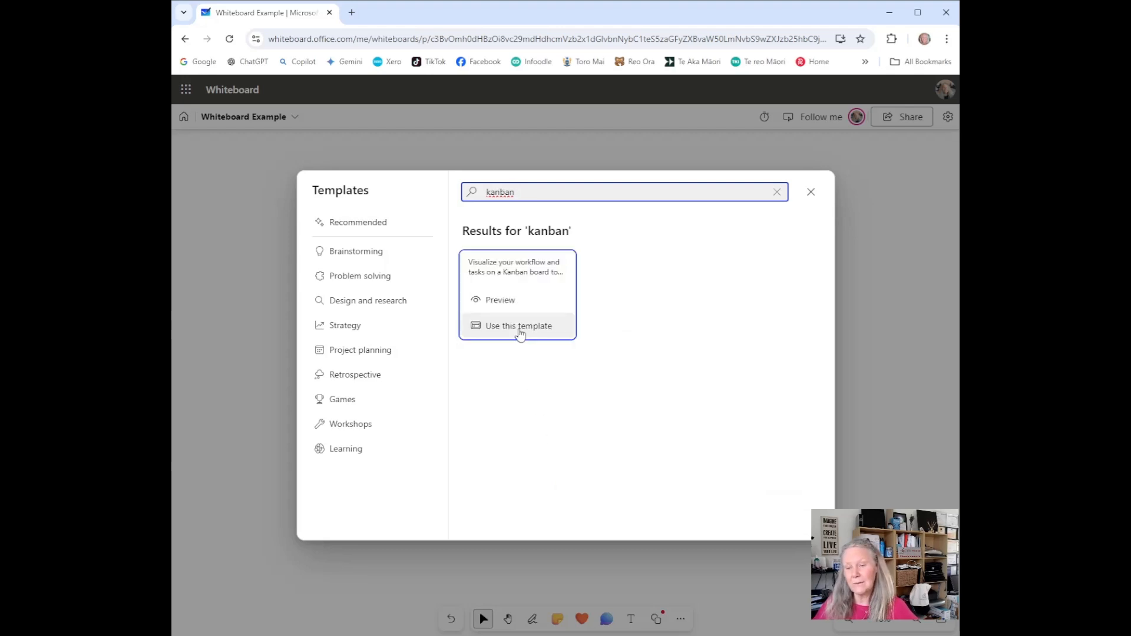
{"action": "left_click", "coordinate": [518, 327]}
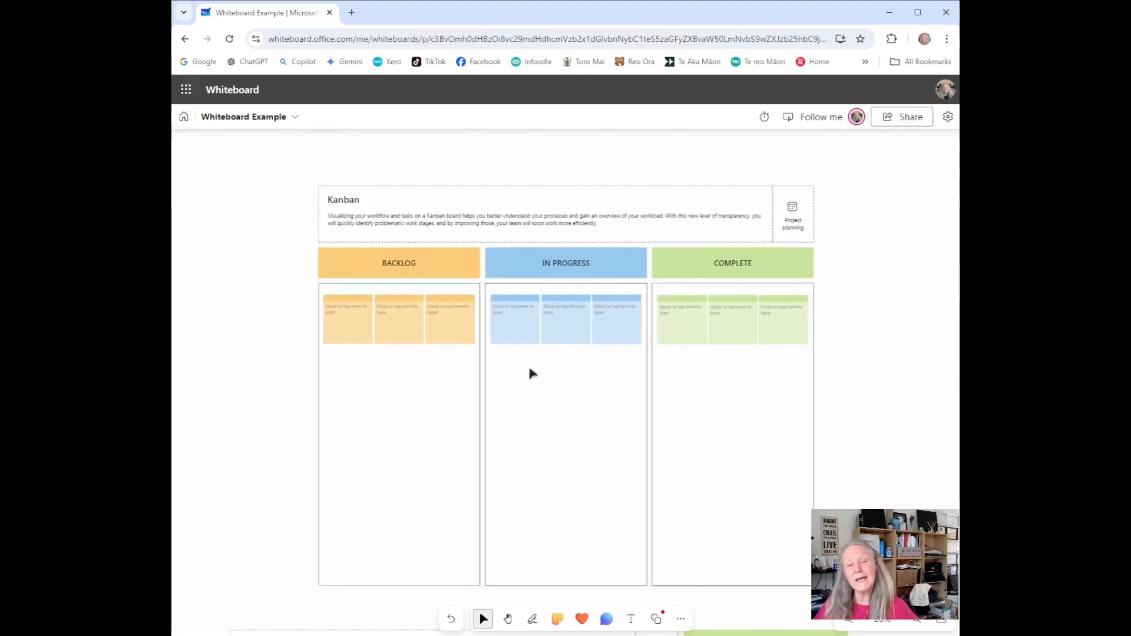
{"action": "scroll", "coordinate": [574, 424], "scroll_direction": "down", "scroll_amount": 2}
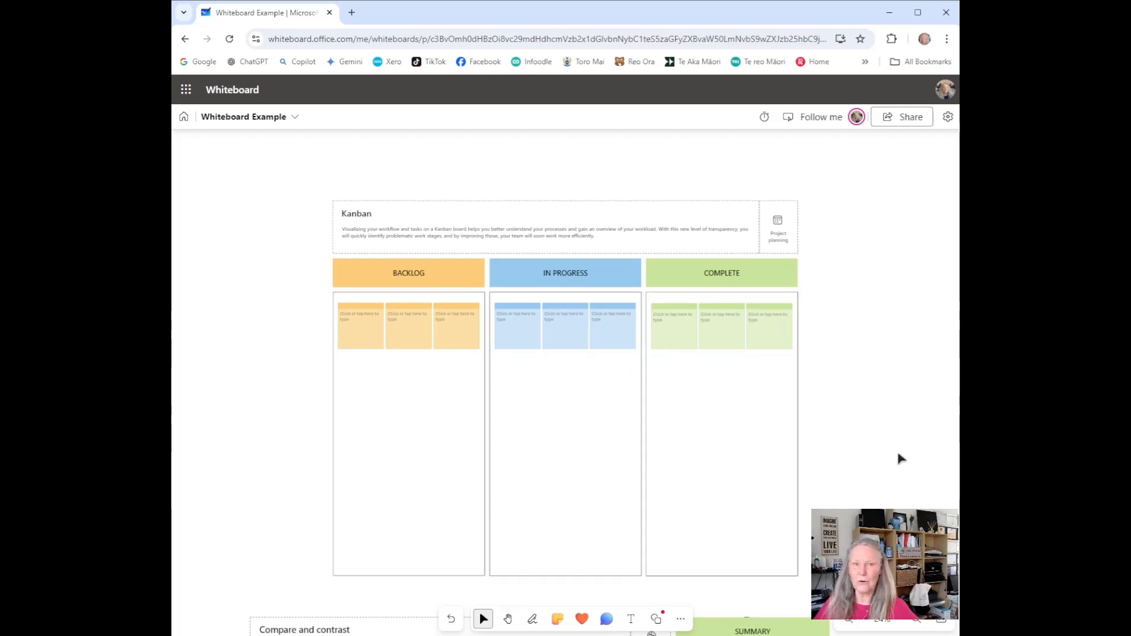
Pan around the board to examine the Kanban and Compare and contrast templates, and return to the Select tool
{"action": "left_click", "coordinate": [508, 619]}
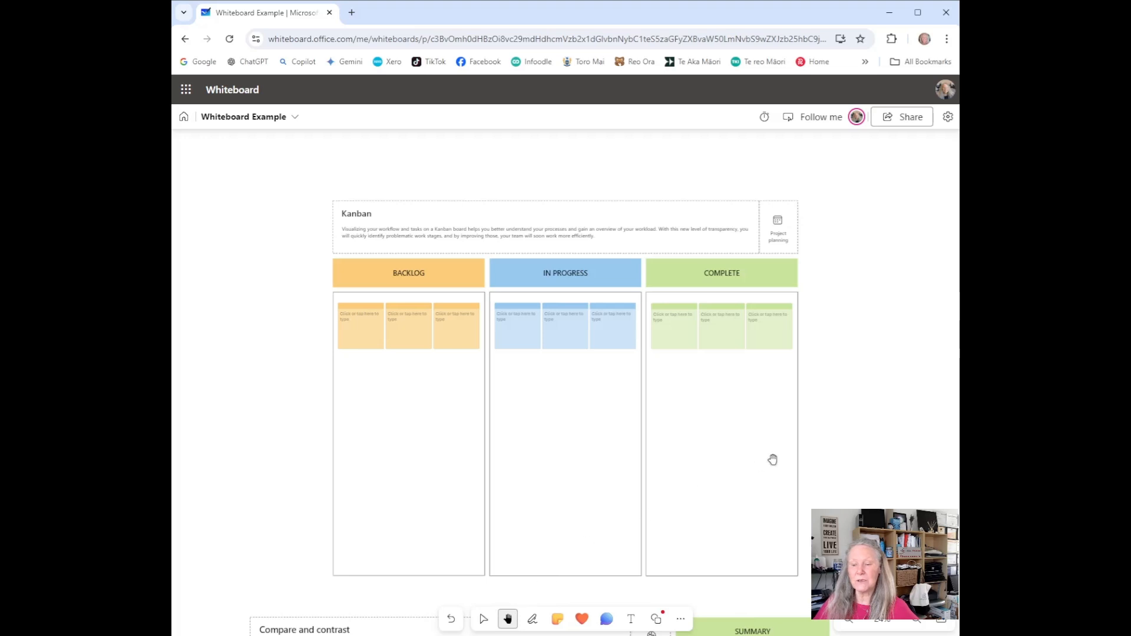
{"action": "left_click_drag", "start_coordinate": [829, 452], "coordinate": [1101, 296]}
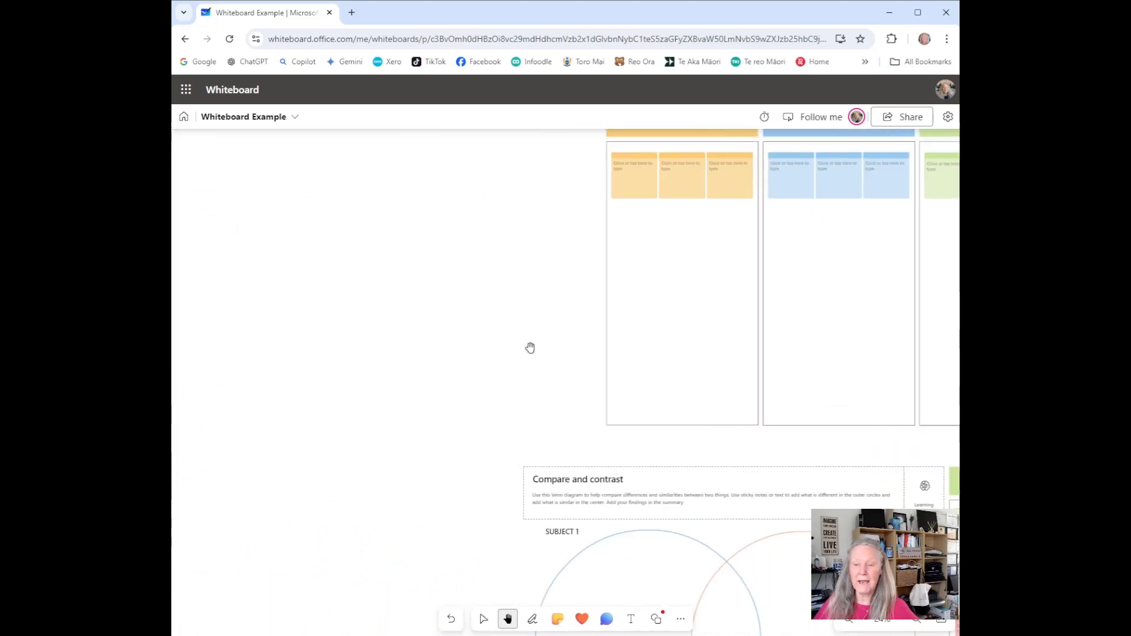
{"action": "left_click_drag", "start_coordinate": [457, 304], "coordinate": [177, 498]}
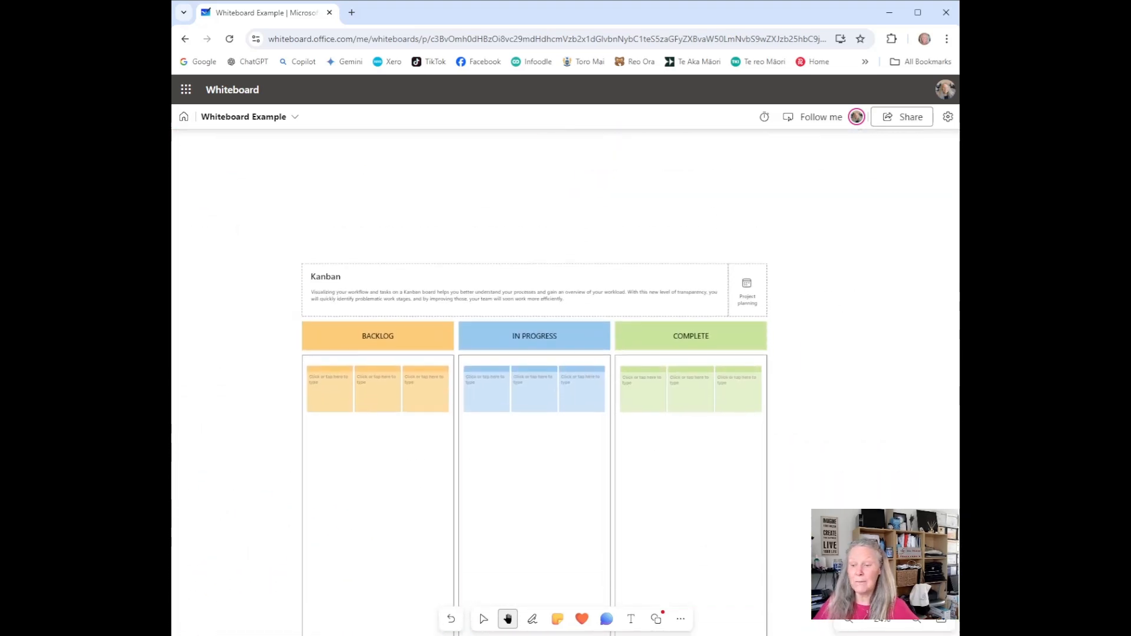
{"action": "left_click_drag", "start_coordinate": [871, 564], "coordinate": [916, 307]}
{"action": "left_click_drag", "start_coordinate": [912, 542], "coordinate": [944, 315]}
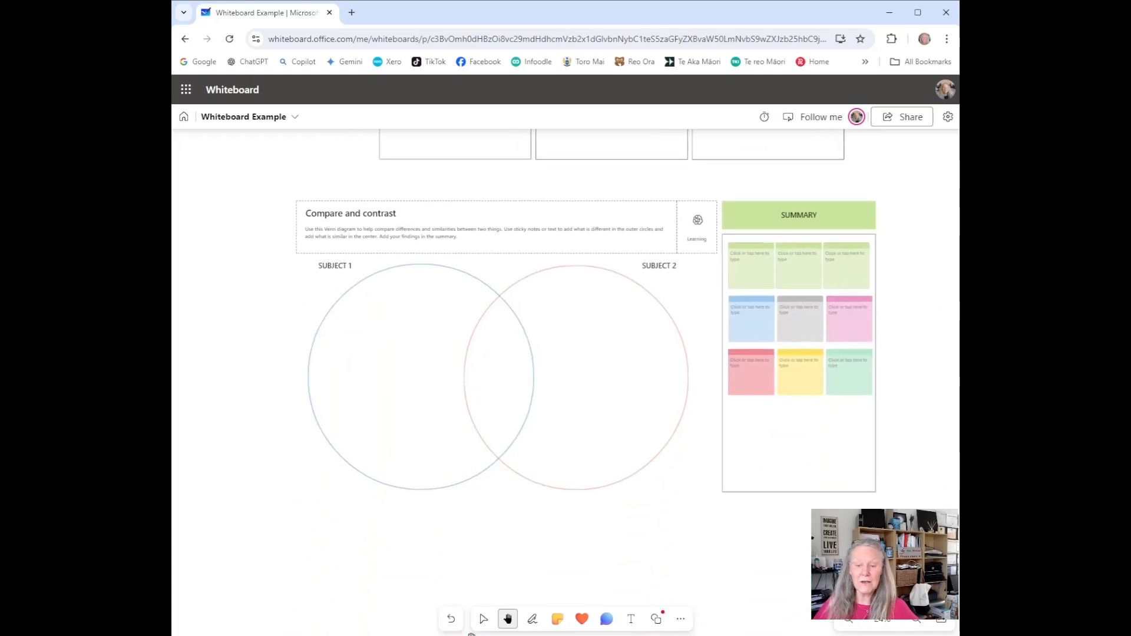
{"action": "left_click_drag", "start_coordinate": [381, 539], "coordinate": [557, 593]}
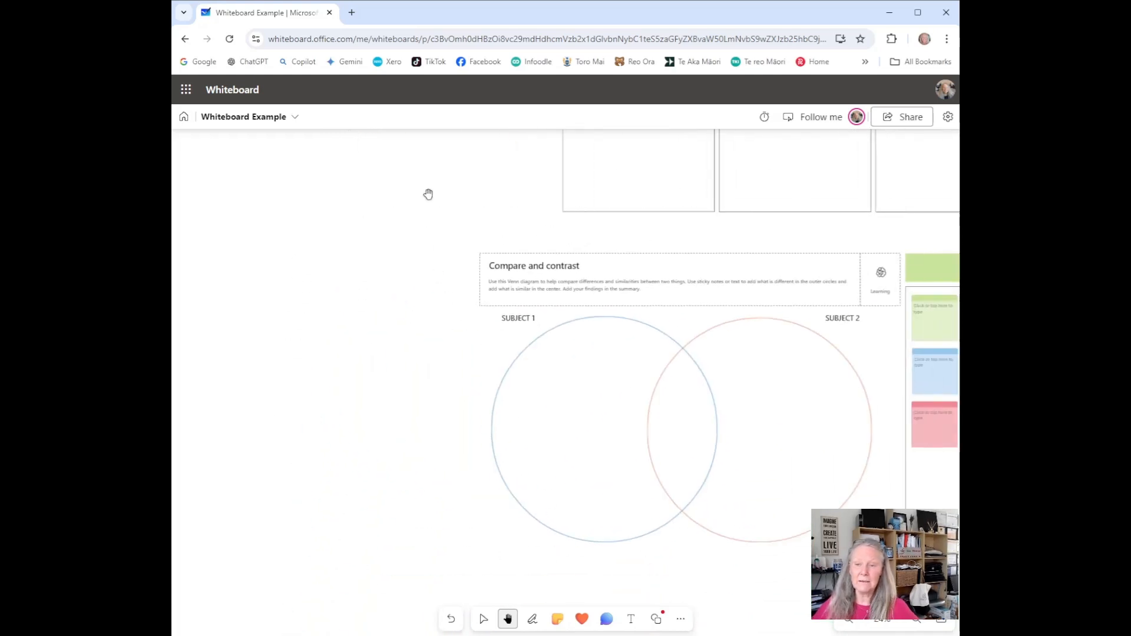
{"action": "left_click_drag", "start_coordinate": [468, 203], "coordinate": [242, 512]}
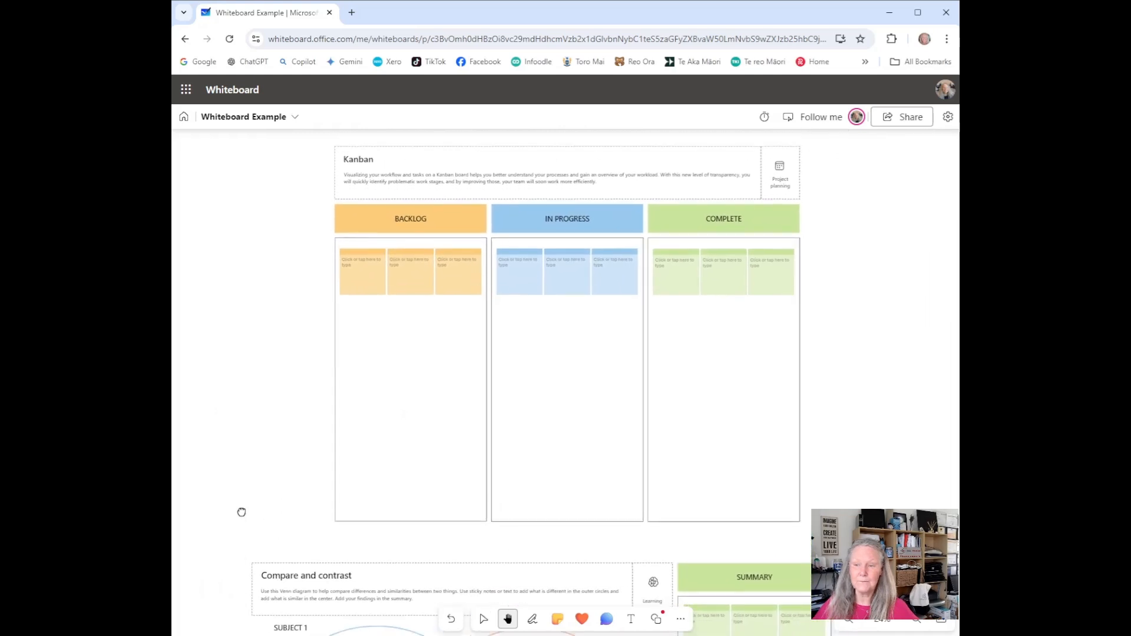
{"action": "left_click", "coordinate": [483, 619]}
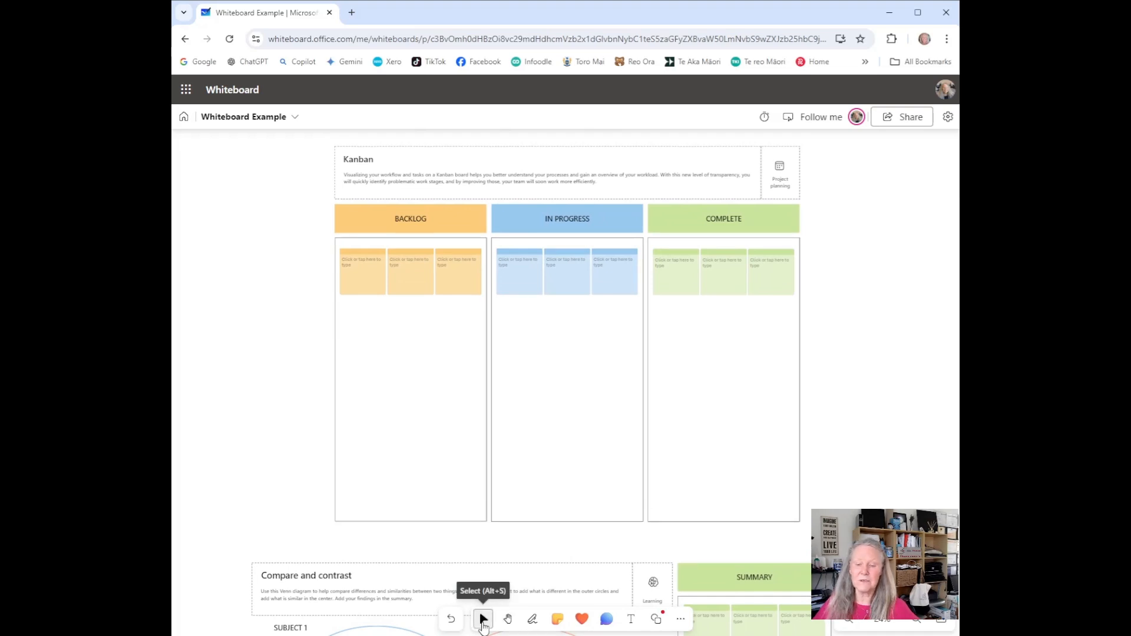
Open the inking tools, show the ruler, rotate it to 0° and align it with the lower edge of the Kanban headers
{"action": "left_click", "coordinate": [533, 624]}
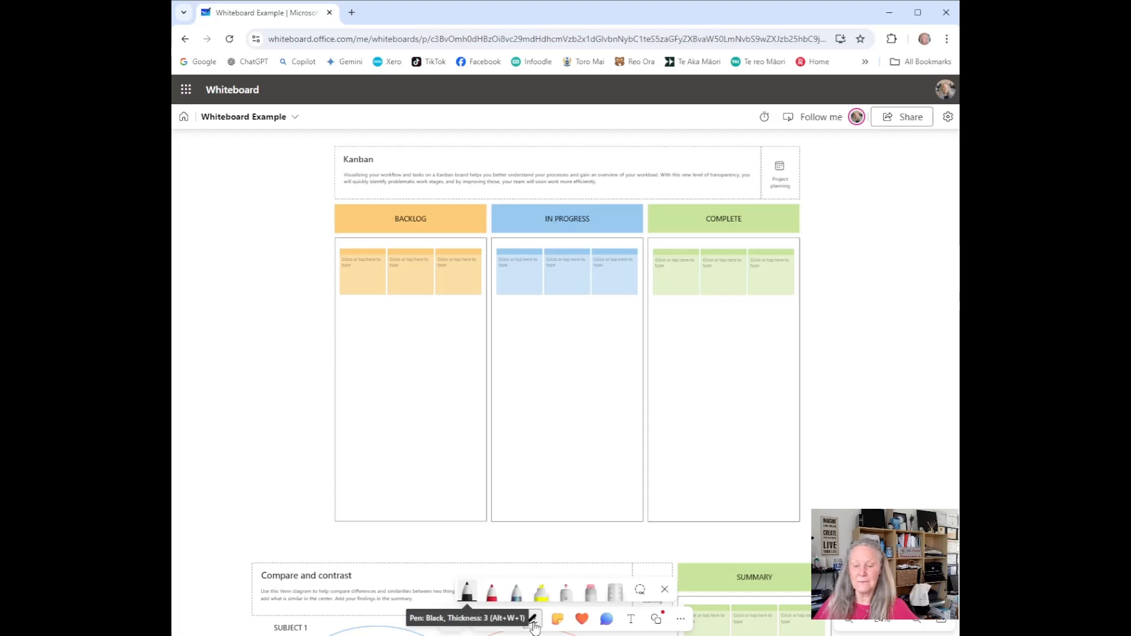
{"action": "left_click", "coordinate": [491, 593]}
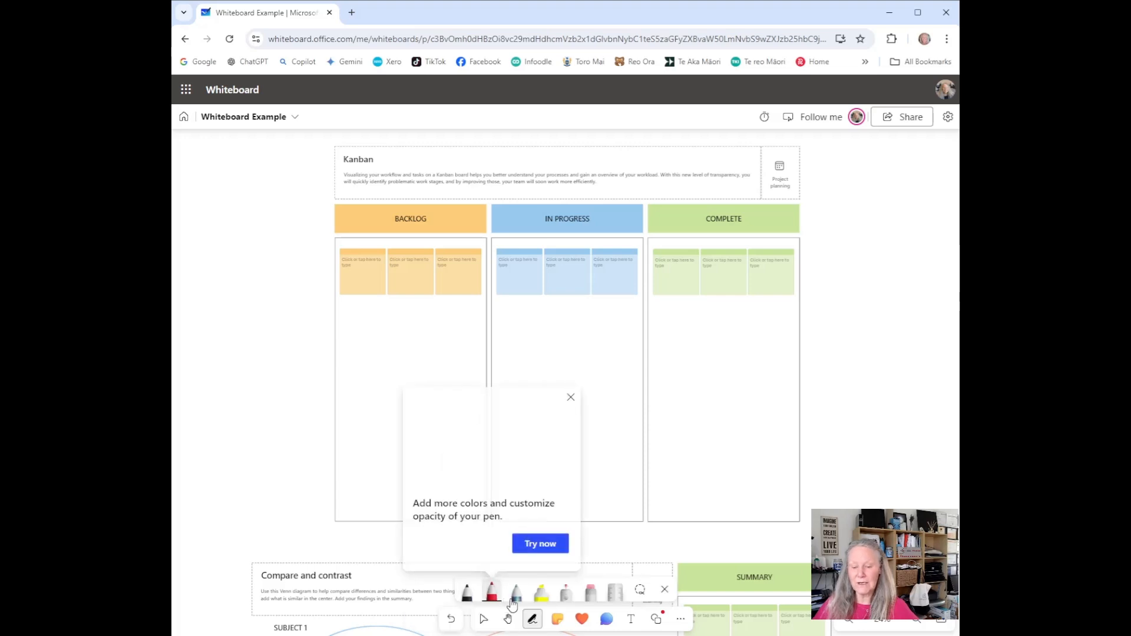
{"action": "left_click", "coordinate": [517, 597]}
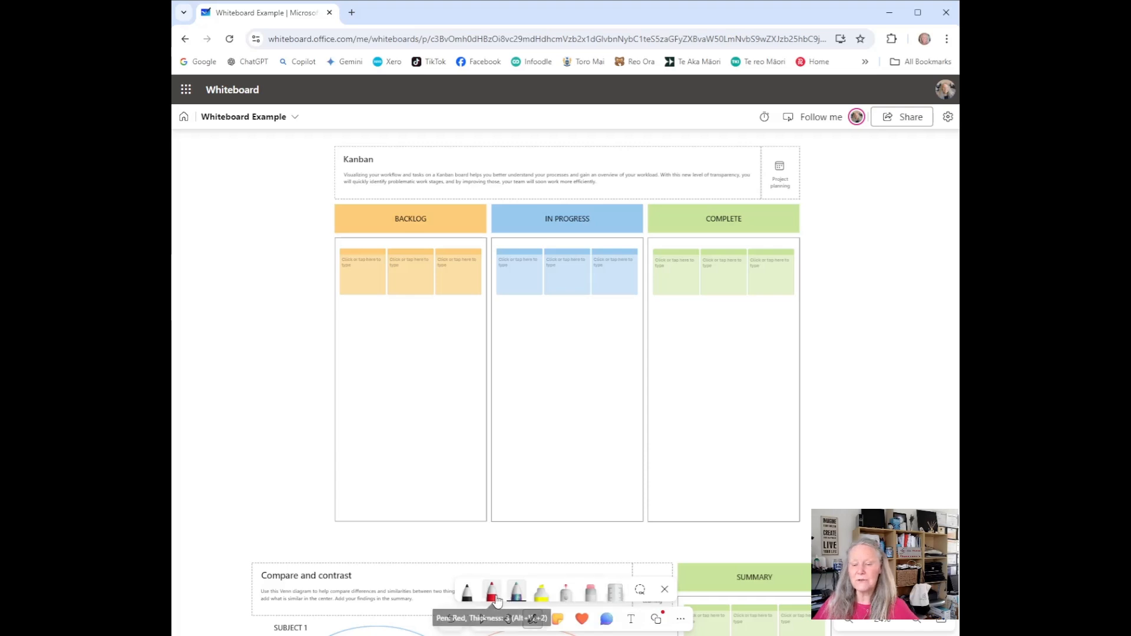
{"action": "left_click", "coordinate": [616, 597]}
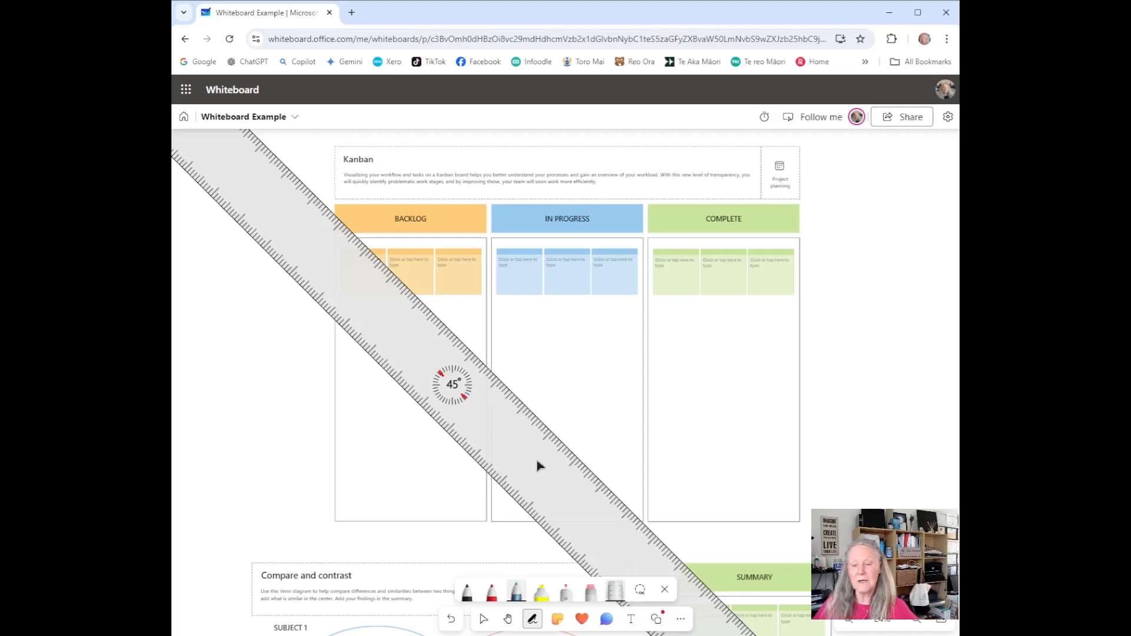
{"action": "scroll", "coordinate": [542, 466], "scroll_direction": "up", "scroll_amount": 4}
{"action": "scroll", "coordinate": [553, 470], "scroll_direction": "up", "scroll_amount": 6}
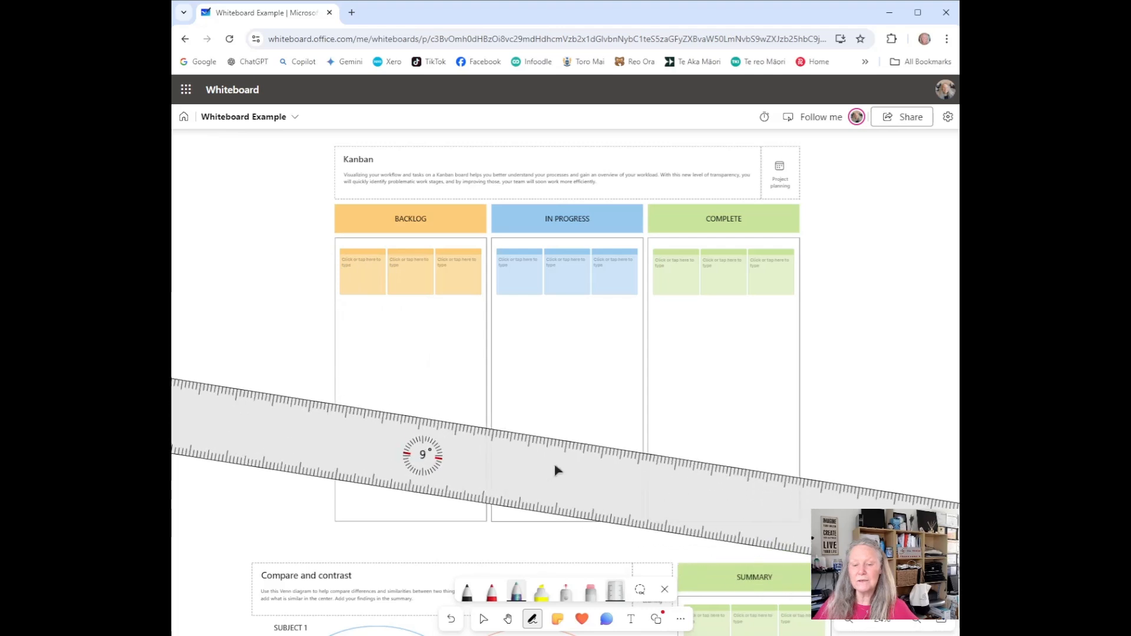
{"action": "left_click_drag", "start_coordinate": [521, 473], "coordinate": [667, 369]}
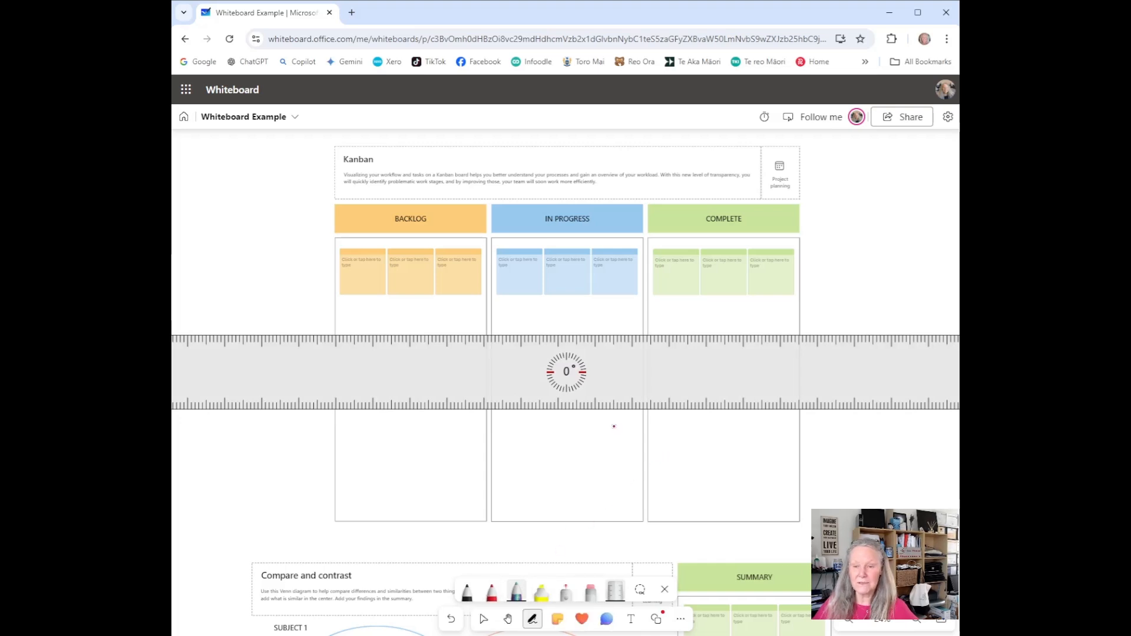
{"action": "left_click_drag", "start_coordinate": [606, 388], "coordinate": [610, 281]}
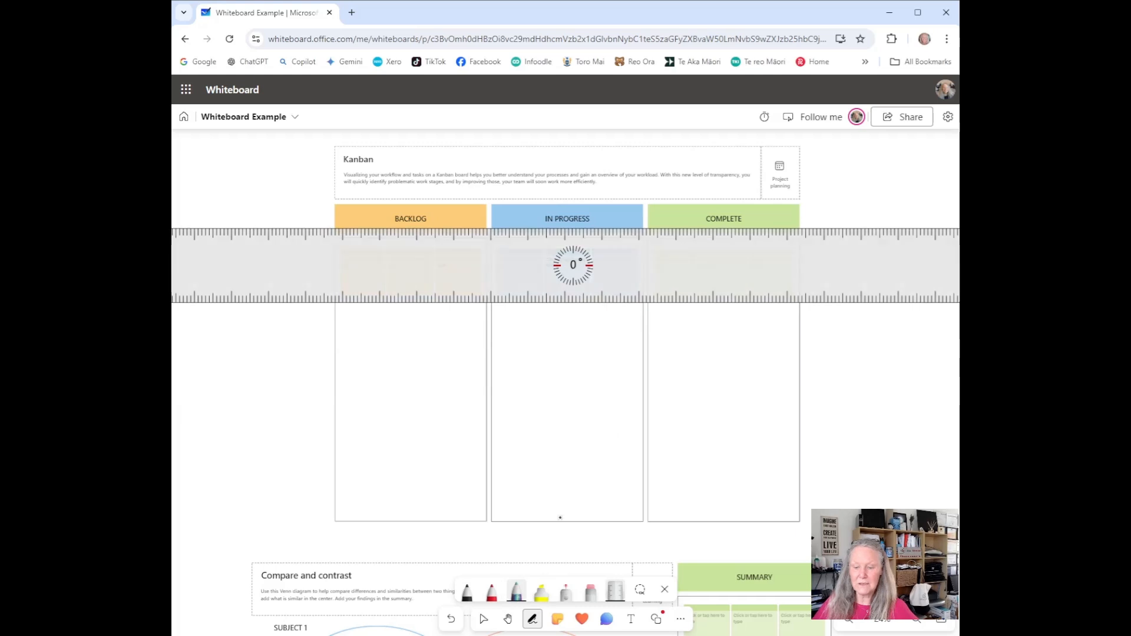
Draw two straight yellow highlighter lines along the ruler, across the Kanban headers and below the sticky notes, and move the ruler lower
{"action": "left_click", "coordinate": [541, 591]}
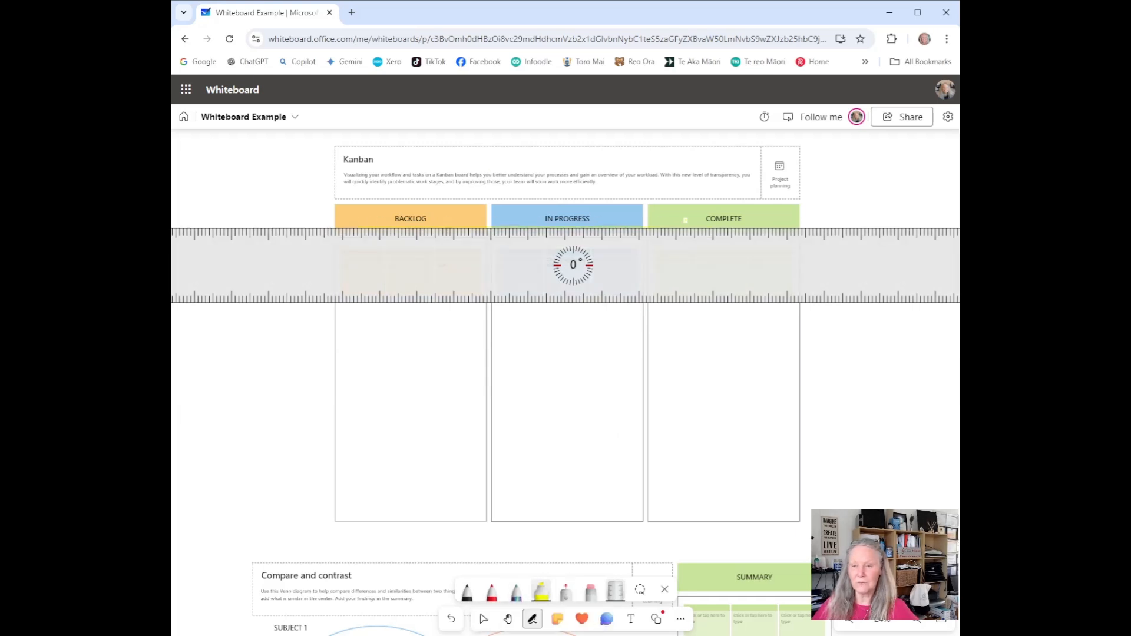
{"action": "left_click_drag", "start_coordinate": [712, 269], "coordinate": [676, 345]}
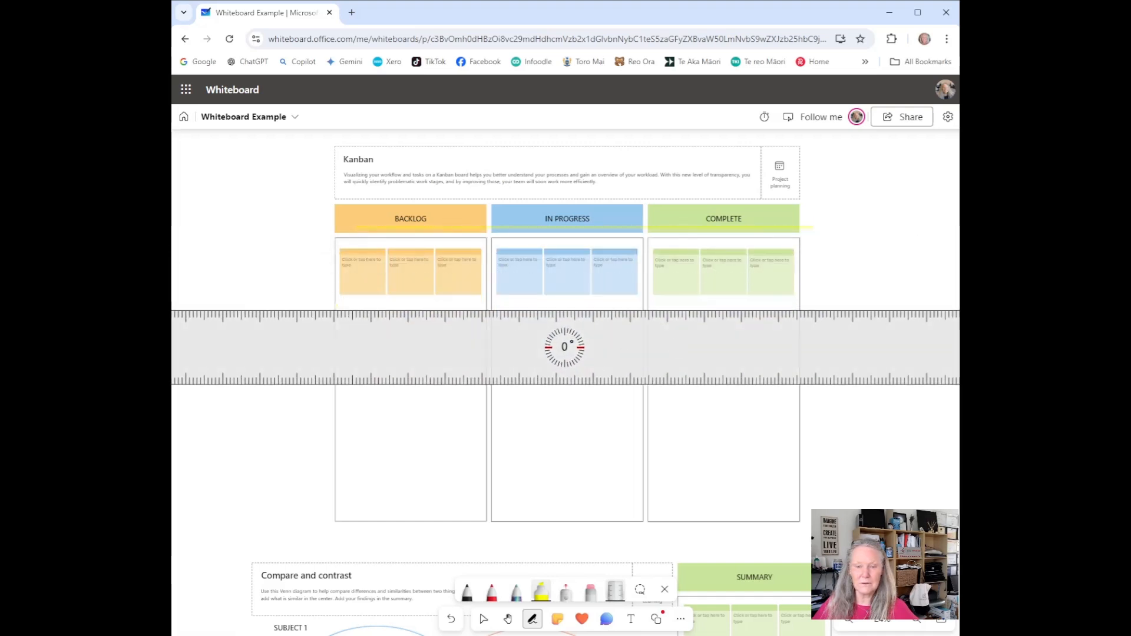
{"action": "left_click_drag", "start_coordinate": [671, 343], "coordinate": [669, 404]}
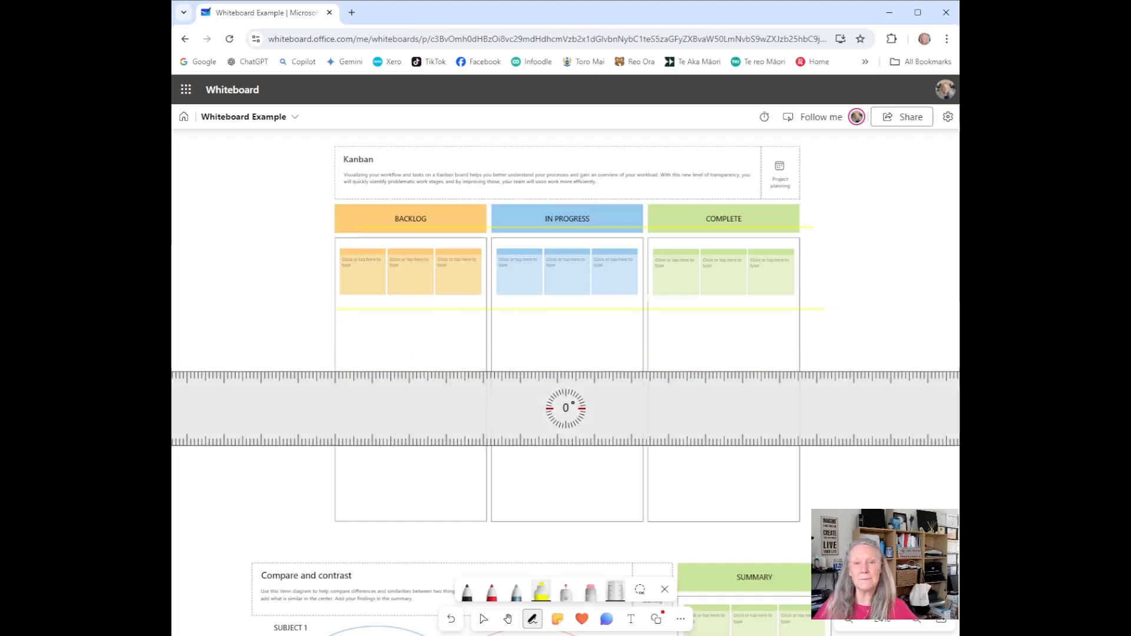
Set the highlighter to bright green with thickness 6 and highlight a straight line along the ruler across the three Kanban columns
{"action": "left_click", "coordinate": [542, 595]}
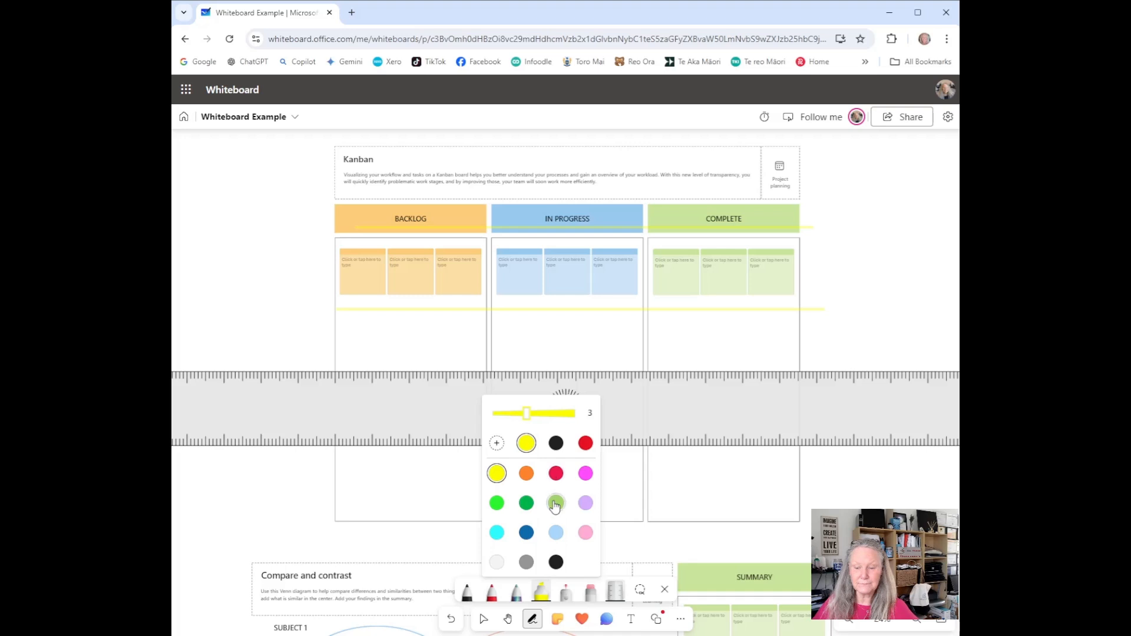
{"action": "left_click", "coordinate": [496, 504]}
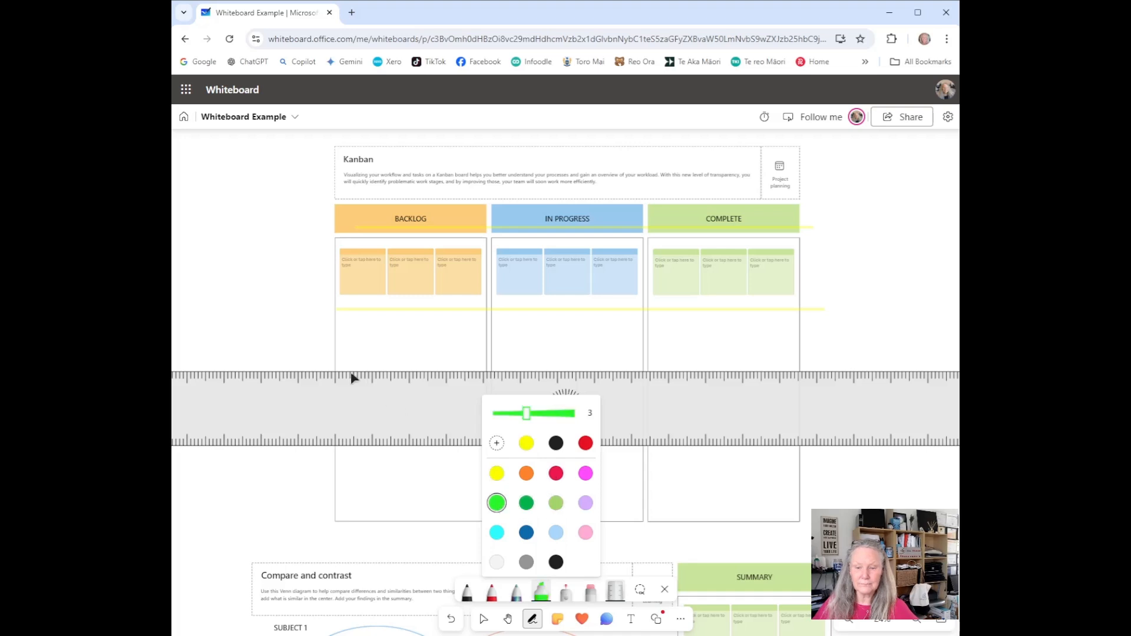
{"action": "left_click_drag", "start_coordinate": [526, 418], "coordinate": [576, 417]}
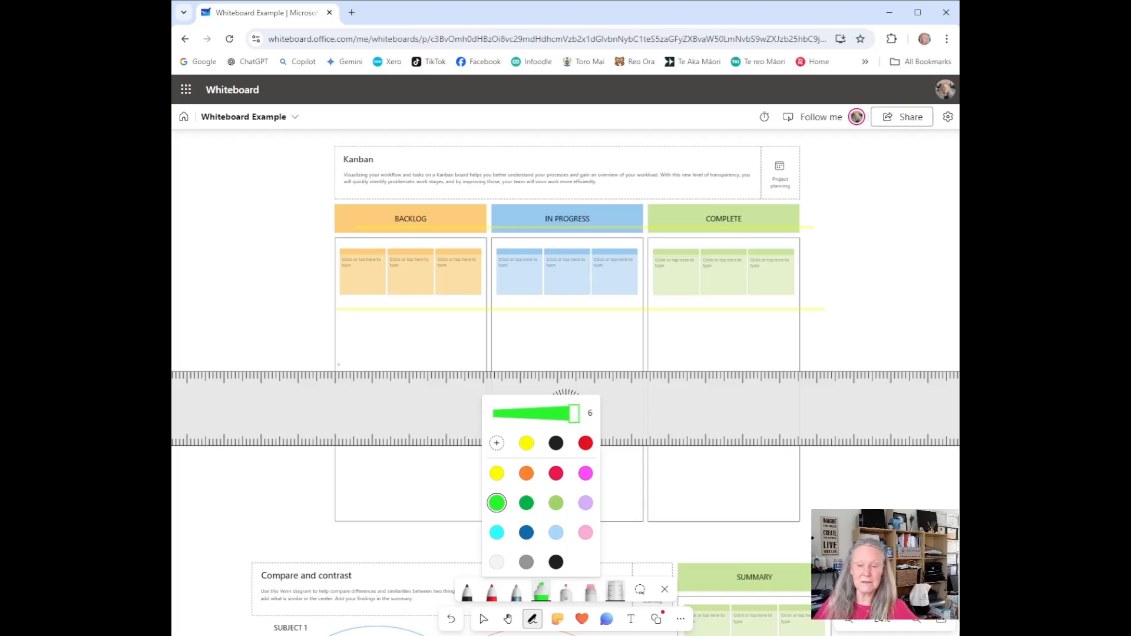
{"action": "left_click_drag", "start_coordinate": [339, 370], "coordinate": [822, 369]}
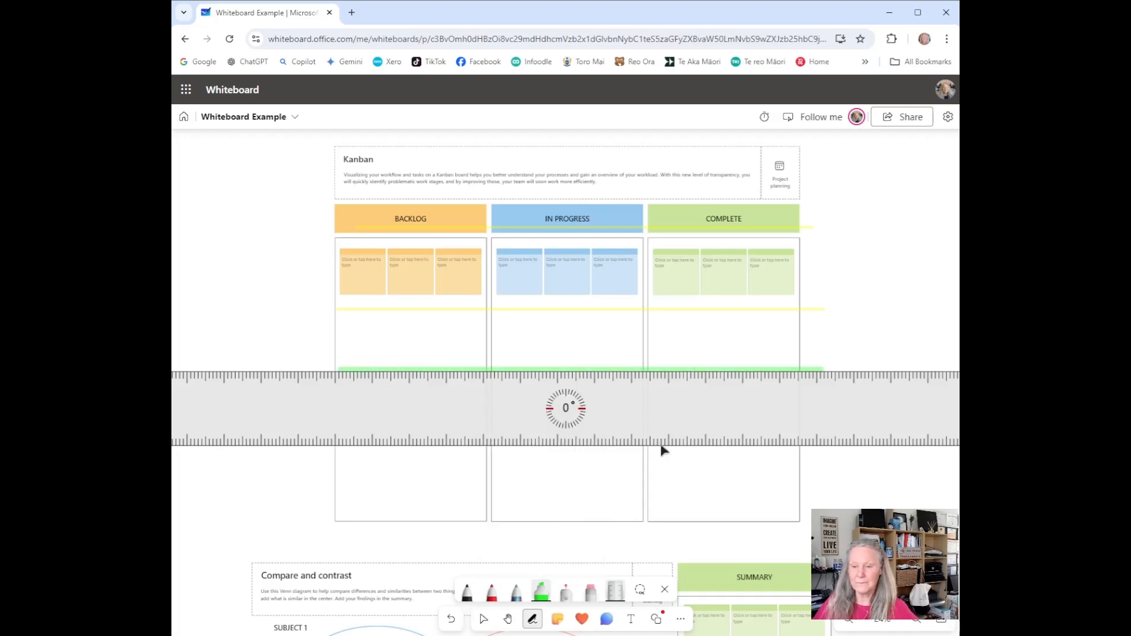
Set the highlighter back to thickness 3 and yellow
{"action": "left_click", "coordinate": [542, 594]}
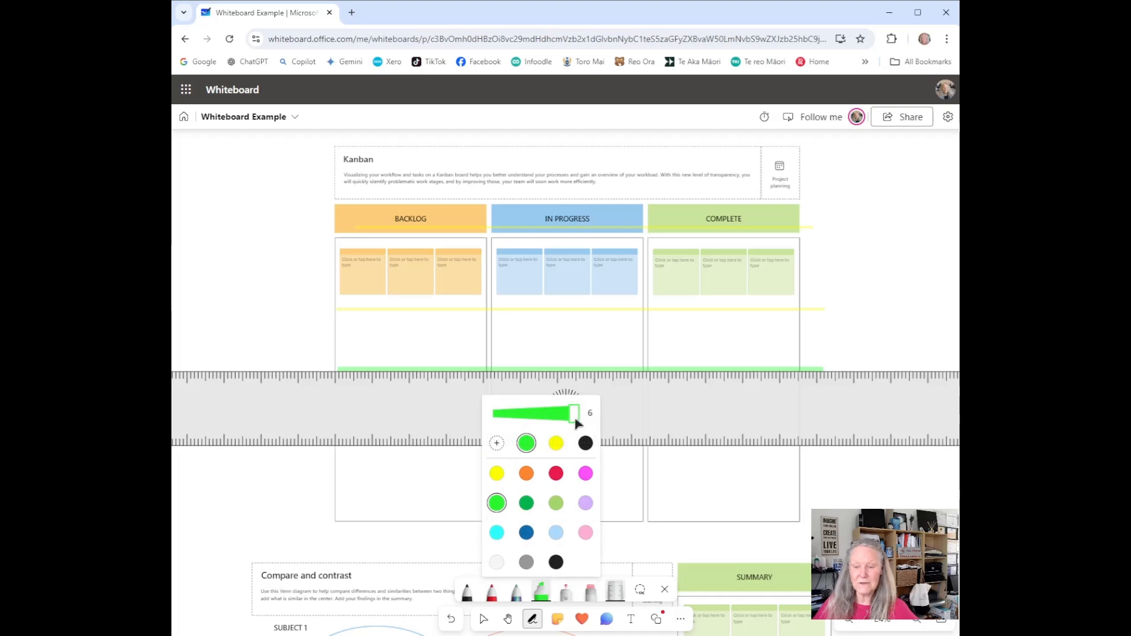
{"action": "left_click_drag", "start_coordinate": [574, 414], "coordinate": [542, 414]}
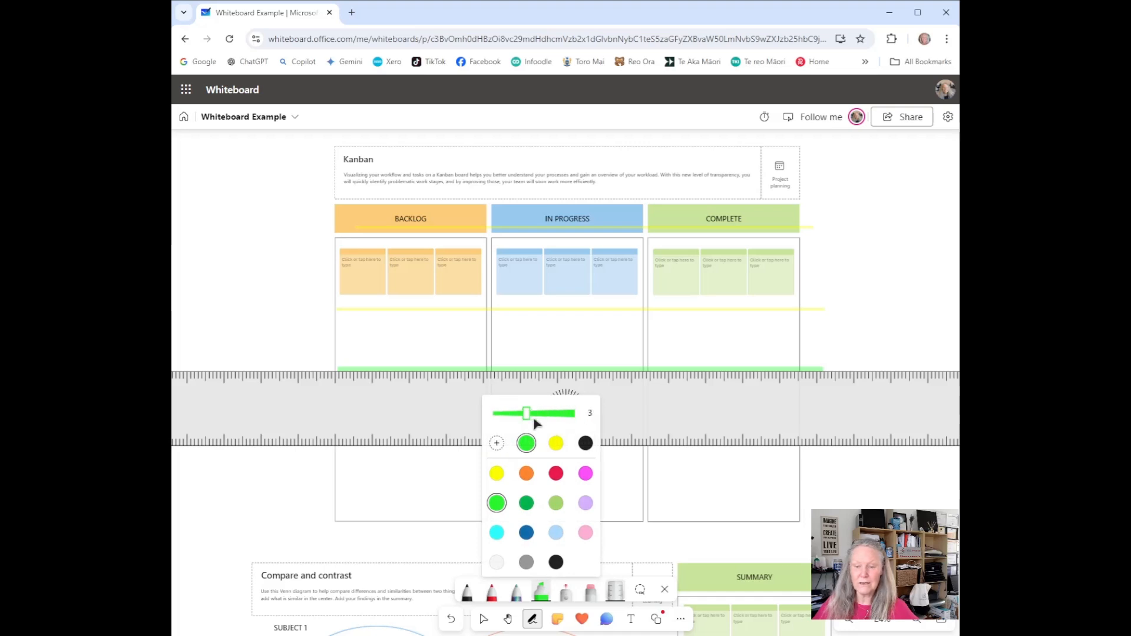
{"action": "left_click", "coordinate": [554, 444]}
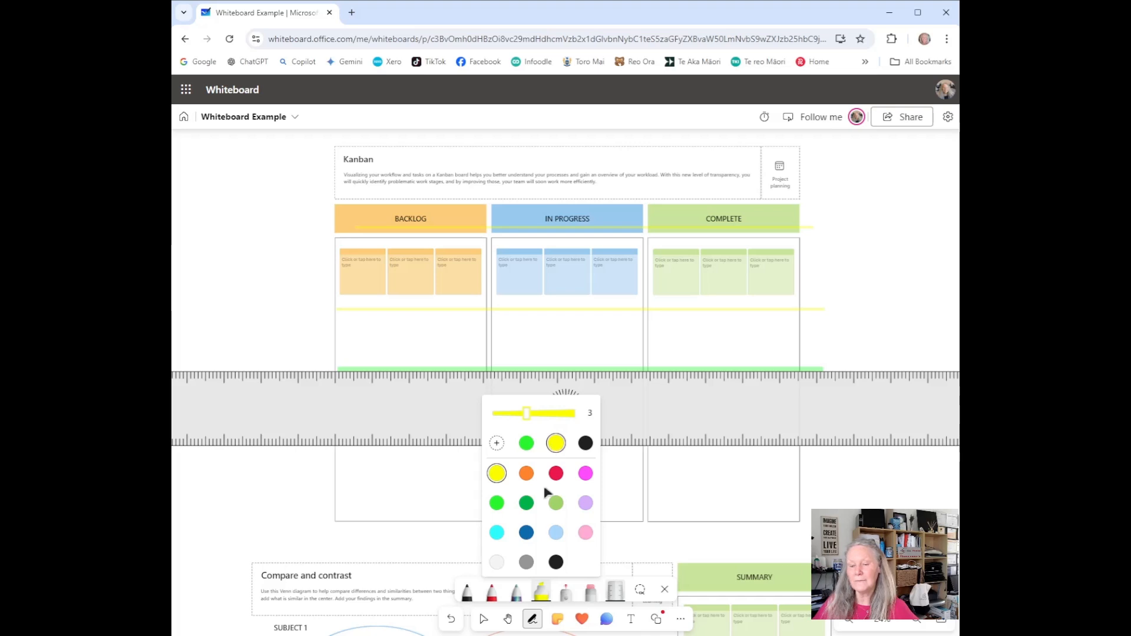
{"action": "left_click", "coordinate": [708, 418]}
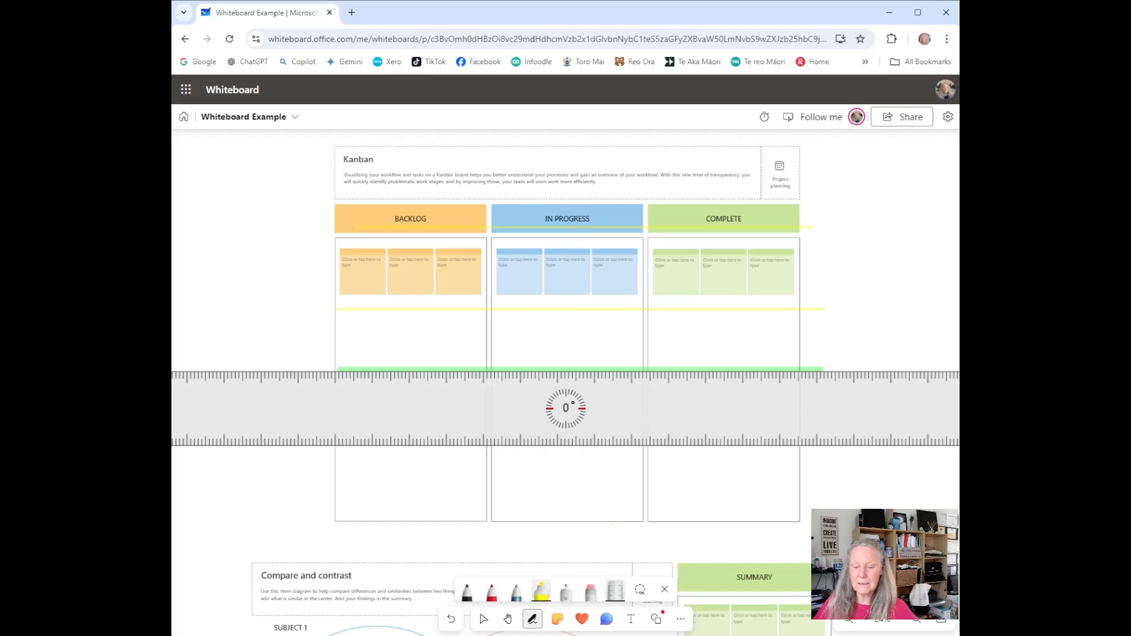
Draw a straight red pen line along the ruler, between the lower yellow and green lines from In Progress past Complete, and hide the ruler
{"action": "left_click", "coordinate": [492, 594]}
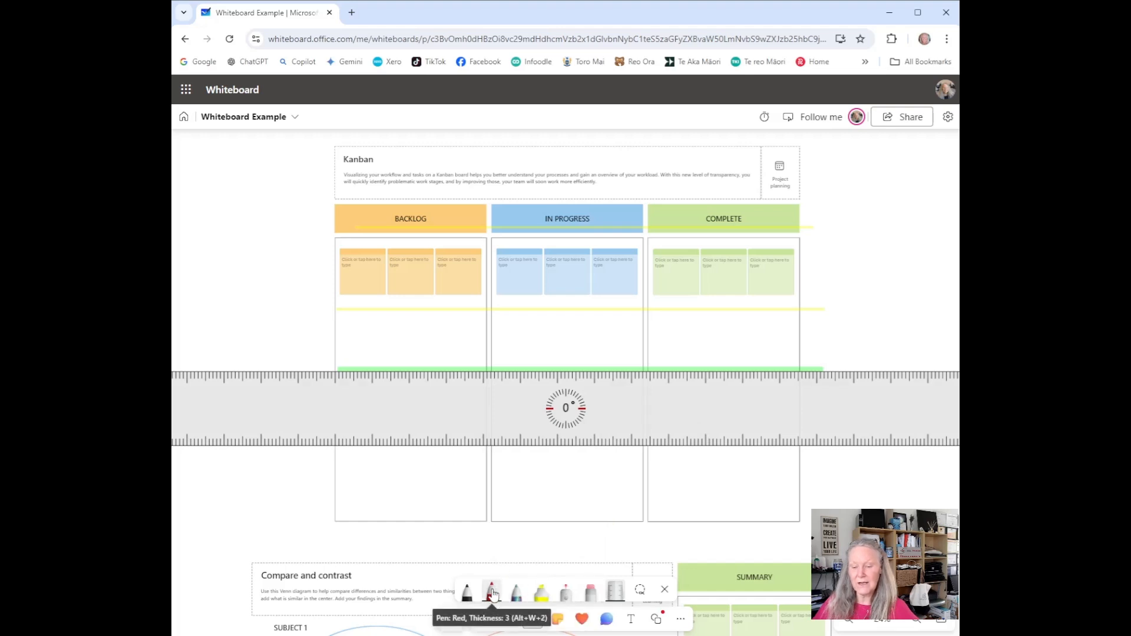
{"action": "left_click", "coordinate": [492, 594]}
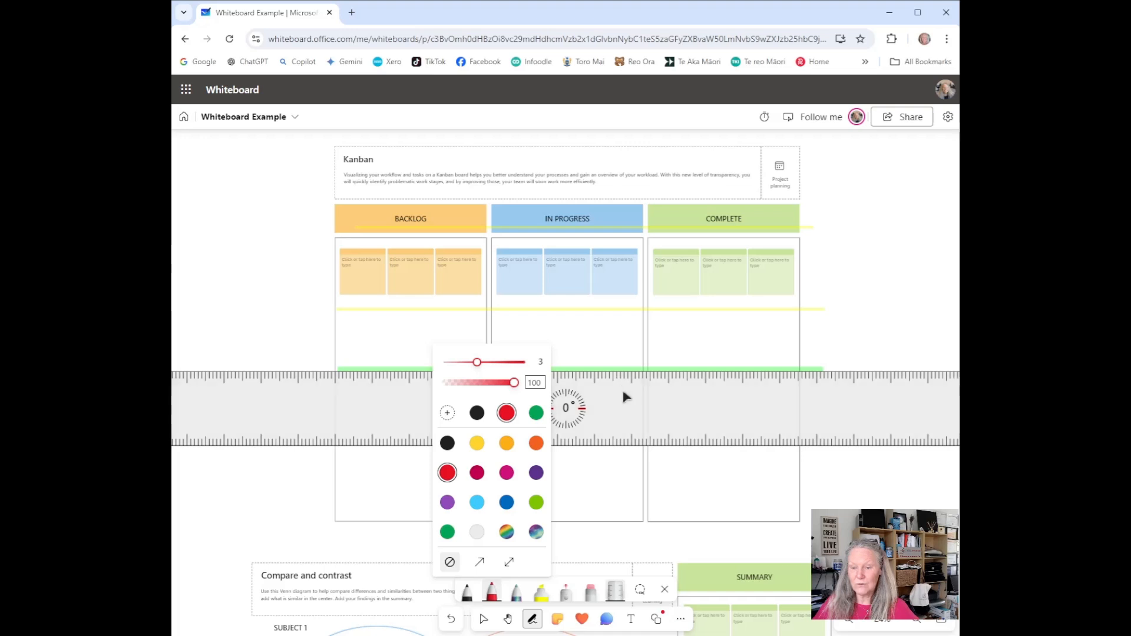
{"action": "left_click_drag", "start_coordinate": [623, 390], "coordinate": [624, 364]}
{"action": "left_click_drag", "start_coordinate": [528, 336], "coordinate": [866, 338]}
{"action": "left_click_drag", "start_coordinate": [732, 367], "coordinate": [727, 430]}
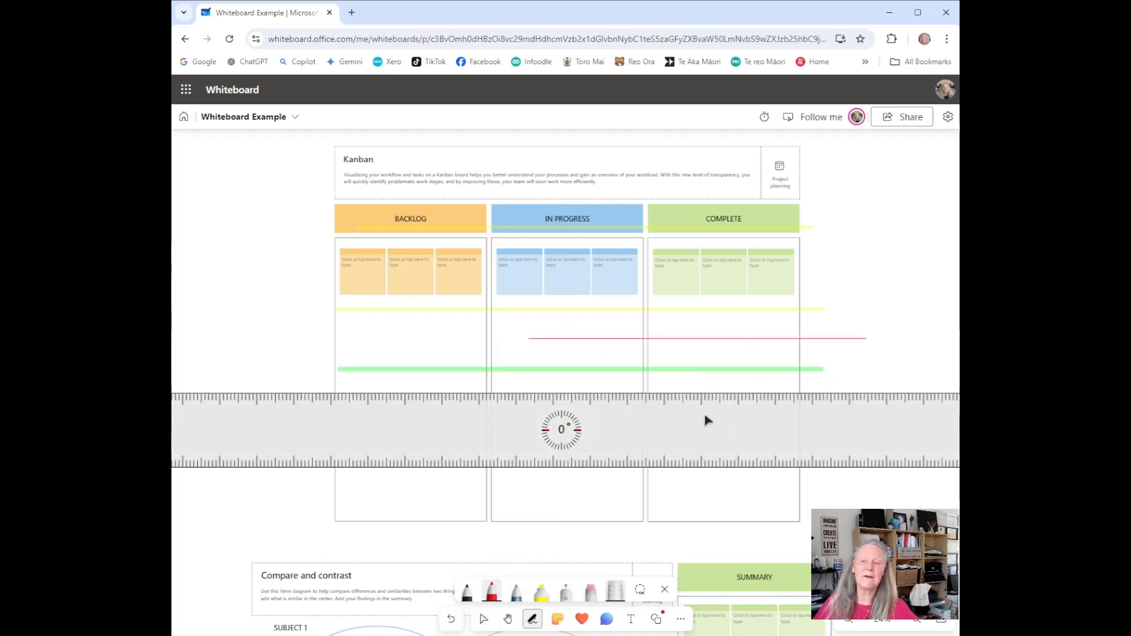
{"action": "left_click", "coordinate": [615, 595]}
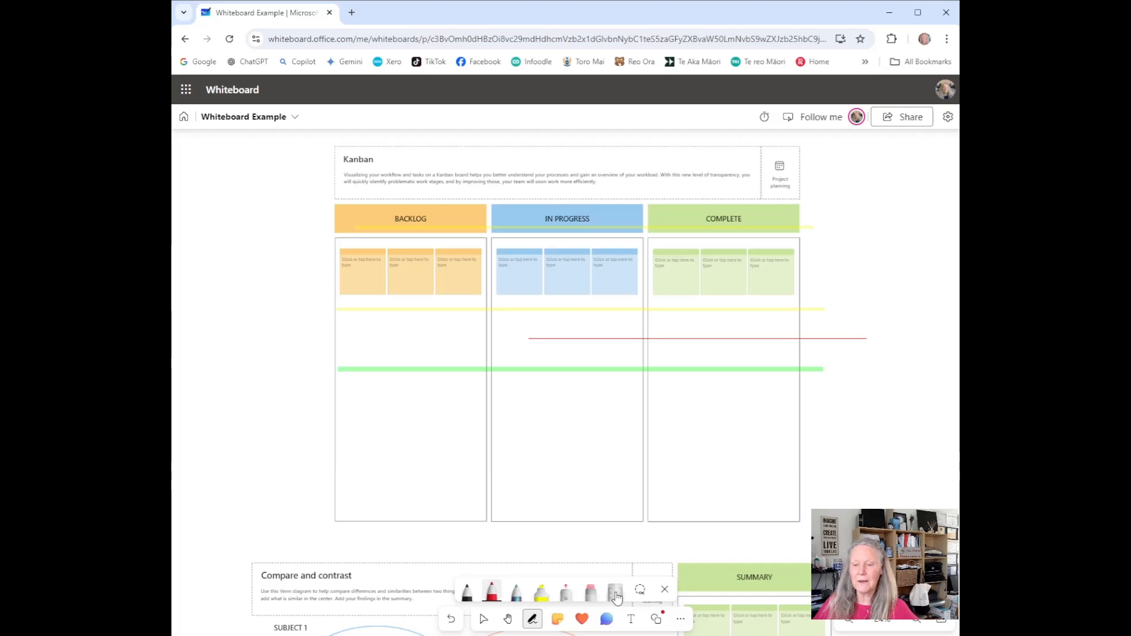
Give the red pen double arrow tips and draw a horizontal and a vertical line crossing in the lower part of the Complete column
{"action": "left_click", "coordinate": [493, 595]}
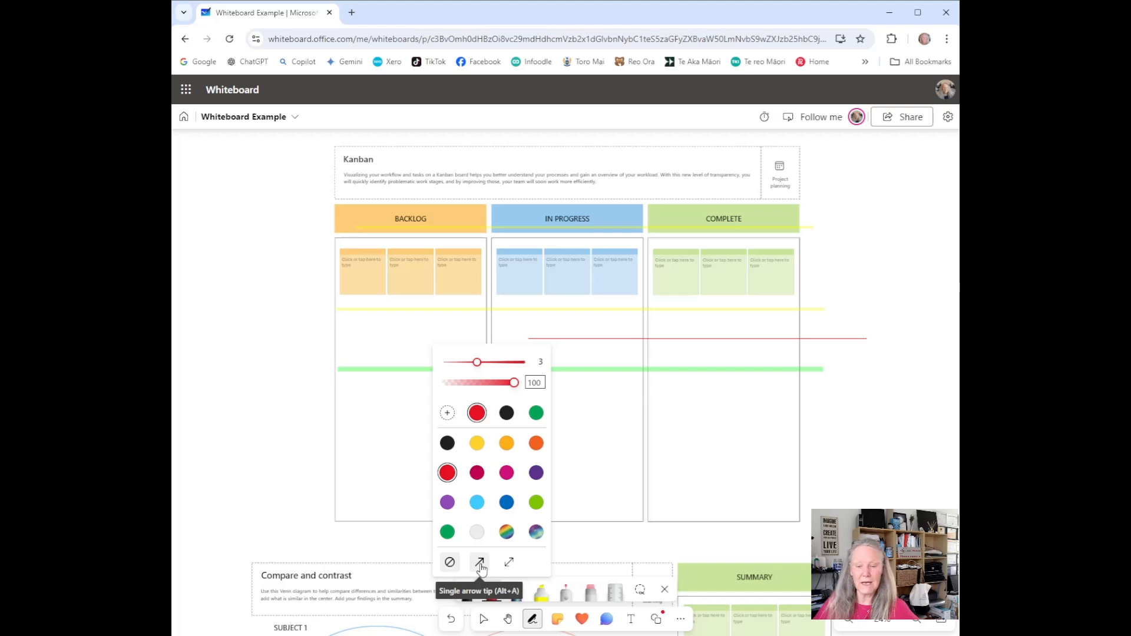
{"action": "left_click", "coordinate": [509, 563]}
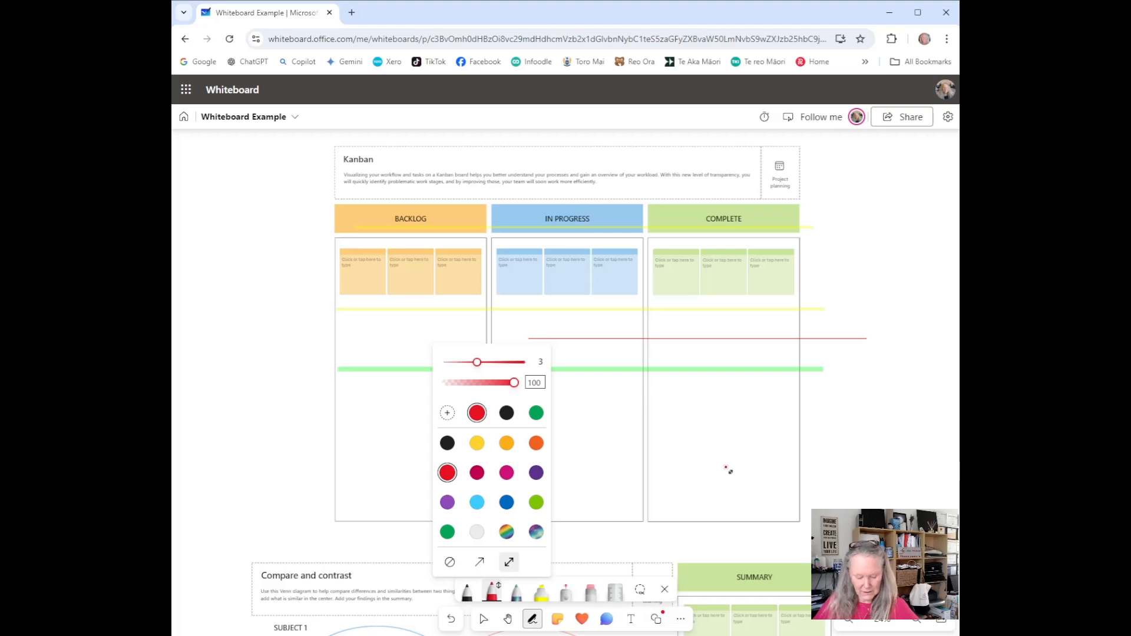
{"action": "left_click", "coordinate": [666, 438]}
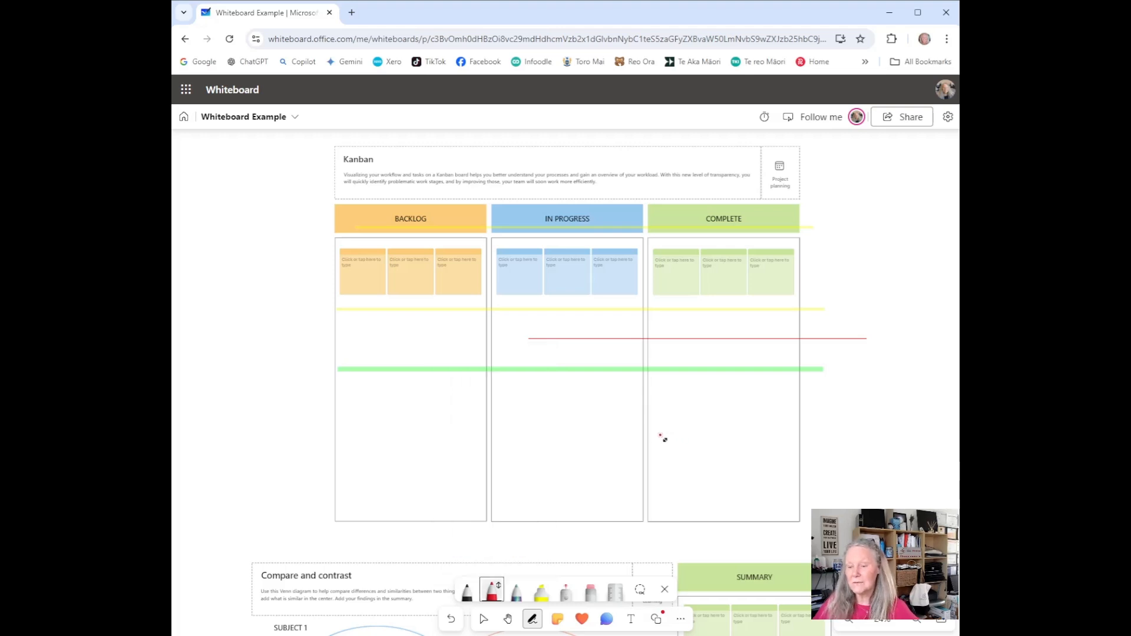
{"action": "left_click_drag", "start_coordinate": [660, 436], "coordinate": [784, 435]}
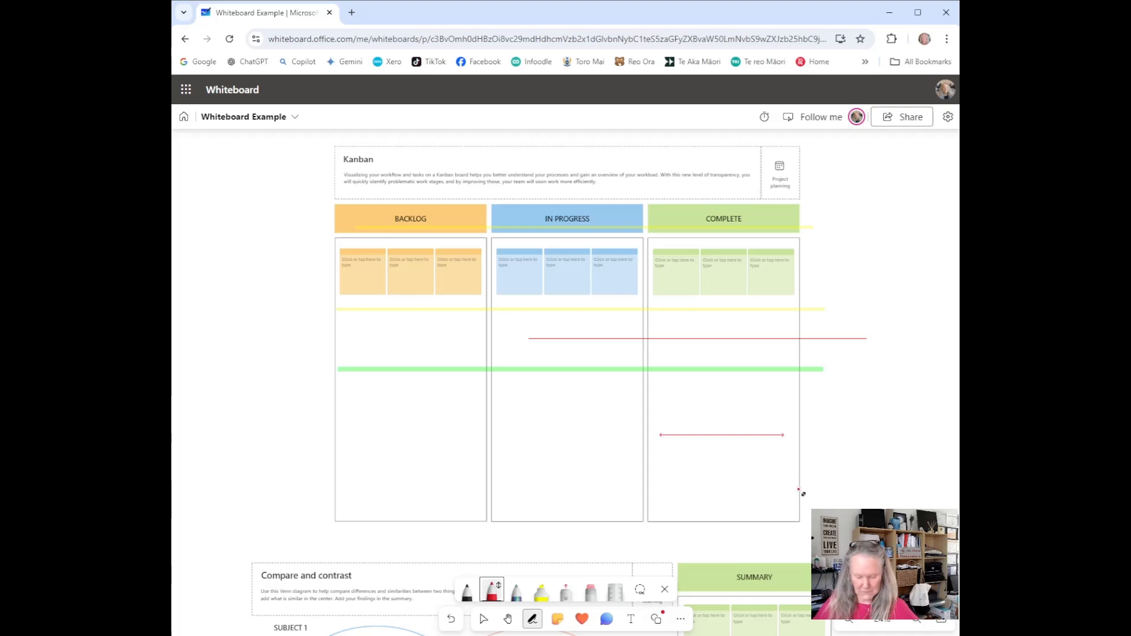
{"action": "scroll", "coordinate": [810, 484], "scroll_direction": "up", "scroll_amount": 5}
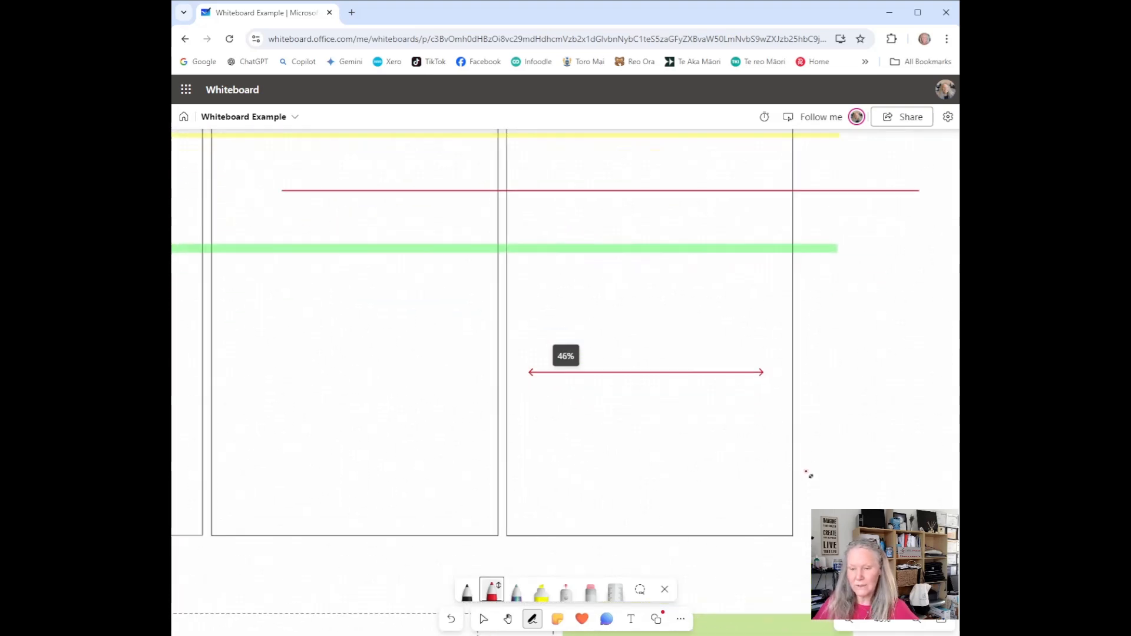
{"action": "scroll", "coordinate": [808, 474], "scroll_direction": "up", "scroll_amount": 2}
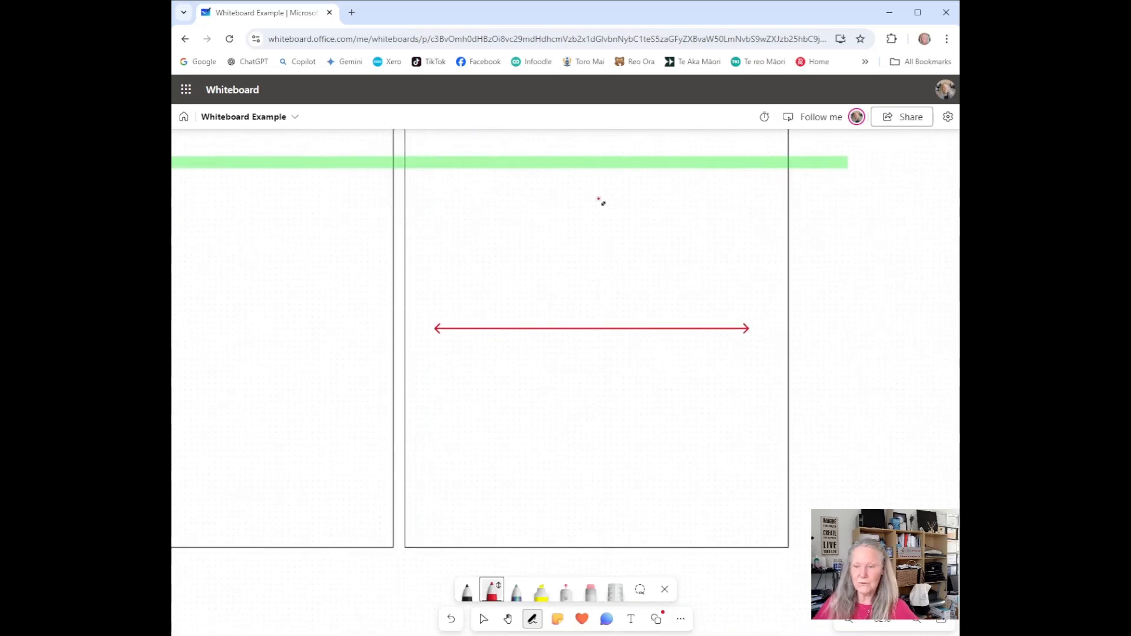
{"action": "left_click_drag", "start_coordinate": [601, 193], "coordinate": [601, 448]}
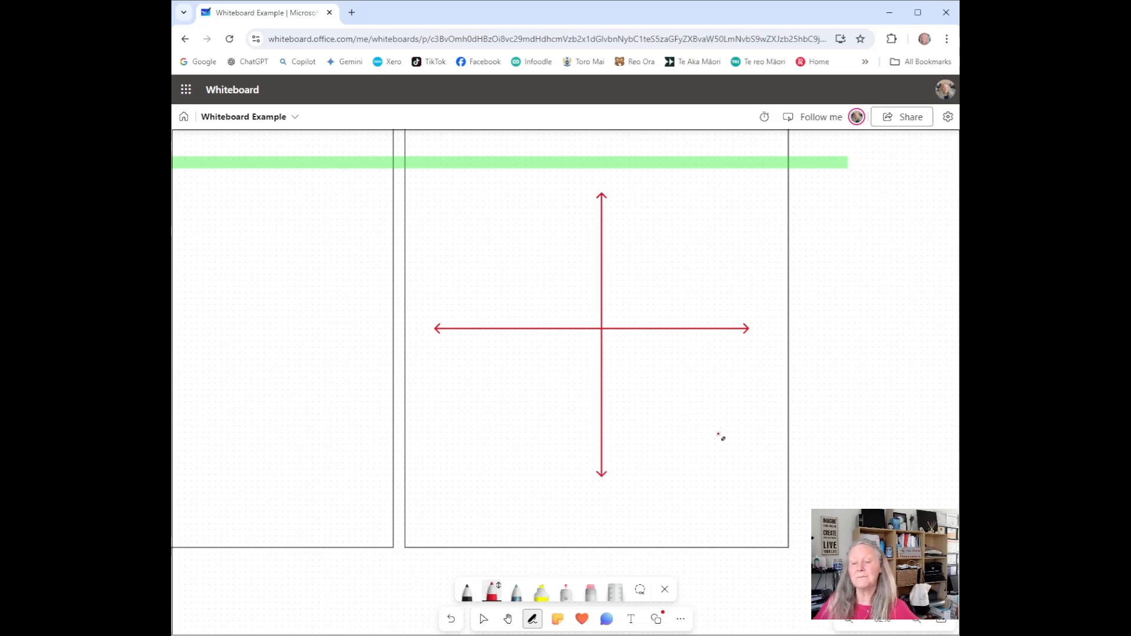
Change the pen to blue with a single arrow tip and draw a diagonal arrow rising rightward through the crossing of the red lines
{"action": "left_click", "coordinate": [493, 598]}
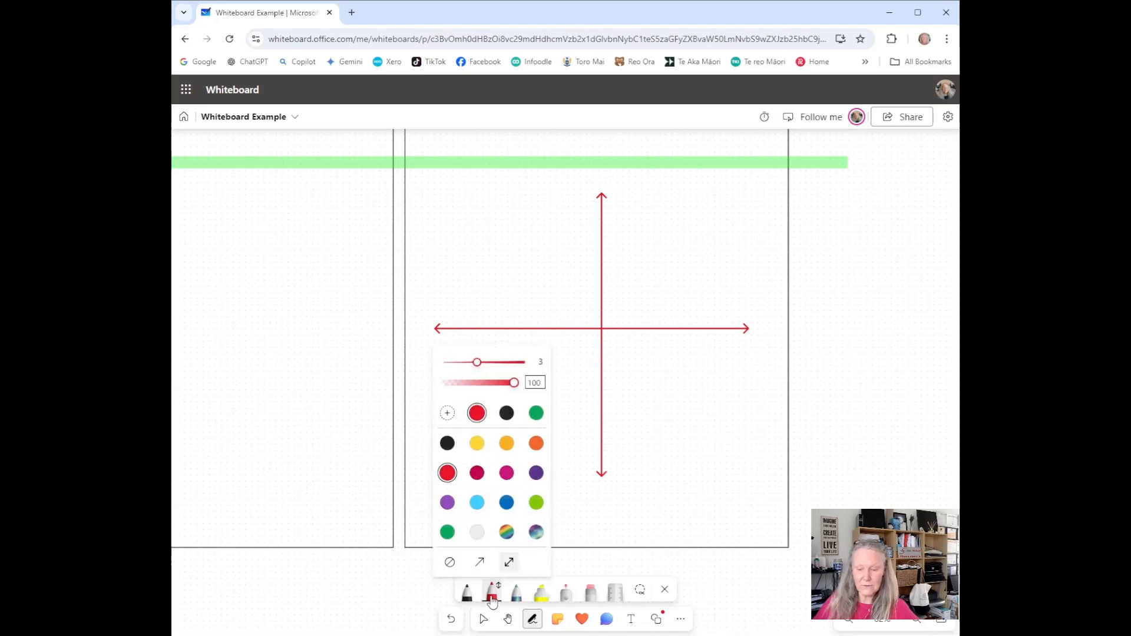
{"action": "left_click", "coordinate": [480, 563]}
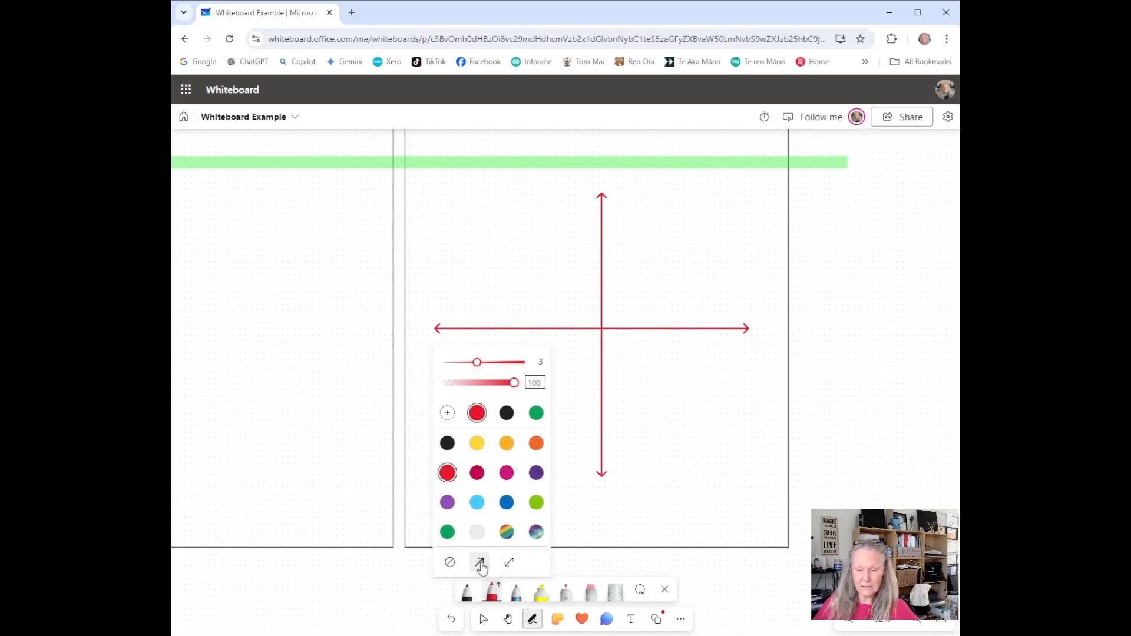
{"action": "left_click", "coordinate": [507, 505]}
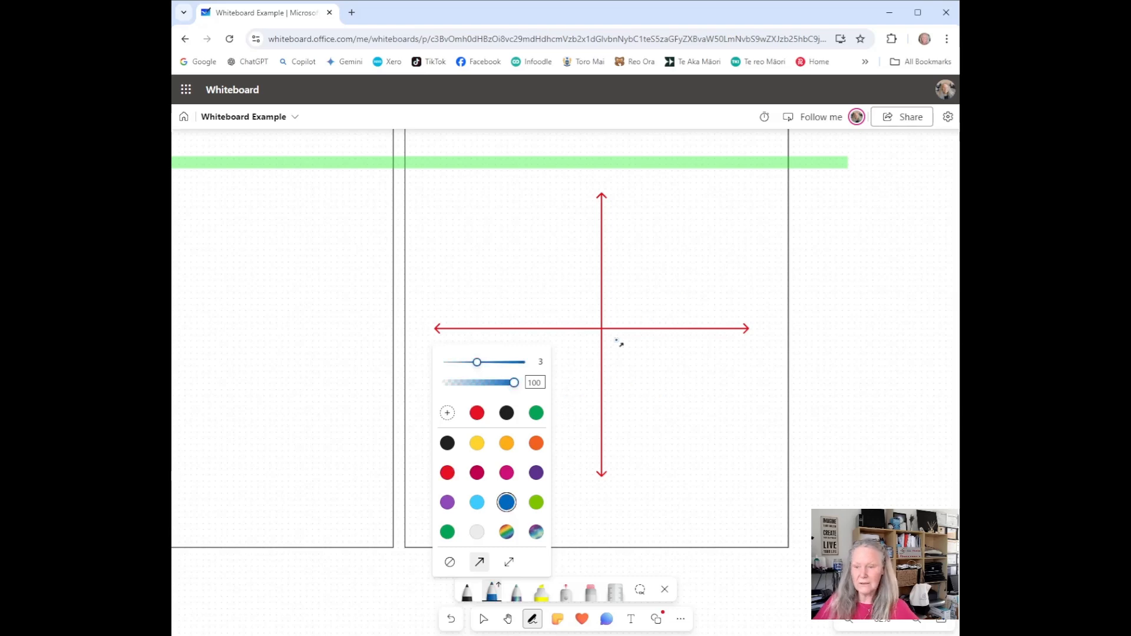
{"action": "left_click", "coordinate": [492, 591]}
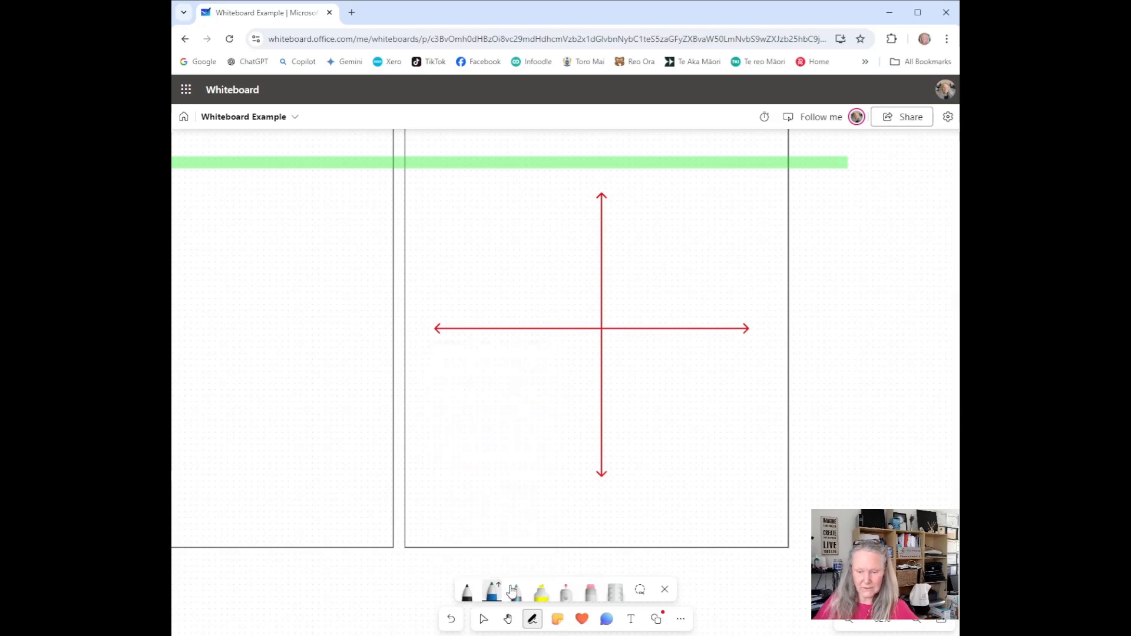
{"action": "left_click_drag", "start_coordinate": [441, 483], "coordinate": [736, 203]}
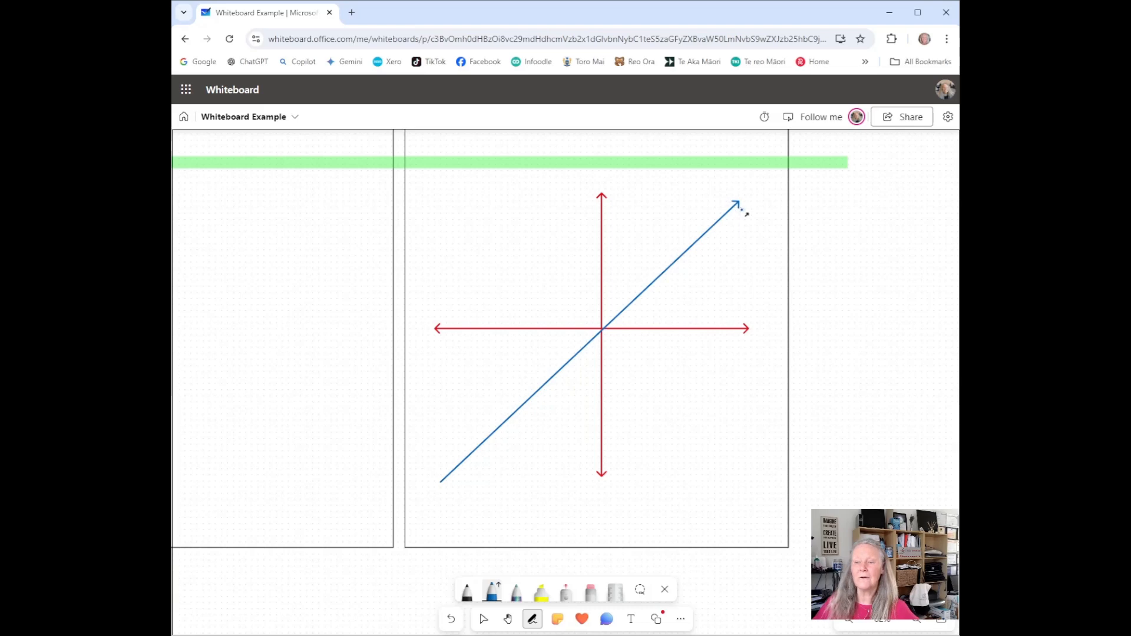
Switch the blue pen to double arrow tips, and then to no arrow tips
{"action": "left_click", "coordinate": [500, 591]}
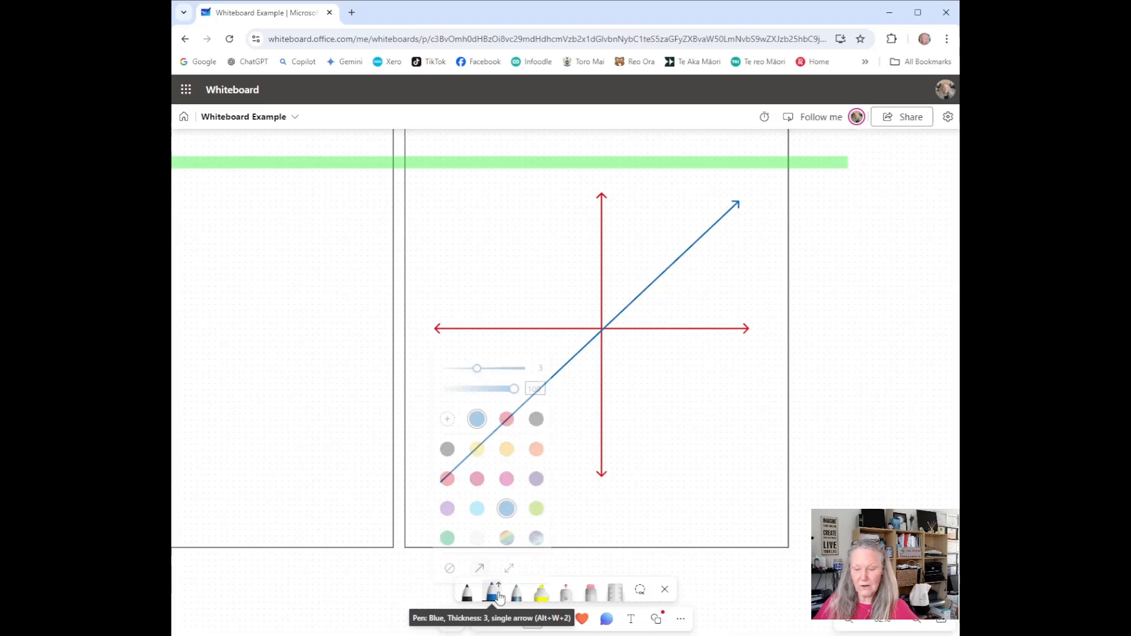
{"action": "left_click", "coordinate": [509, 561]}
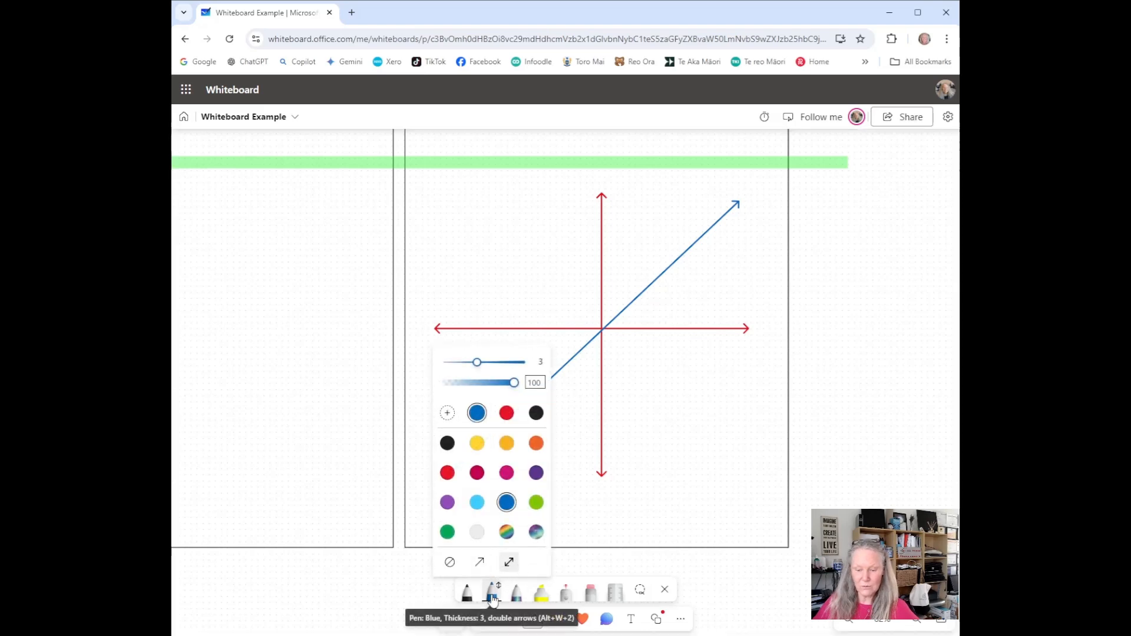
{"action": "left_click", "coordinate": [500, 589]}
{"action": "left_click", "coordinate": [495, 597]}
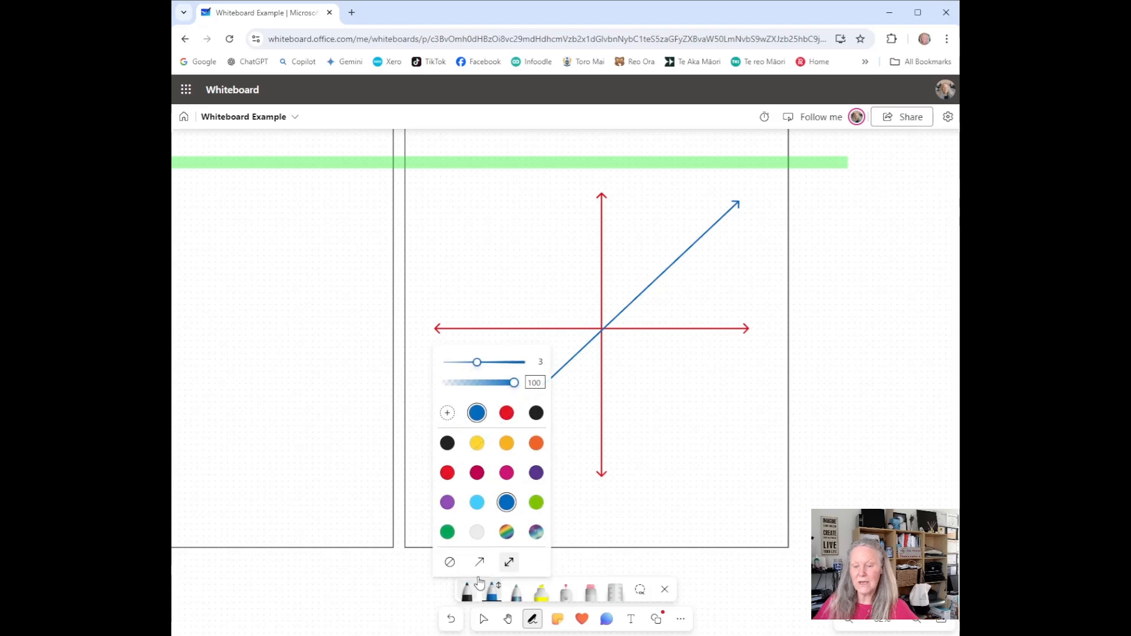
{"action": "left_click", "coordinate": [449, 563]}
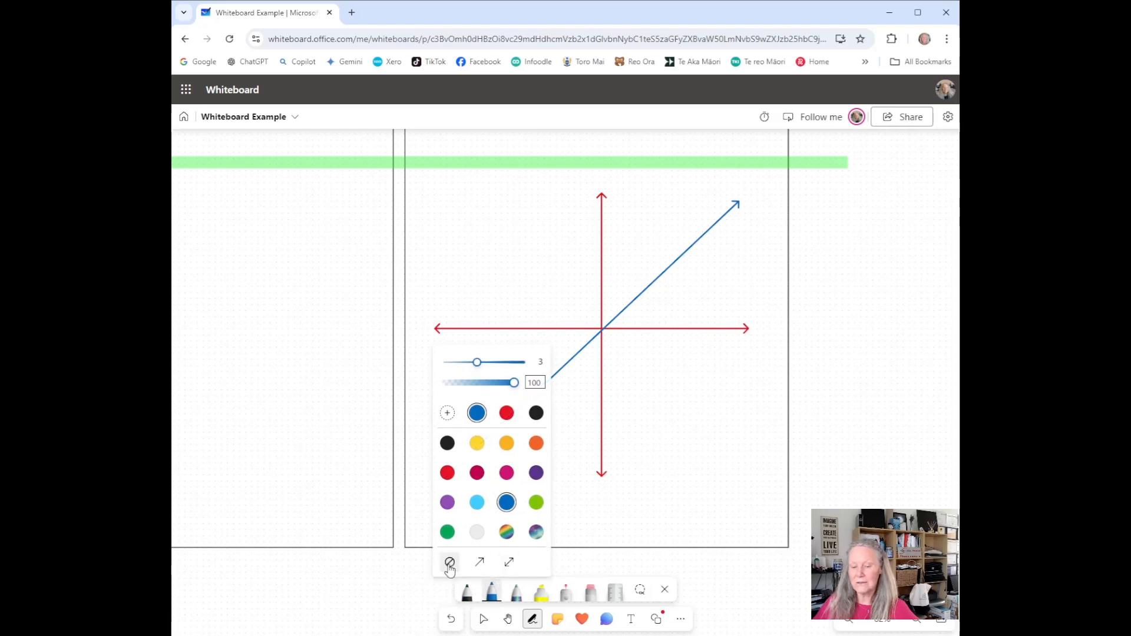
{"action": "left_click", "coordinate": [492, 593]}
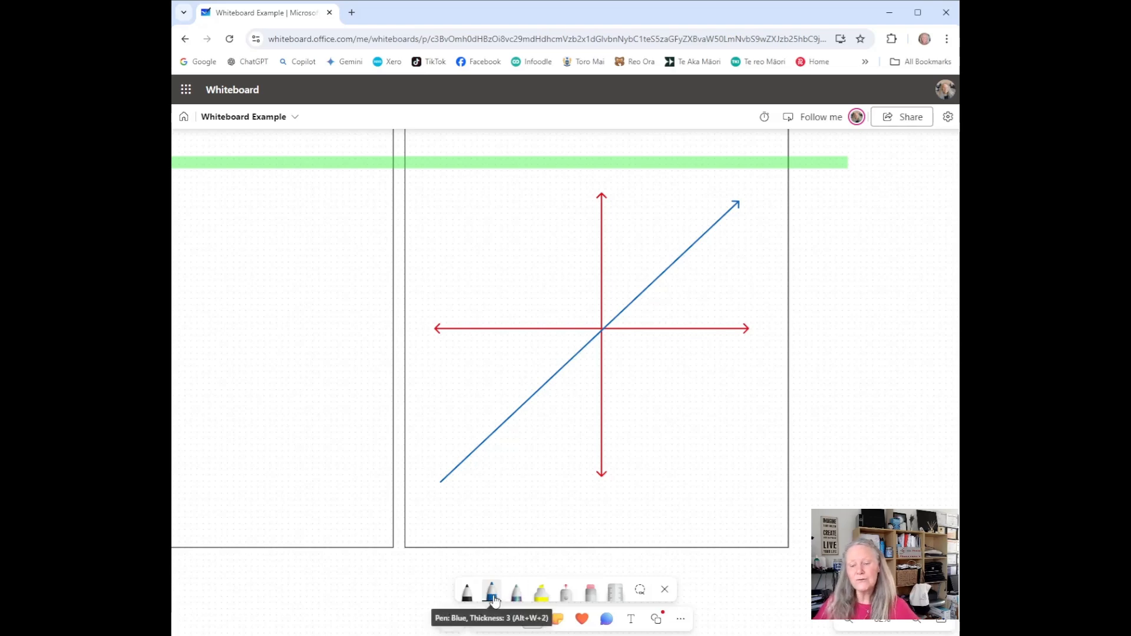
Erase the lower-left half of the blue diagonal arrow, up to the red crossing, with the partial stroke eraser
{"action": "left_click", "coordinate": [592, 595]}
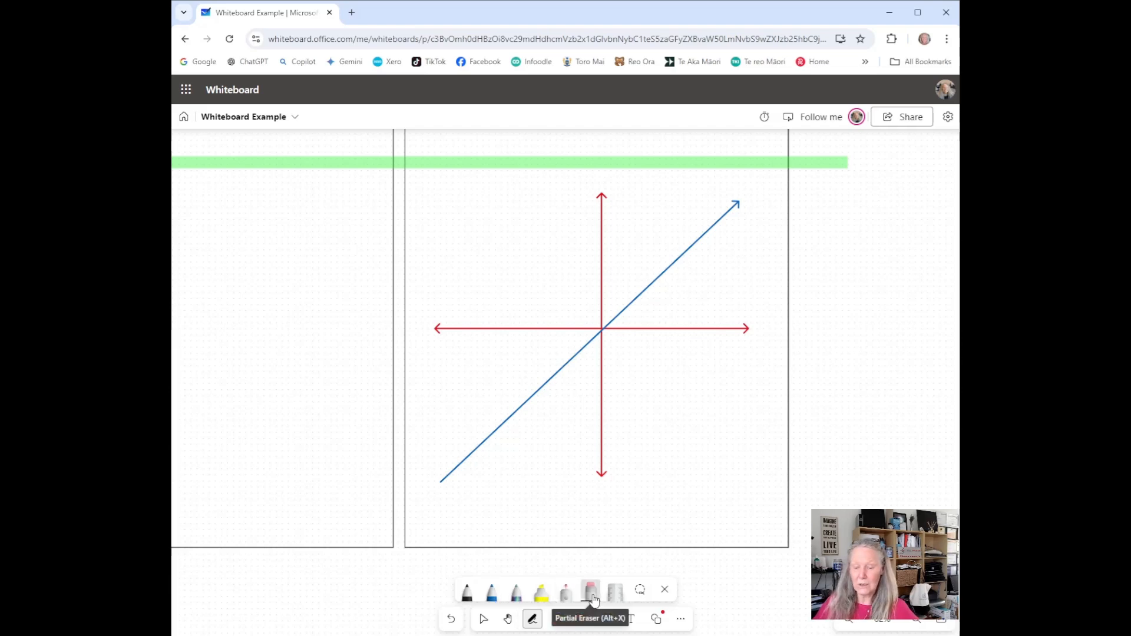
{"action": "left_click", "coordinate": [591, 596]}
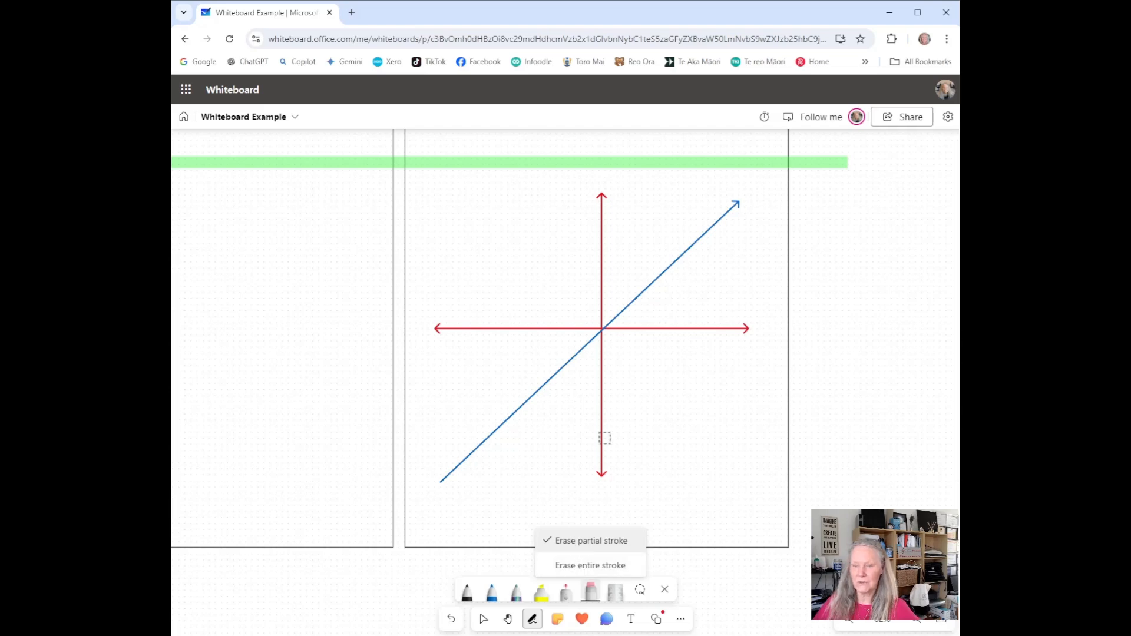
{"action": "mouse_move", "coordinate": [590, 343]}
{"action": "left_mouse_down"}
{"action": "mouse_move", "coordinate": [527, 384]}
{"action": "mouse_move", "coordinate": [444, 472]}
{"action": "mouse_move", "coordinate": [586, 348]}
{"action": "left_mouse_up"}
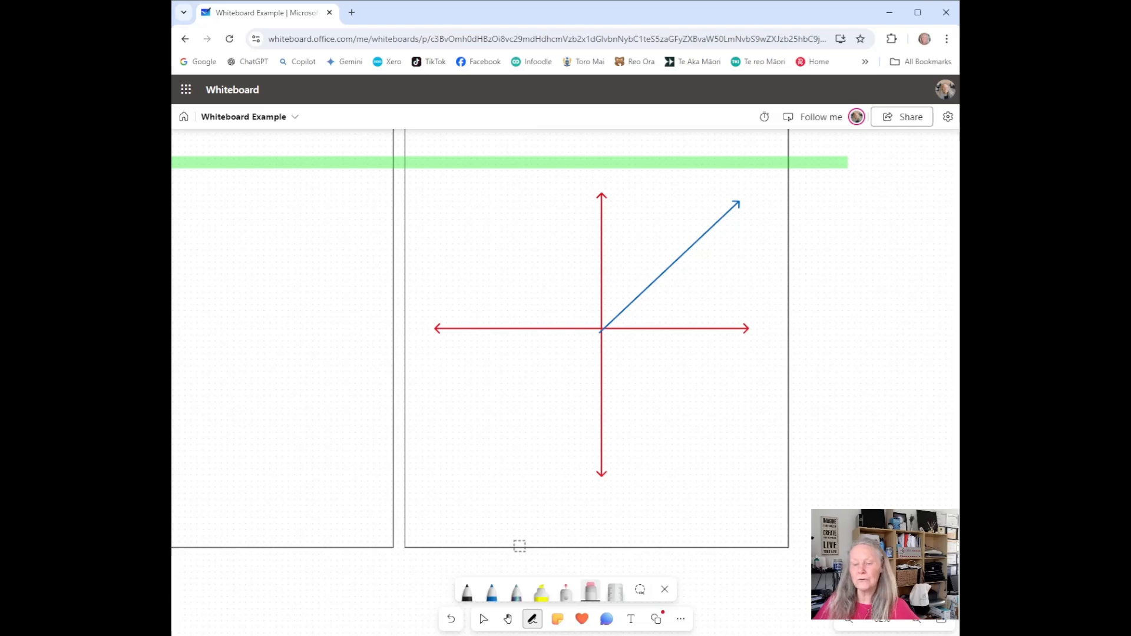
Set the eraser to erase entire strokes and remove the horizontal red double arrow
{"action": "left_click", "coordinate": [592, 601]}
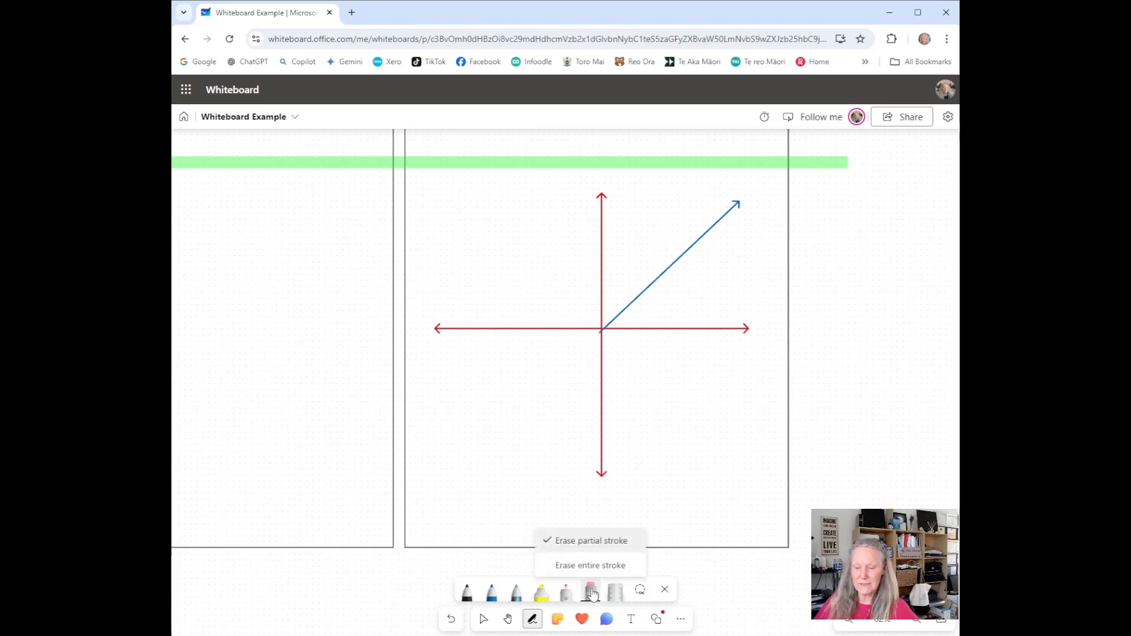
{"action": "left_click", "coordinate": [590, 565]}
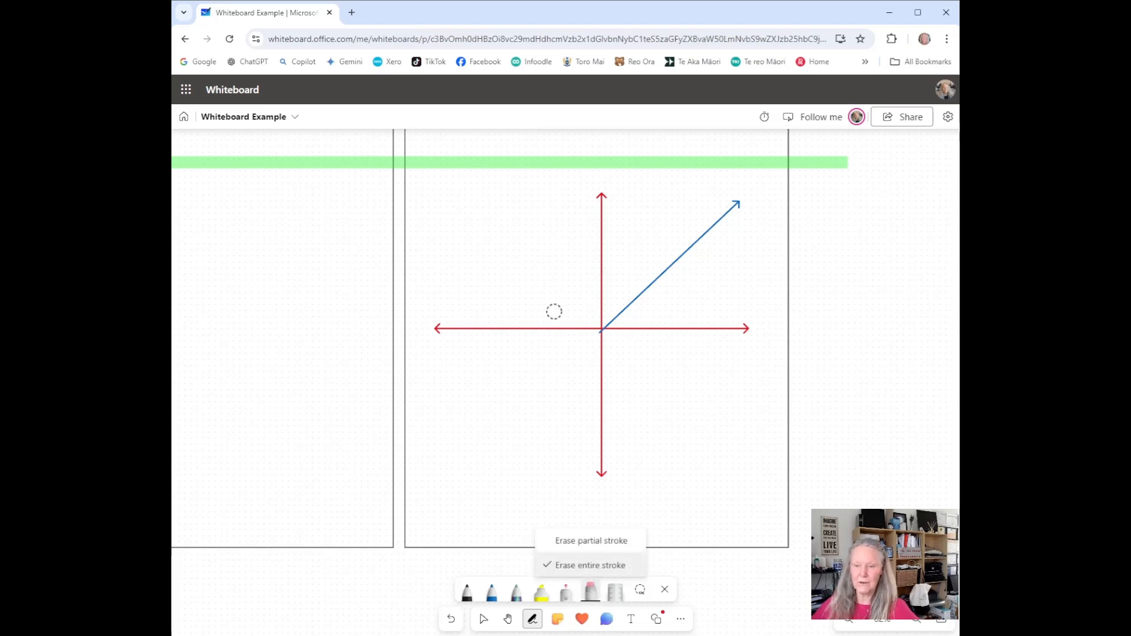
{"action": "left_click", "coordinate": [481, 328]}
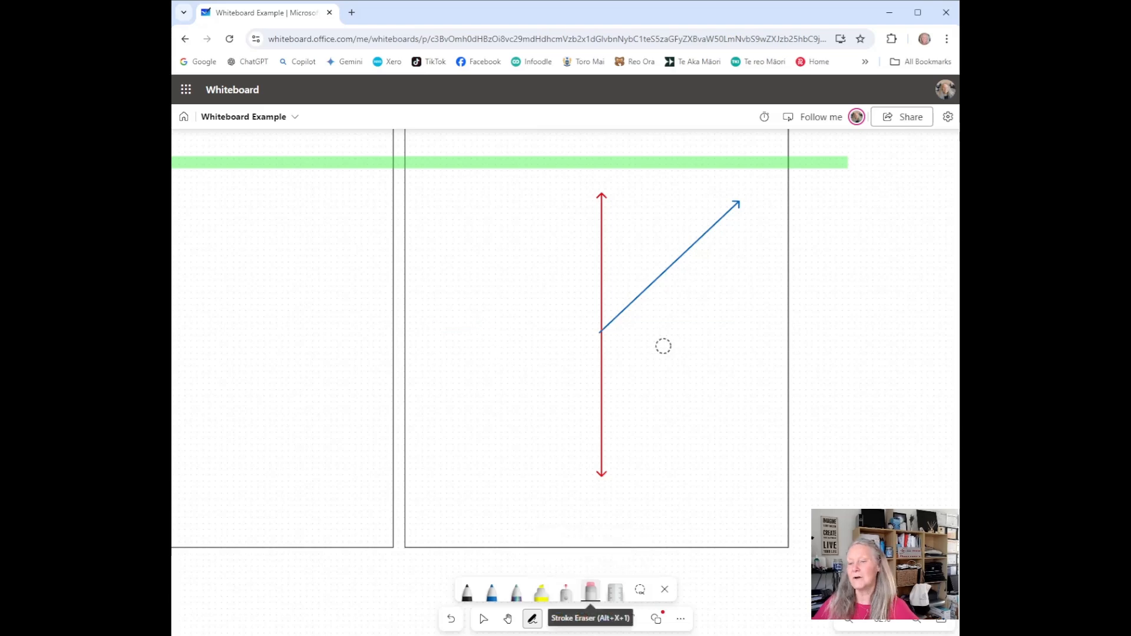
Erase the remaining blue arrow, then undo the erasures and strokes back to before either red double arrow was drawn
{"action": "left_click", "coordinate": [654, 279]}
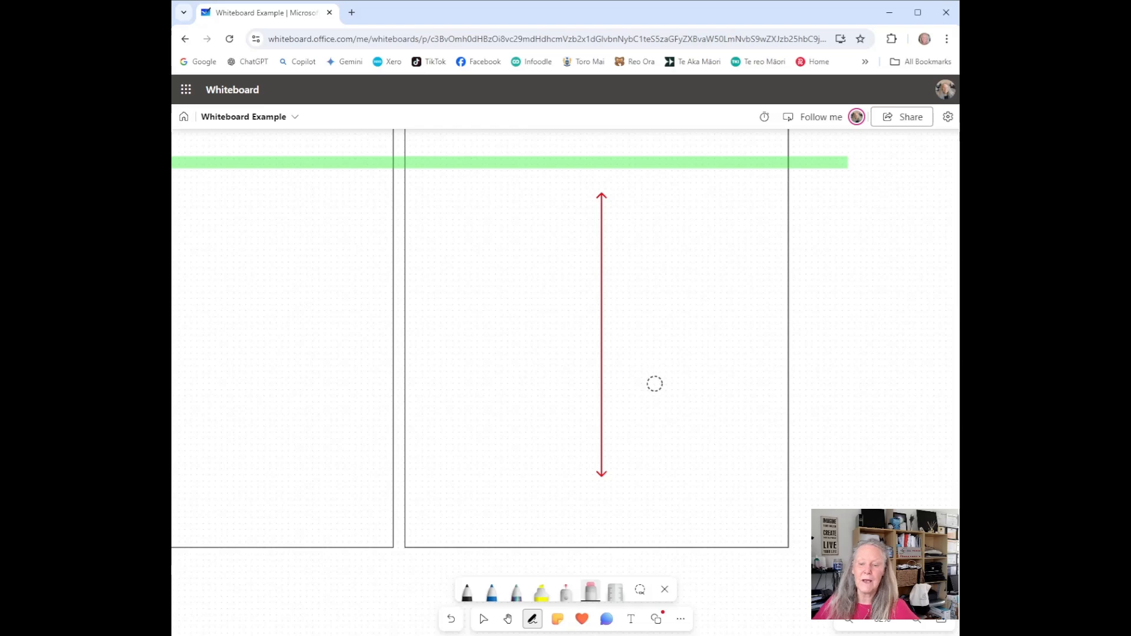
{"action": "left_click", "coordinate": [448, 625]}
{"action": "left_click", "coordinate": [447, 626]}
{"action": "left_click", "coordinate": [448, 625]}
{"action": "left_click", "coordinate": [448, 626]}
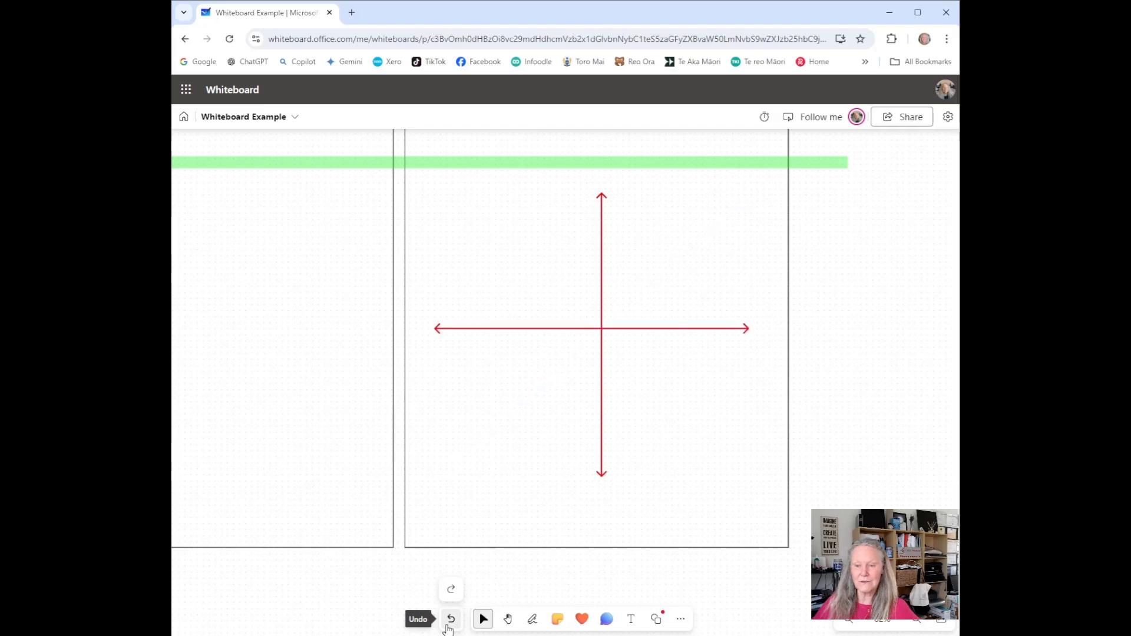
{"action": "left_click", "coordinate": [449, 623]}
{"action": "left_click", "coordinate": [449, 623]}
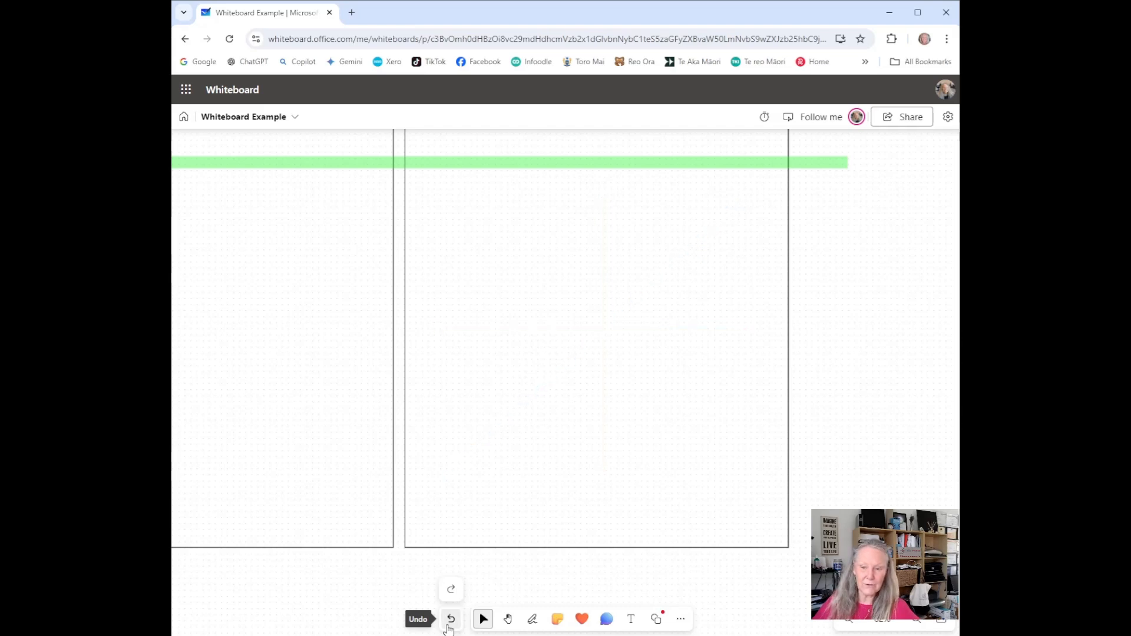
Redo the red and blue arrow strokes and their erasures, up to the removal of the whole blue arrow
{"action": "left_click", "coordinate": [452, 591]}
{"action": "left_click", "coordinate": [452, 591]}
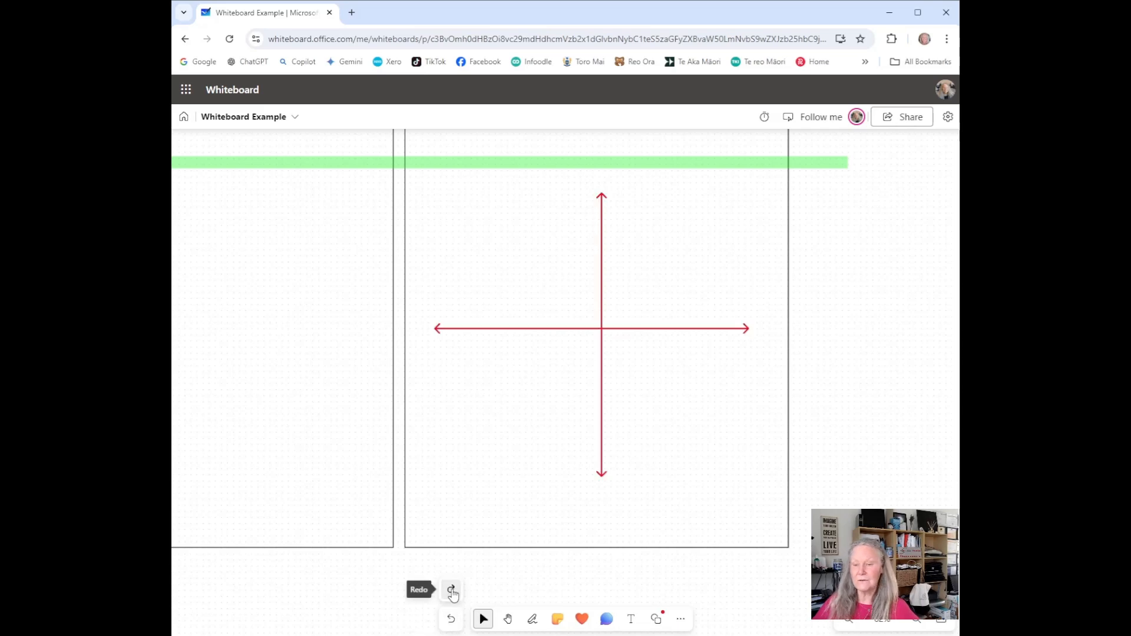
{"action": "left_click", "coordinate": [451, 590]}
{"action": "left_click", "coordinate": [451, 590]}
{"action": "left_click", "coordinate": [451, 591]}
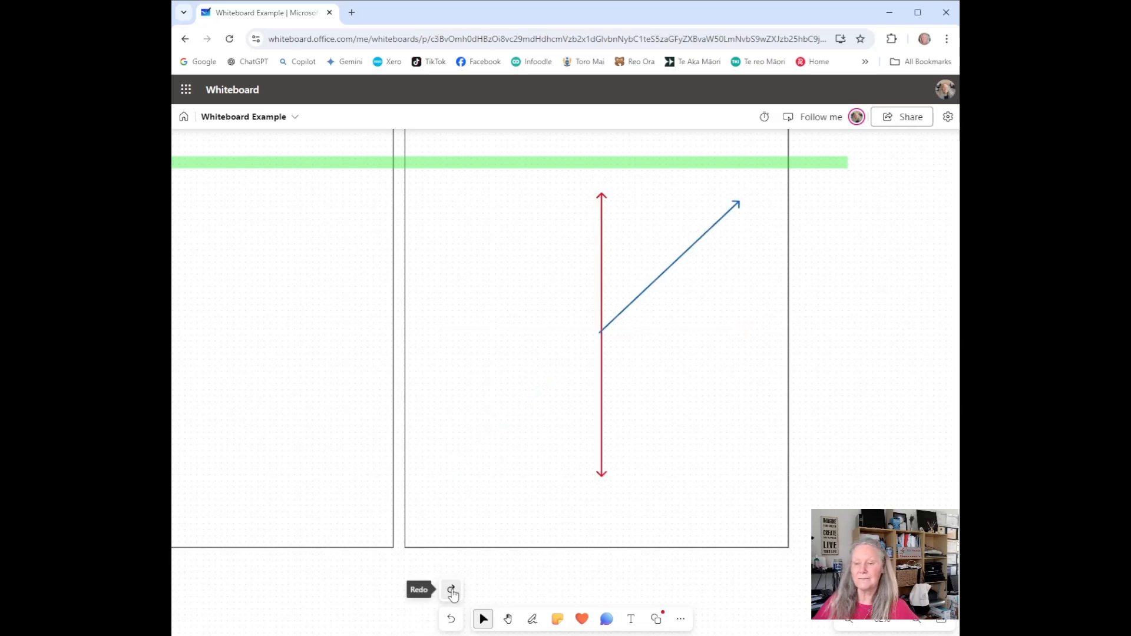
{"action": "left_click", "coordinate": [451, 591]}
Undo the three erasures to restore the horizontal red double arrow and the full blue diagonal arrow
{"action": "left_click", "coordinate": [449, 623]}
{"action": "left_click", "coordinate": [450, 623]}
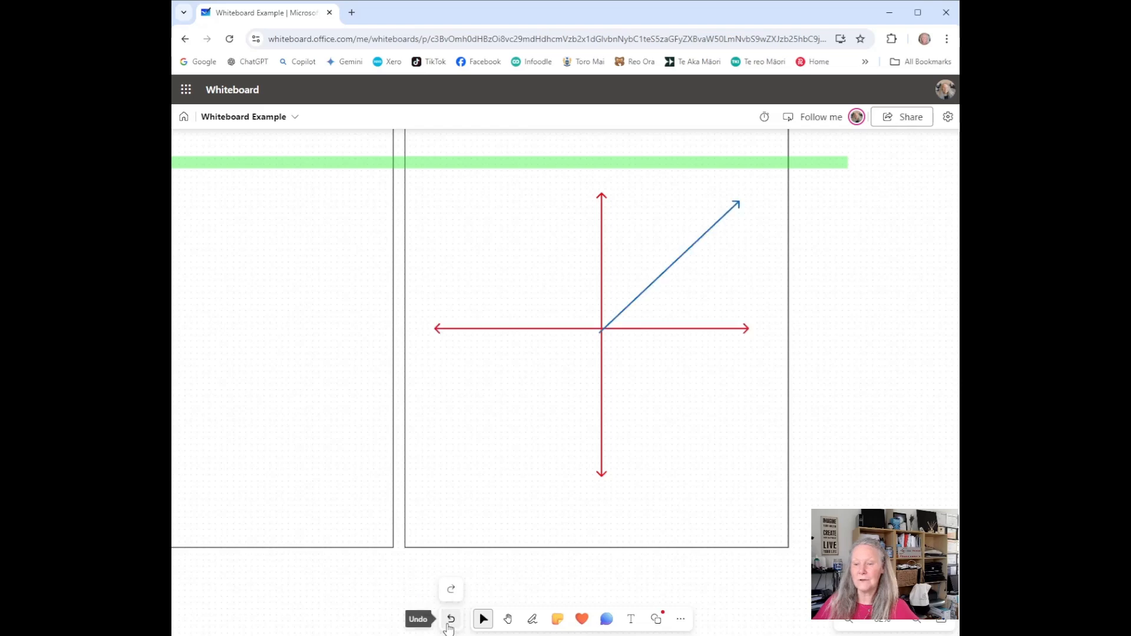
{"action": "left_click", "coordinate": [450, 623]}
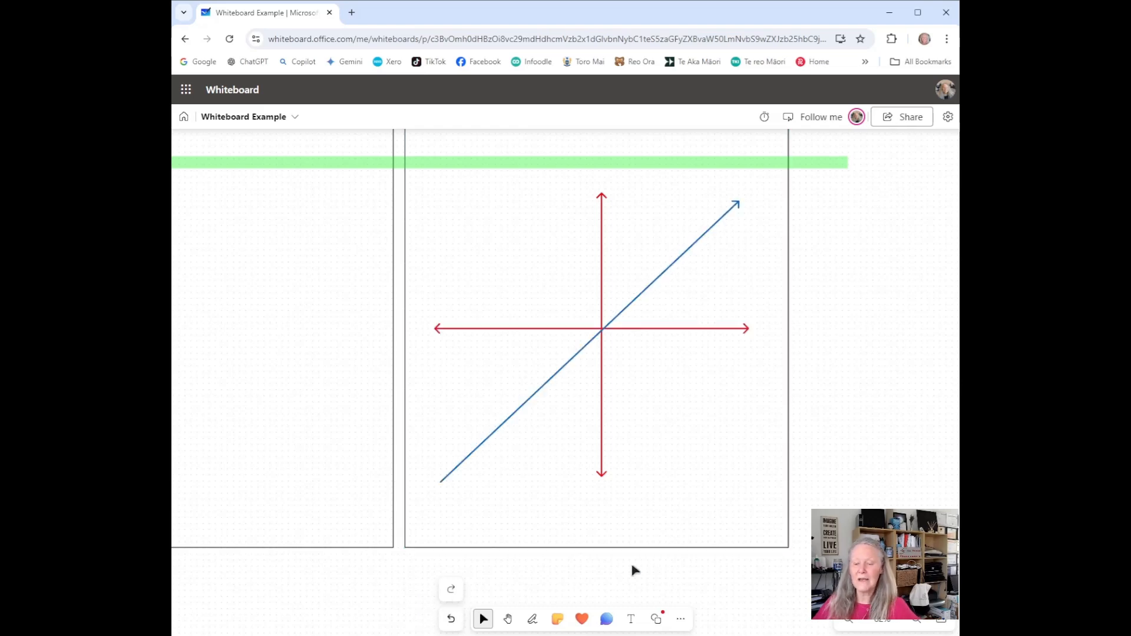
Try the laser pointer over the drawn arrows, view its colour options, and return to selection mode
{"action": "left_click", "coordinate": [533, 621]}
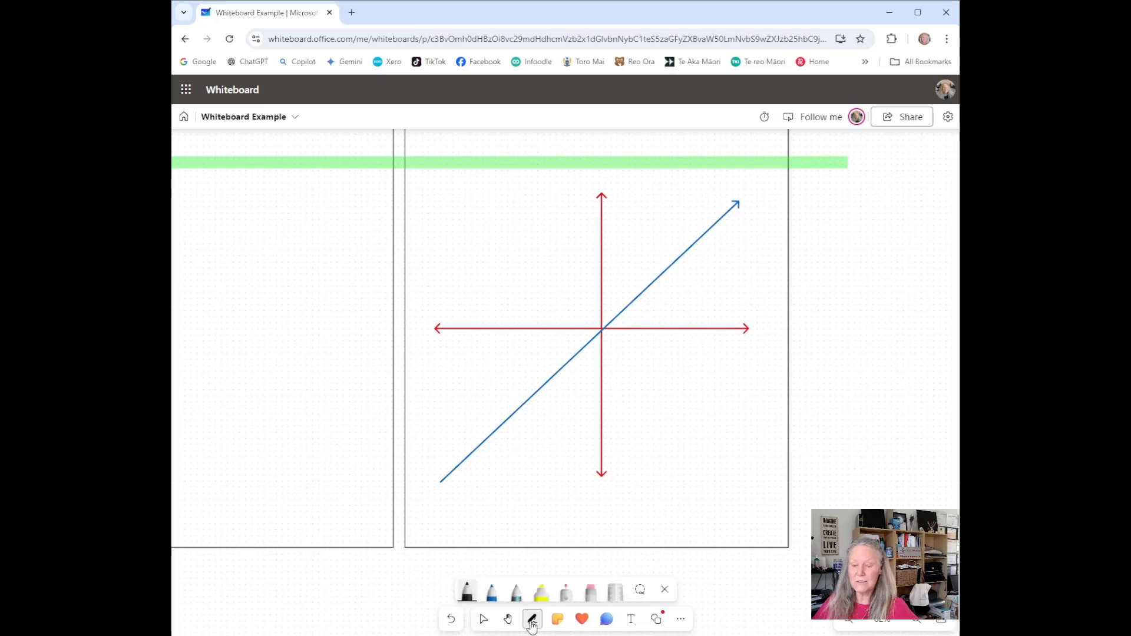
{"action": "left_click", "coordinate": [567, 593]}
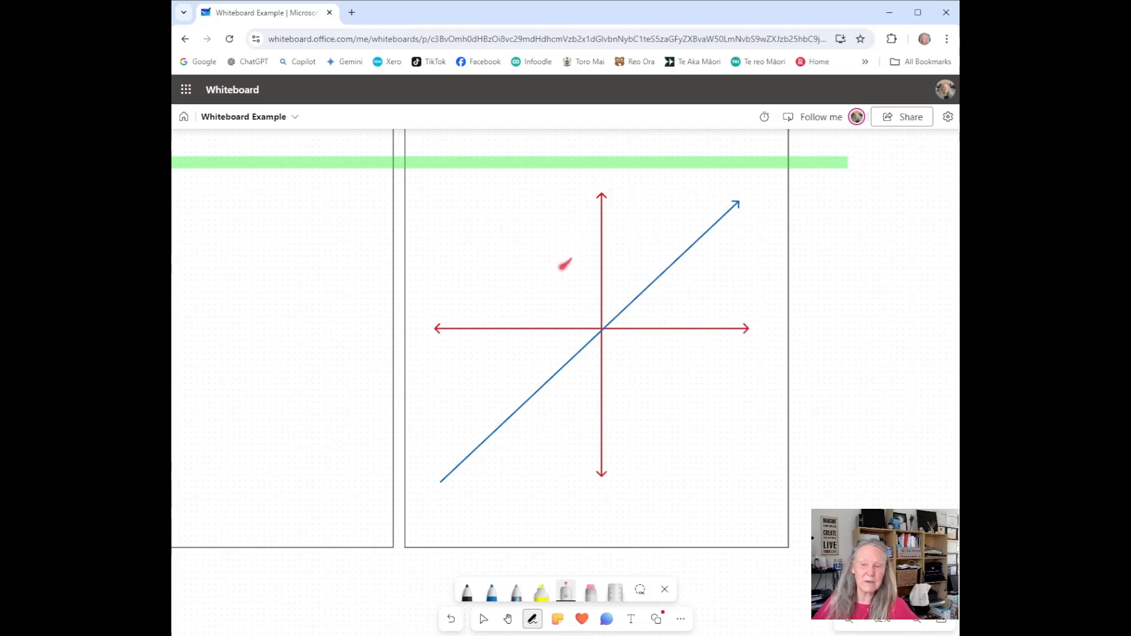
{"action": "left_click", "coordinate": [566, 591]}
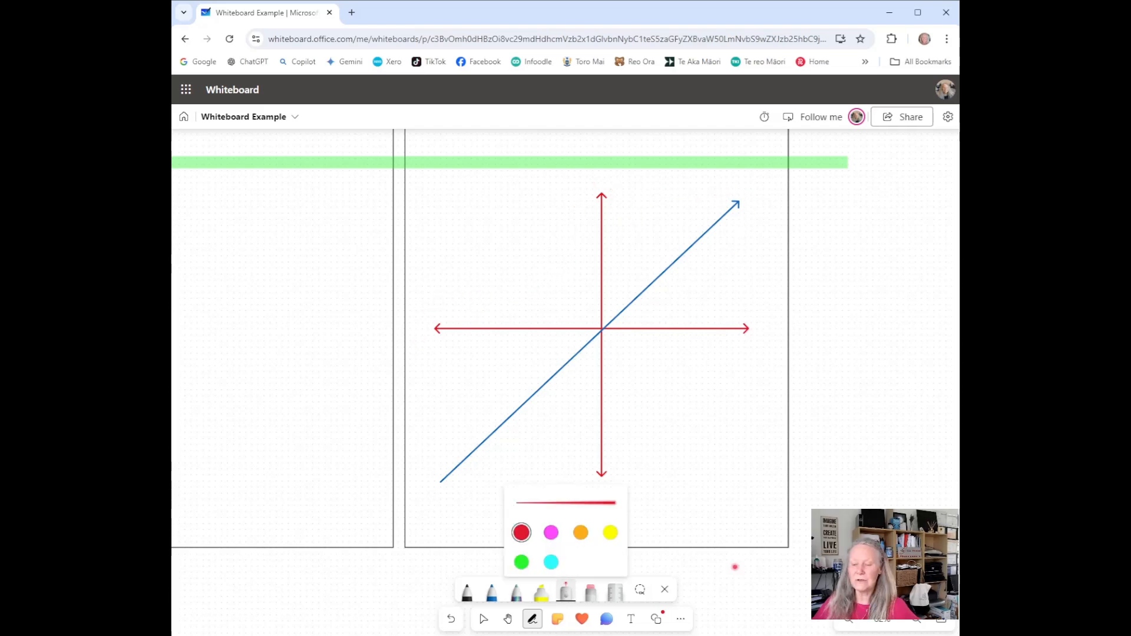
{"action": "left_click", "coordinate": [483, 618]}
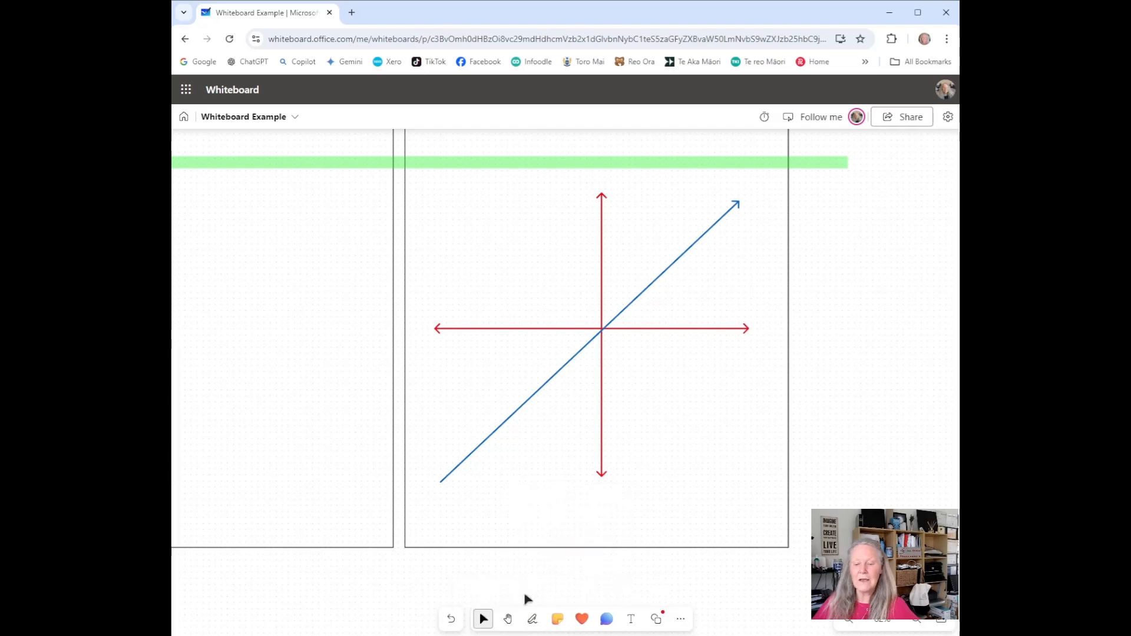
{"action": "left_click", "coordinate": [606, 477]}
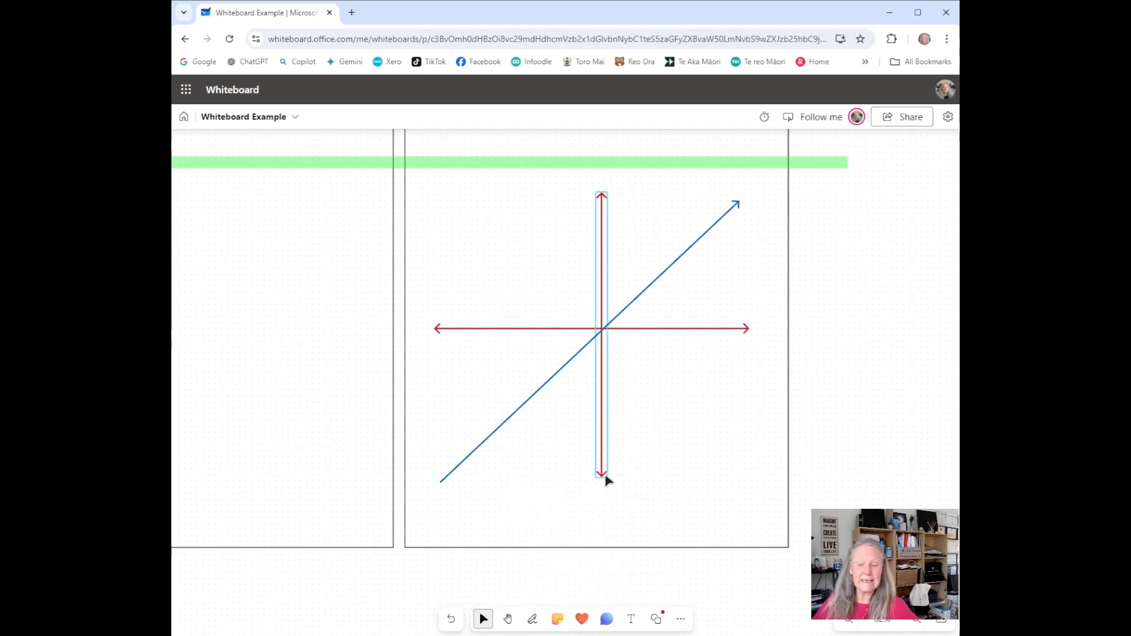
{"action": "left_click", "coordinate": [606, 477]}
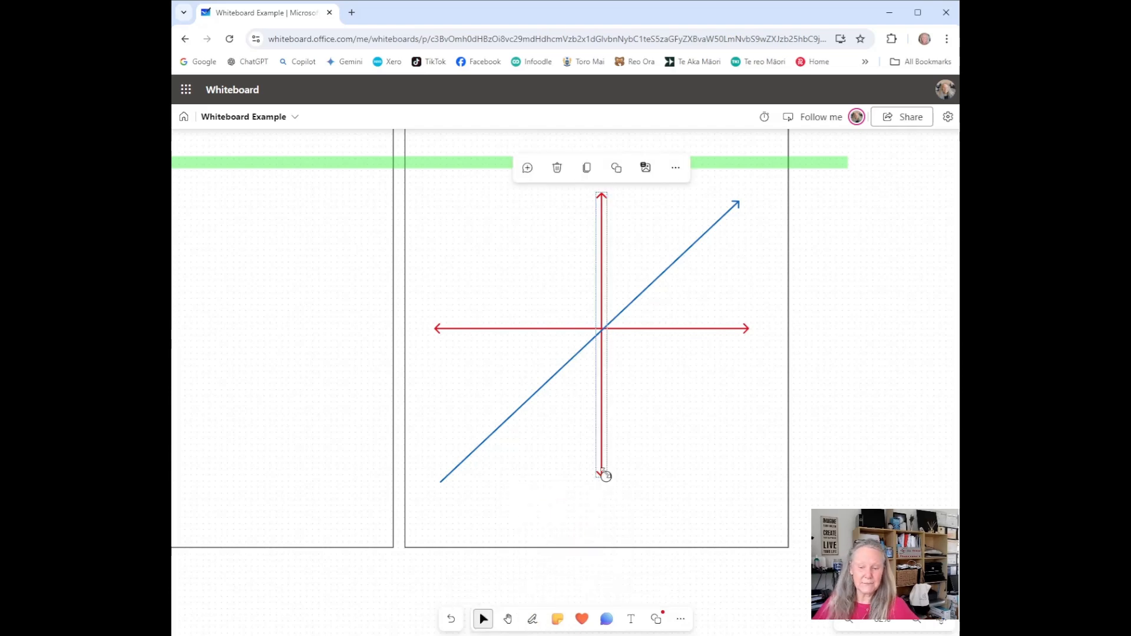
{"action": "left_click", "coordinate": [508, 618]}
{"action": "left_click_drag", "start_coordinate": [555, 500], "coordinate": [848, 520]}
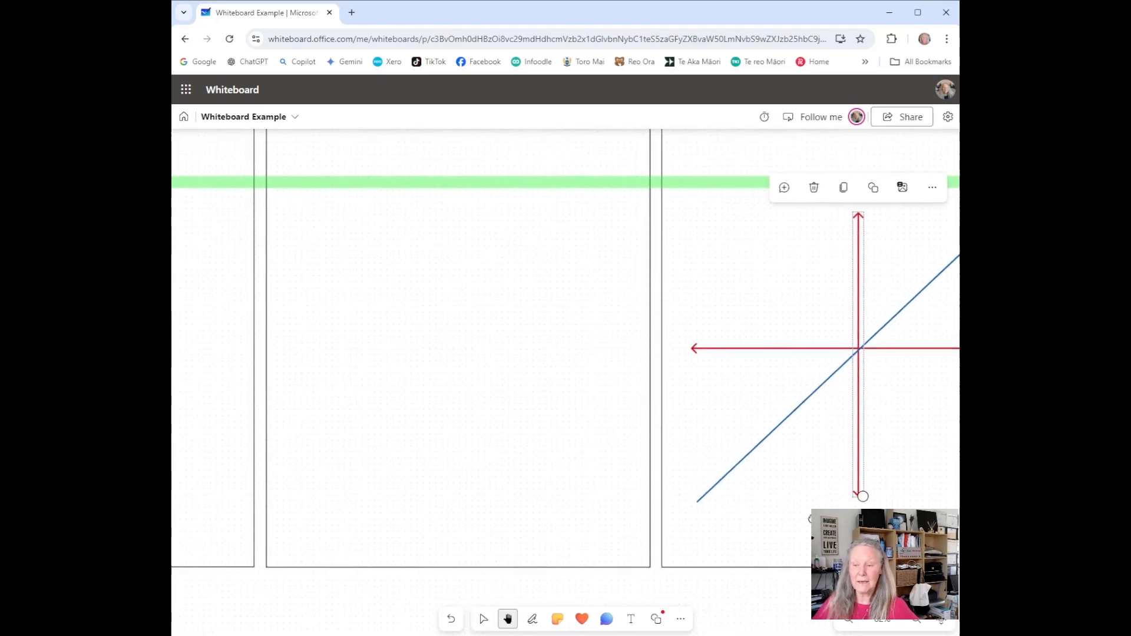
{"action": "left_click_drag", "start_coordinate": [525, 303], "coordinate": [592, 541]}
{"action": "left_click_drag", "start_coordinate": [539, 478], "coordinate": [687, 407]}
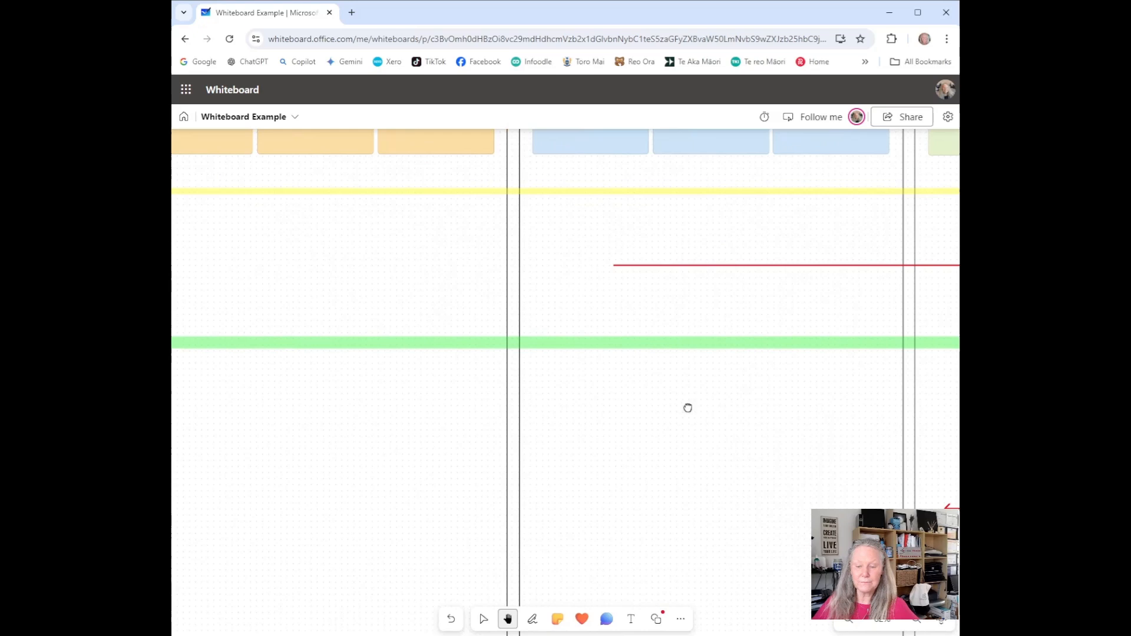
{"action": "left_click", "coordinate": [532, 619]}
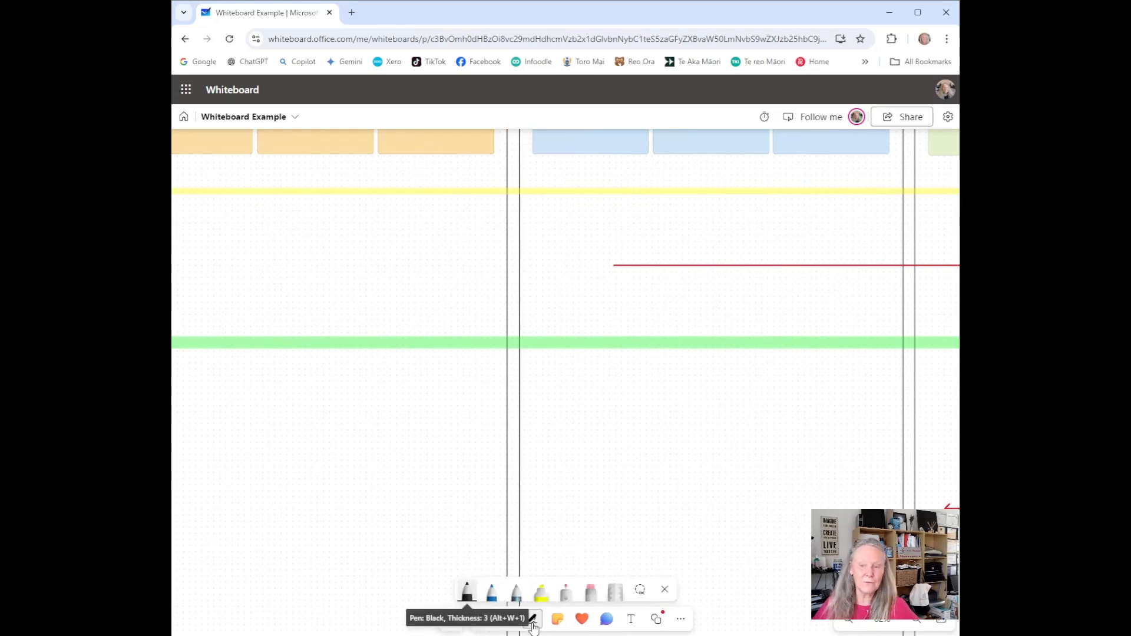
{"action": "left_click", "coordinate": [664, 590]}
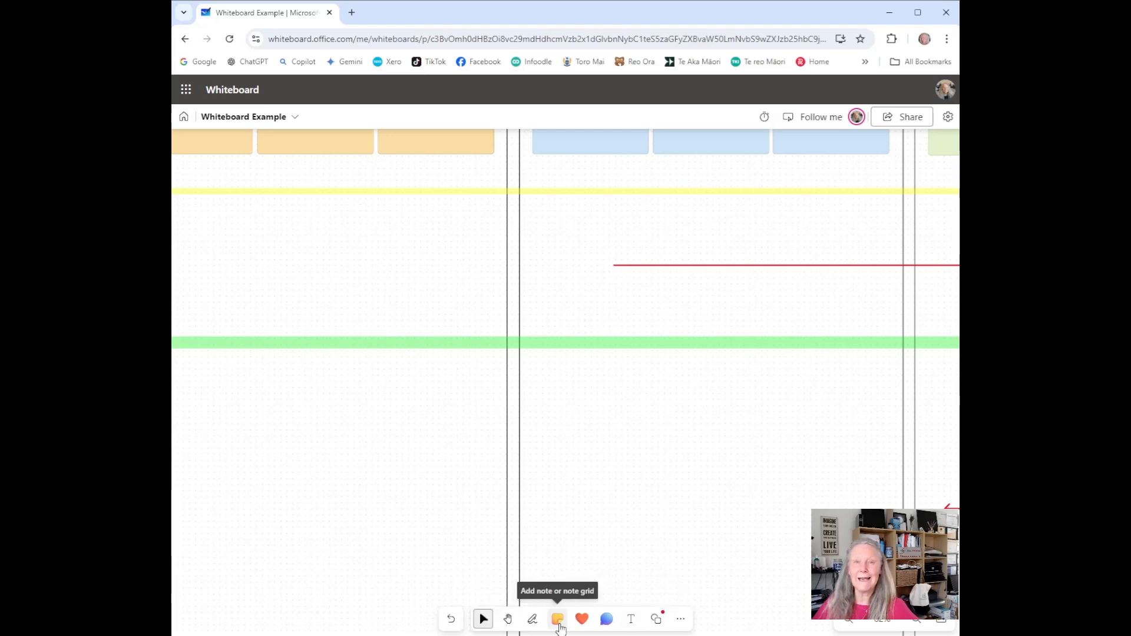
Add a light green sticky note to the In Progress column, just below the green highlighter line
{"action": "scroll", "coordinate": [646, 467], "scroll_direction": "down", "scroll_amount": 5}
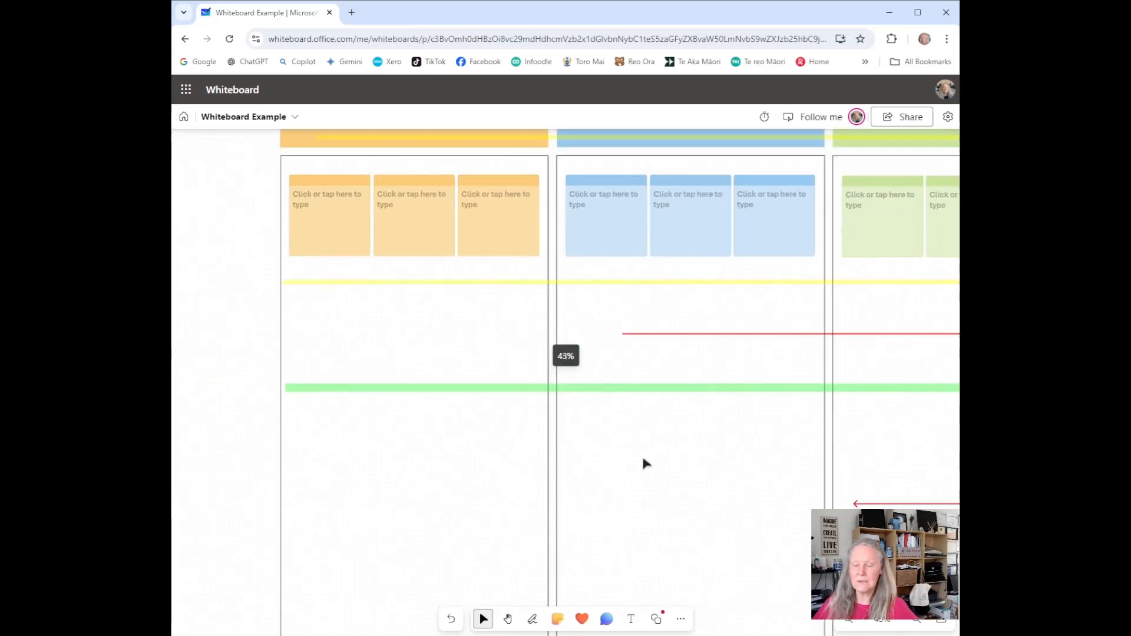
{"action": "scroll", "coordinate": [636, 456], "scroll_direction": "down", "scroll_amount": 2}
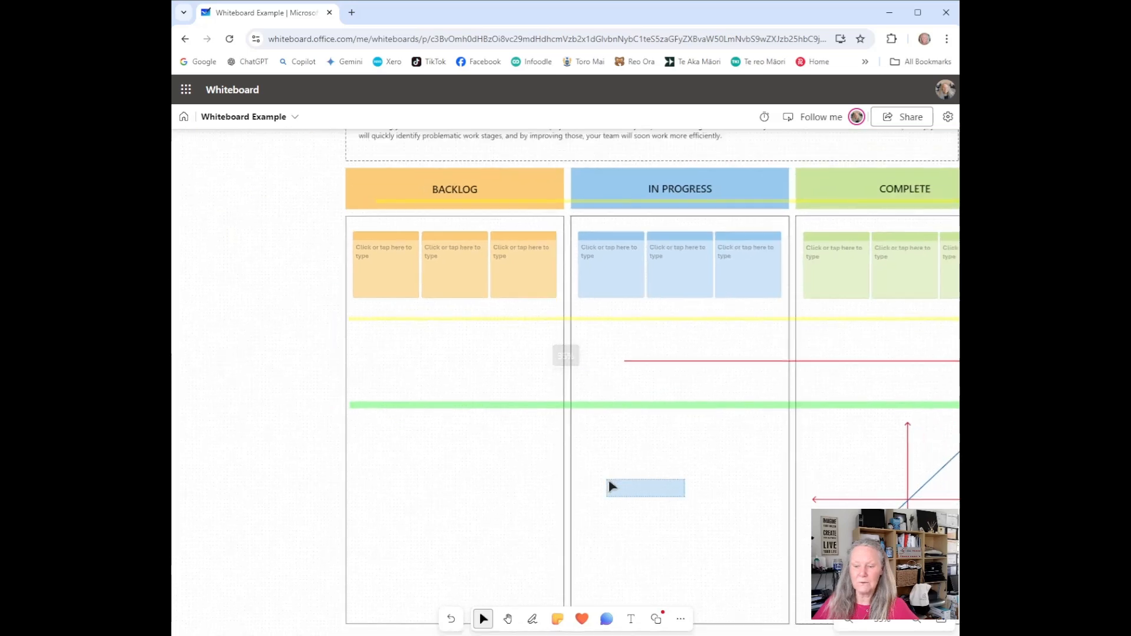
{"action": "left_click", "coordinate": [508, 618]}
{"action": "left_click_drag", "start_coordinate": [701, 547], "coordinate": [593, 507]}
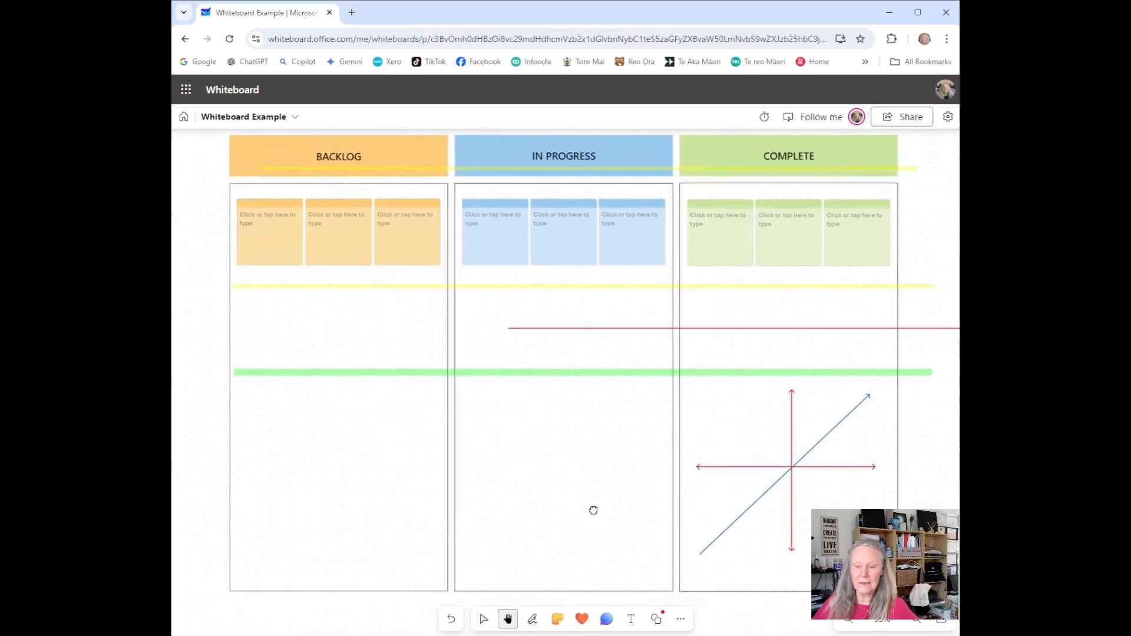
{"action": "left_click", "coordinate": [559, 622]}
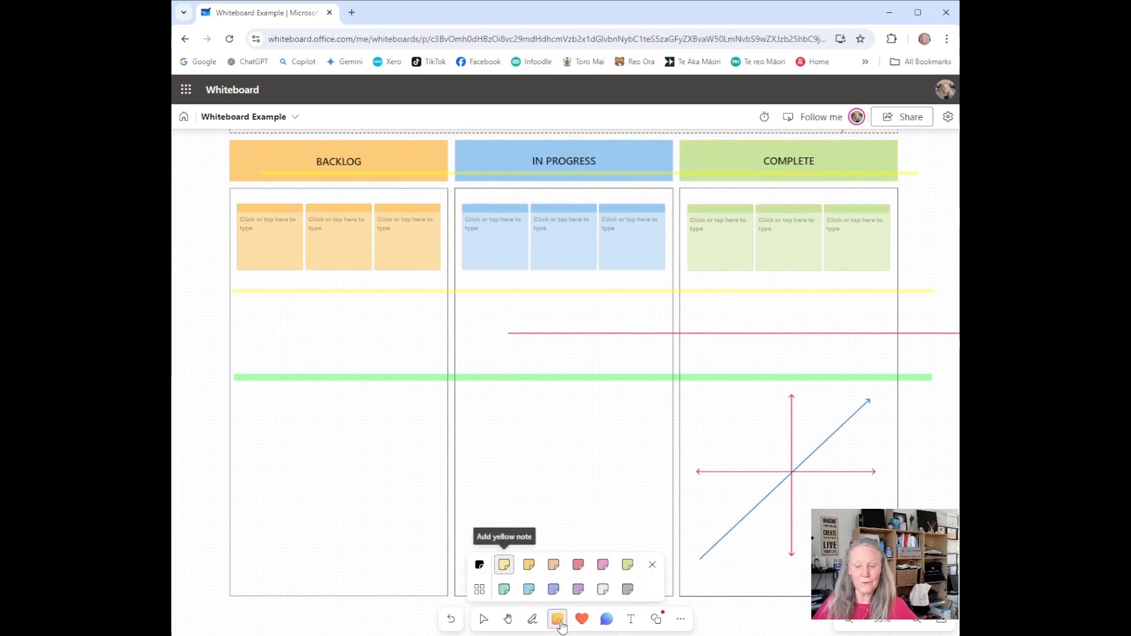
{"action": "left_click", "coordinate": [628, 565]}
{"action": "left_click", "coordinate": [507, 437]}
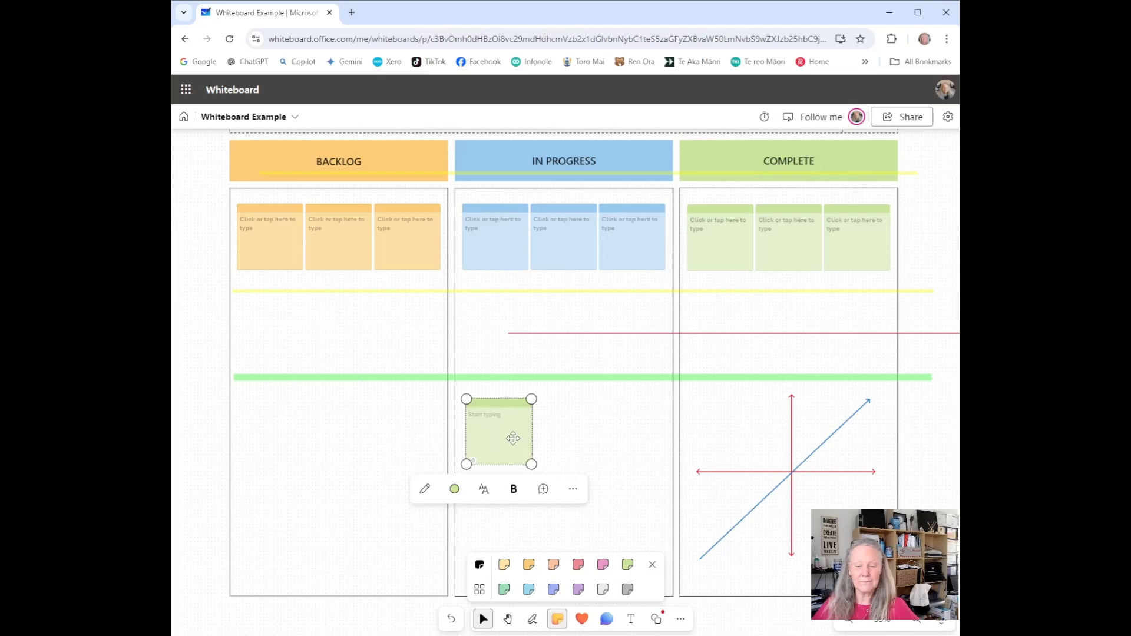
Add a pink sticky note to the Backlog column at the green highlighter line and recolour it teal green
{"action": "left_click", "coordinate": [602, 564]}
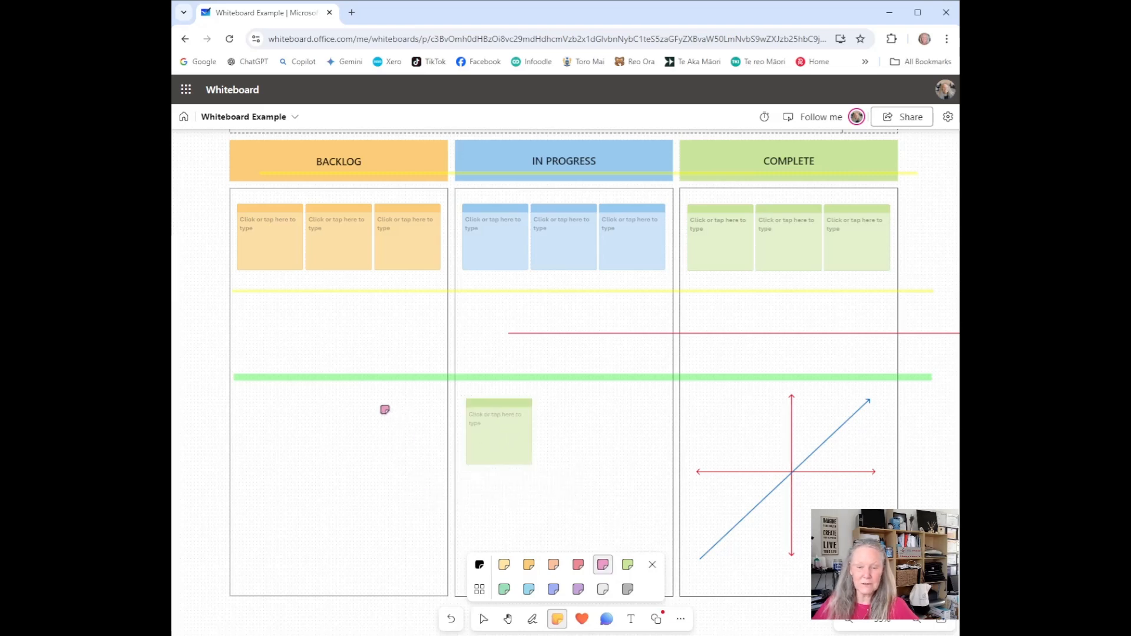
{"action": "left_click", "coordinate": [363, 409]}
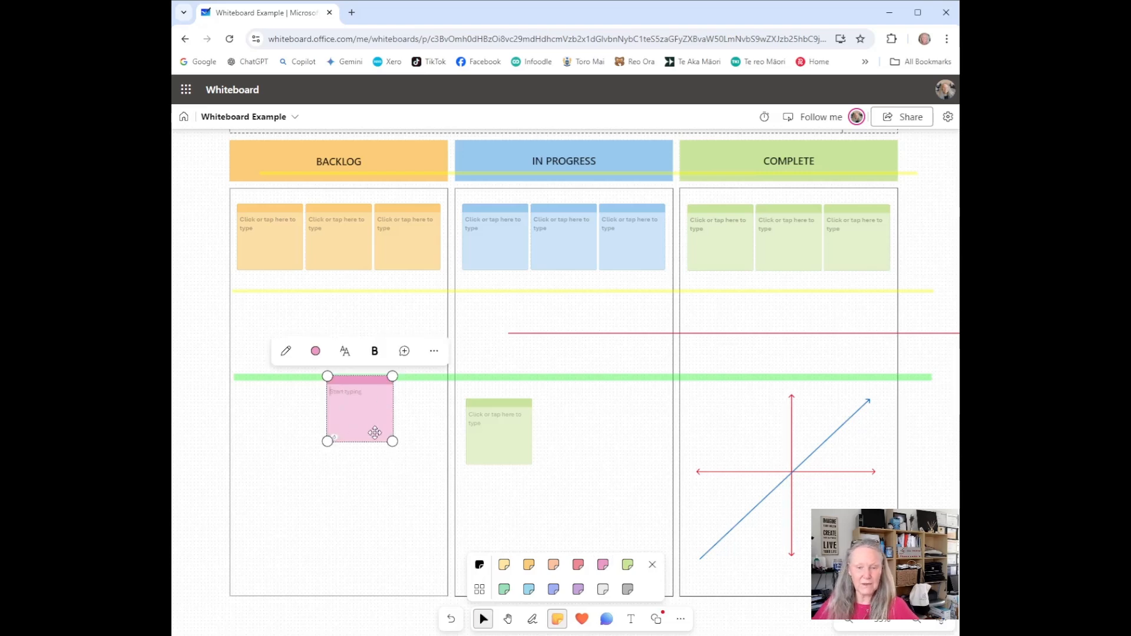
{"action": "left_click", "coordinate": [315, 351]}
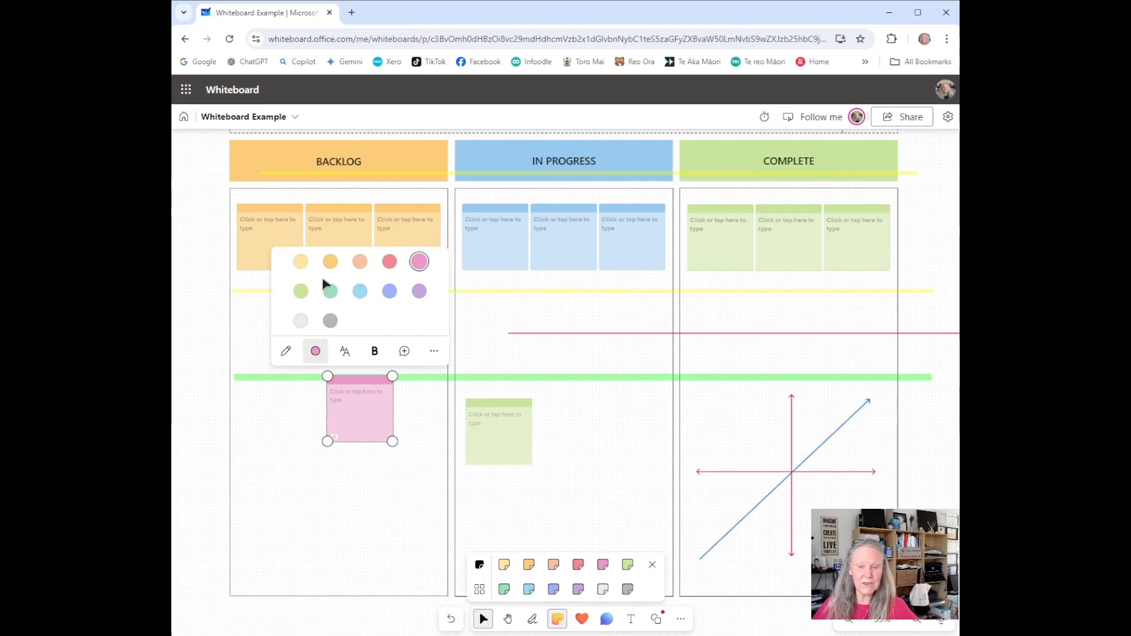
{"action": "left_click", "coordinate": [332, 292]}
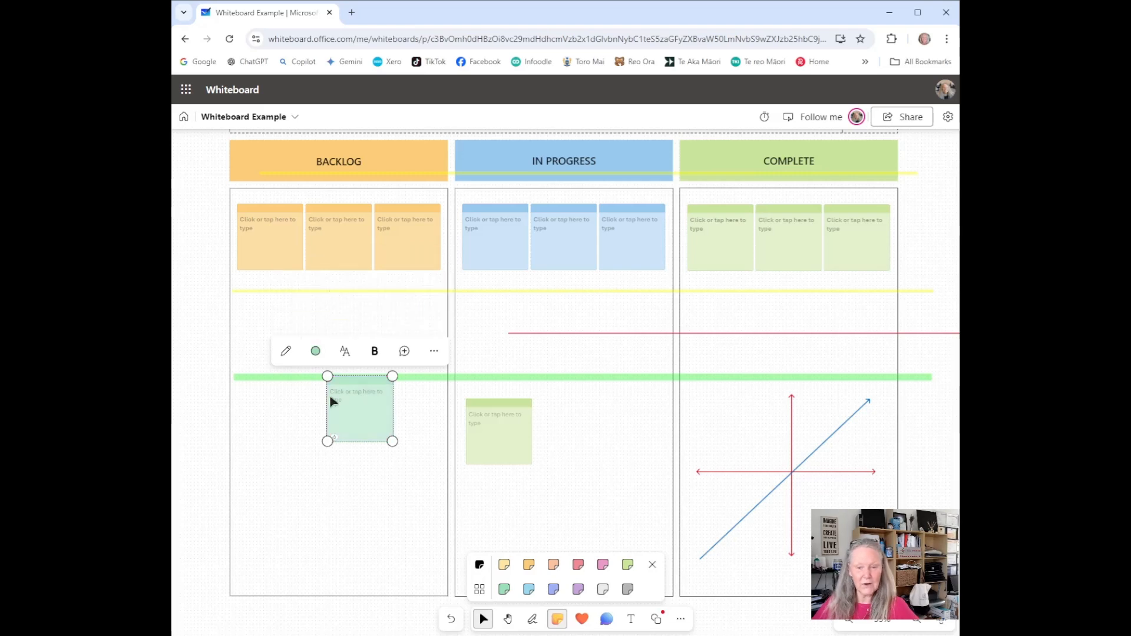
Enter "Start typing" as the text of the teal green note in the Backlog column
{"action": "left_click", "coordinate": [354, 399]}
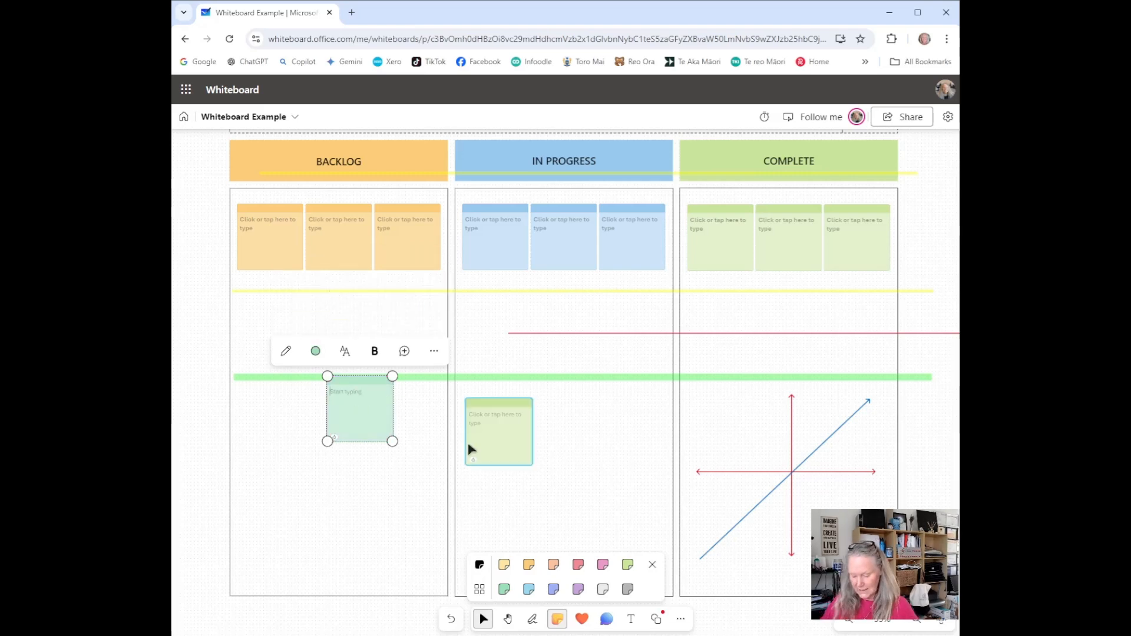
{"action": "type", "text": "Start typing"}
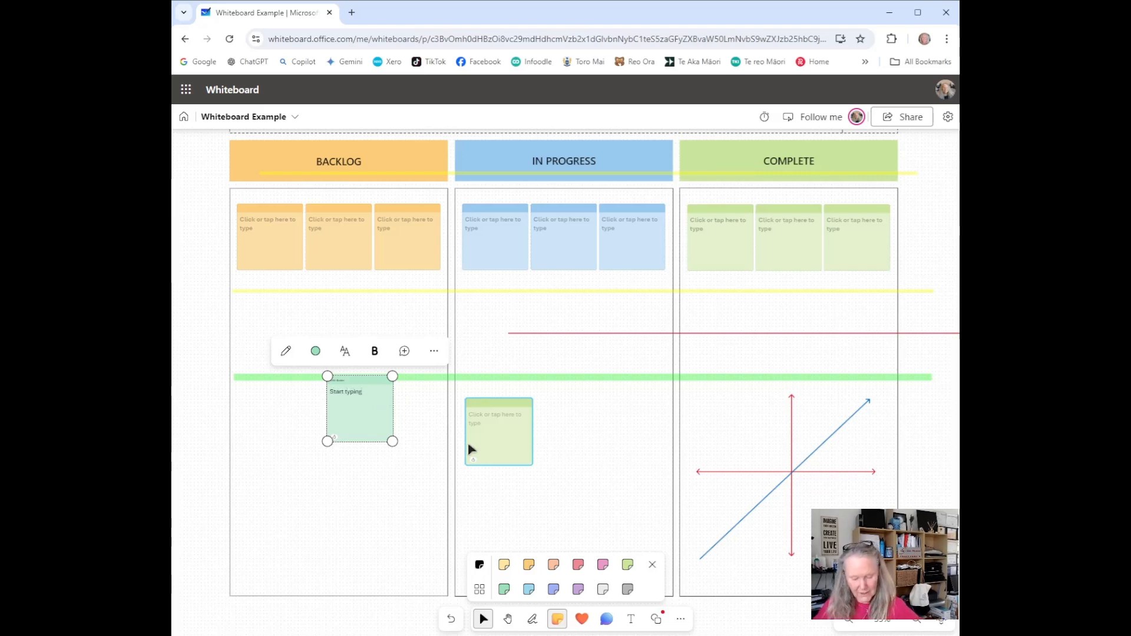
Set all of the teal green note's text to the Professional font and open its bold, italic and underline options
{"action": "key", "text": "ctrl+a"}
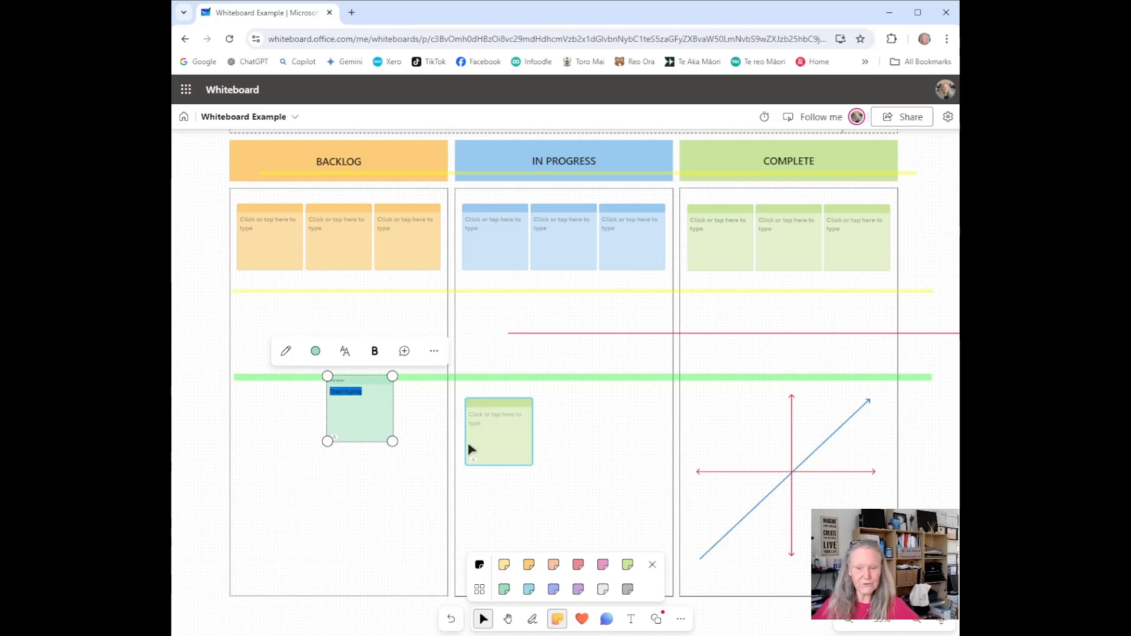
{"action": "left_click", "coordinate": [345, 352]}
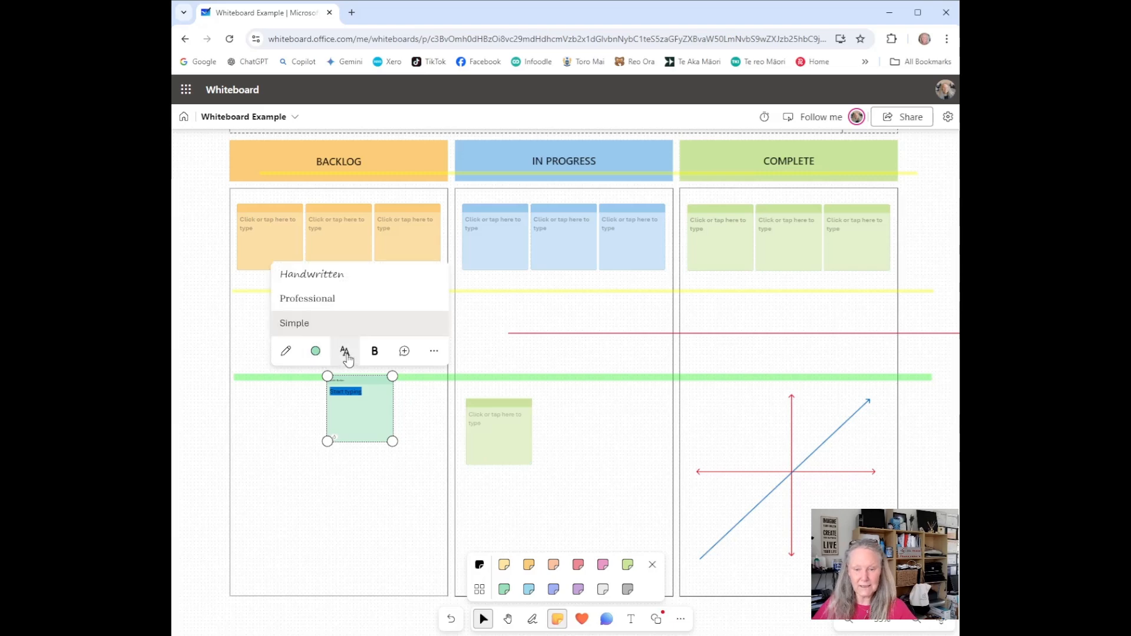
{"action": "left_click", "coordinate": [338, 302]}
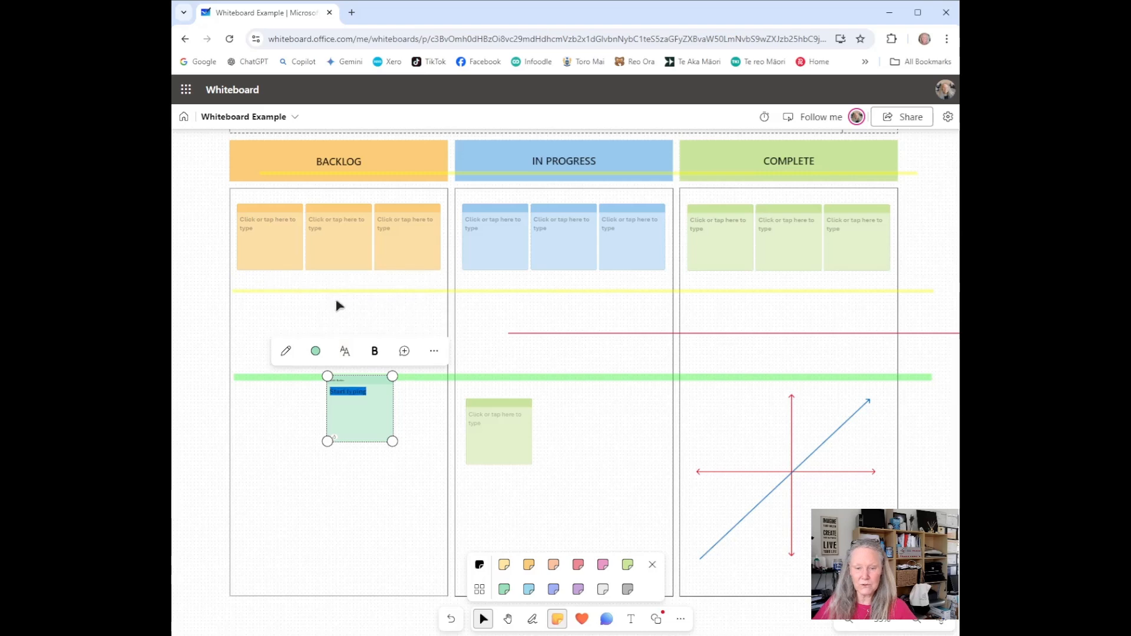
{"action": "left_click", "coordinate": [375, 354]}
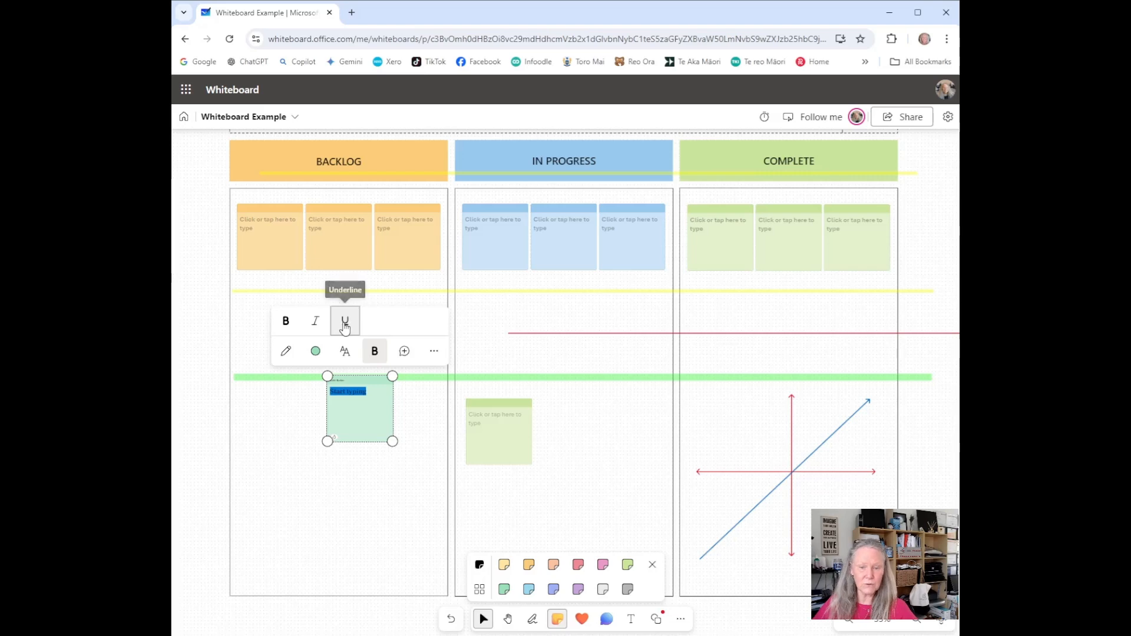
Post the comment "Please check this" on the teal green note in the Backlog column and close its thread
{"action": "left_click", "coordinate": [405, 353]}
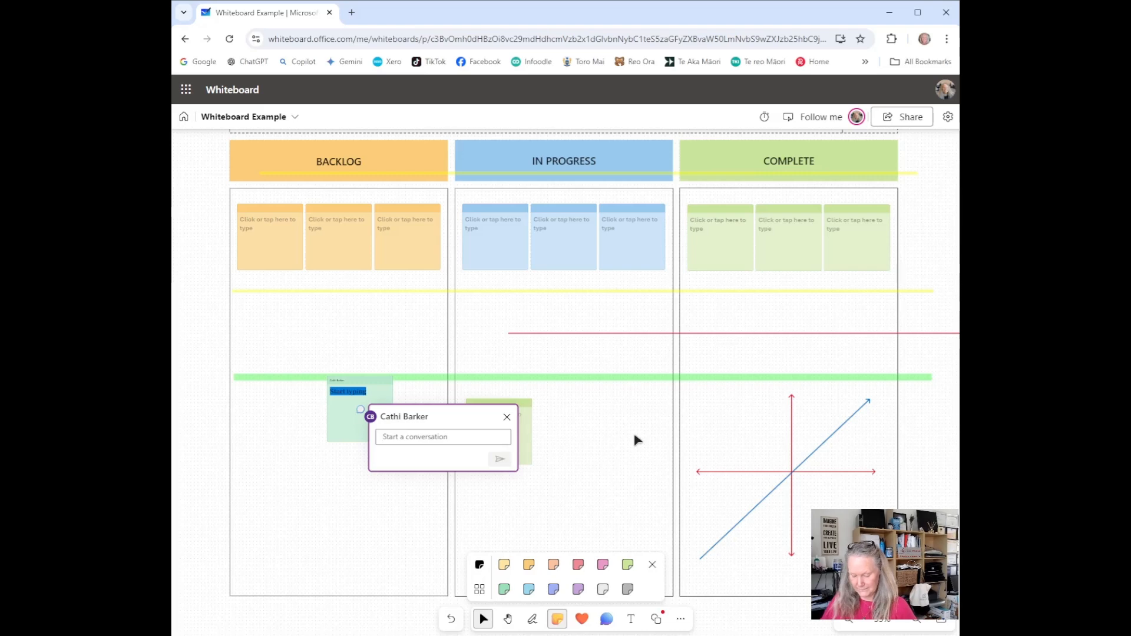
{"action": "type", "text": "Please chec"}
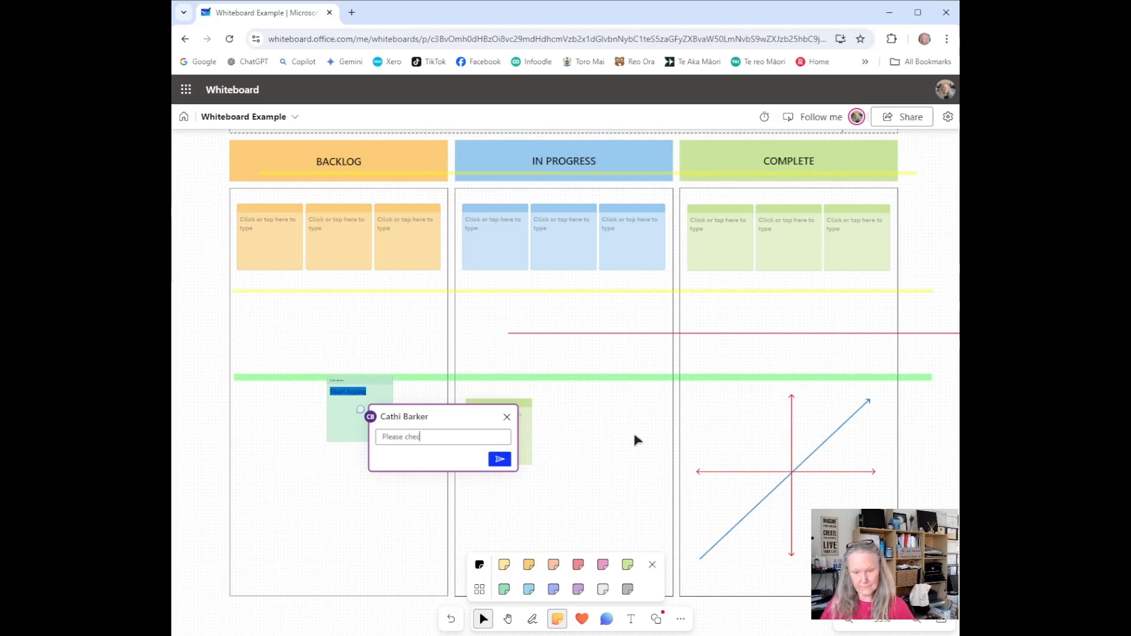
{"action": "type", "text": "k this"}
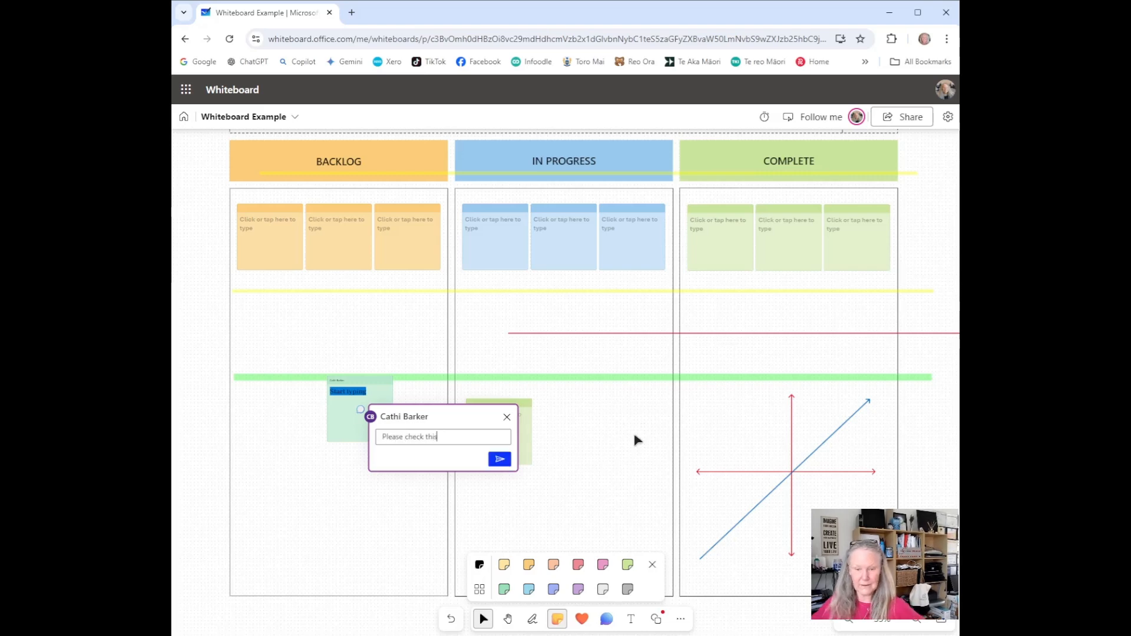
{"action": "left_click", "coordinate": [500, 460]}
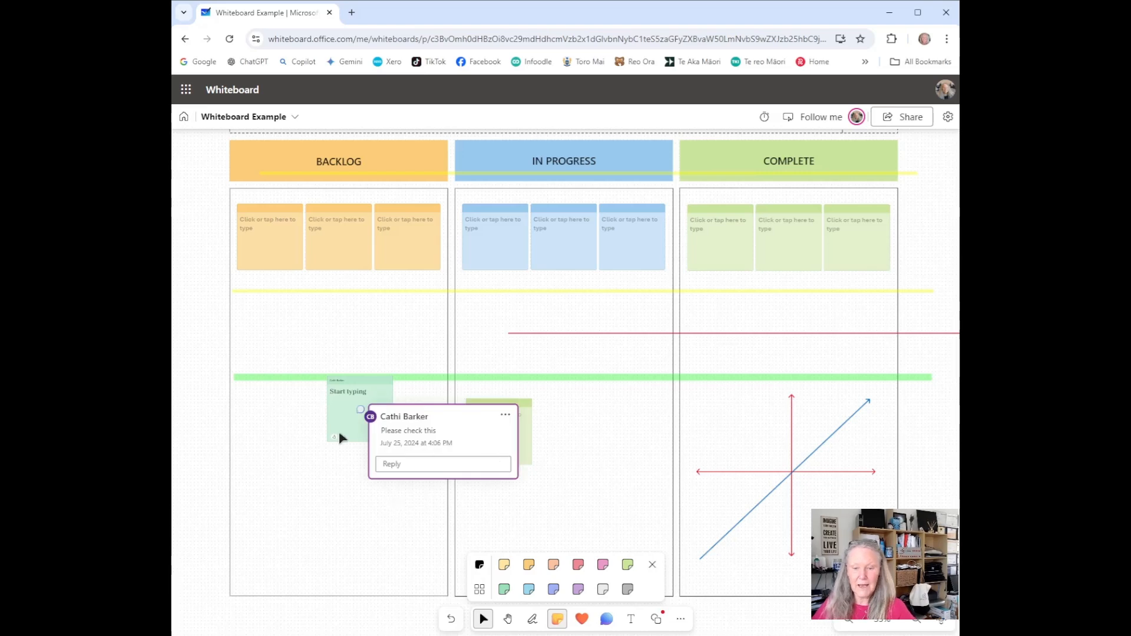
{"action": "left_click", "coordinate": [354, 455]}
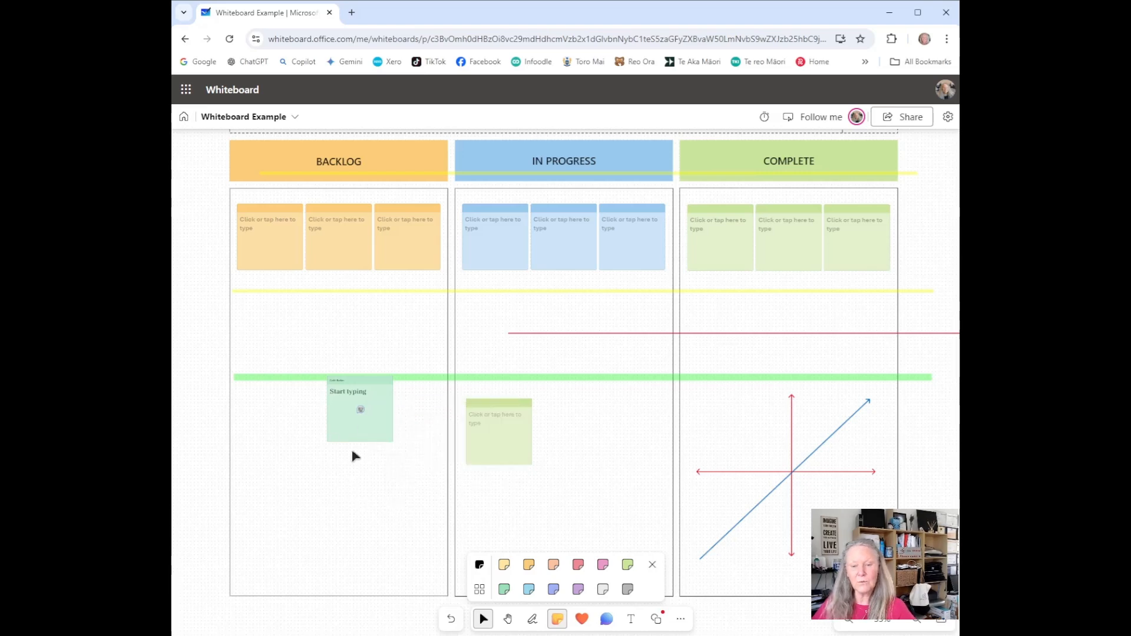
Reopen the comment on the teal green note and delete its thread
{"action": "left_click", "coordinate": [360, 411]}
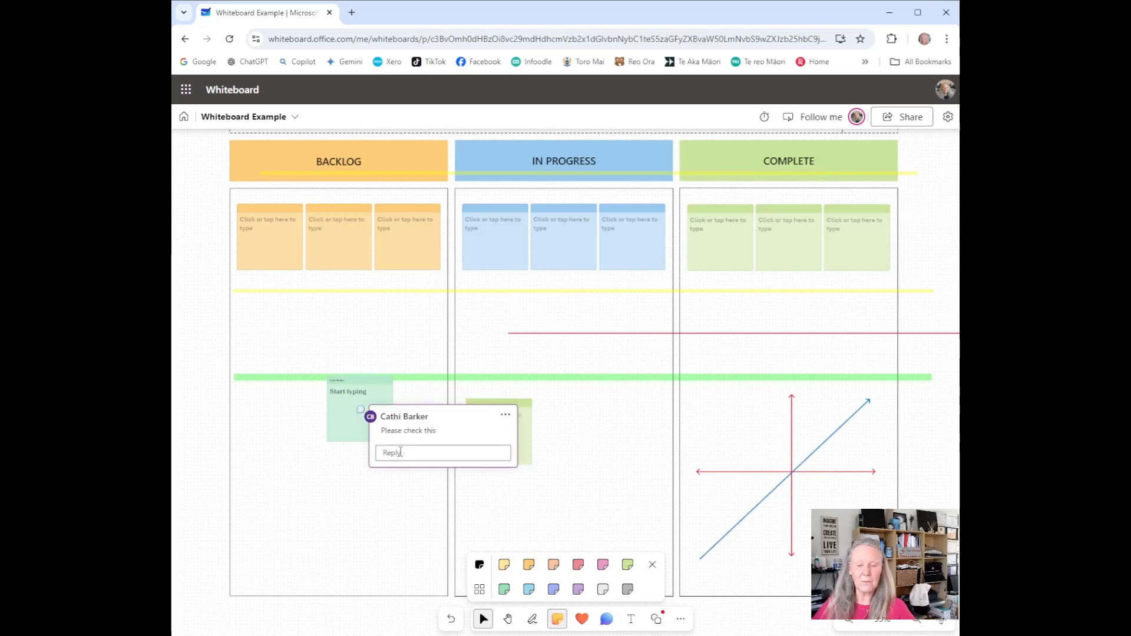
{"action": "left_click", "coordinate": [507, 416]}
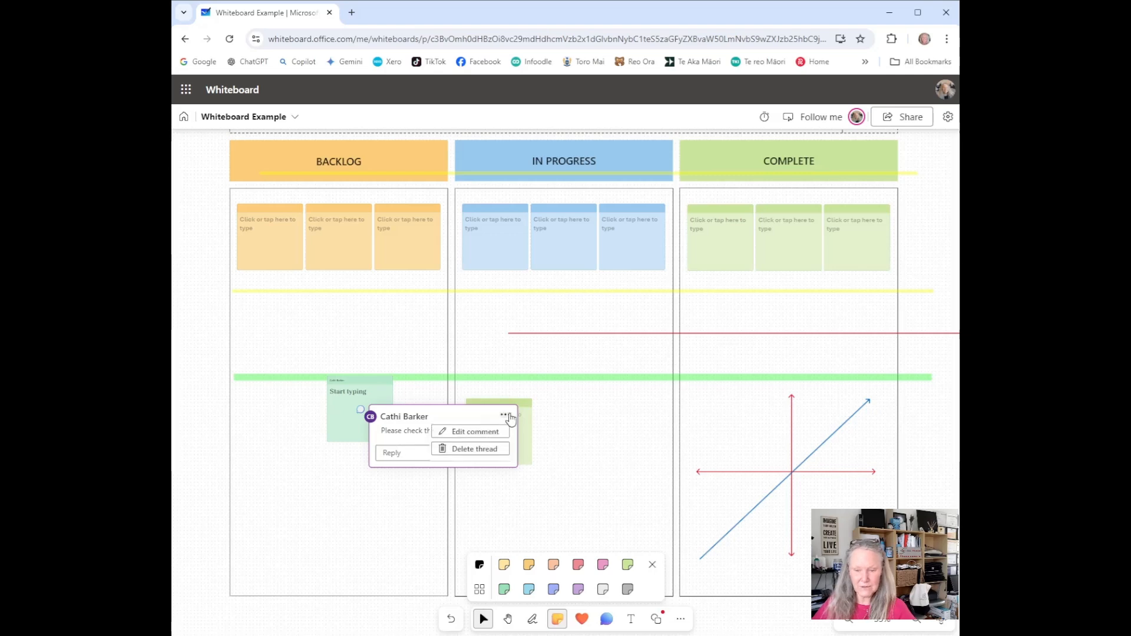
{"action": "left_click", "coordinate": [475, 449]}
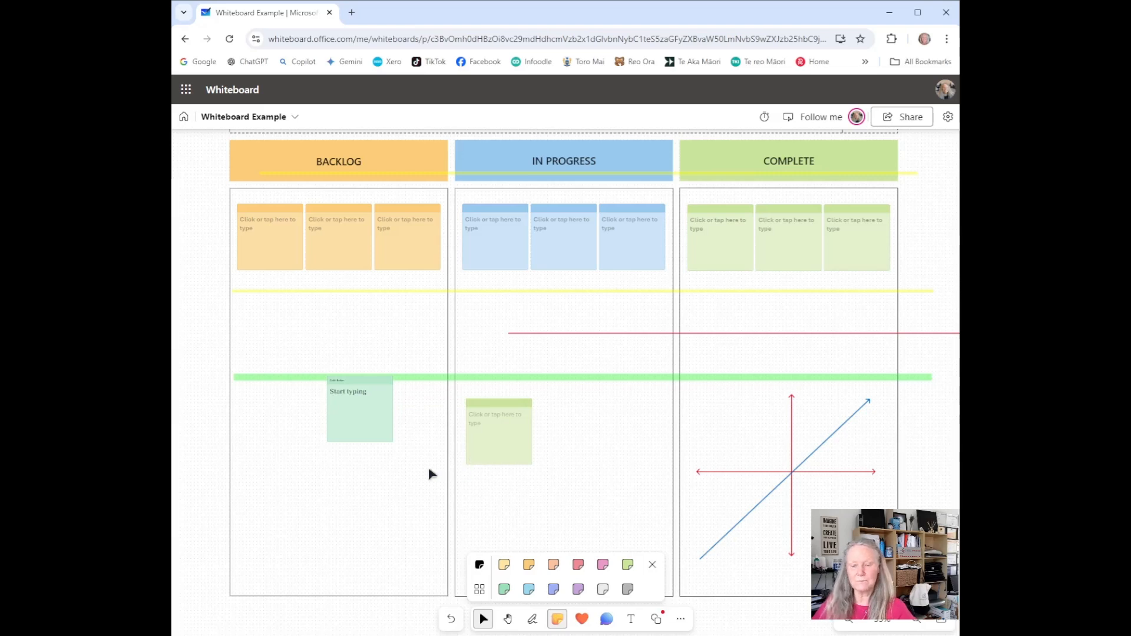
Add an orange note grid in the Backlog column, just below the teal green note
{"action": "left_click", "coordinate": [504, 589]}
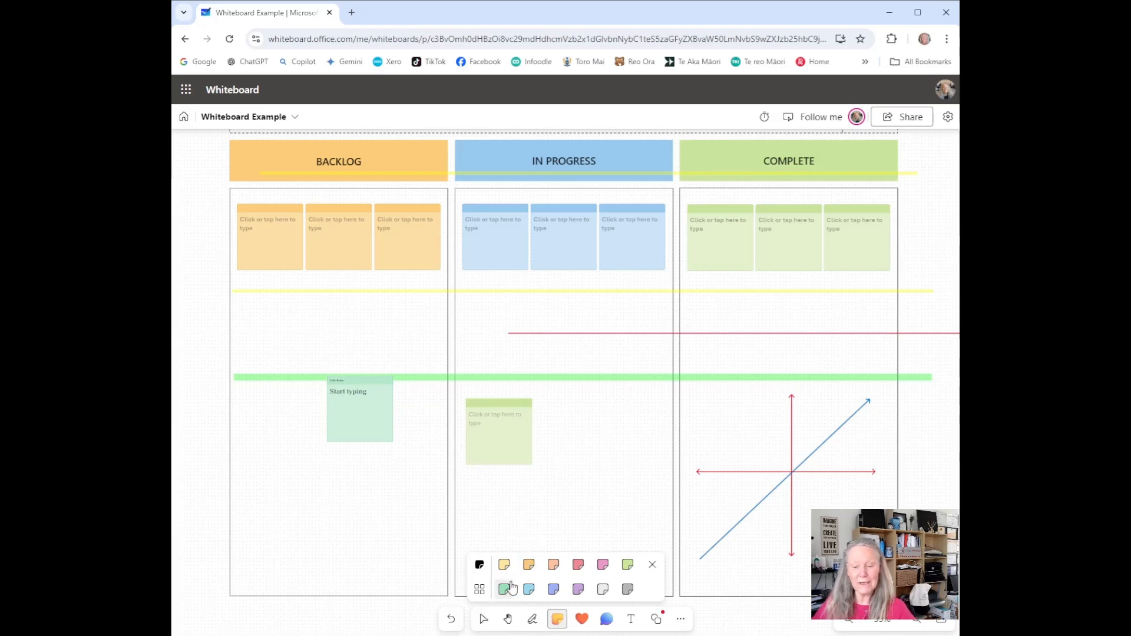
{"action": "left_click", "coordinate": [478, 590]}
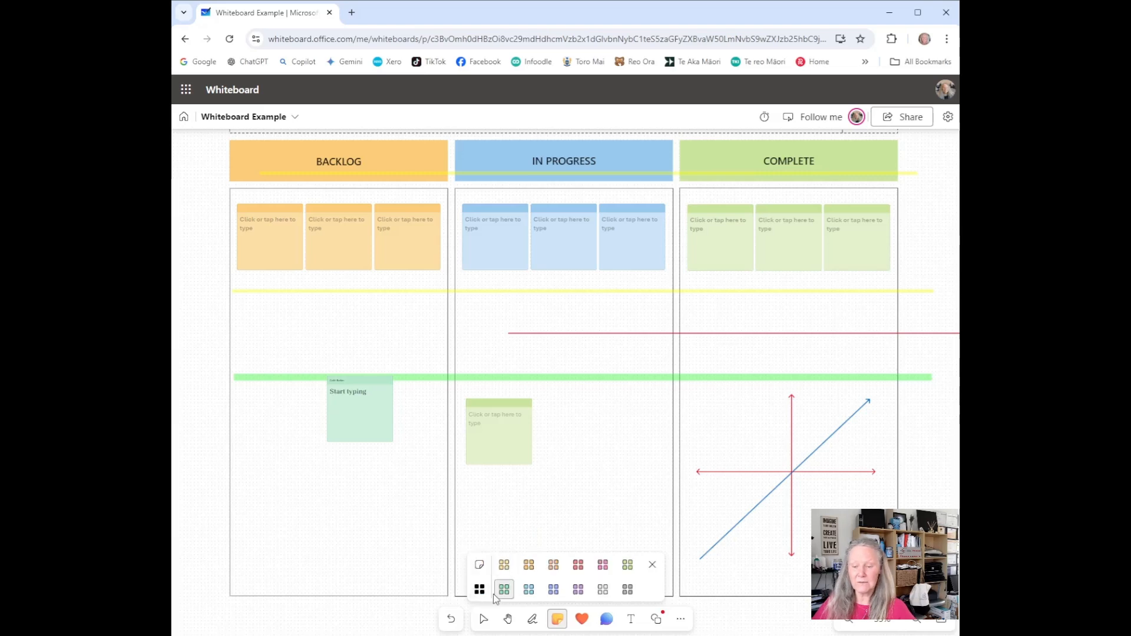
{"action": "left_click", "coordinate": [553, 565]}
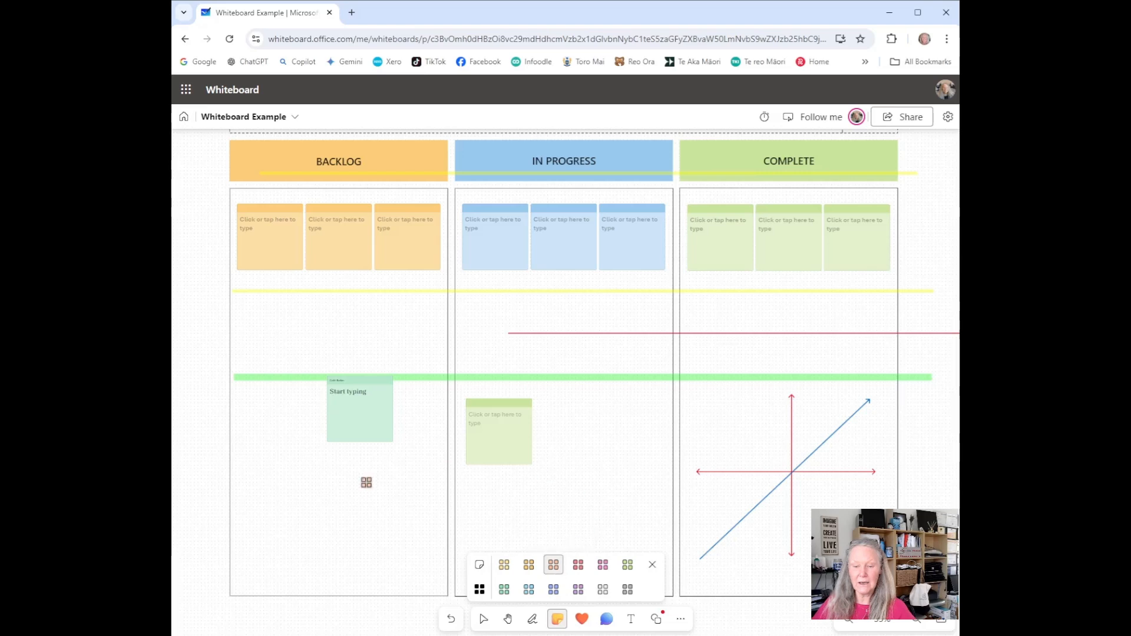
{"action": "left_click", "coordinate": [315, 489]}
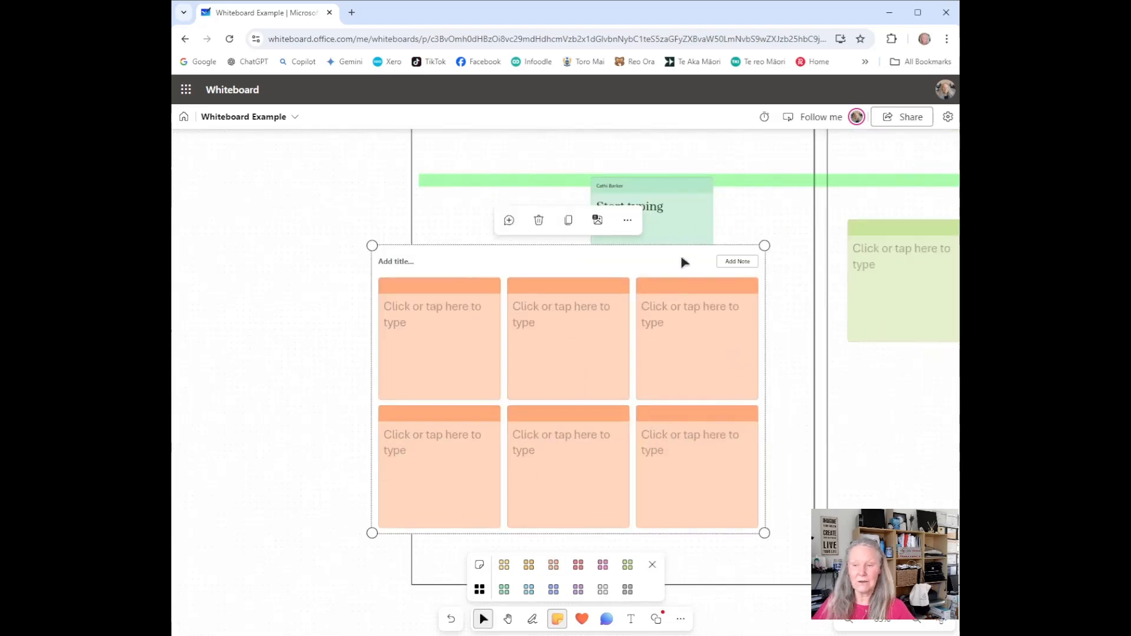
Move the orange note grid out of the Backlog column into the empty canvas area to its left
{"action": "left_click_drag", "start_coordinate": [681, 257], "coordinate": [452, 298]}
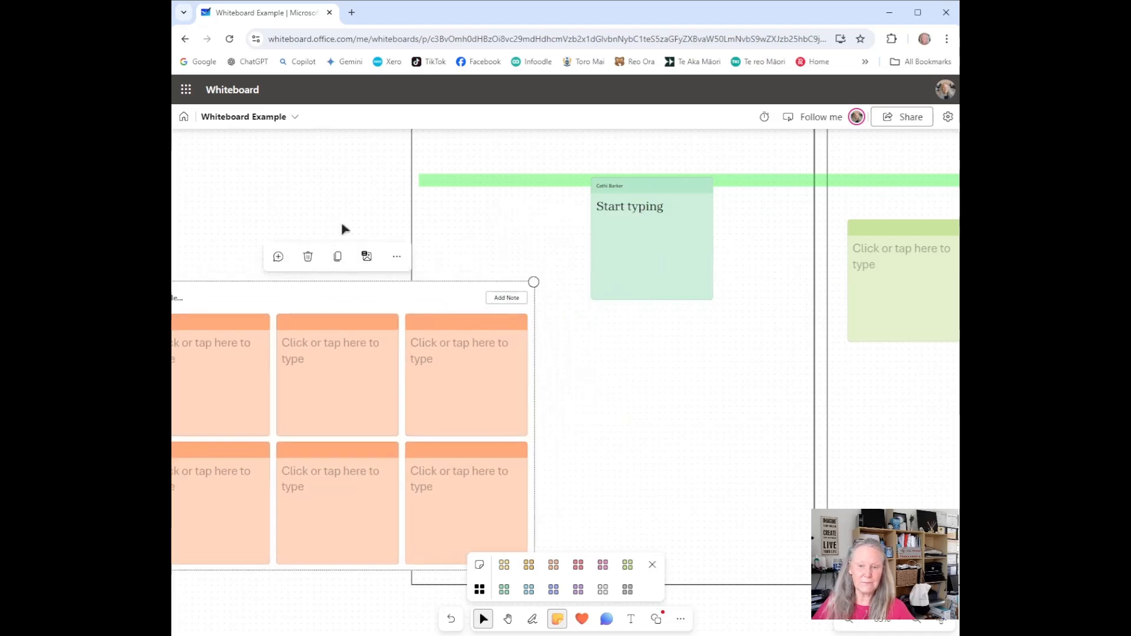
{"action": "left_click", "coordinate": [507, 618]}
{"action": "left_click_drag", "start_coordinate": [618, 453], "coordinate": [904, 430]}
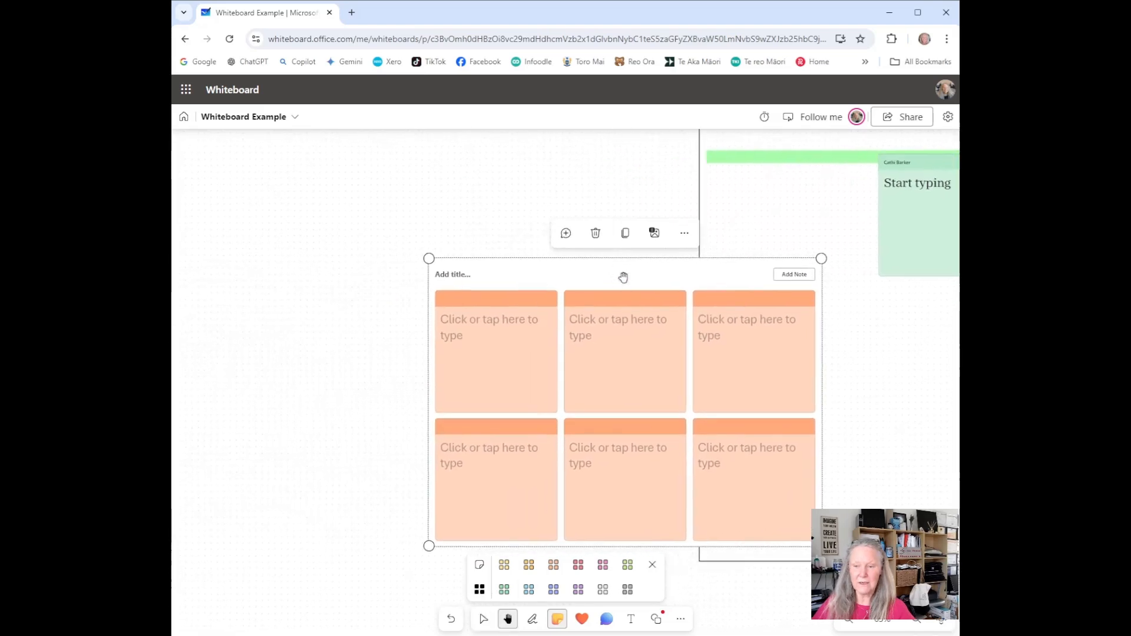
{"action": "left_click_drag", "start_coordinate": [624, 278], "coordinate": [470, 182]}
{"action": "left_click", "coordinate": [483, 620]}
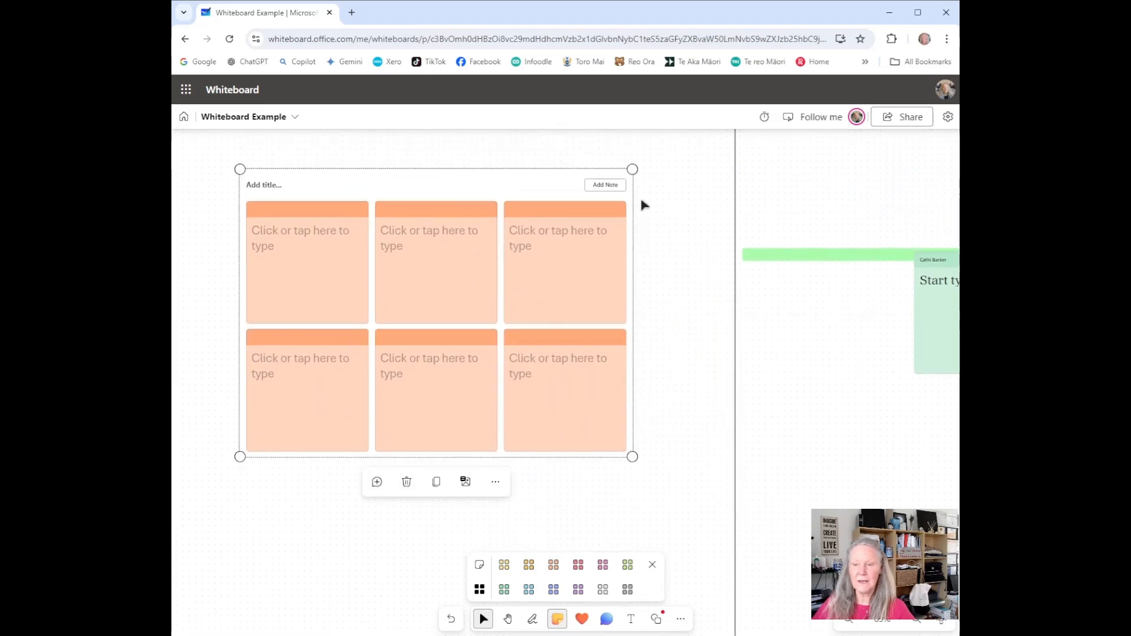
Add three more notes to the orange note grid as a third row
{"action": "left_click", "coordinate": [606, 186]}
{"action": "left_click", "coordinate": [607, 185]}
{"action": "left_click", "coordinate": [606, 186]}
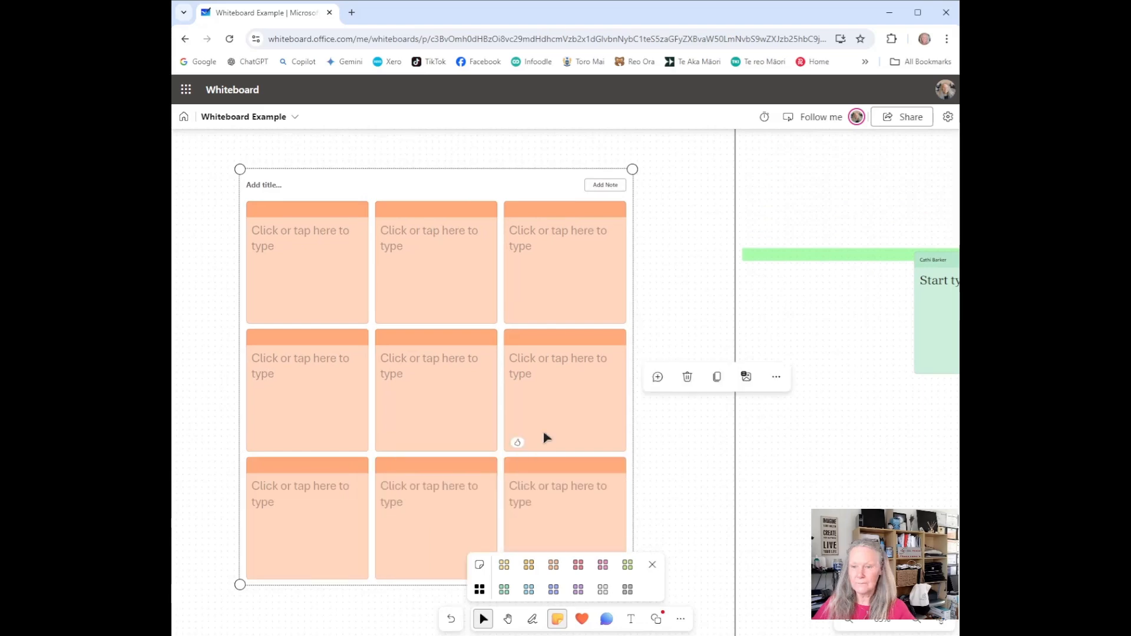
Title the orange note grid "Options"
{"action": "left_click", "coordinate": [268, 186]}
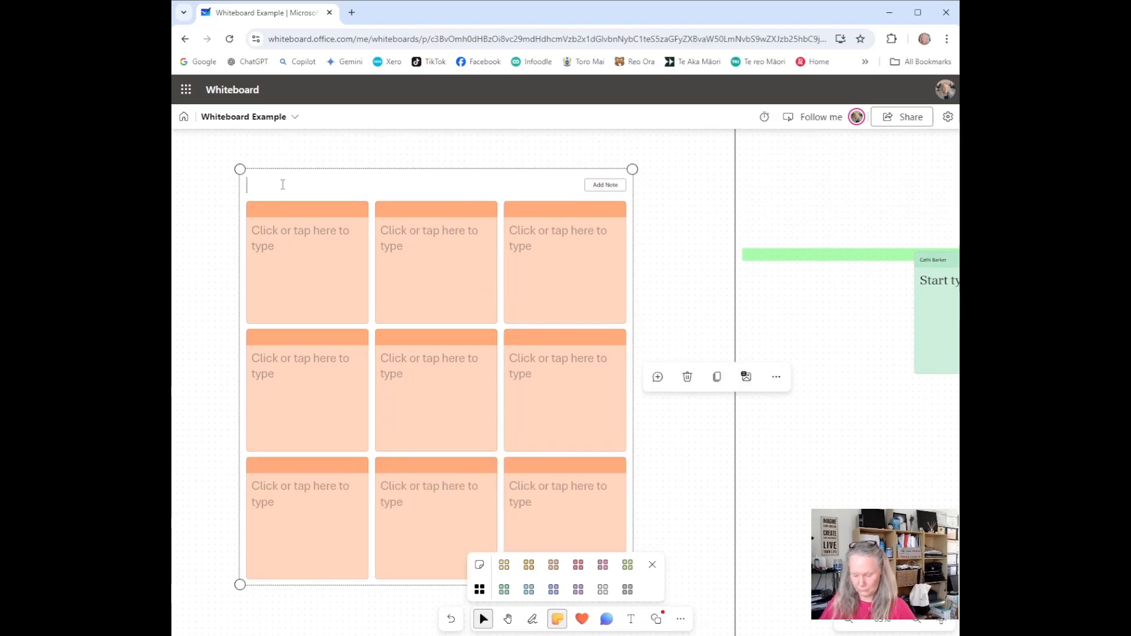
{"action": "type", "text": "Optio"}
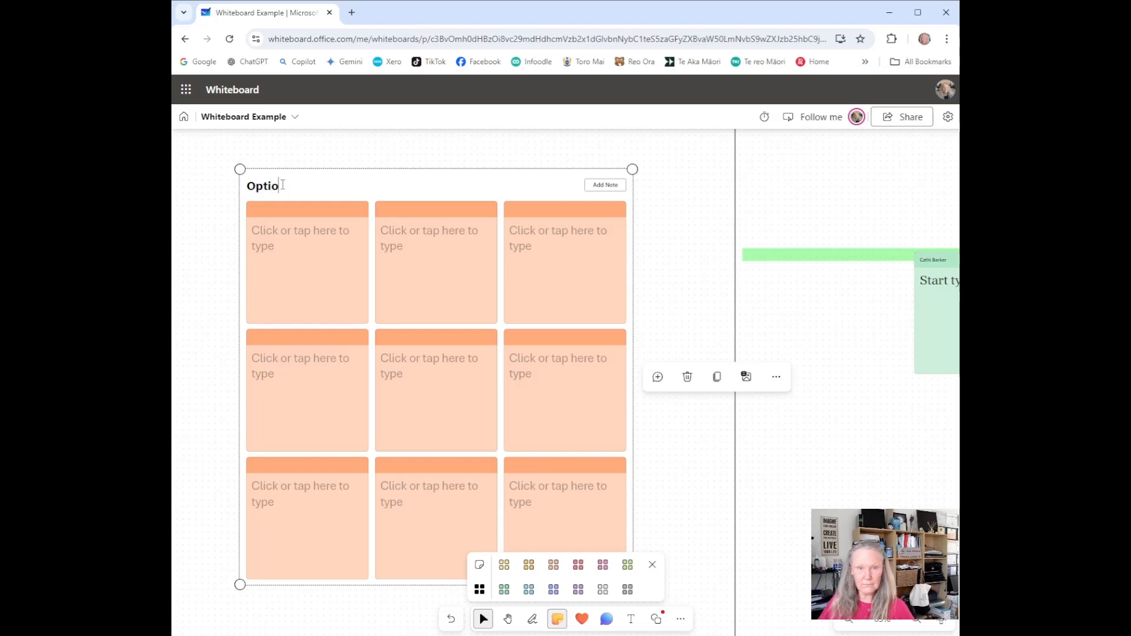
{"action": "type", "text": "ns"}
{"action": "left_click", "coordinate": [675, 202]}
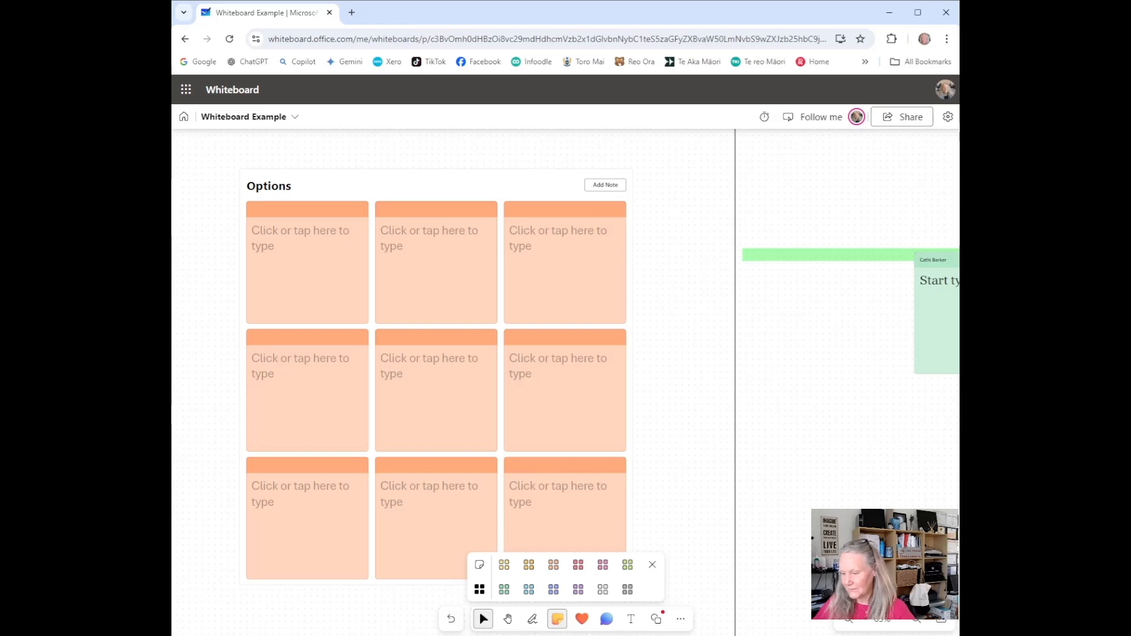
Add a single yellow sticky note below the red note in the Compare and contrast template's Summary area and close the note choices
{"action": "left_click", "coordinate": [941, 622]}
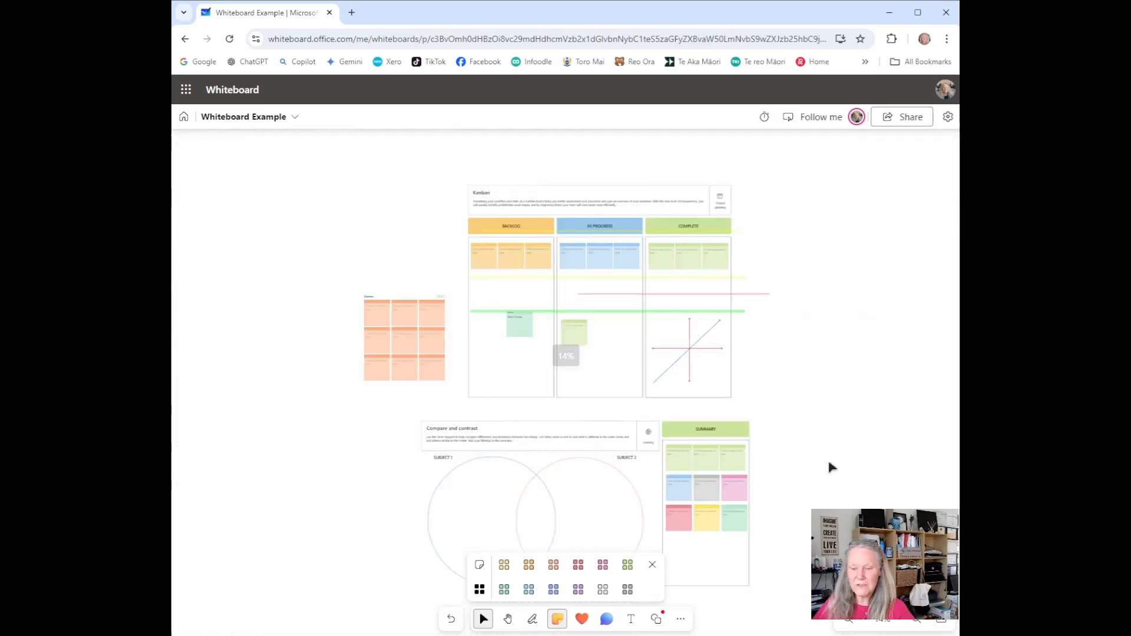
{"action": "right_click", "coordinate": [831, 468]}
{"action": "left_click", "coordinate": [508, 618]}
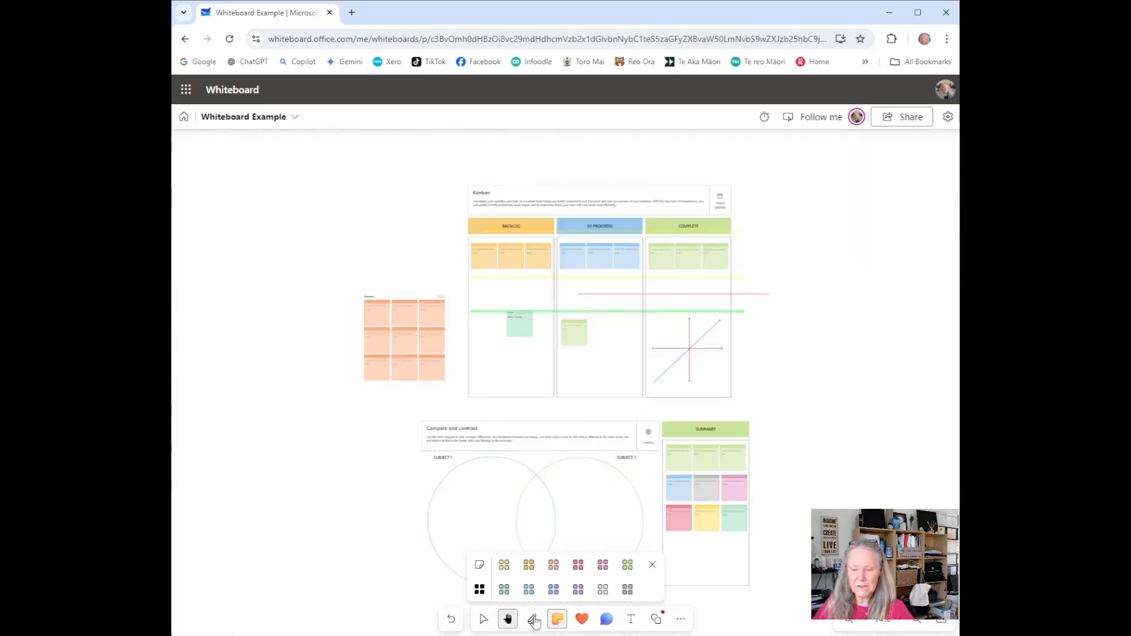
{"action": "left_click_drag", "start_coordinate": [836, 569], "coordinate": [815, 332]}
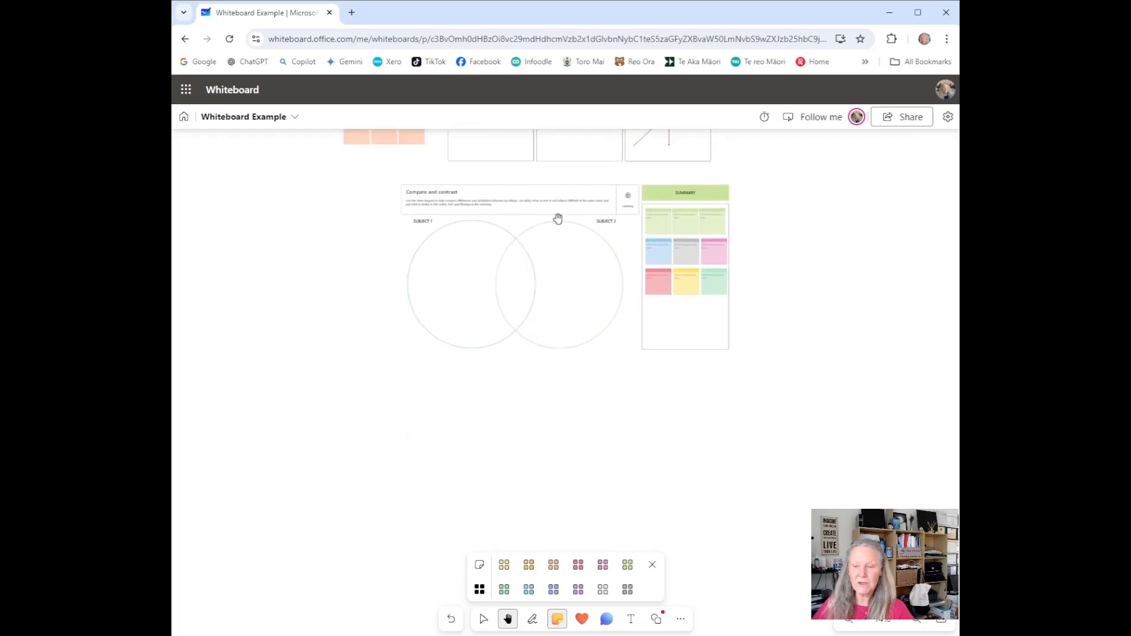
{"action": "scroll", "coordinate": [771, 452], "scroll_direction": "up", "scroll_amount": 4}
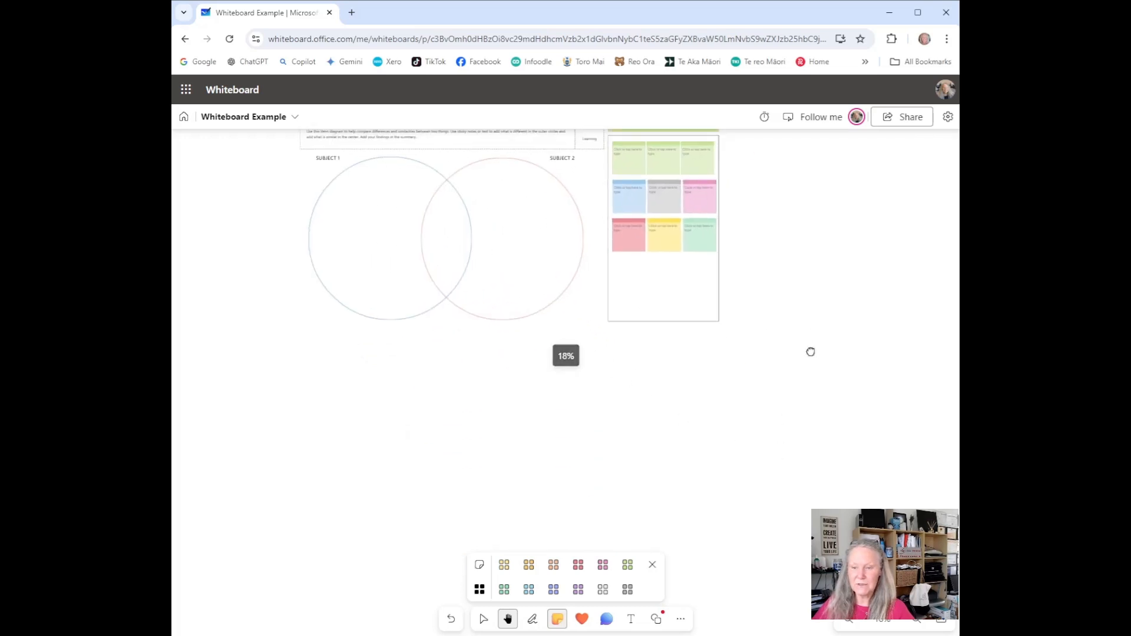
{"action": "scroll", "coordinate": [840, 429], "scroll_direction": "up", "scroll_amount": 4}
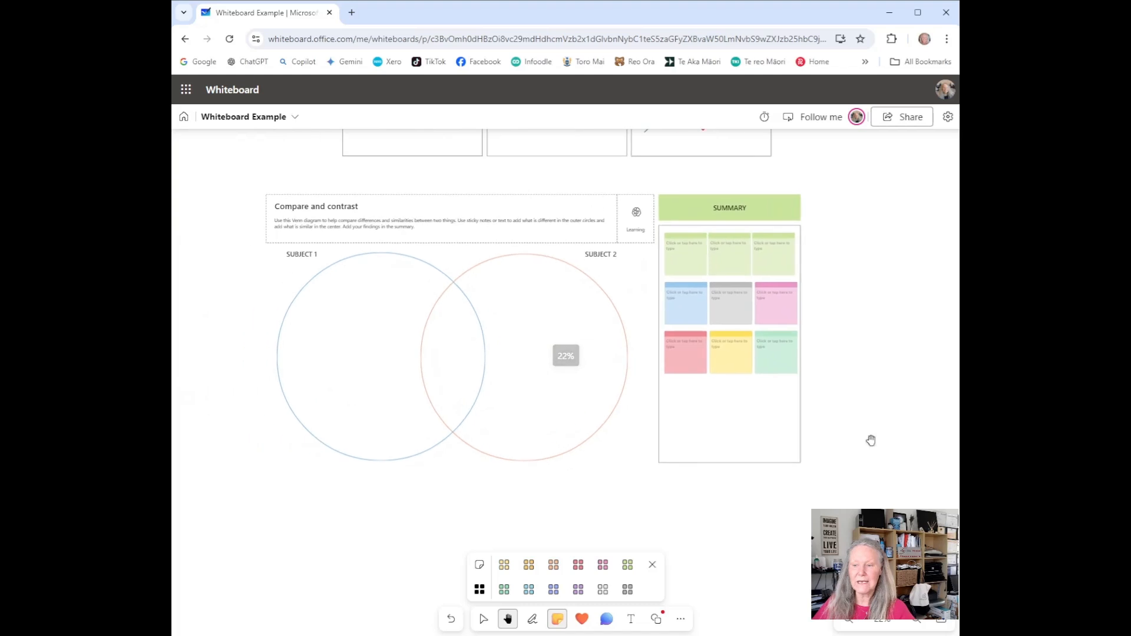
{"action": "left_click_drag", "start_coordinate": [871, 412], "coordinate": [916, 422]}
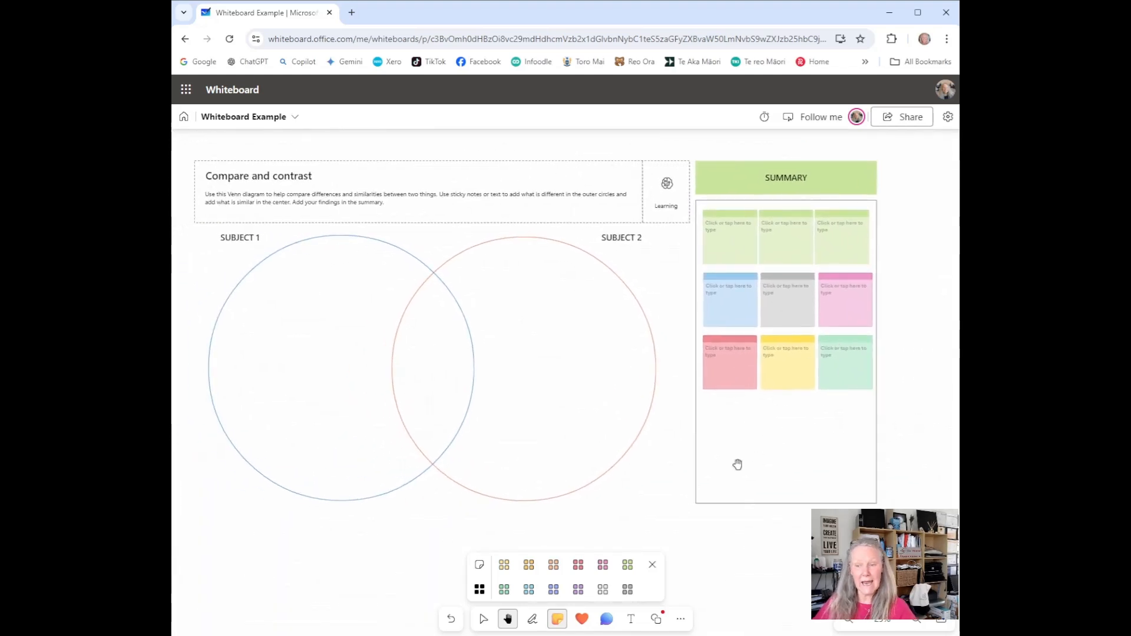
{"action": "left_click", "coordinate": [479, 564]}
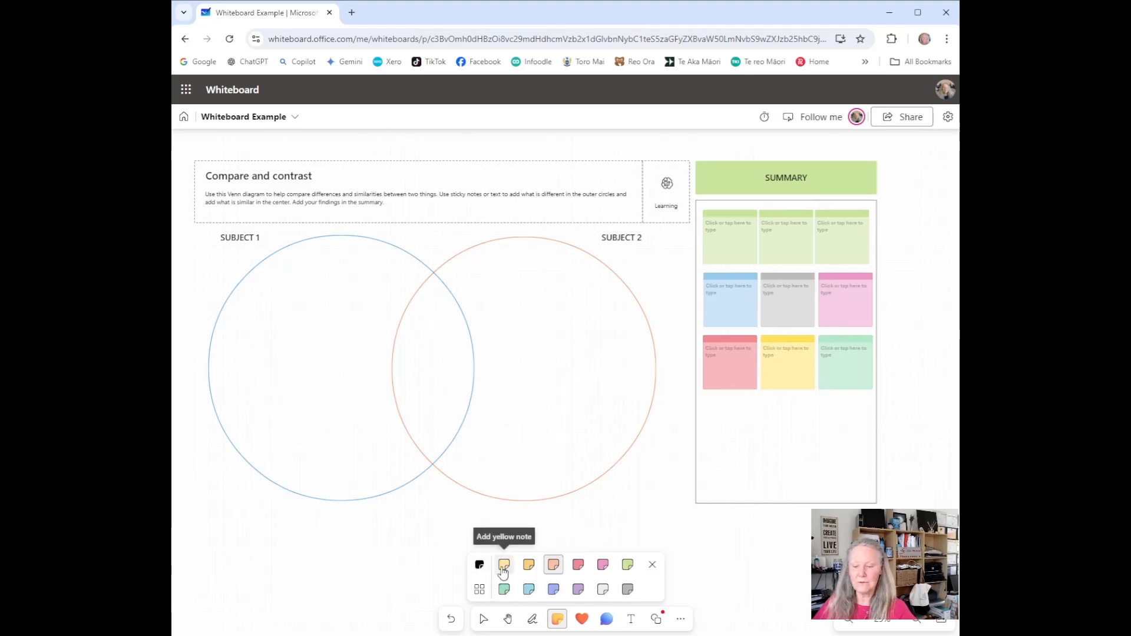
{"action": "left_click", "coordinate": [504, 565]}
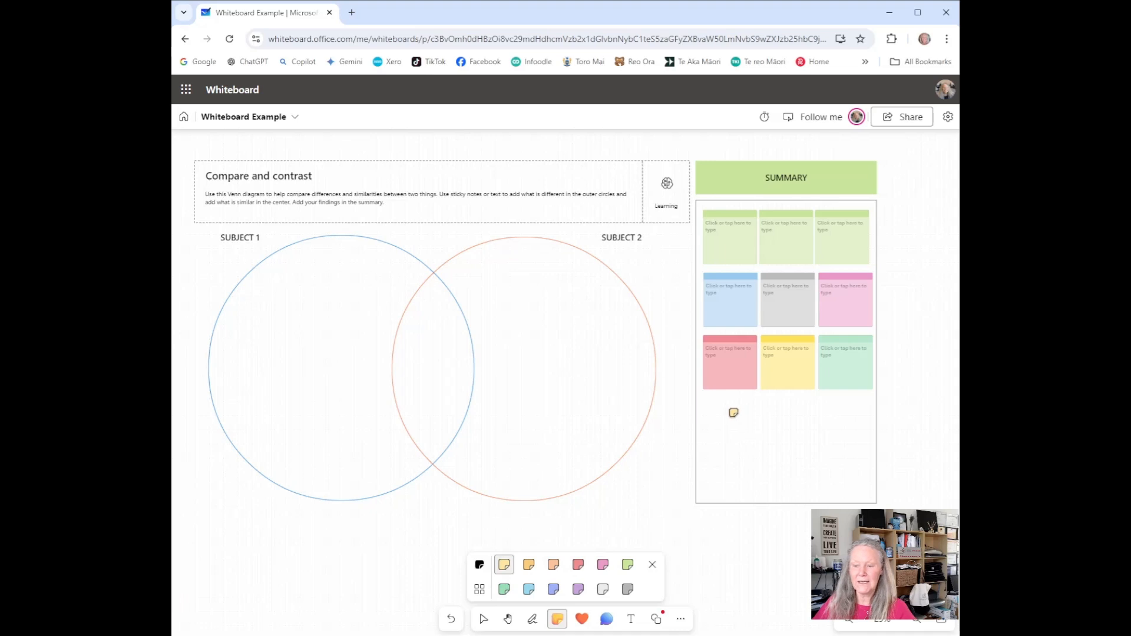
{"action": "left_click", "coordinate": [730, 412]}
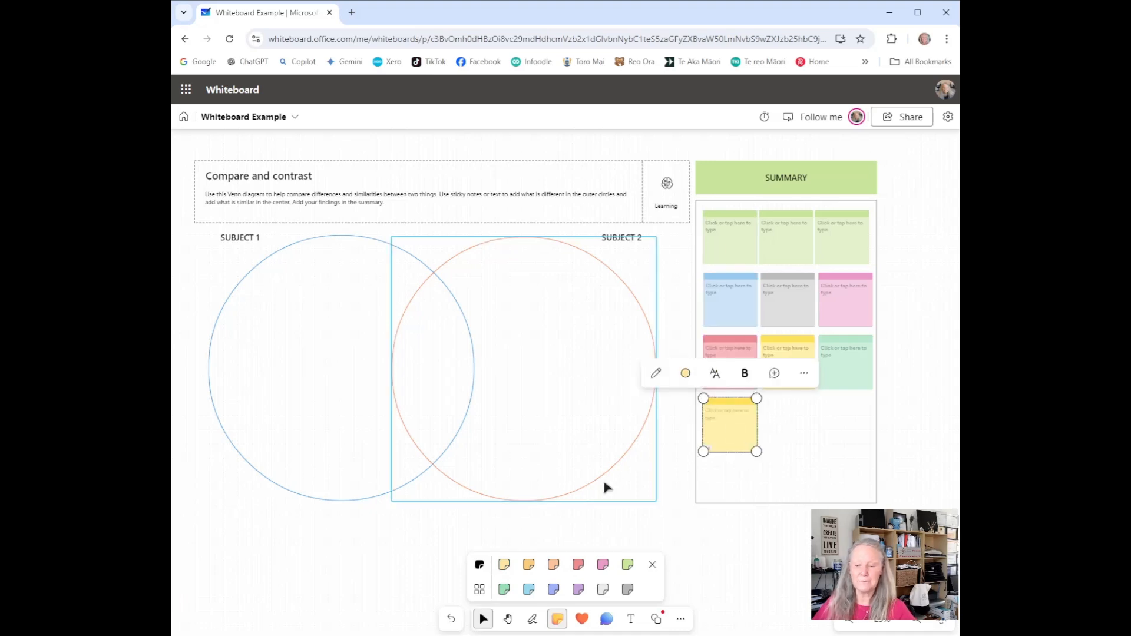
{"action": "left_click", "coordinate": [652, 565]}
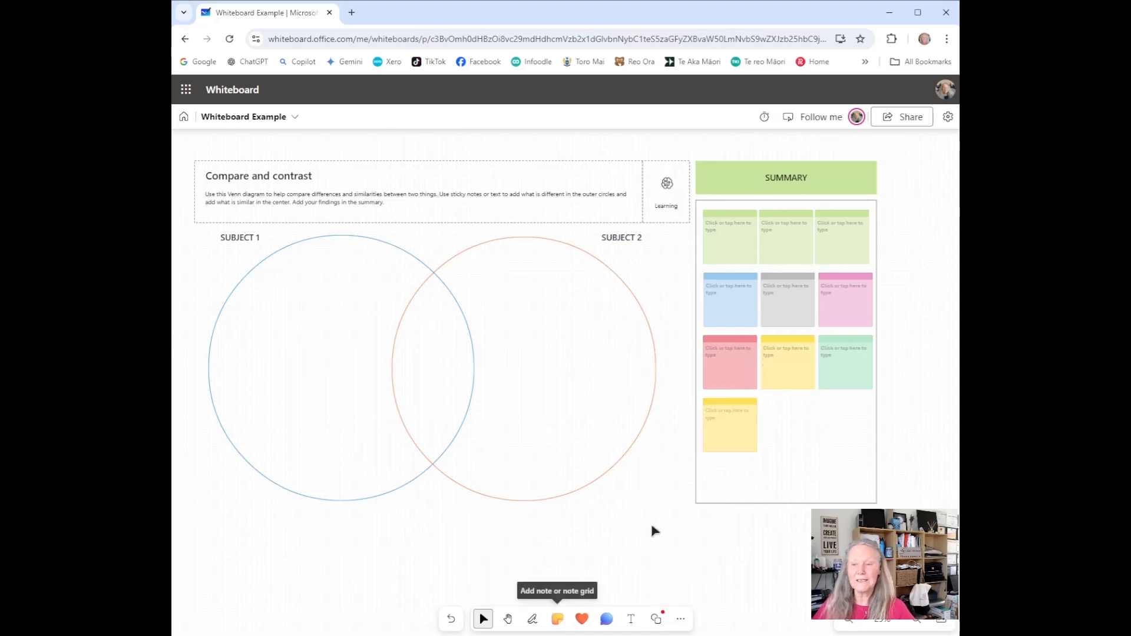
Replace the Venn diagram's Subject 1 heading with "CUT" and its Subject 2 heading with "COPY"
{"action": "left_click", "coordinate": [229, 232]}
{"action": "double_click", "coordinate": [232, 235]}
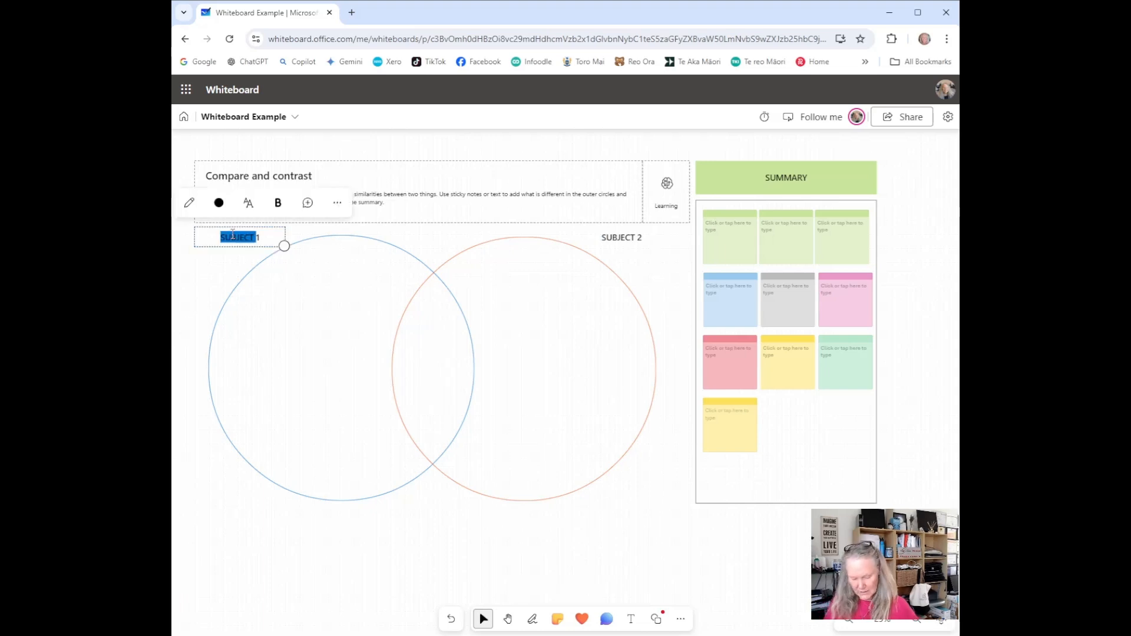
{"action": "type", "text": "cu"}
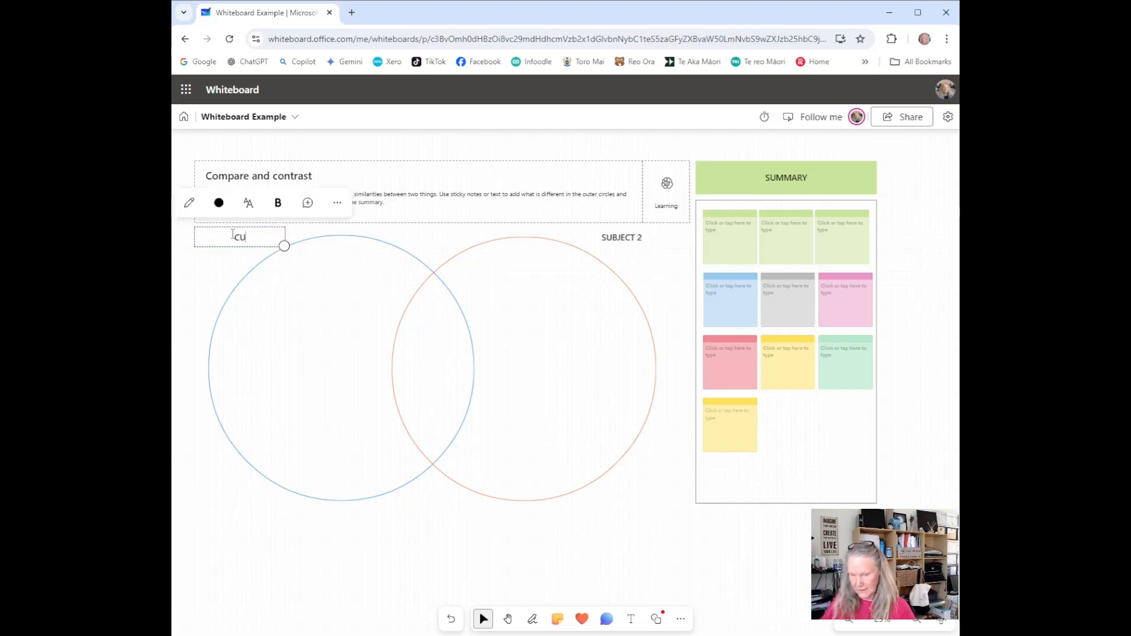
{"action": "left_click", "coordinate": [614, 237]}
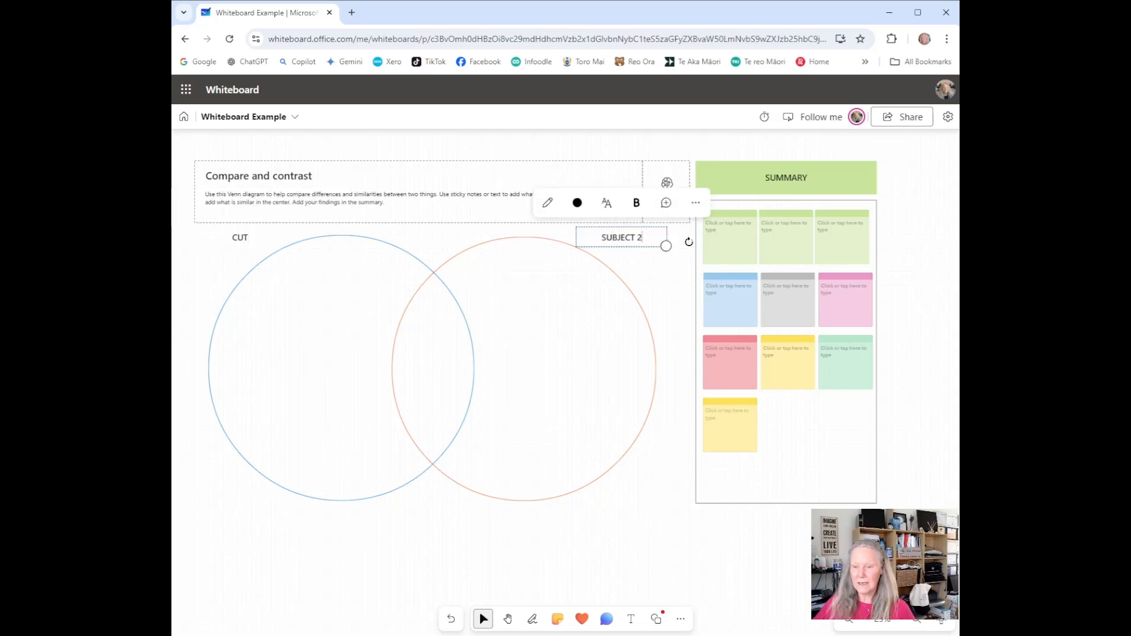
{"action": "key", "text": "ctrl+a"}
{"action": "type", "text": "co"}
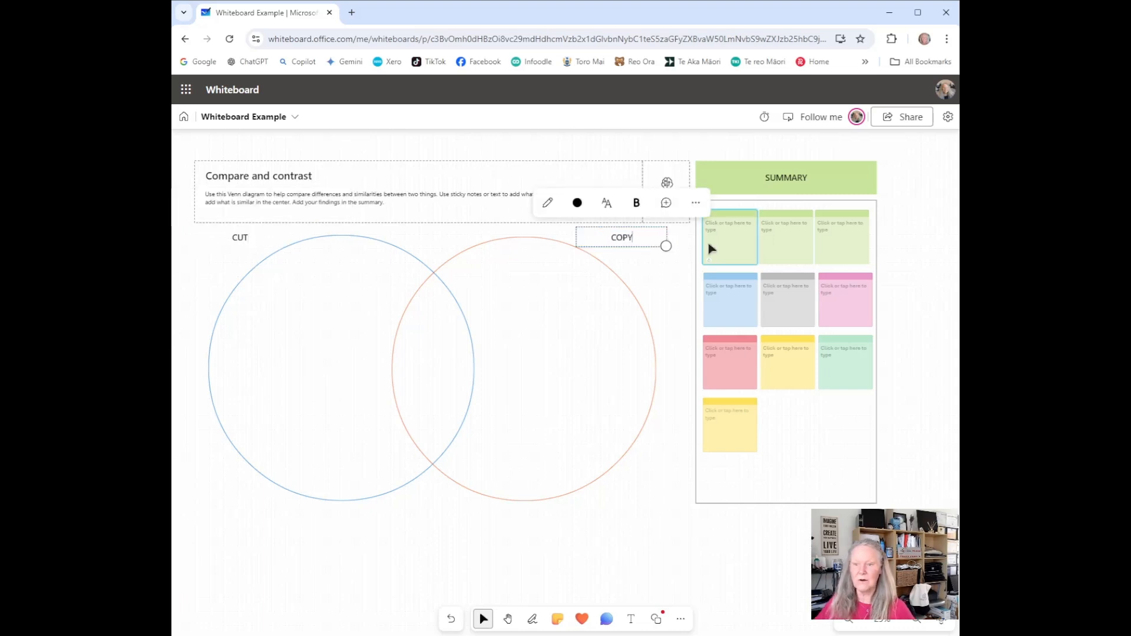
{"action": "left_click", "coordinate": [656, 300]}
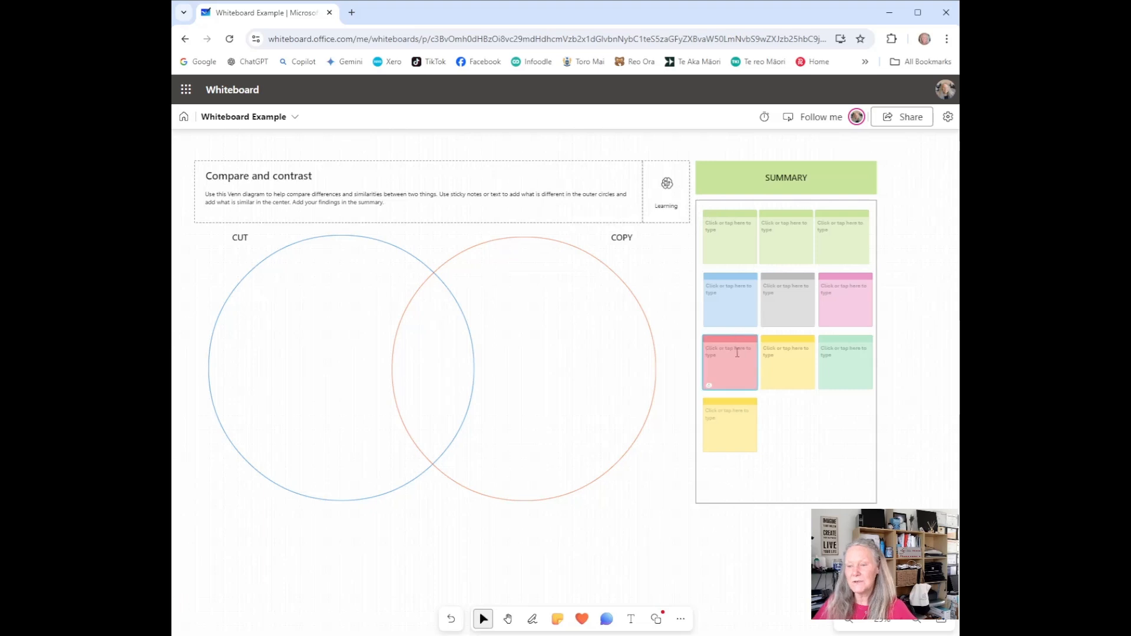
Write "THE SHORTCUT KEY IS CTRL X" on the first green note in the Summary area and move that note into the CUT circle
{"action": "left_click", "coordinate": [731, 228]}
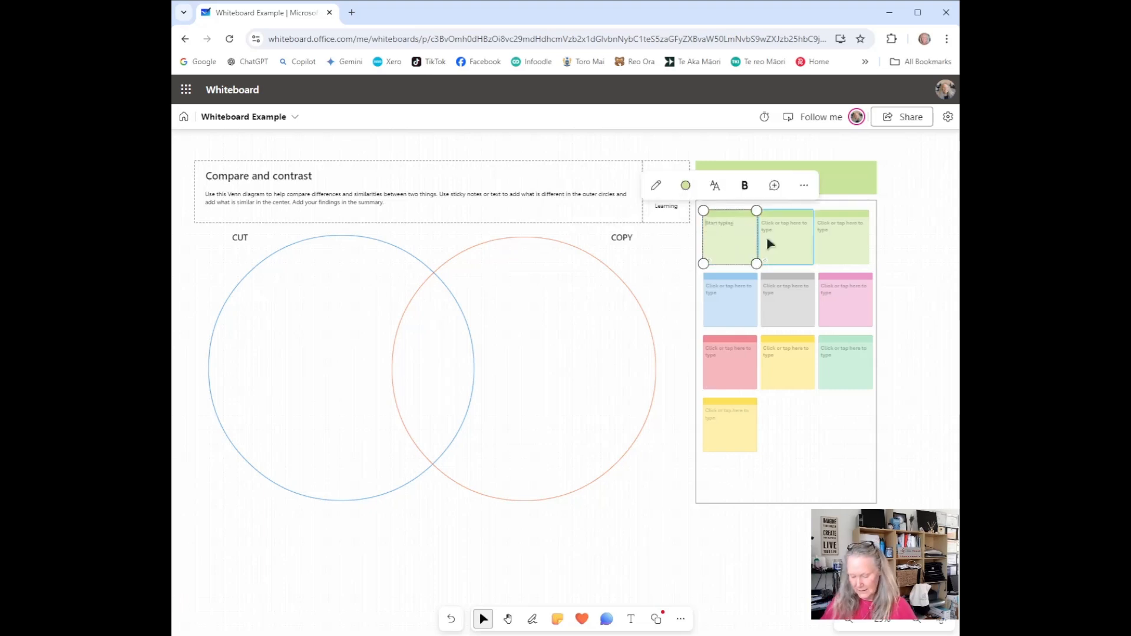
{"action": "type", "text": "tHE SHOR"}
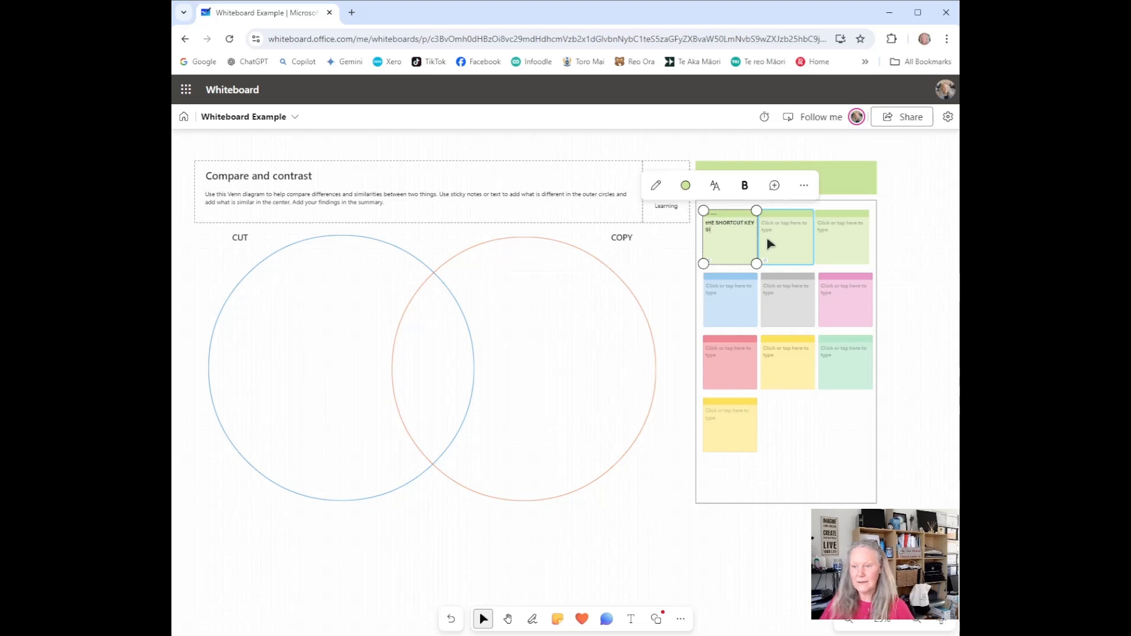
{"action": "type", "text": "TCUT KEY IS CTRL"}
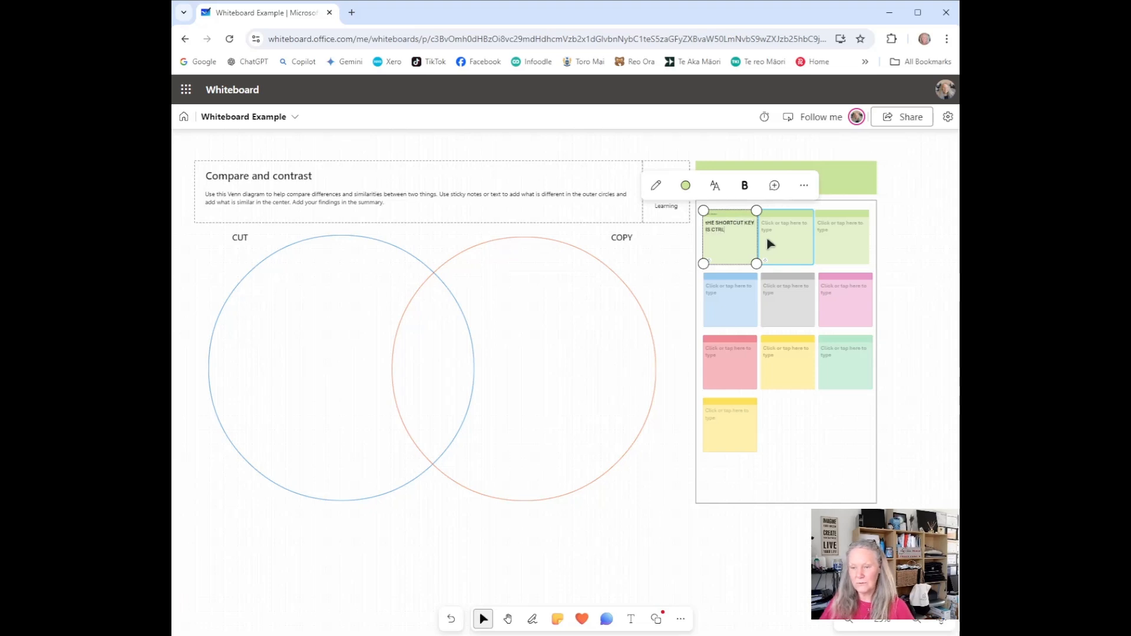
{"action": "key", "text": "Left"}
{"action": "key", "text": "Left"}
{"action": "key", "text": "Left"}
{"action": "key", "text": "Left"}
{"action": "key", "text": "Left"}
{"action": "key", "text": "Left"}
{"action": "key", "text": "Left"}
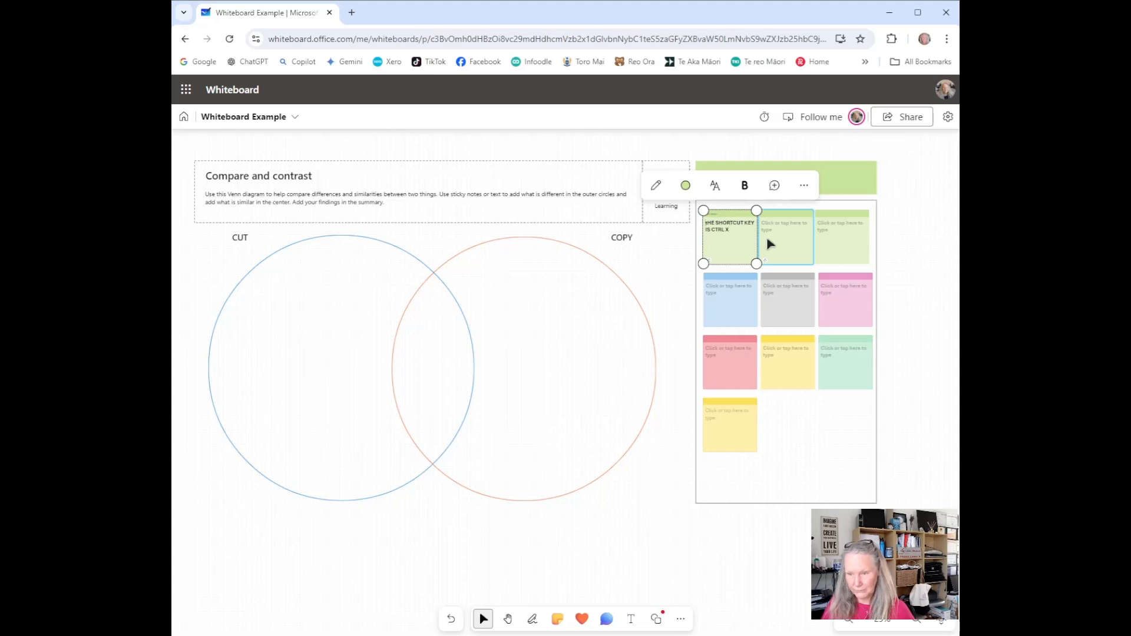
{"action": "key", "text": "BackSpace"}
{"action": "type", "text": "T"}
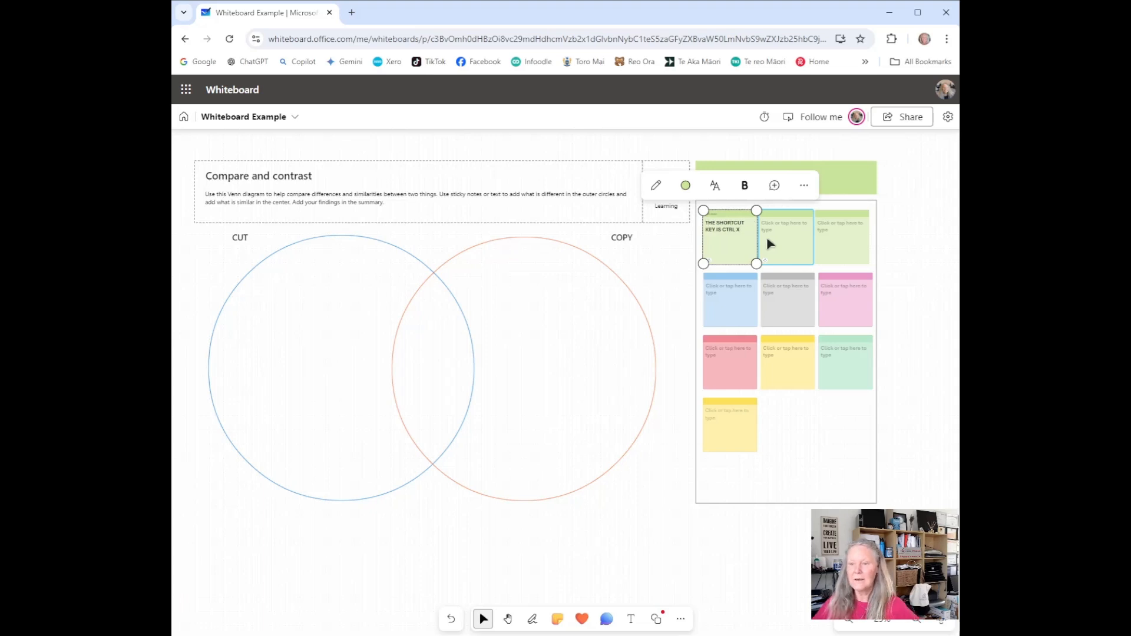
{"action": "left_click", "coordinate": [669, 263]}
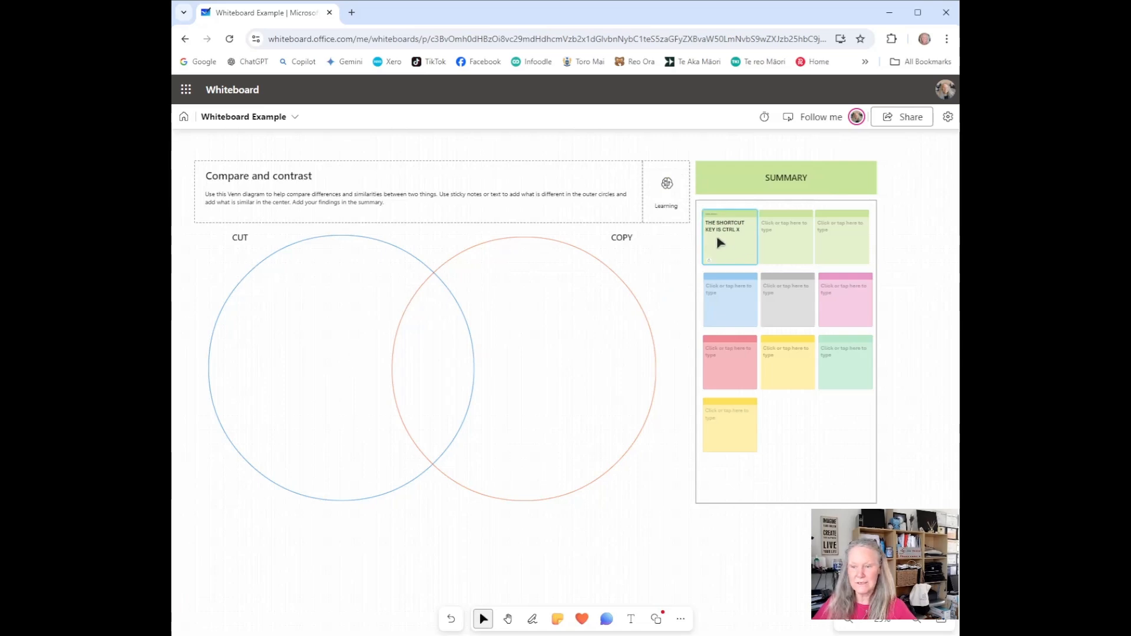
{"action": "left_click_drag", "start_coordinate": [719, 242], "coordinate": [299, 383]}
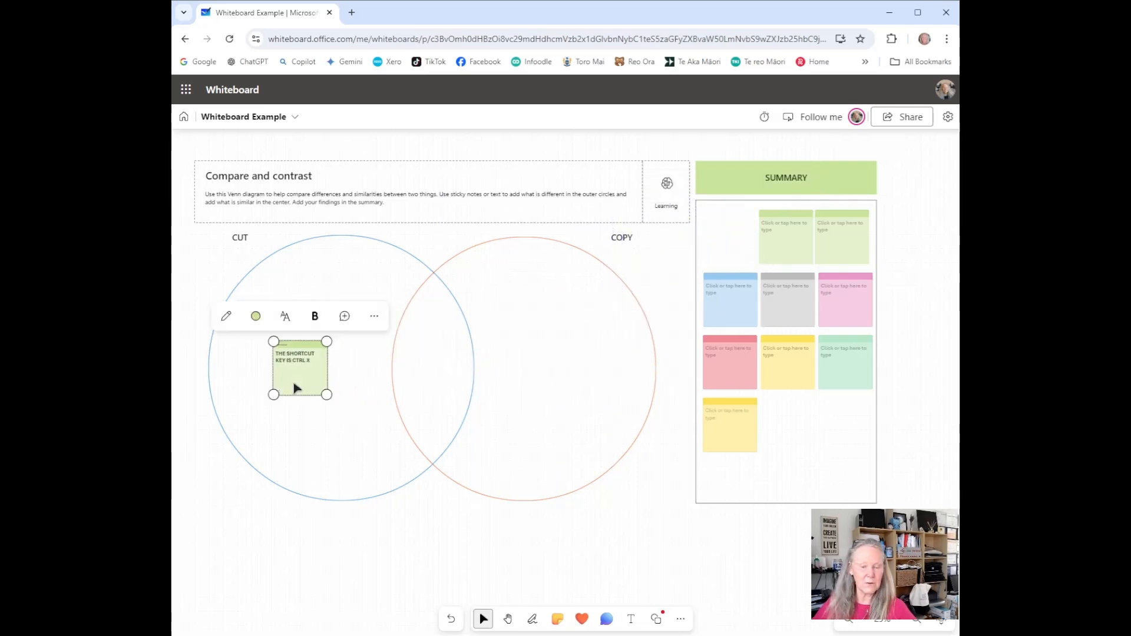
Duplicate the COPY heading, move the duplicate into the overlap of the two circles and change its text to "PASTE"
{"action": "left_click", "coordinate": [621, 239]}
{"action": "left_click", "coordinate": [666, 200]}
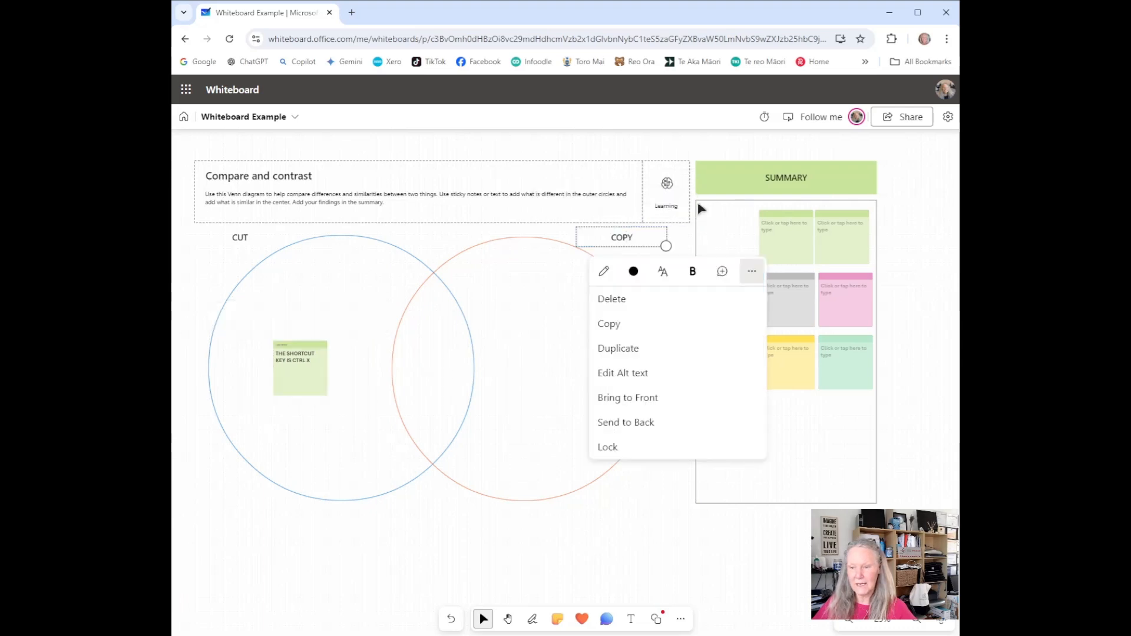
{"action": "left_click", "coordinate": [633, 349]}
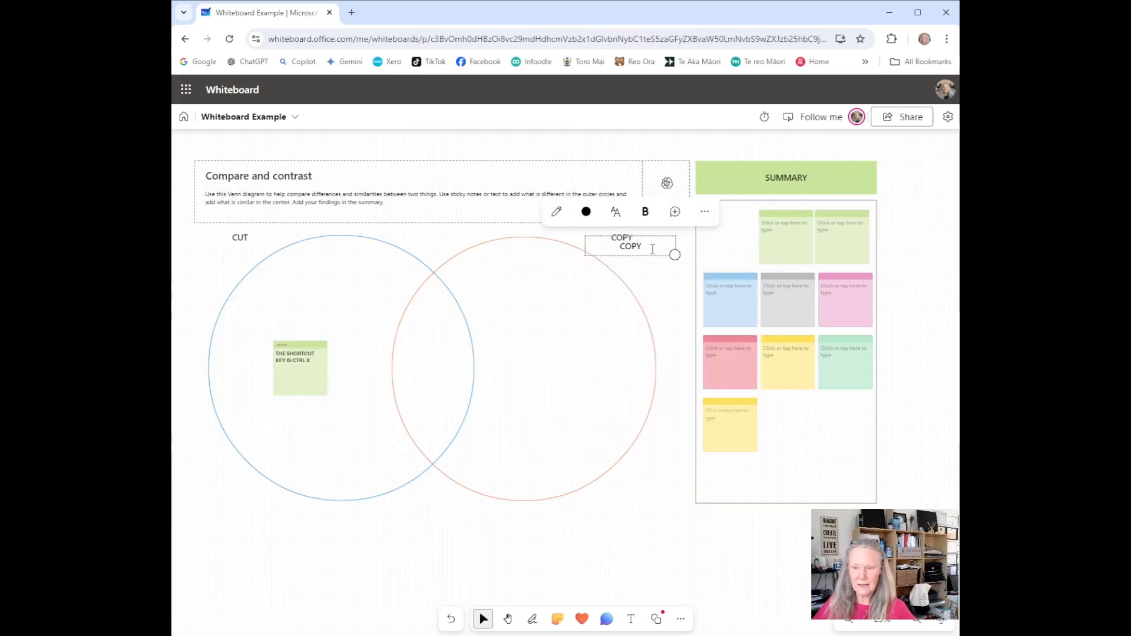
{"action": "left_click_drag", "start_coordinate": [656, 263], "coordinate": [454, 372]}
{"action": "double_click", "coordinate": [457, 355]}
{"action": "type", "text": "PASTE"}
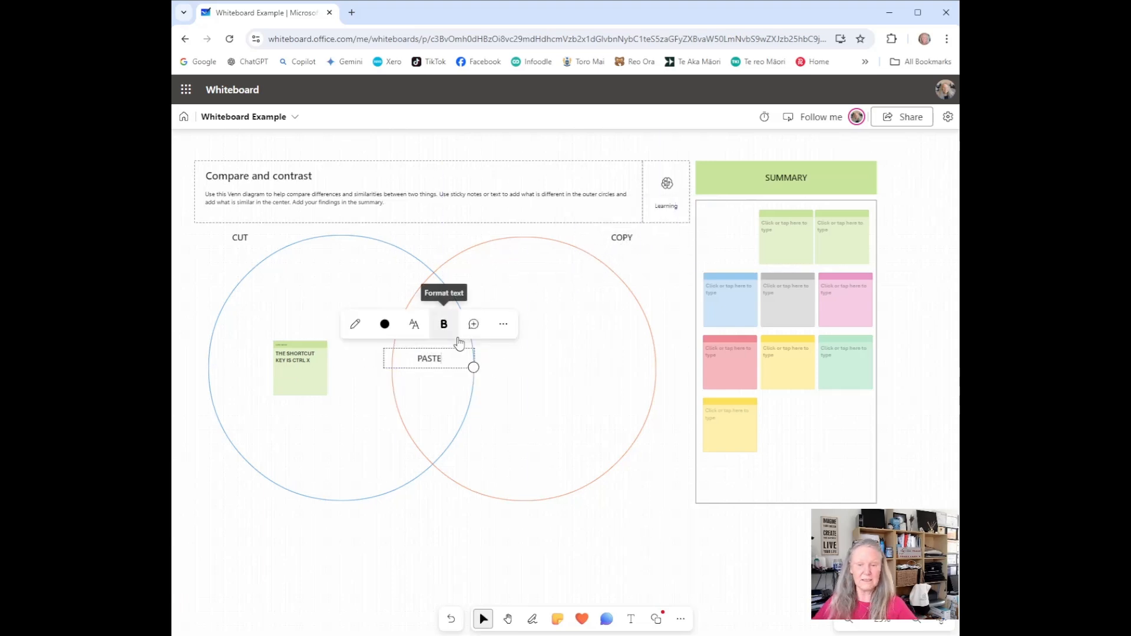
{"action": "left_click", "coordinate": [530, 370]}
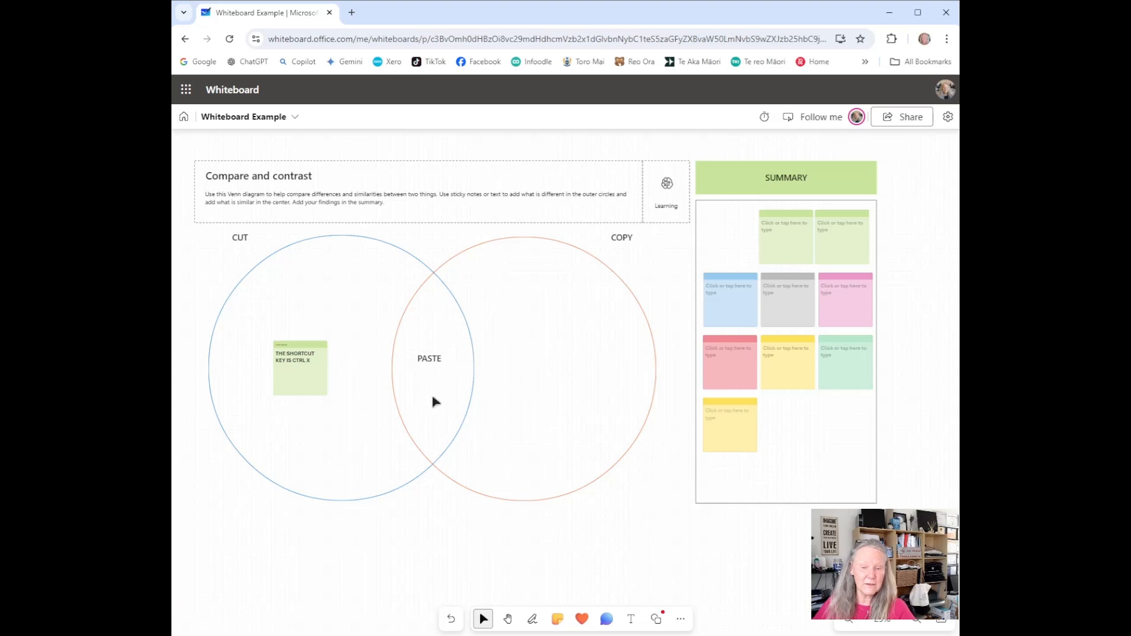
Move the CTRL X note to the upper-left part of the CUT circle and look through the note's own reaction choices
{"action": "left_click", "coordinate": [298, 349]}
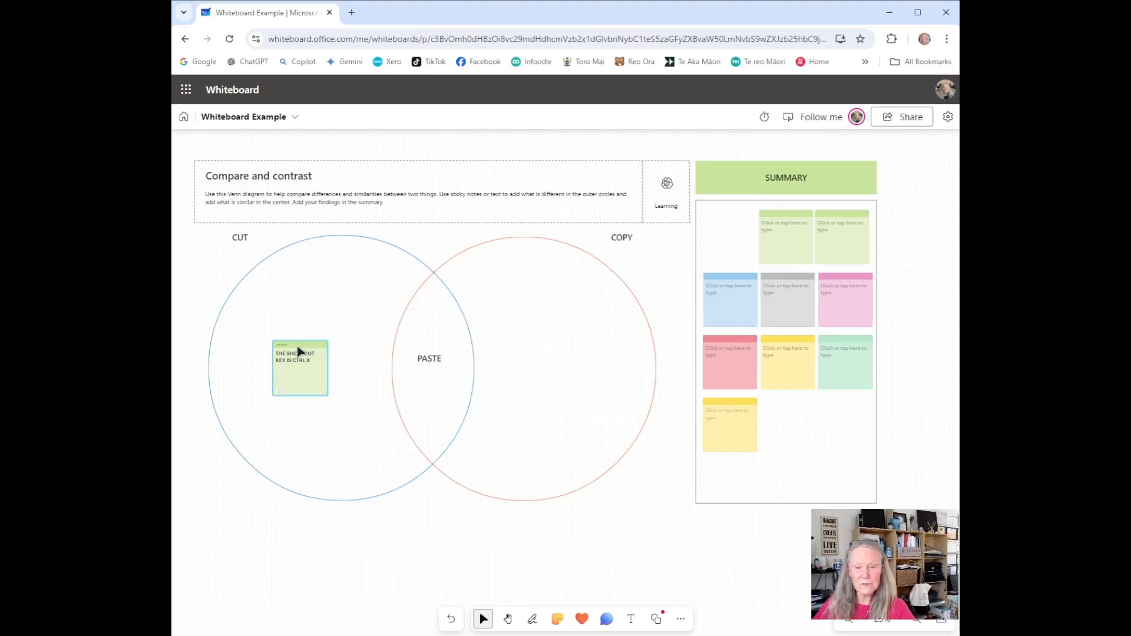
{"action": "left_click_drag", "start_coordinate": [300, 353], "coordinate": [271, 304]}
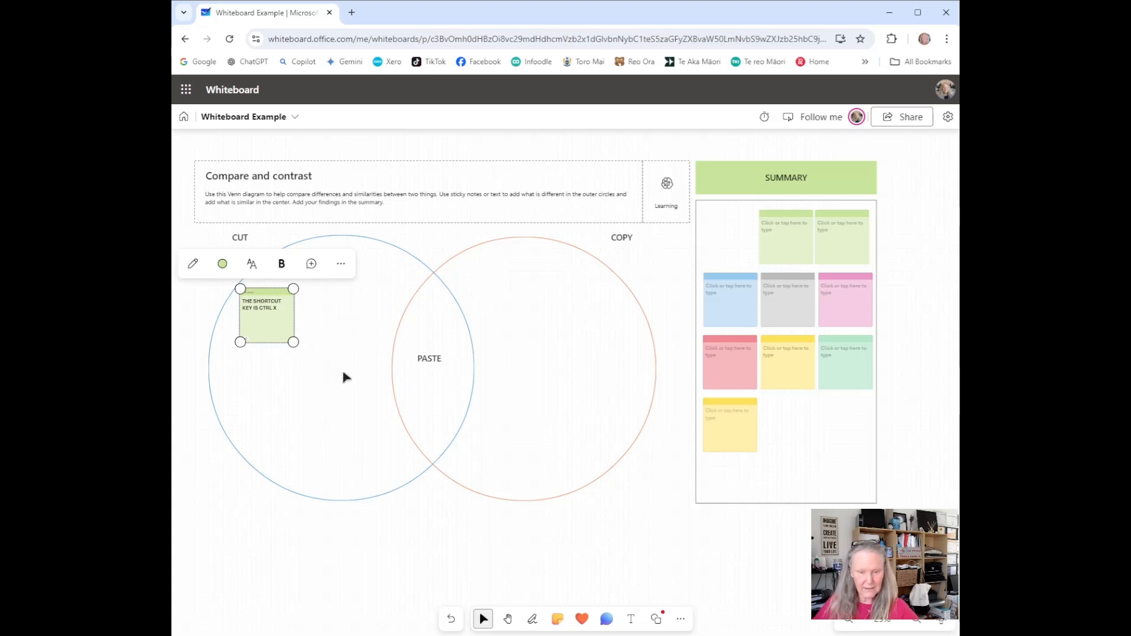
{"action": "scroll", "coordinate": [346, 377], "scroll_direction": "up", "scroll_amount": 1}
{"action": "scroll", "coordinate": [349, 377], "scroll_direction": "up", "scroll_amount": 1}
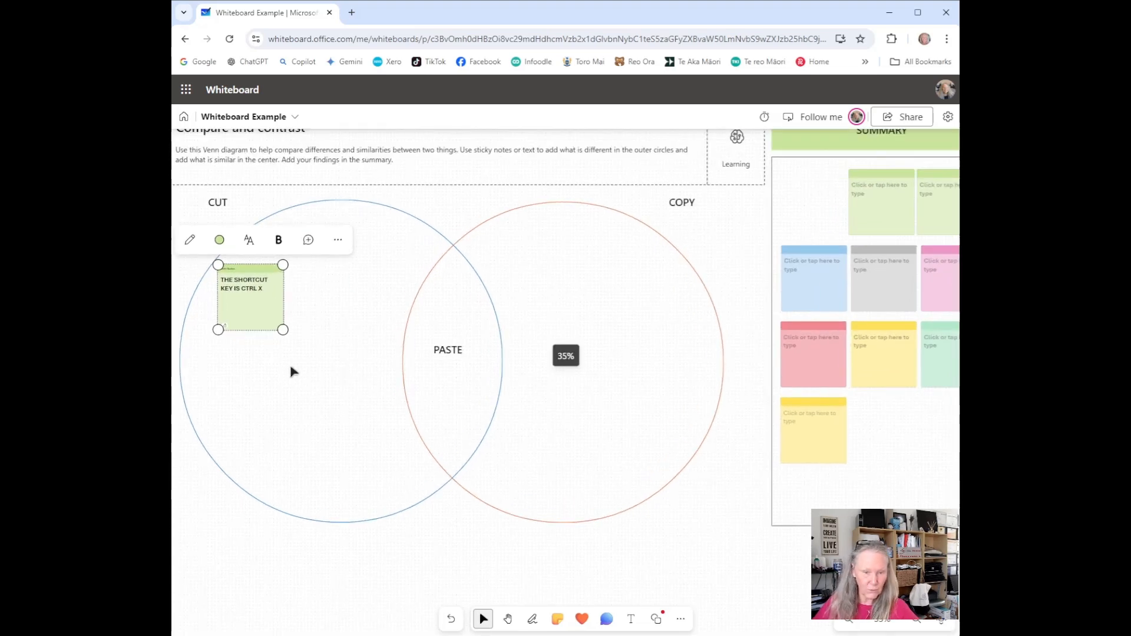
{"action": "left_click", "coordinate": [229, 330]}
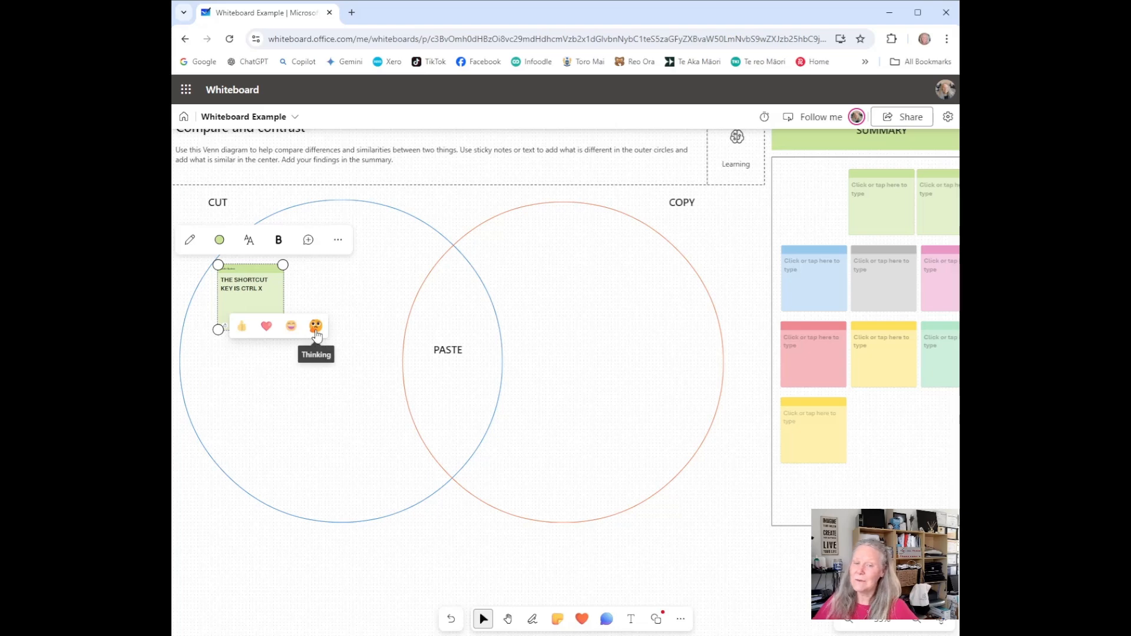
{"action": "left_click", "coordinate": [268, 373]}
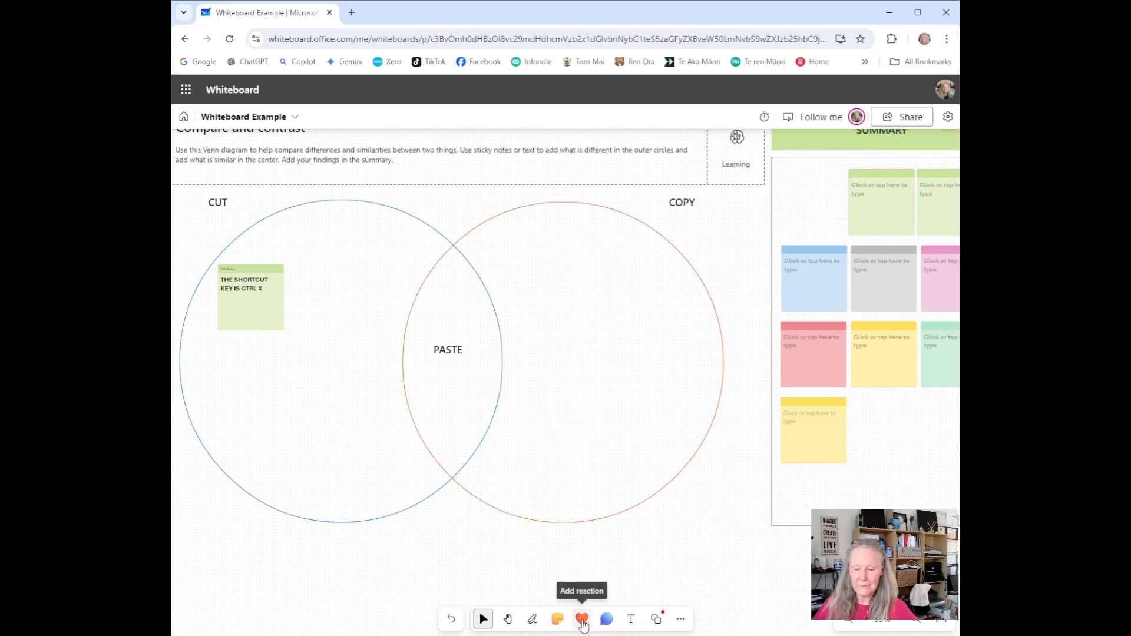
Add a clapping-hands reaction sticker just below the CTRL X note in the CUT circle
{"action": "left_click", "coordinate": [582, 619]}
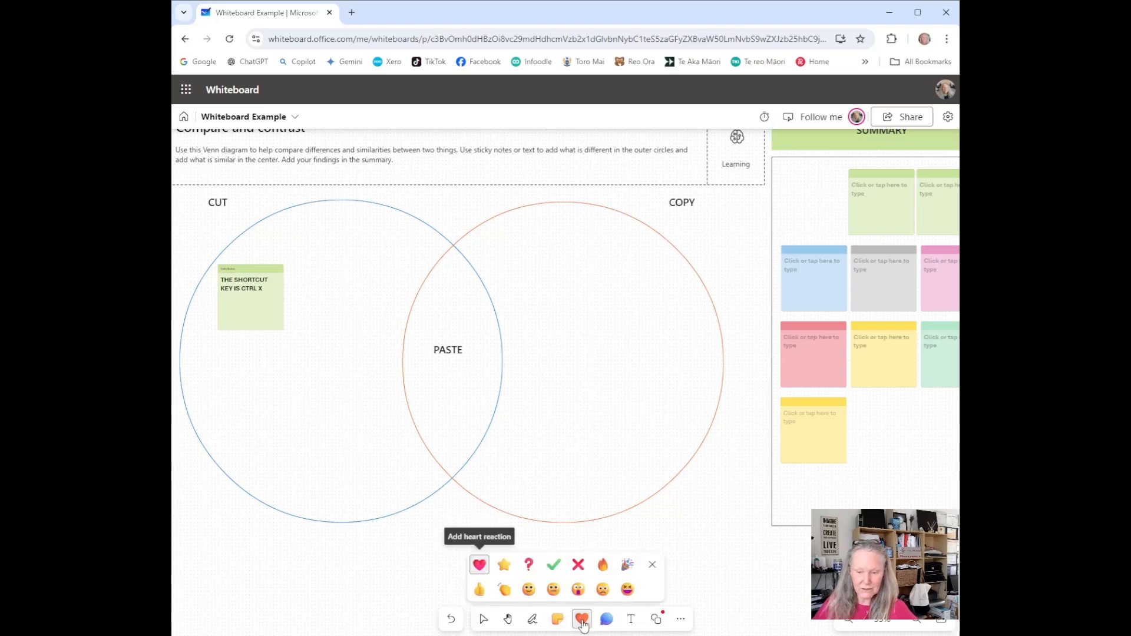
{"action": "left_click", "coordinate": [503, 591]}
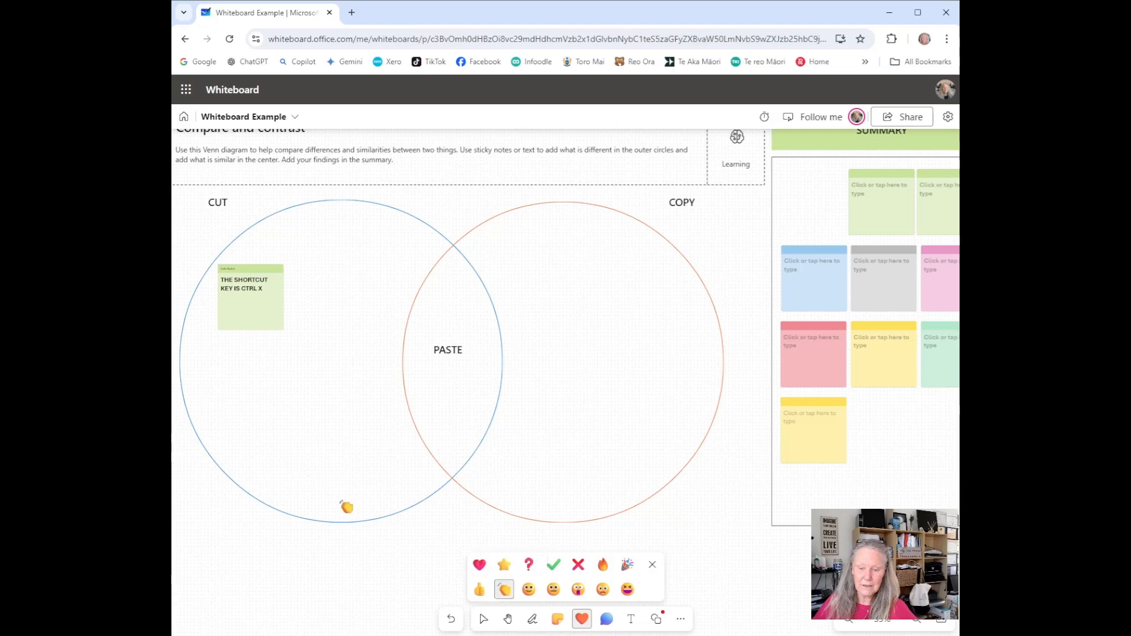
{"action": "left_click", "coordinate": [237, 348]}
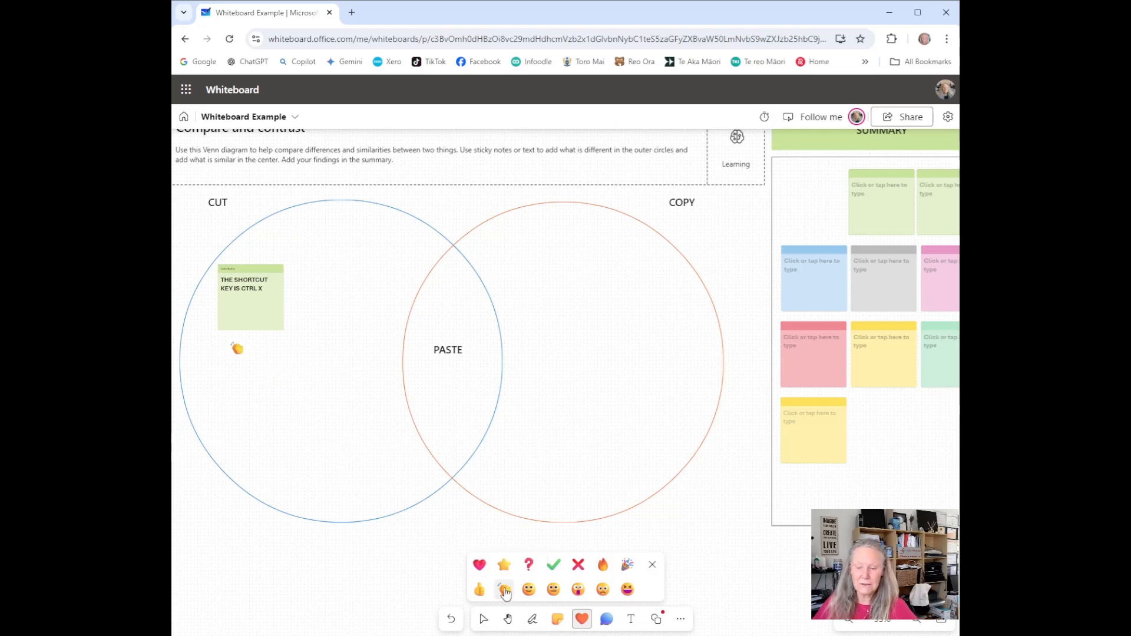
Enlarge the clapping-hands reaction over the lower-right part of the CTRL X note and close the reaction choices
{"action": "left_click", "coordinate": [483, 620]}
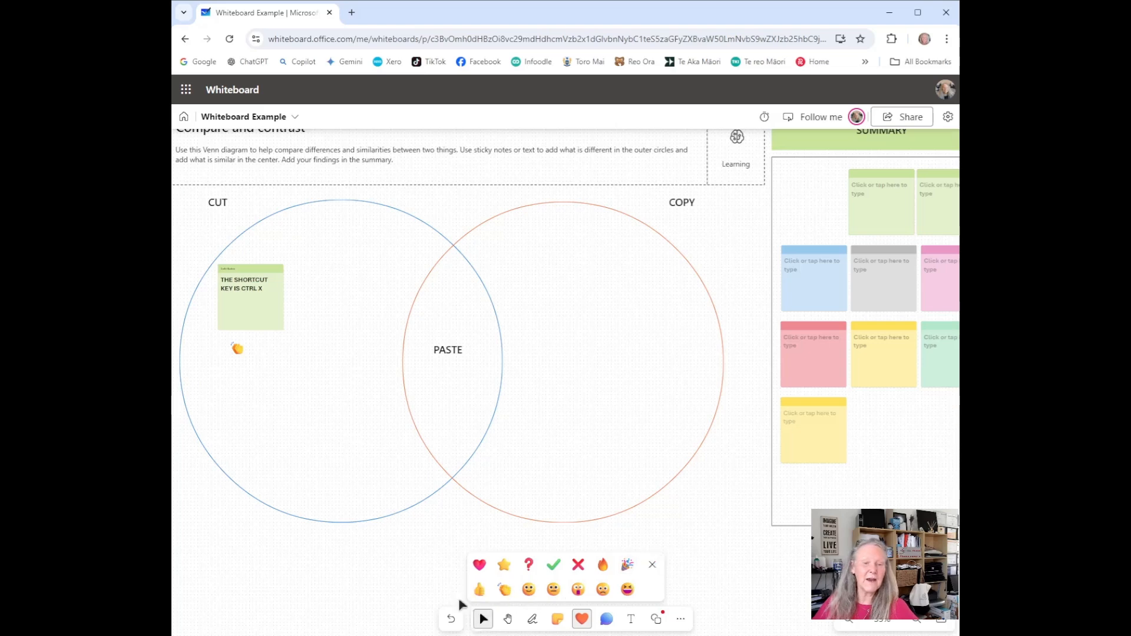
{"action": "left_click", "coordinate": [238, 350]}
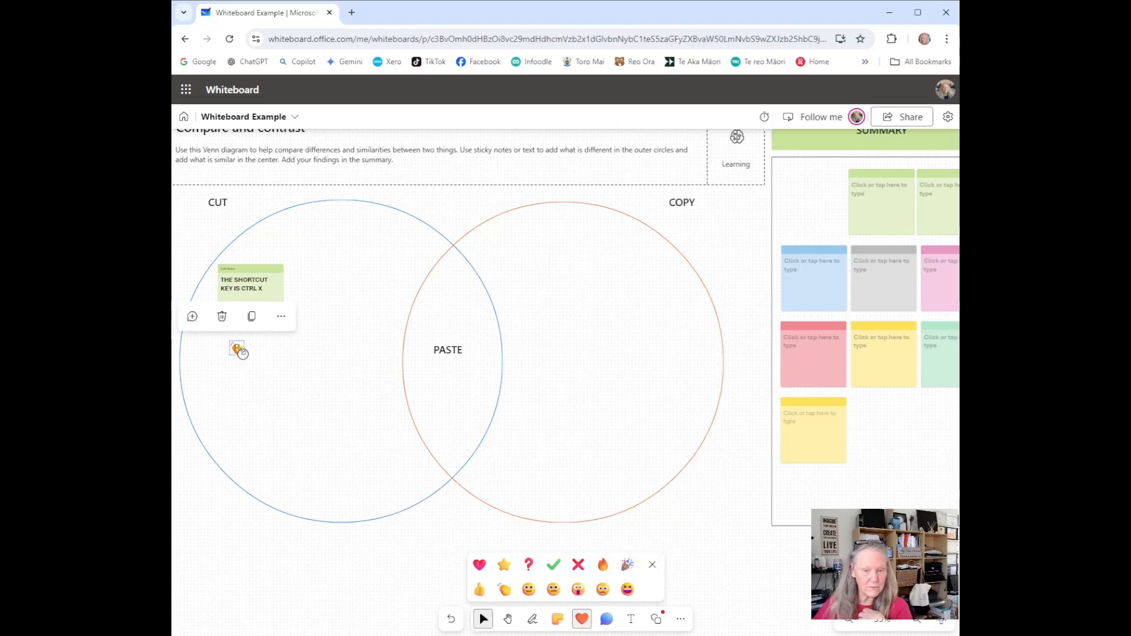
{"action": "left_click_drag", "start_coordinate": [239, 351], "coordinate": [279, 327]}
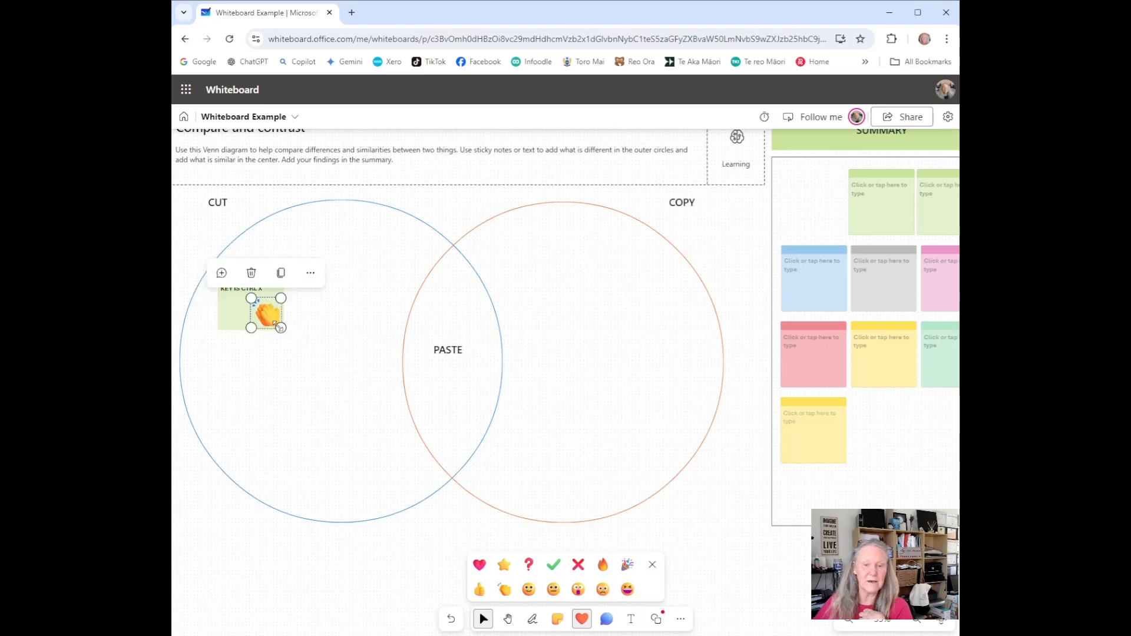
{"action": "left_click", "coordinate": [326, 341]}
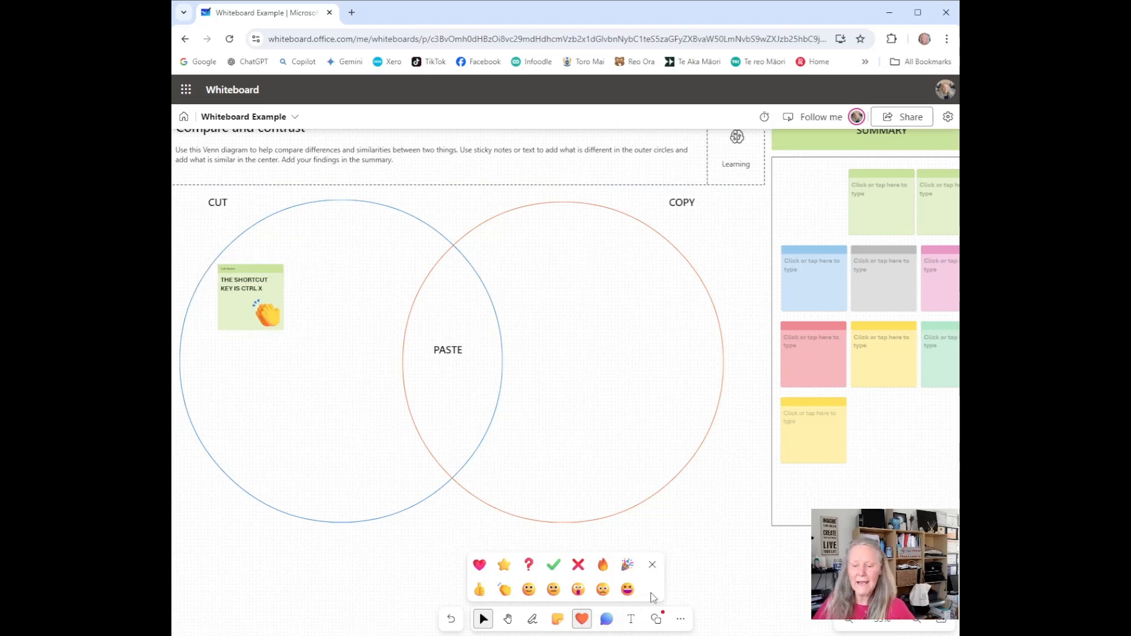
{"action": "left_click", "coordinate": [652, 564]}
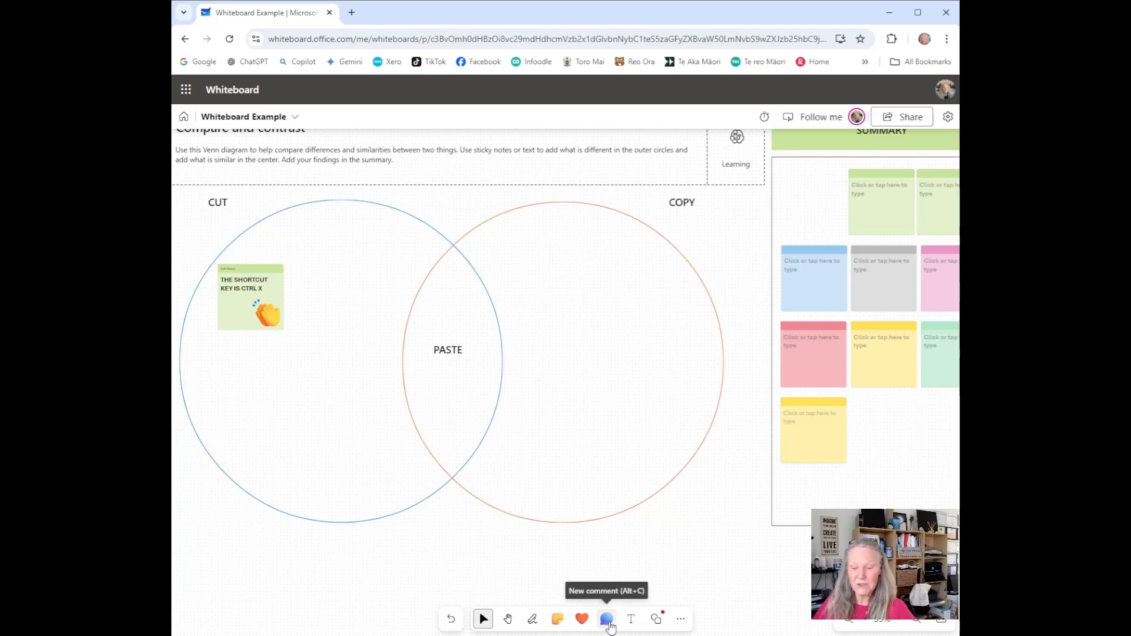
Post a new comment just below PASTE in the circle overlap reading "What shapes would go in here?" and close it
{"action": "left_click", "coordinate": [607, 620]}
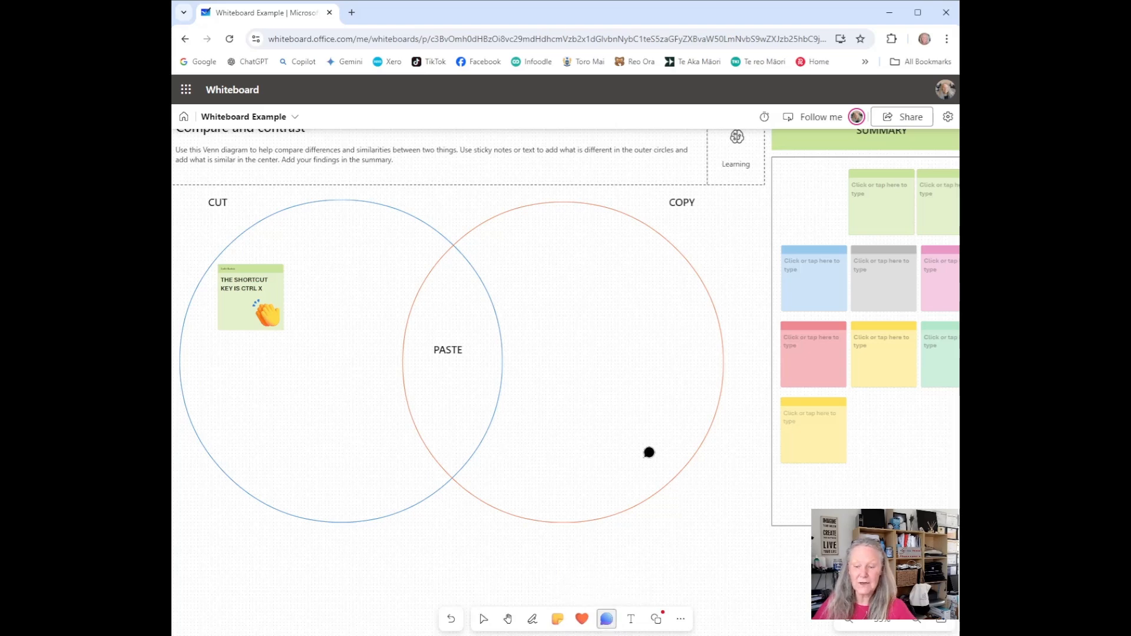
{"action": "left_click", "coordinate": [460, 376]}
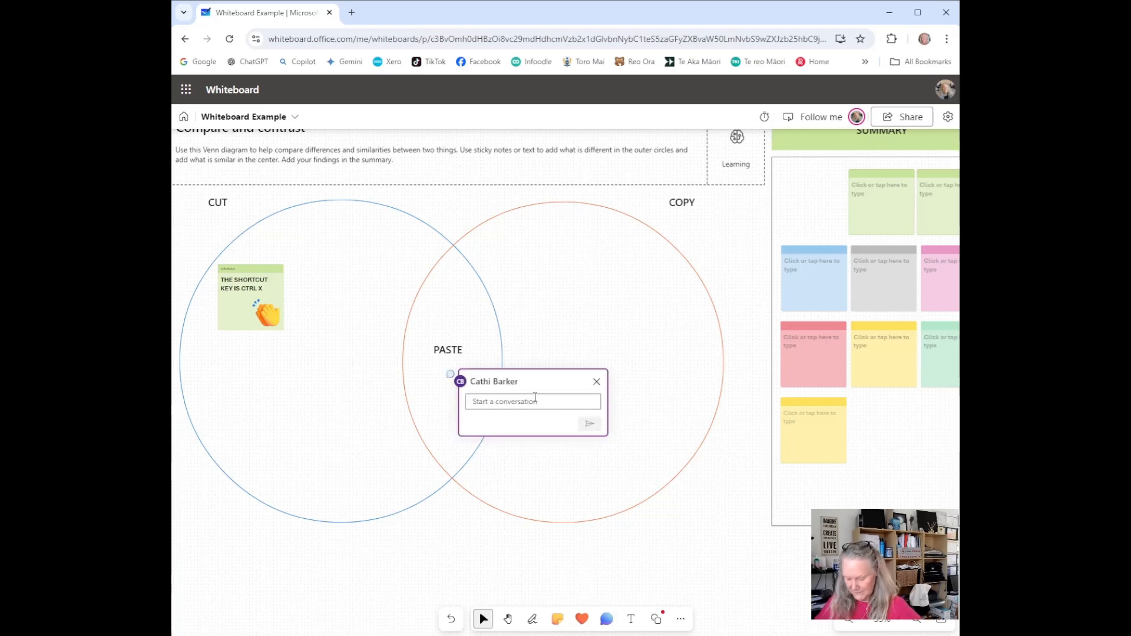
{"action": "type", "text": "wHAT"}
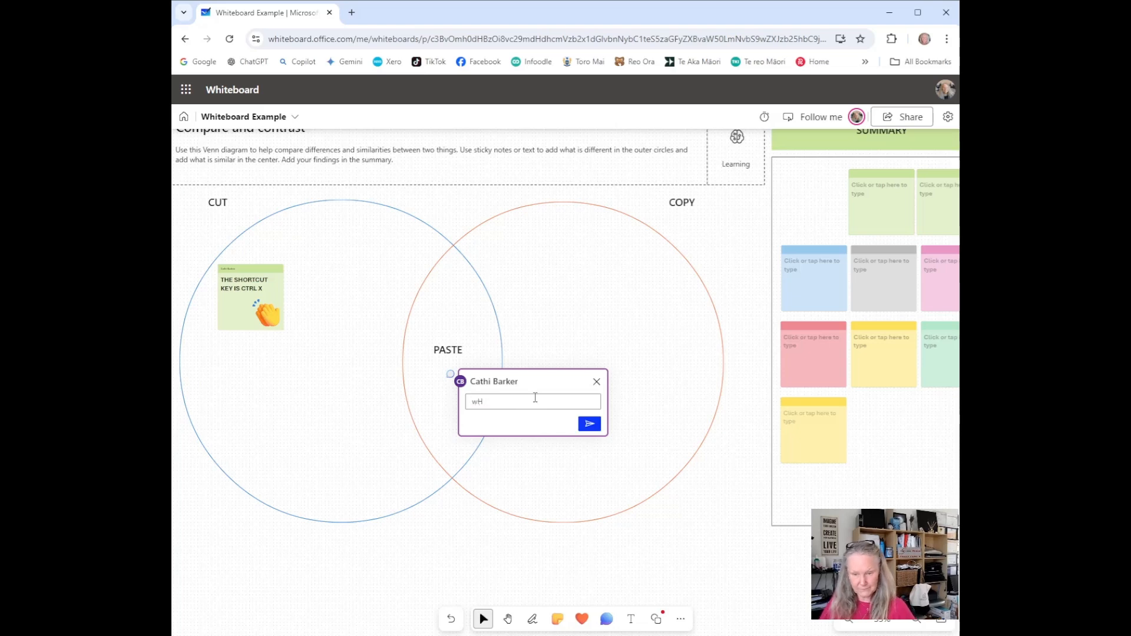
{"action": "key", "text": "BackSpace"}
{"action": "key", "text": "BackSpace"}
{"action": "type", "text": "What s"}
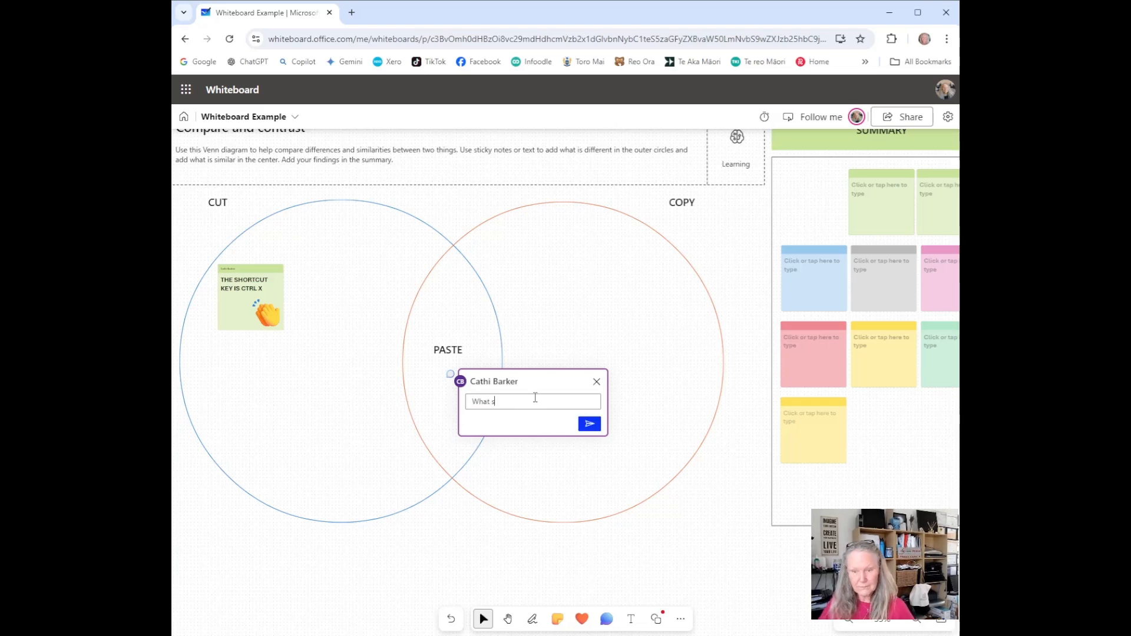
{"action": "type", "text": "go"}
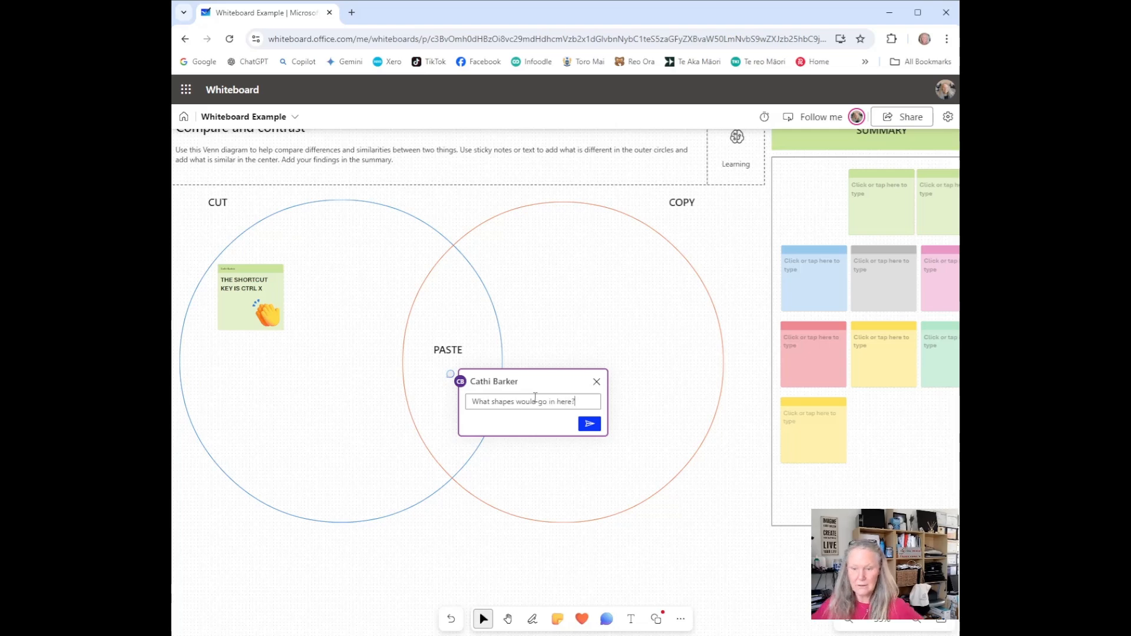
{"action": "left_click", "coordinate": [589, 423]}
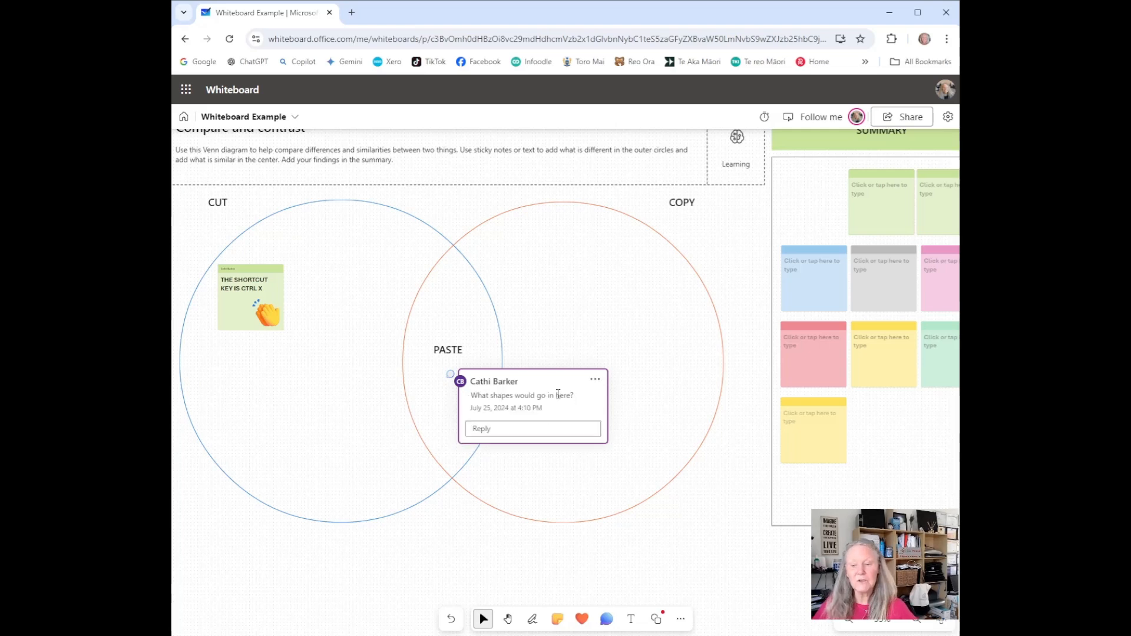
{"action": "left_click", "coordinate": [667, 395]}
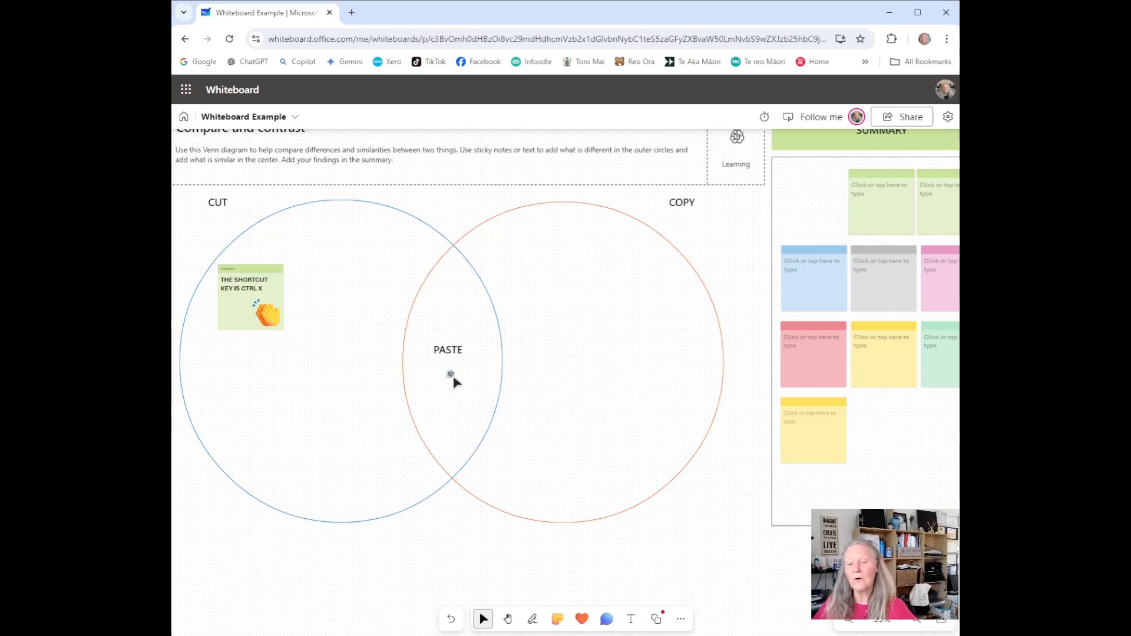
Edit the comment below PASTE so it reads "What is the shortcut key?" and post the change
{"action": "left_click", "coordinate": [453, 376]}
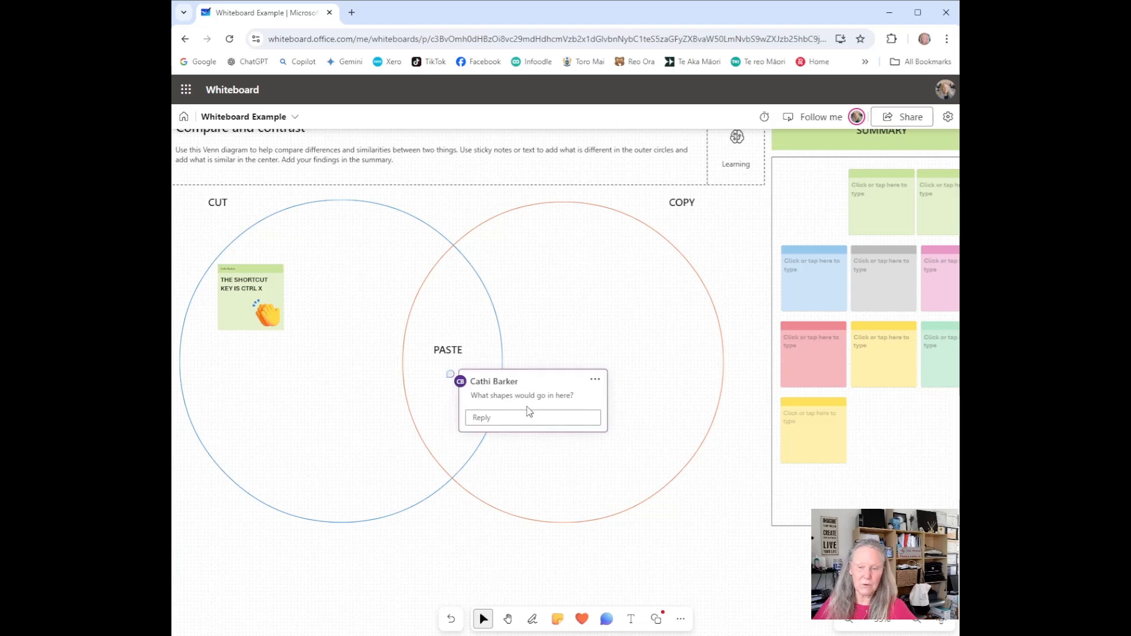
{"action": "left_click", "coordinate": [595, 379]}
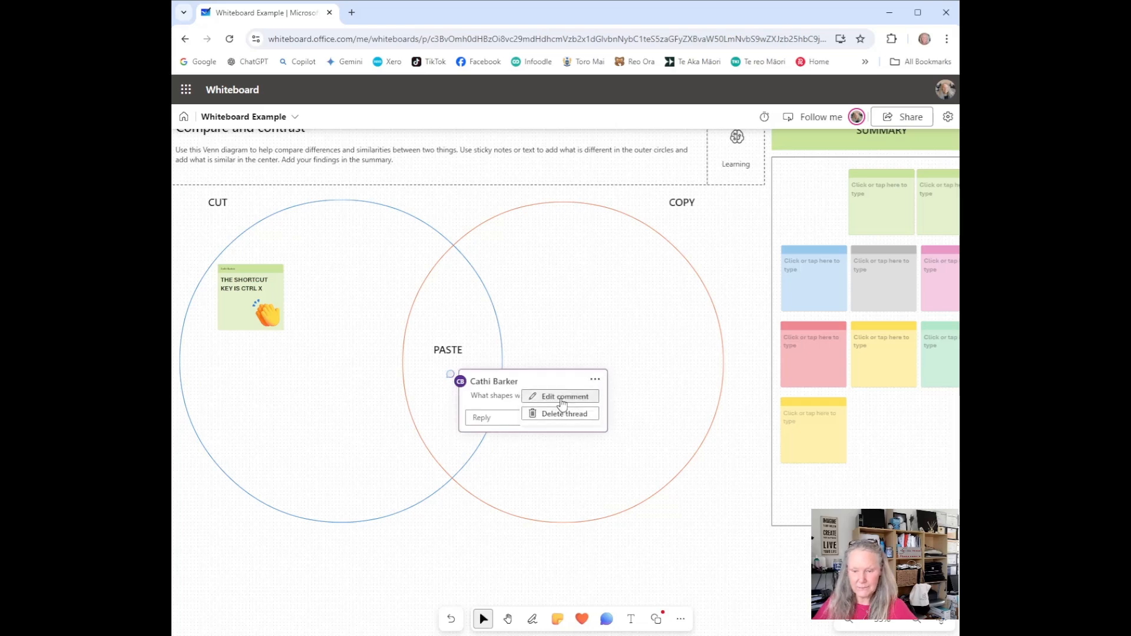
{"action": "left_click", "coordinate": [536, 397]}
{"action": "key", "text": "ctrl+a"}
{"action": "type", "text": "What is the shor"}
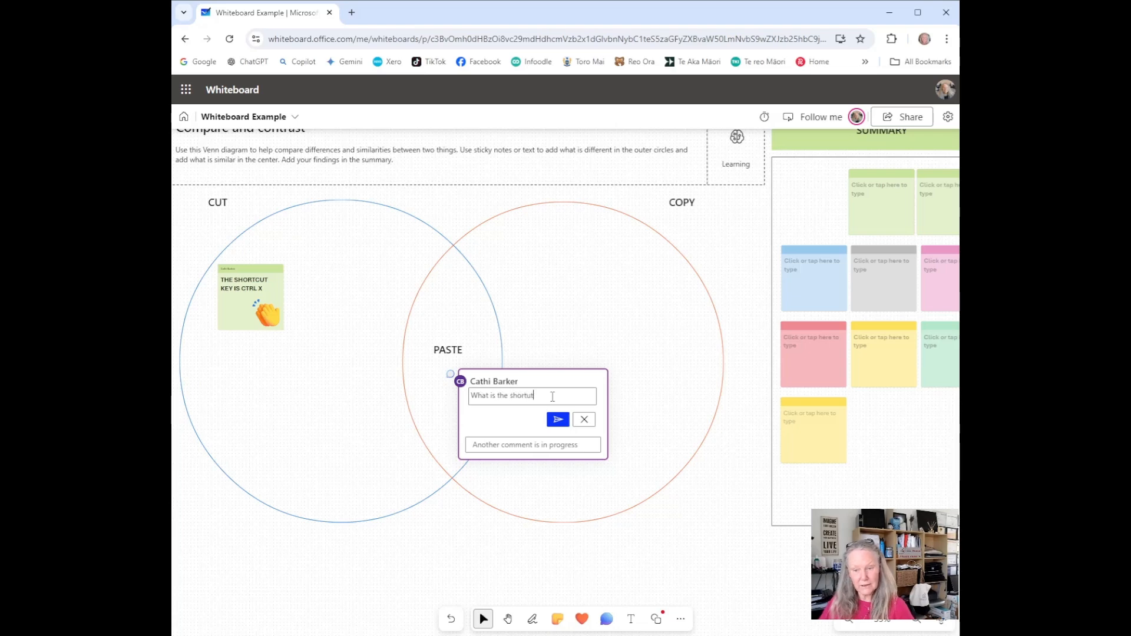
{"action": "type", "text": "tctut k"}
{"action": "key", "text": "BackSpace"}
{"action": "key", "text": "BackSpace"}
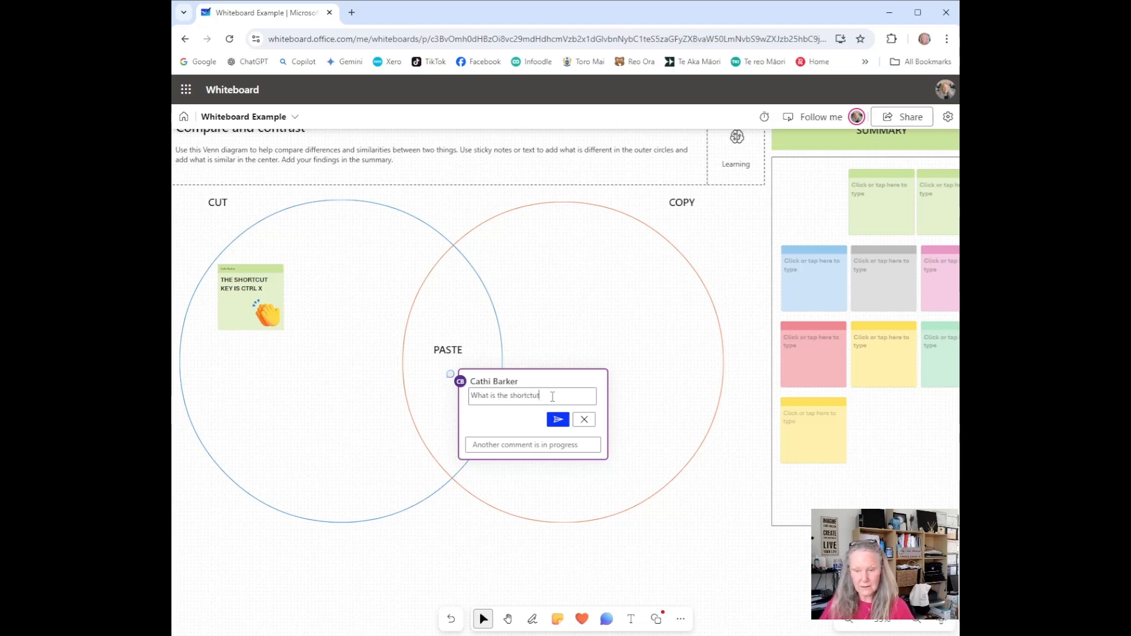
{"action": "type", "text": "t key"}
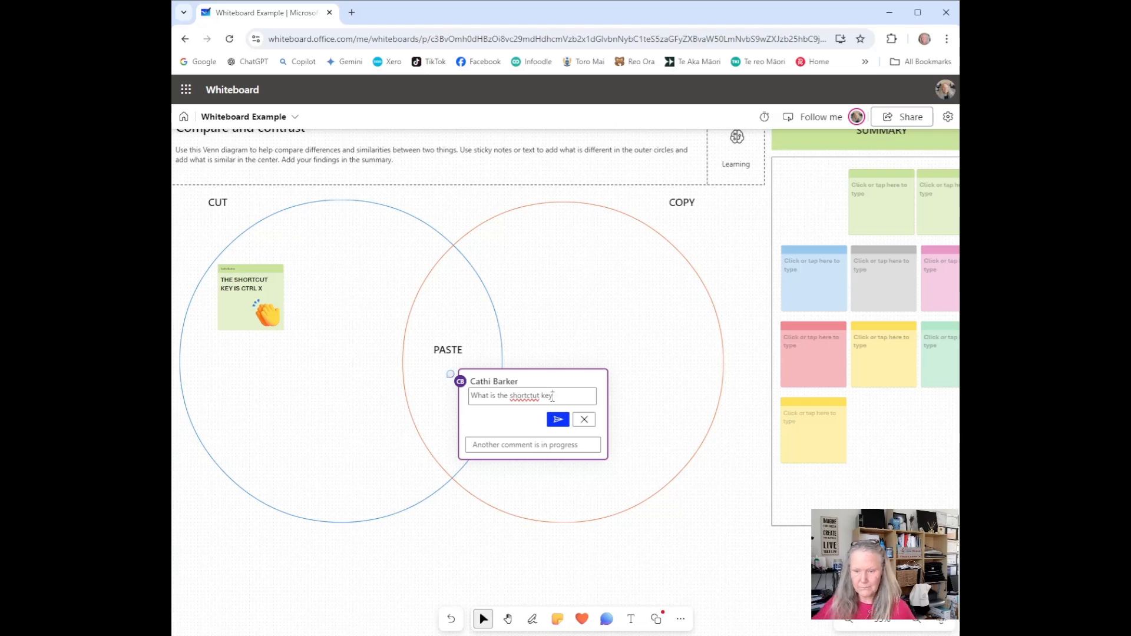
{"action": "double_click", "coordinate": [525, 395]}
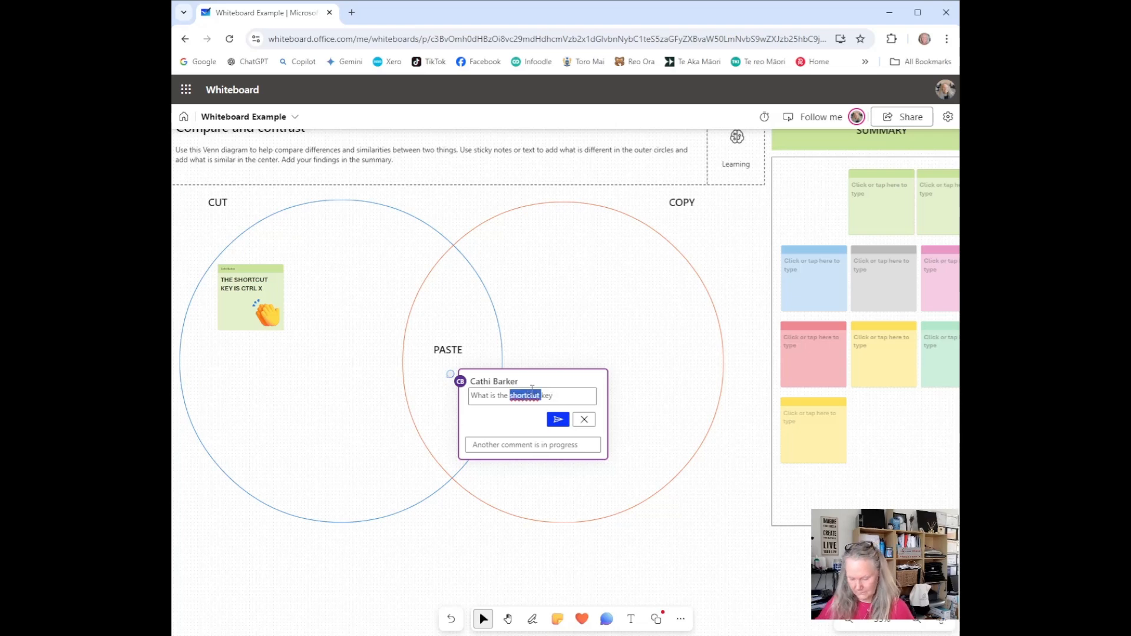
{"action": "type", "text": "shor"}
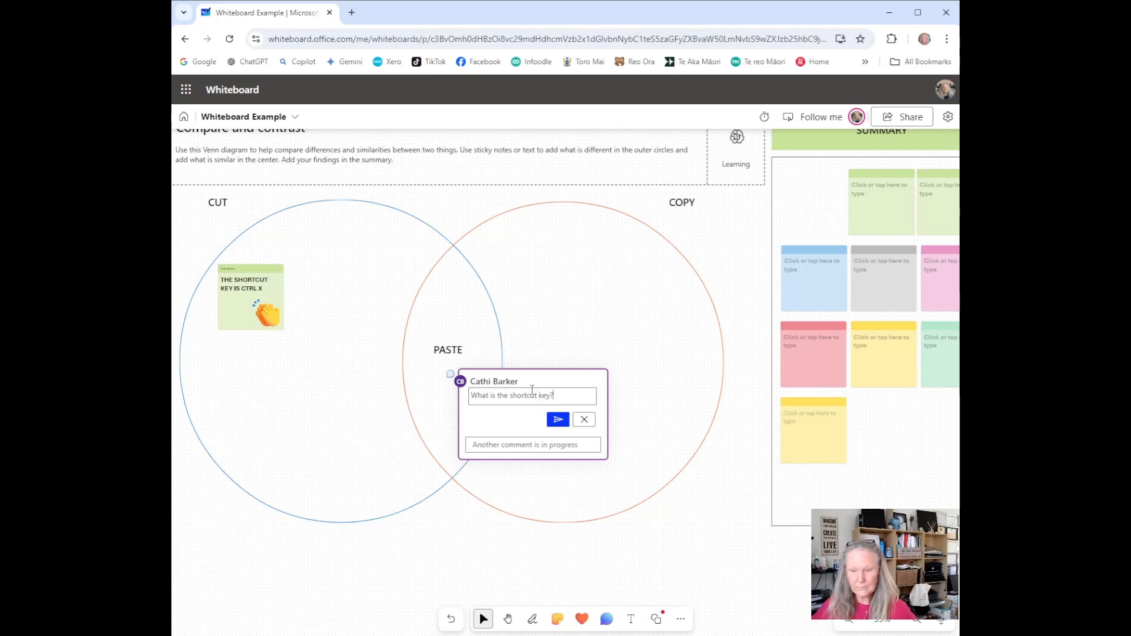
{"action": "left_click", "coordinate": [558, 419]}
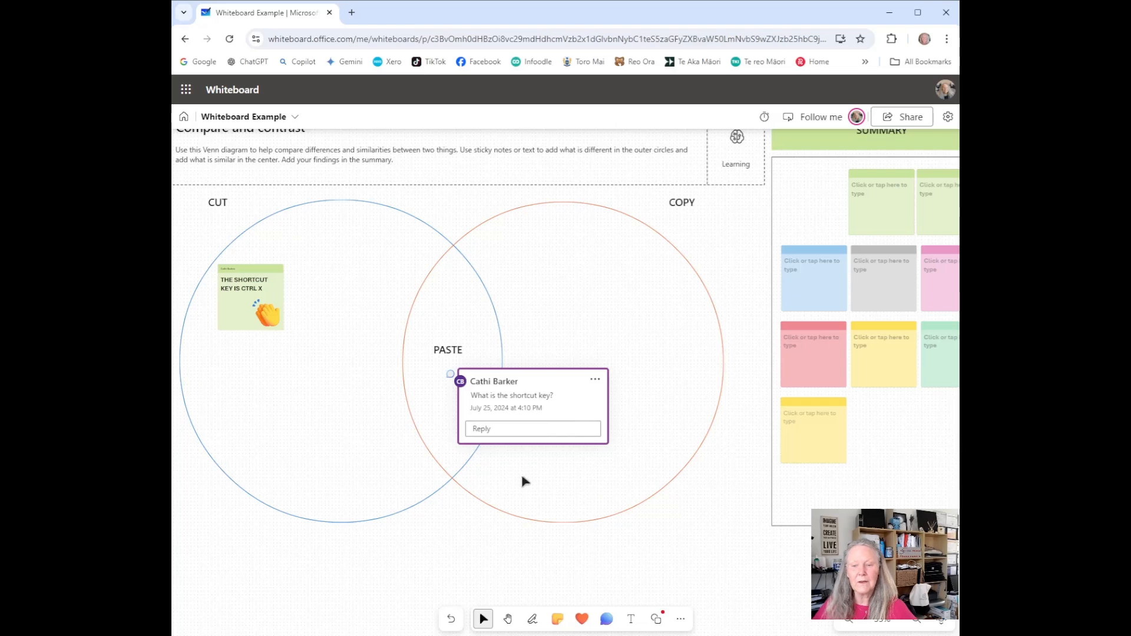
Post the reply "CTRL V" to the shortcut key comment
{"action": "left_click", "coordinate": [497, 429]}
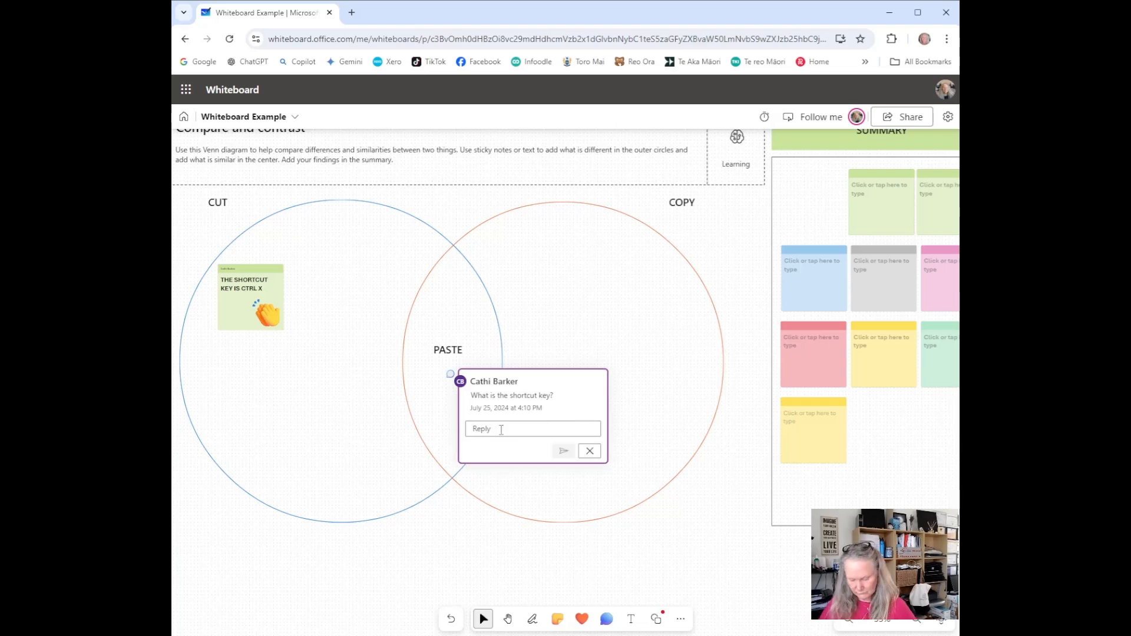
{"action": "type", "text": "Ct"}
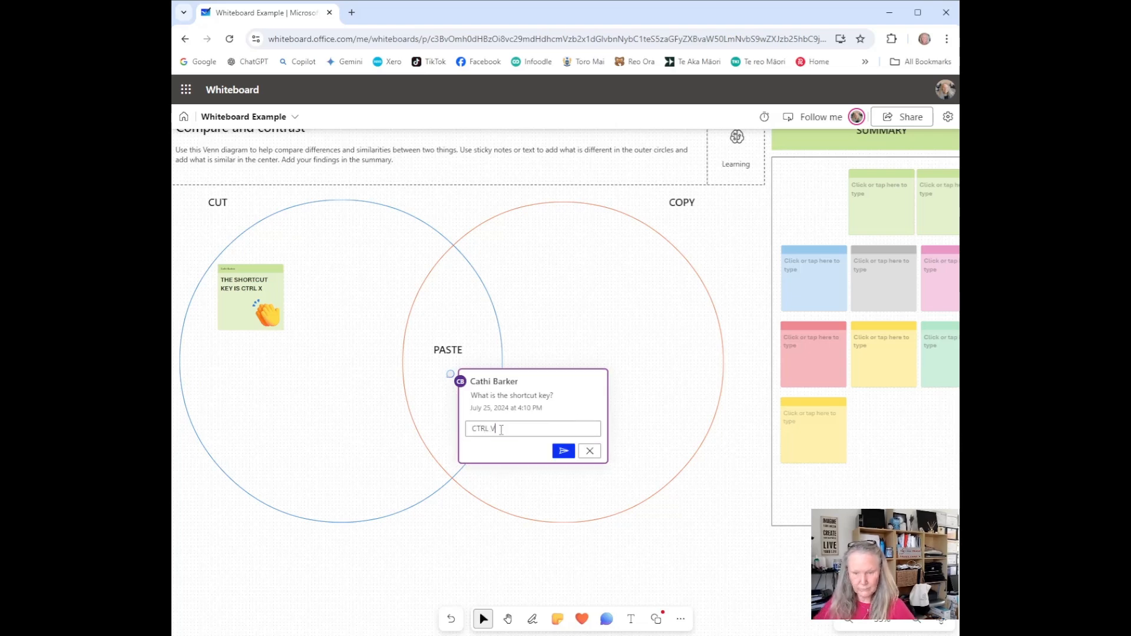
{"action": "type", "text": "RL V"}
{"action": "left_click", "coordinate": [563, 451]}
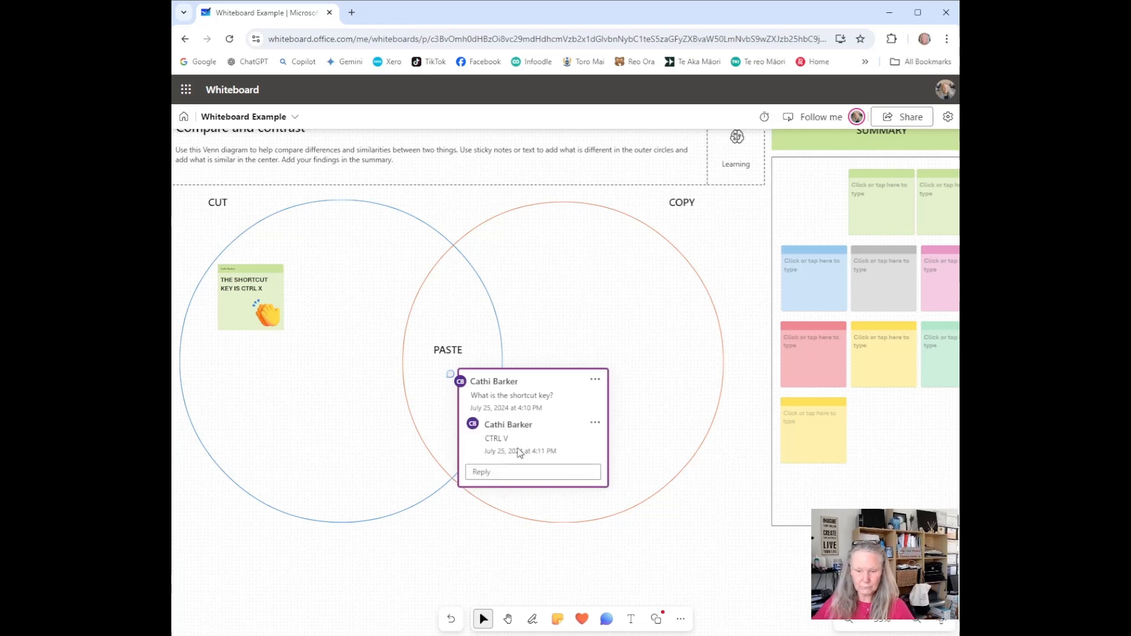
Post a second reply in the same comment thread reading "Windows Logo Key and V"
{"action": "left_click", "coordinate": [497, 472]}
{"action": "type", "text": "wINDOW"}
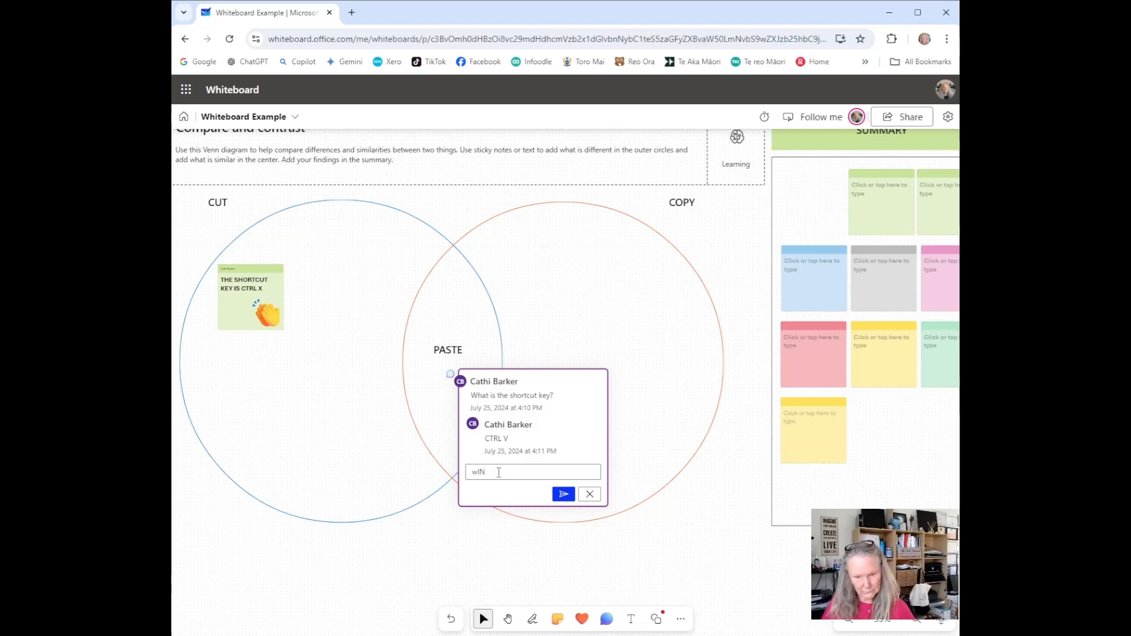
{"action": "key", "text": "BackSpace"}
{"action": "key", "text": "BackSpace"}
{"action": "key", "text": "BackSpace"}
{"action": "type", "text": "Windo"}
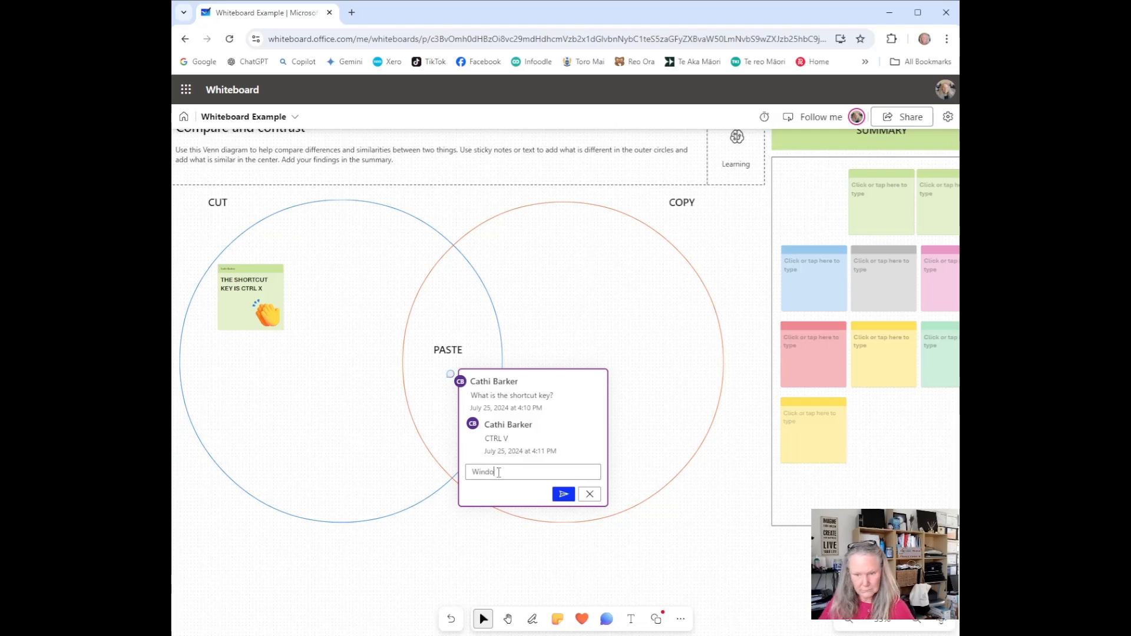
{"action": "type", "text": "ws Logo Key and V"}
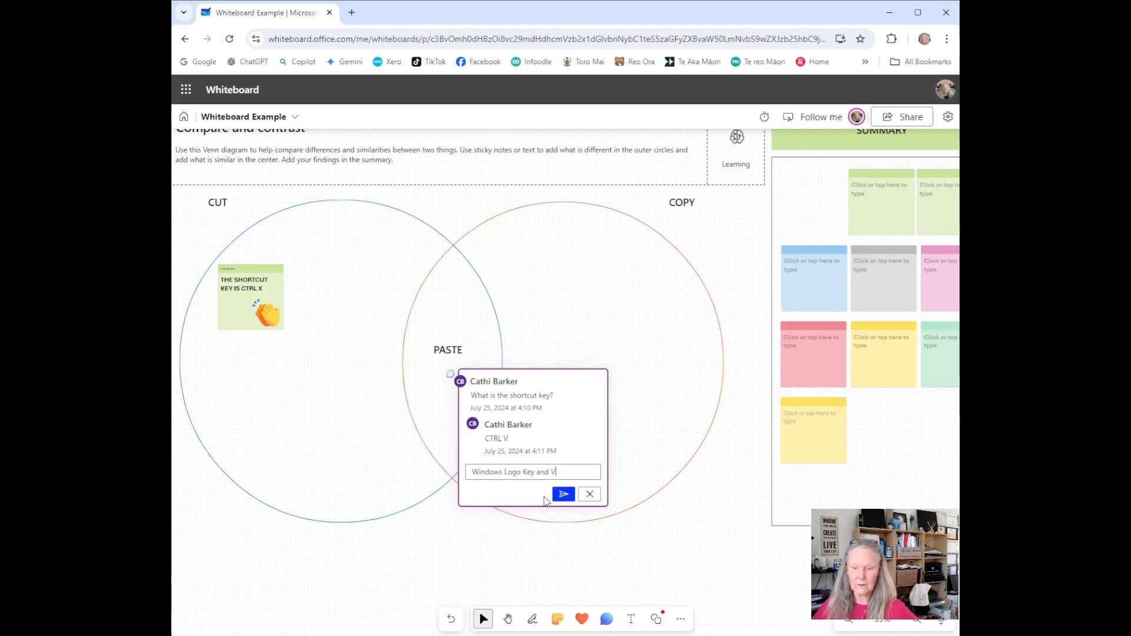
{"action": "left_click", "coordinate": [563, 494]}
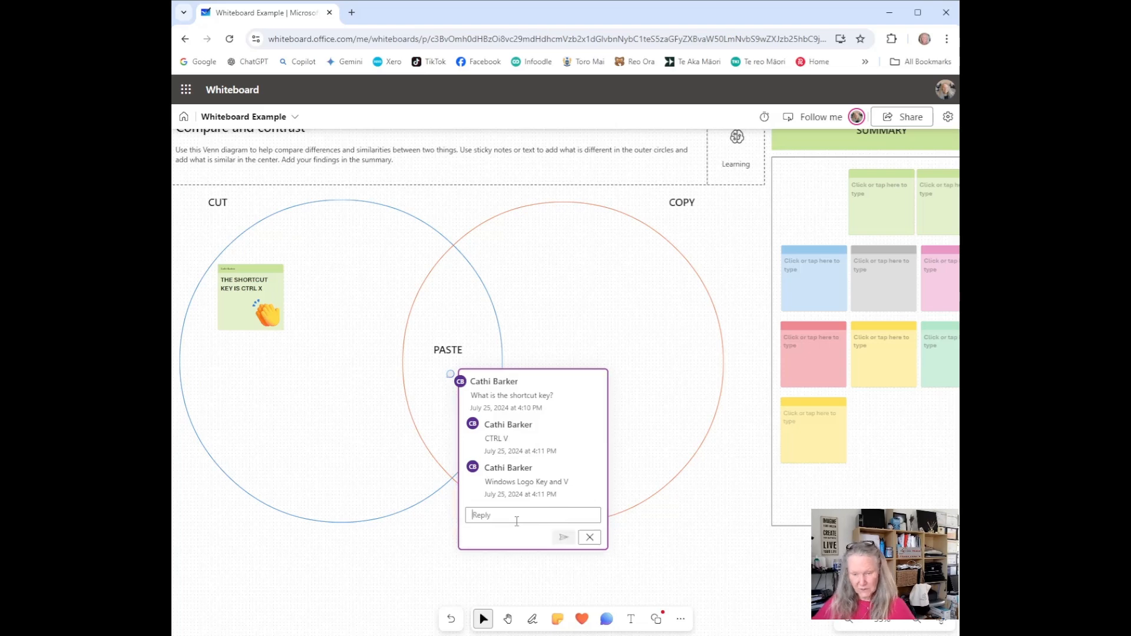
Post a third reply reading "ENTER" and close the comment thread
{"action": "type", "text": "ENTER"}
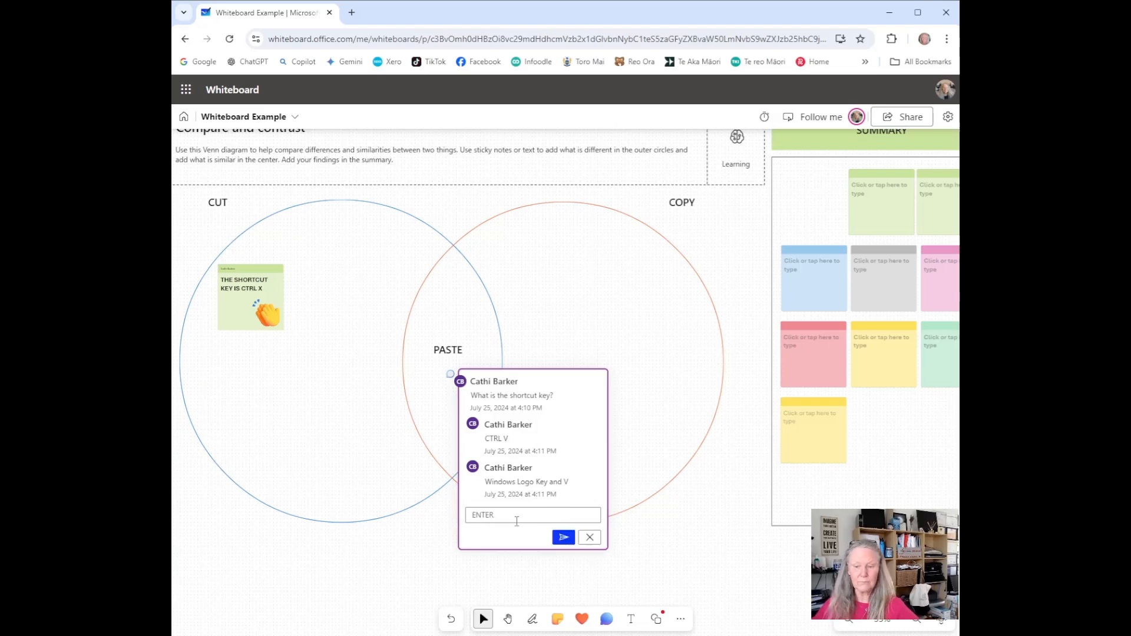
{"action": "left_click", "coordinate": [563, 537]}
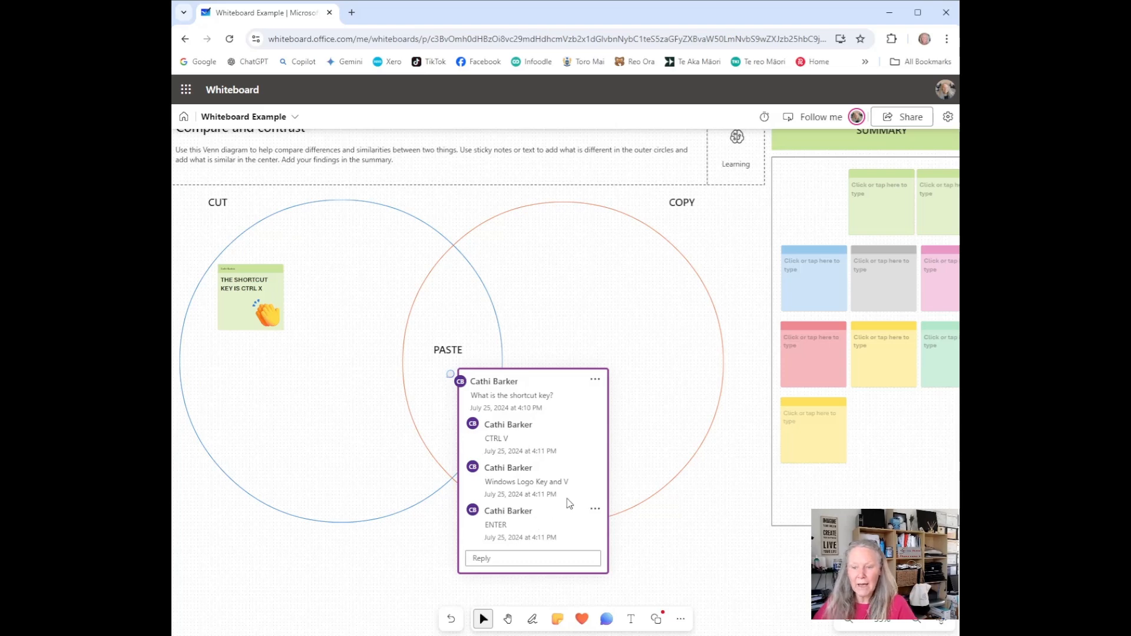
{"action": "left_click", "coordinate": [729, 494]}
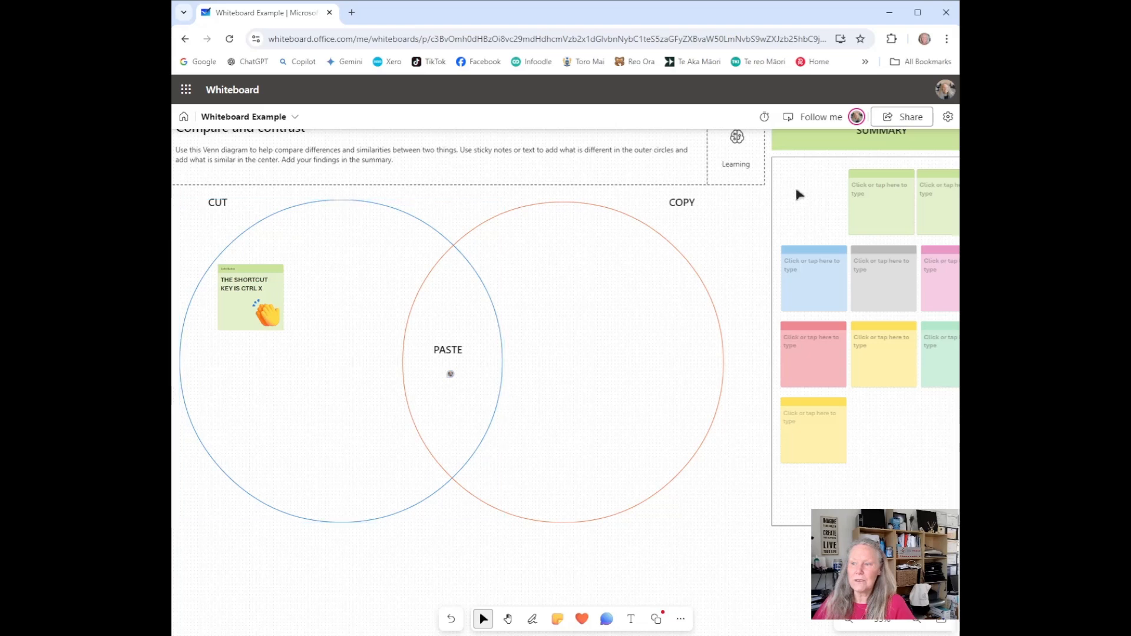
Examine the whiteboard's Authors setting for showing note authors and close it
{"action": "left_click", "coordinate": [948, 117]}
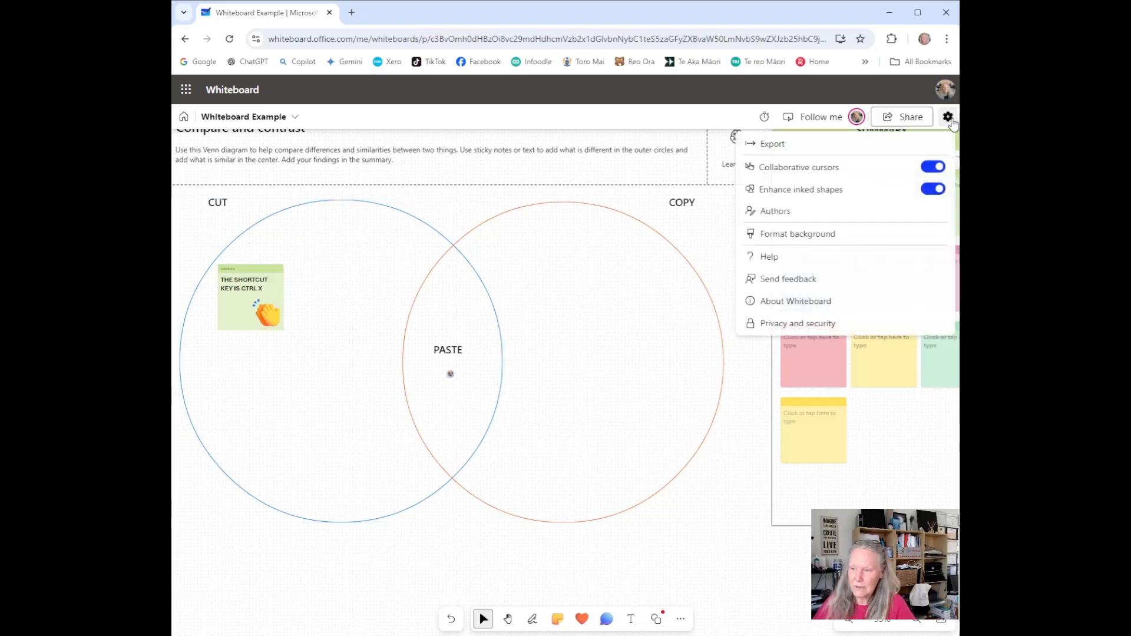
{"action": "left_click", "coordinate": [762, 212]}
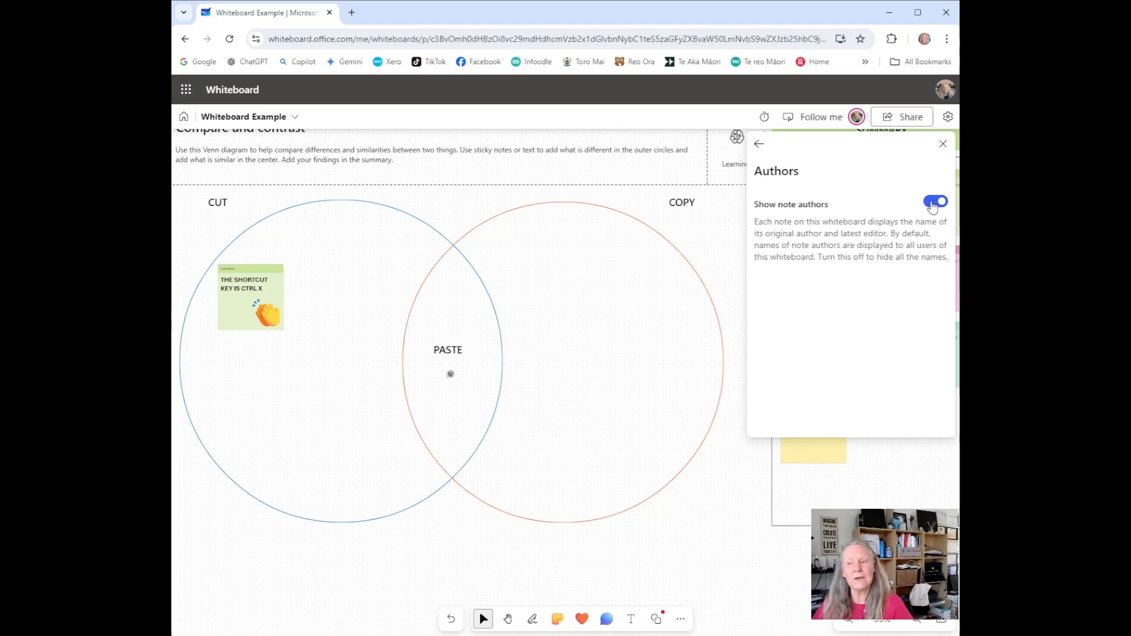
{"action": "left_click", "coordinate": [943, 144]}
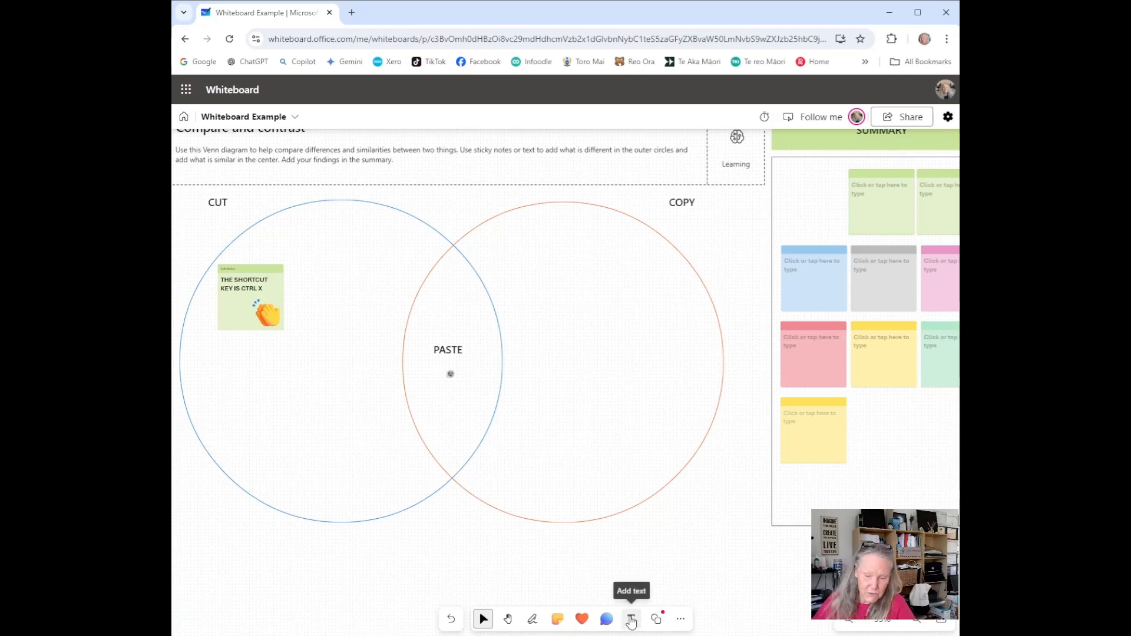
Add a text box reading "Add text anywhere" in the lower part of the COPY circle
{"action": "left_click", "coordinate": [630, 619]}
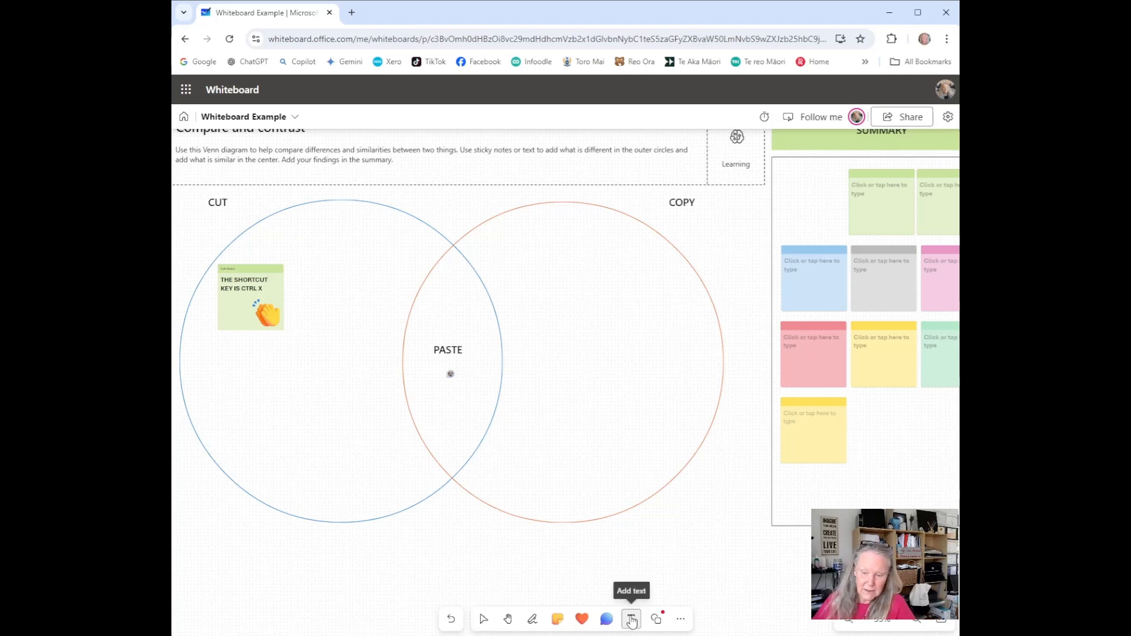
{"action": "left_click", "coordinate": [585, 437]}
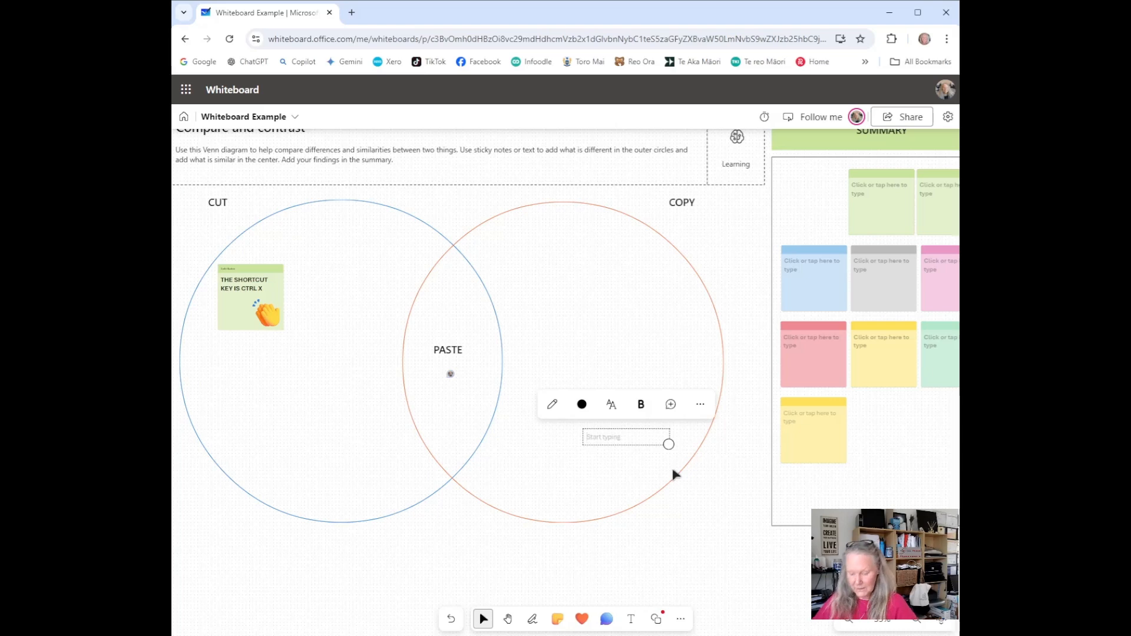
{"action": "type", "text": "Add"}
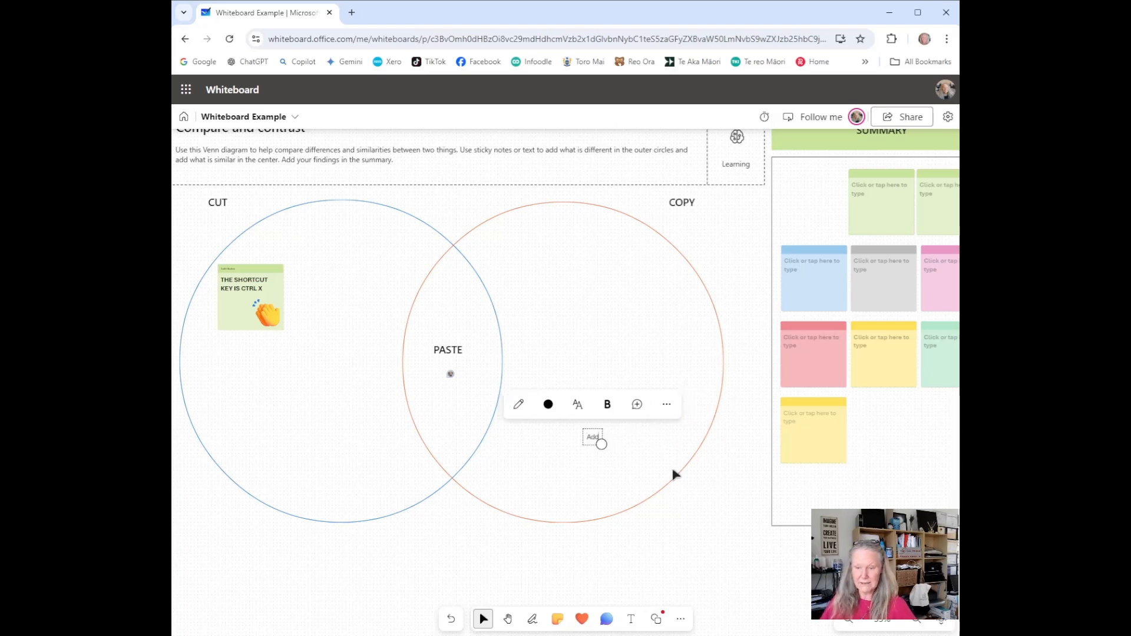
{"action": "type", "text": " text anywhere"}
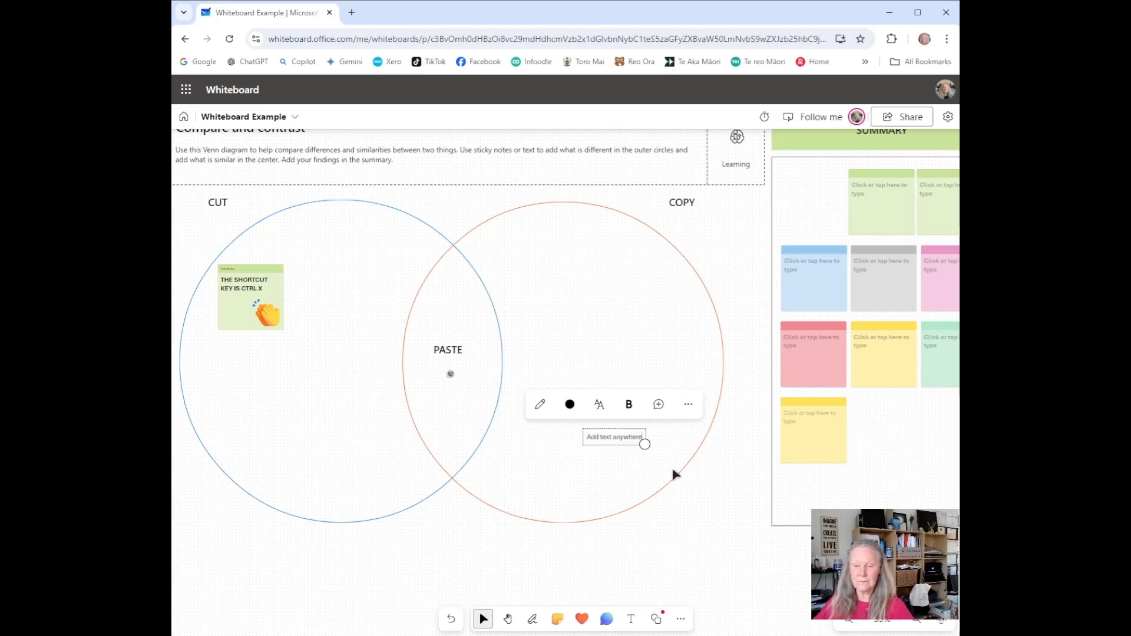
Colour the "Add text anywhere" text dark green and look at its bold, italic and underline options
{"action": "key", "text": "ctrl+a"}
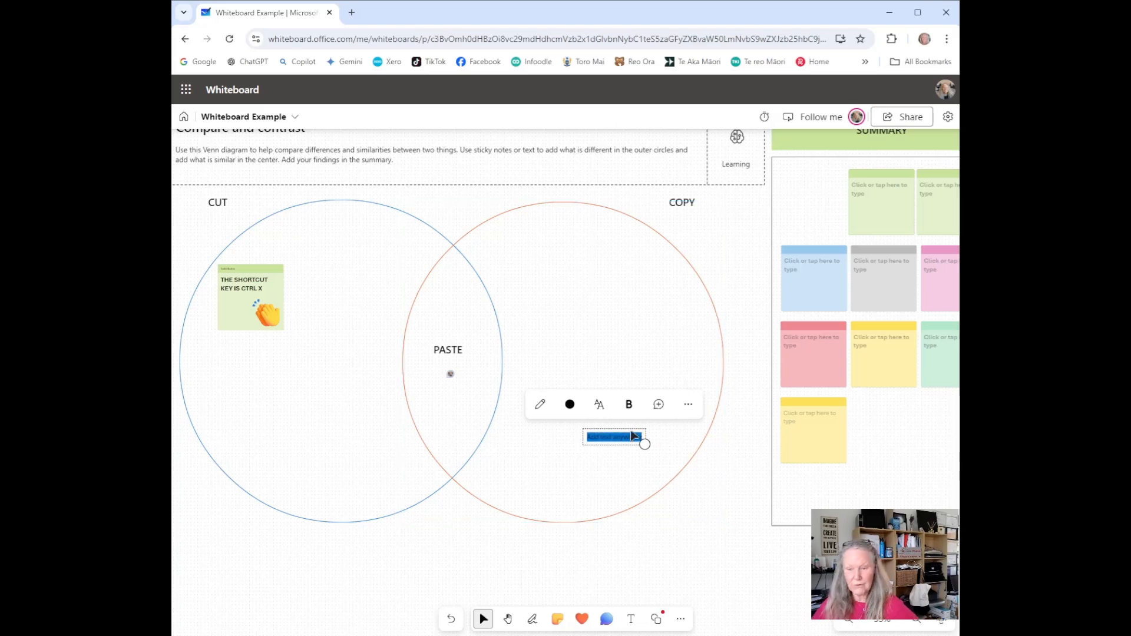
{"action": "left_click", "coordinate": [569, 404]}
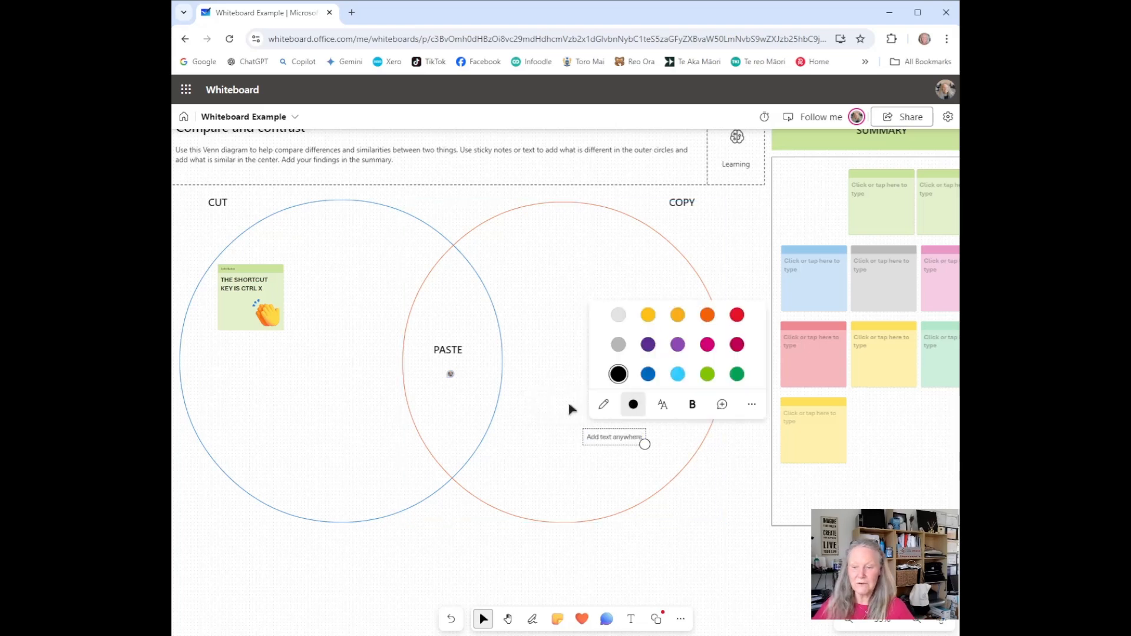
{"action": "left_click", "coordinate": [737, 373]}
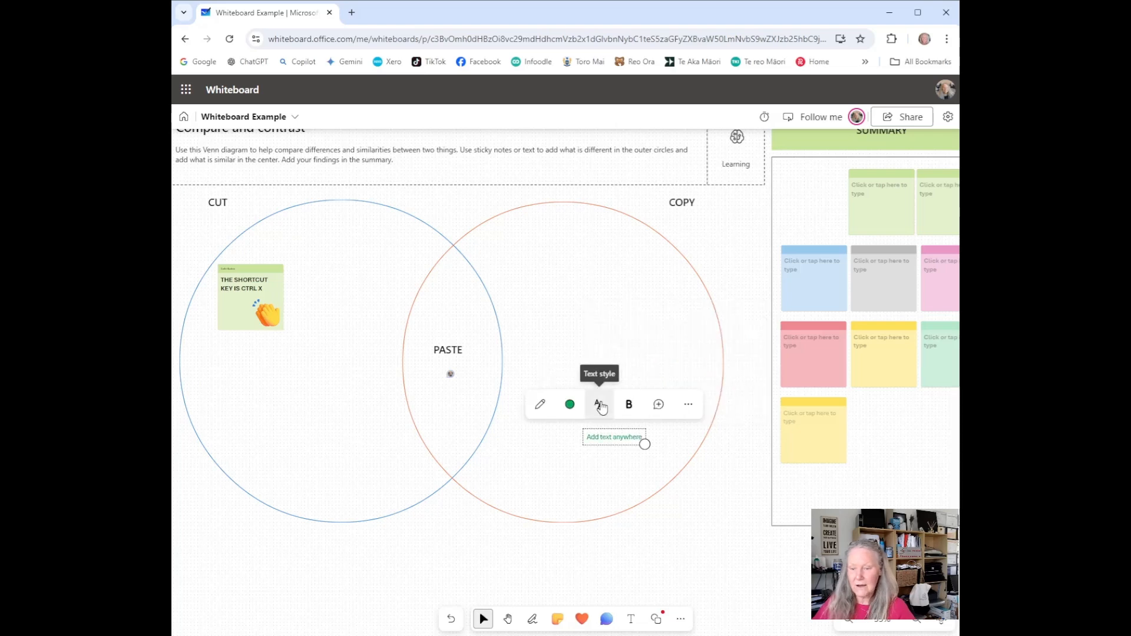
{"action": "left_click", "coordinate": [629, 404]}
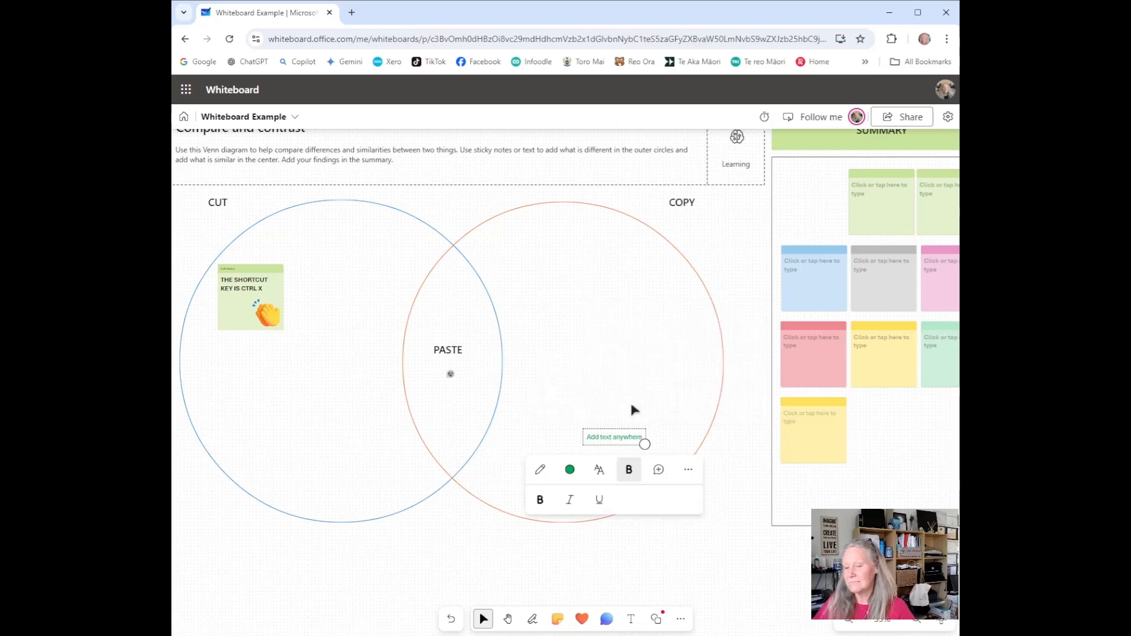
{"action": "left_click", "coordinate": [686, 396]}
Enlarge the green text to about twice its size and move it below the circles, centred under their overlap
{"action": "left_click", "coordinate": [633, 437]}
{"action": "left_click_drag", "start_coordinate": [644, 444], "coordinate": [704, 483]}
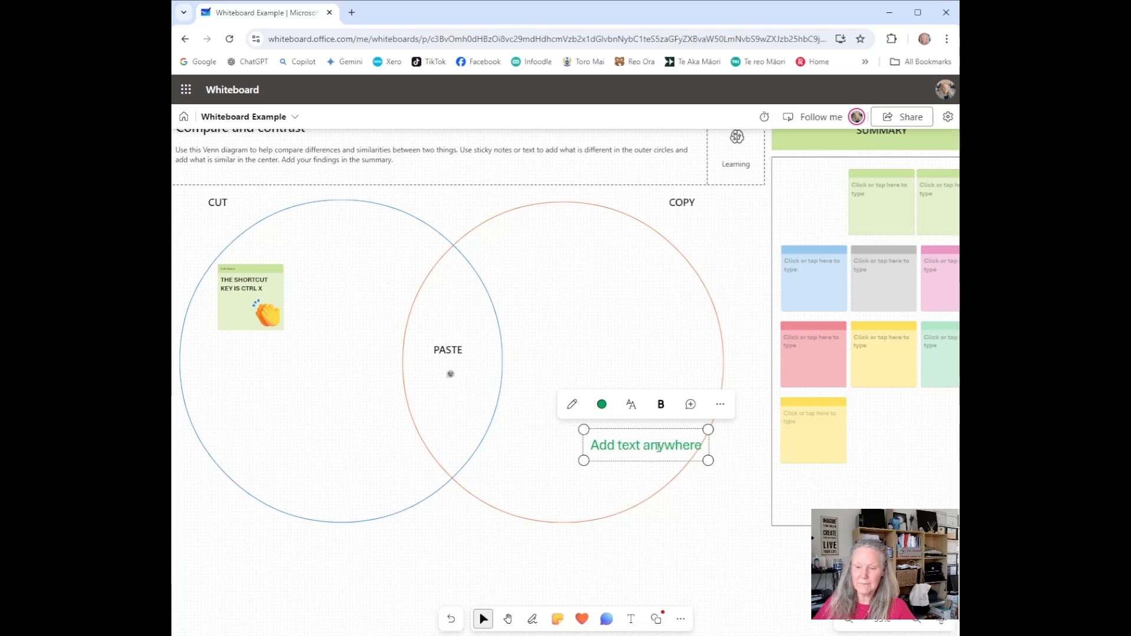
{"action": "left_click_drag", "start_coordinate": [656, 429], "coordinate": [477, 542]}
{"action": "left_click", "coordinate": [629, 447]}
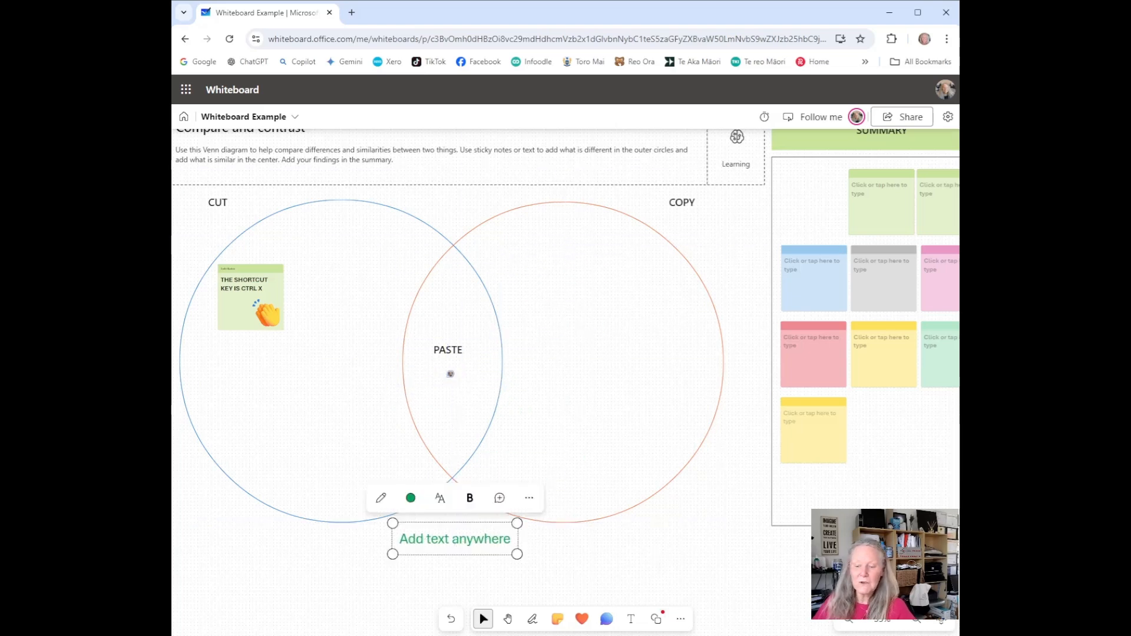
Insert a rounded rectangle in the upper part of the COPY circle, enlarge it about threefold and label it "Start"
{"action": "left_click", "coordinate": [656, 619]}
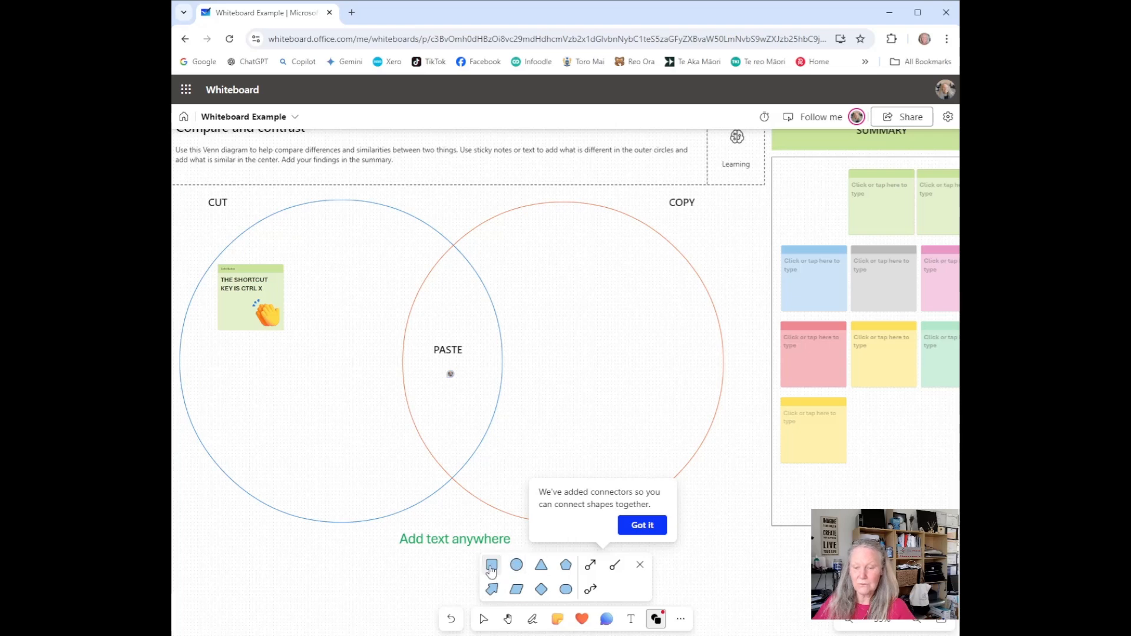
{"action": "left_click", "coordinate": [565, 589]}
{"action": "left_click", "coordinate": [553, 298]}
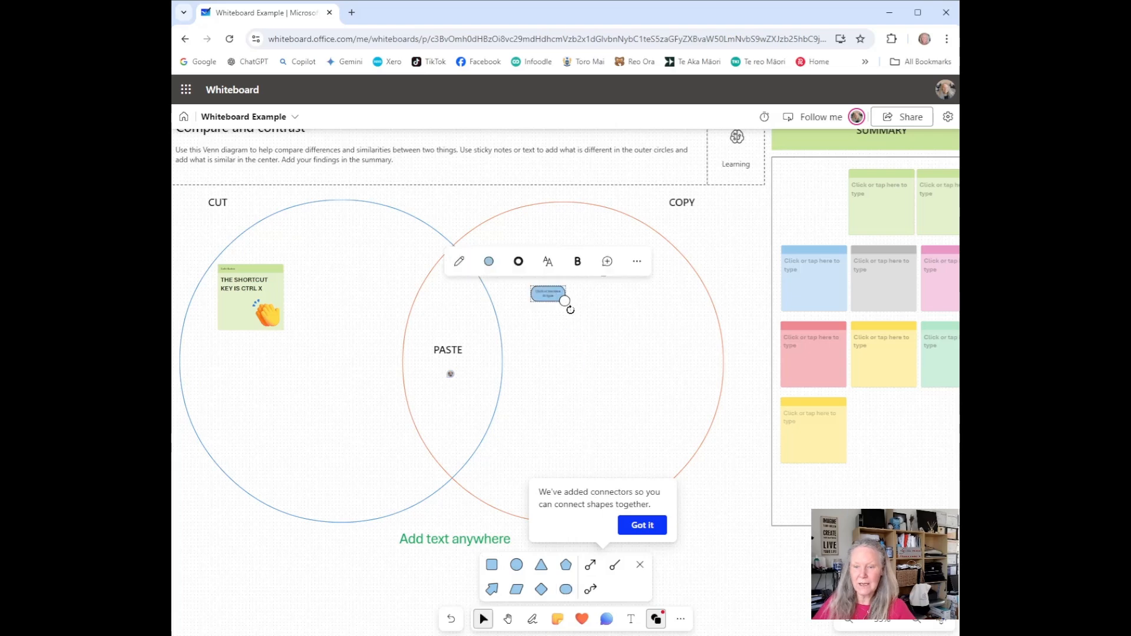
{"action": "left_click_drag", "start_coordinate": [564, 301], "coordinate": [637, 332]}
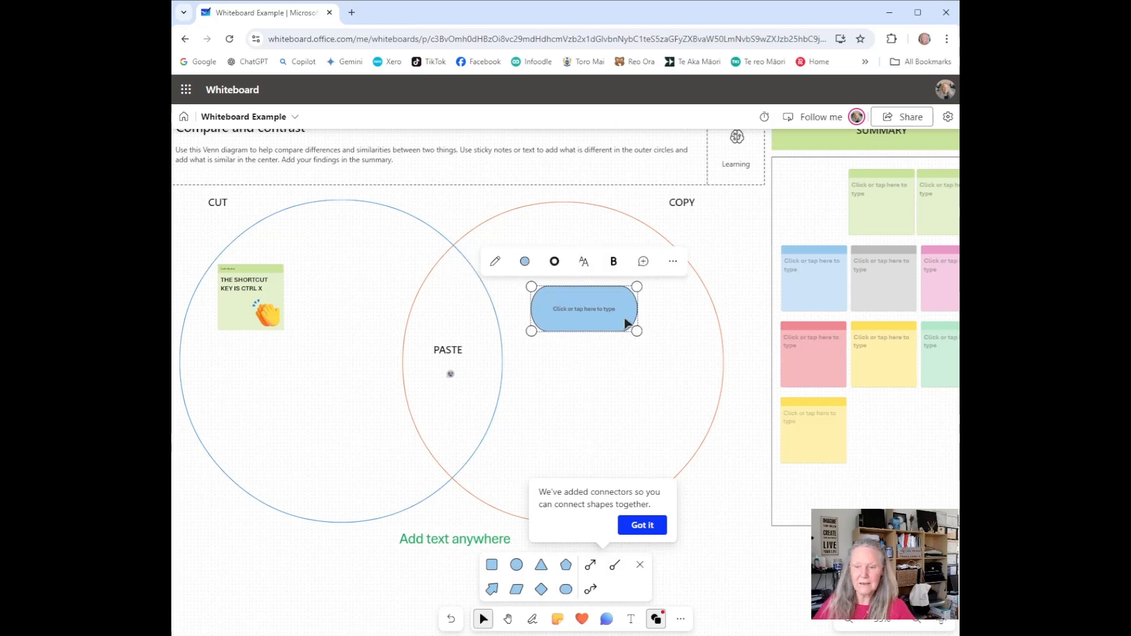
{"action": "left_click", "coordinate": [582, 308]}
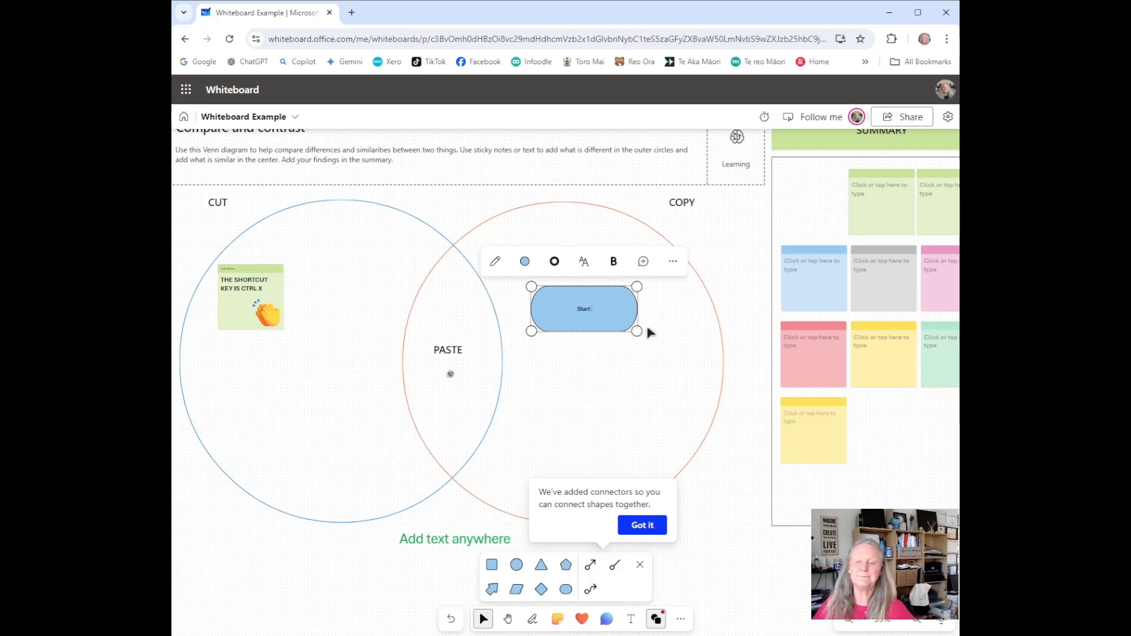
Insert a square below the Start shape in the COPY circle and stretch it into a rectangle about twice as wide
{"action": "left_click", "coordinate": [673, 320]}
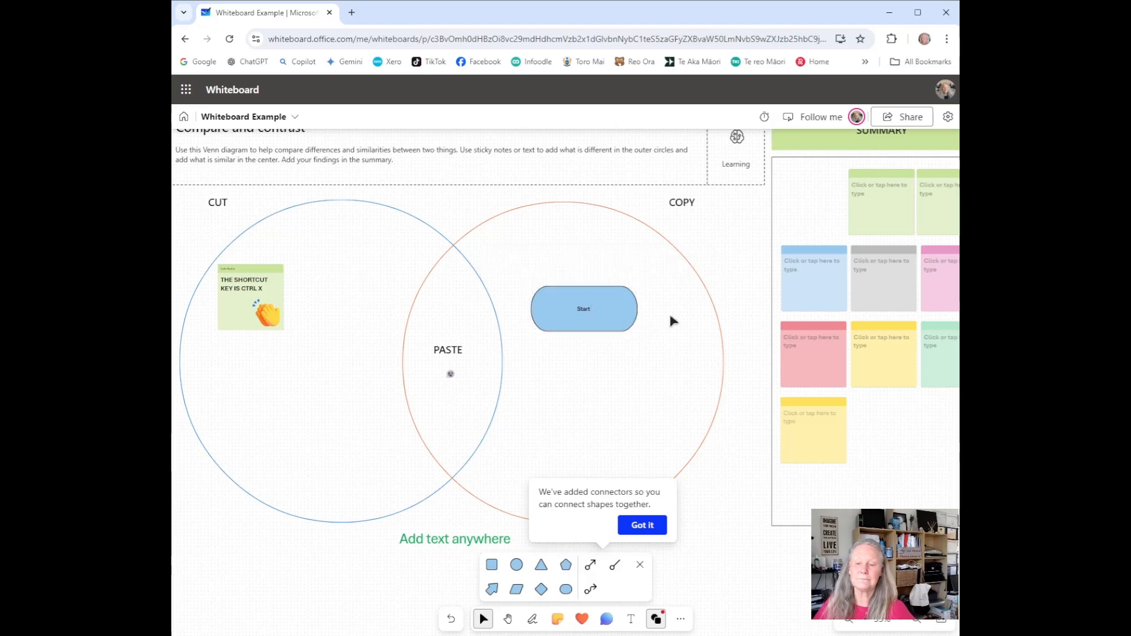
{"action": "left_click", "coordinate": [492, 565]}
{"action": "left_click", "coordinate": [576, 392]}
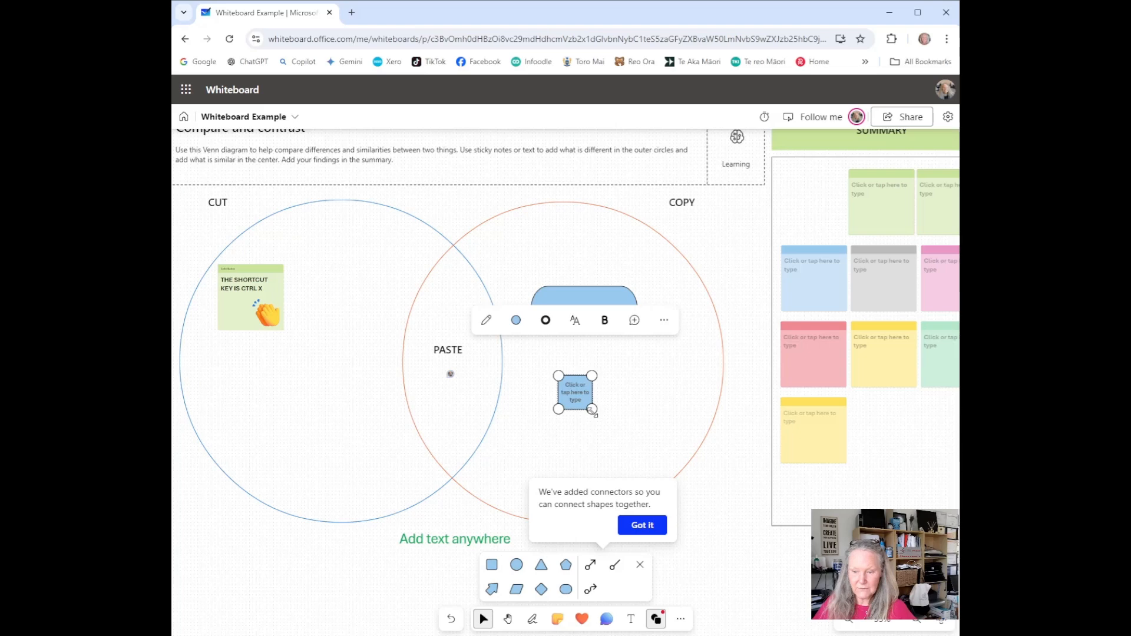
{"action": "mouse_move", "coordinate": [592, 409]}
{"action": "left_mouse_down"}
{"action": "mouse_move", "coordinate": [631, 422]}
{"action": "mouse_move", "coordinate": [596, 405]}
{"action": "left_mouse_up"}
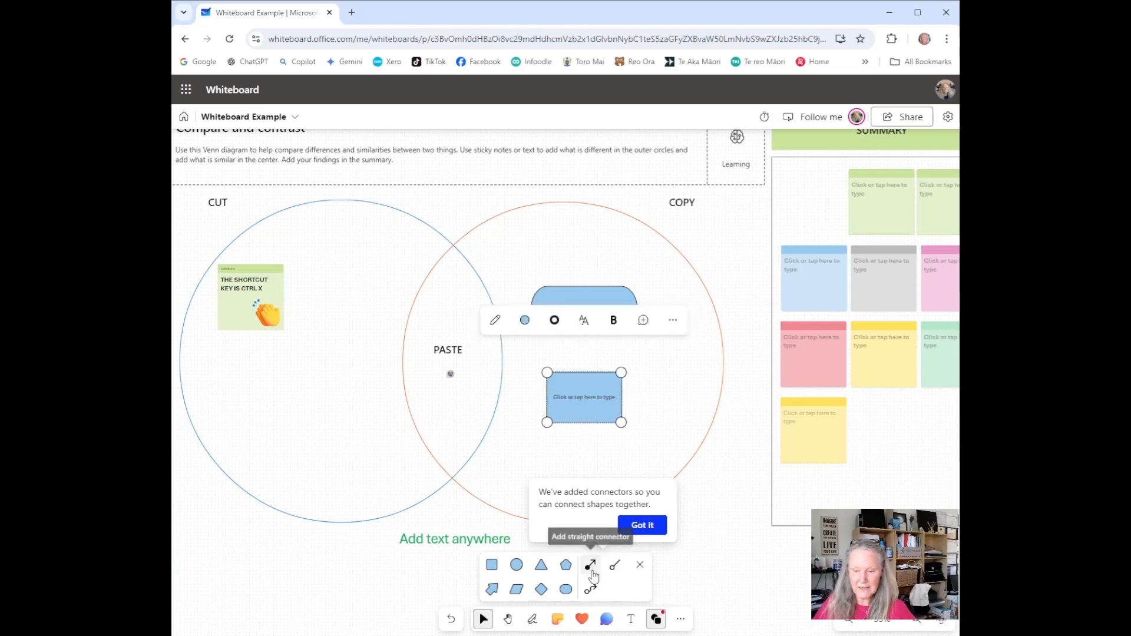
Try to join the Start shape to the rectangle with an elbow connector, and move its lower end to the COPY circle's left edge
{"action": "left_click", "coordinate": [590, 589]}
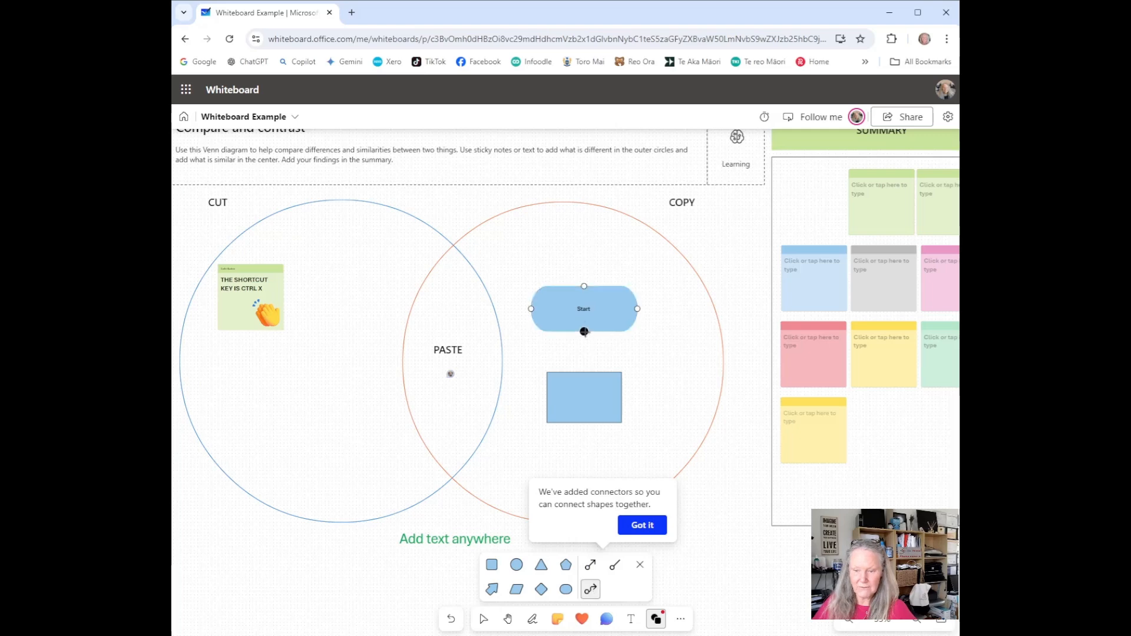
{"action": "left_click_drag", "start_coordinate": [583, 332], "coordinate": [584, 371]}
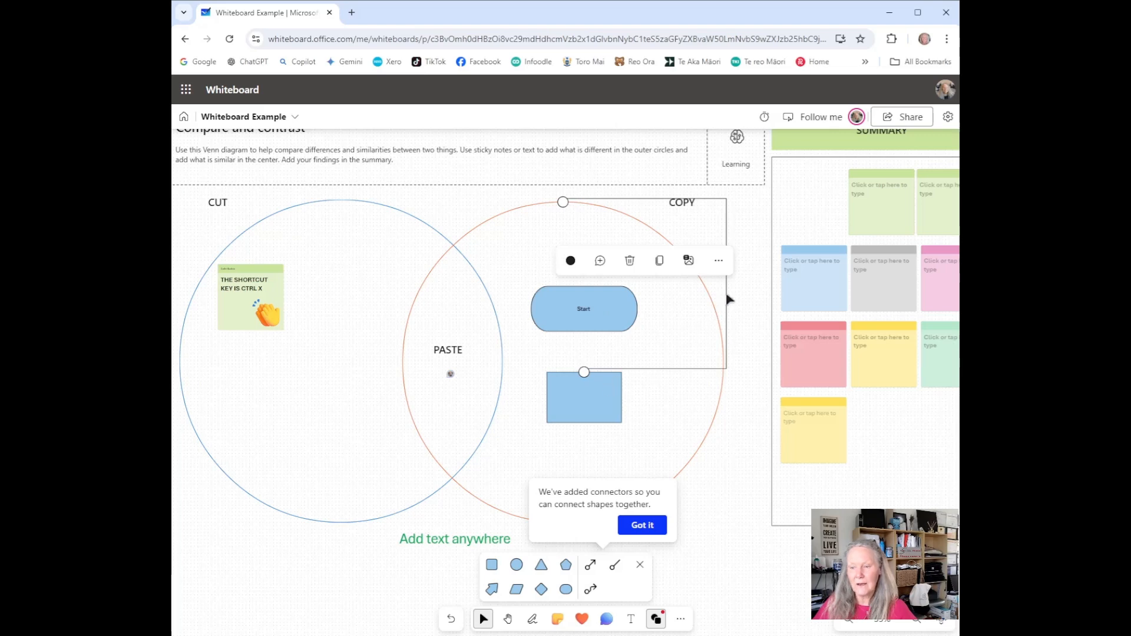
{"action": "left_click", "coordinate": [648, 526]}
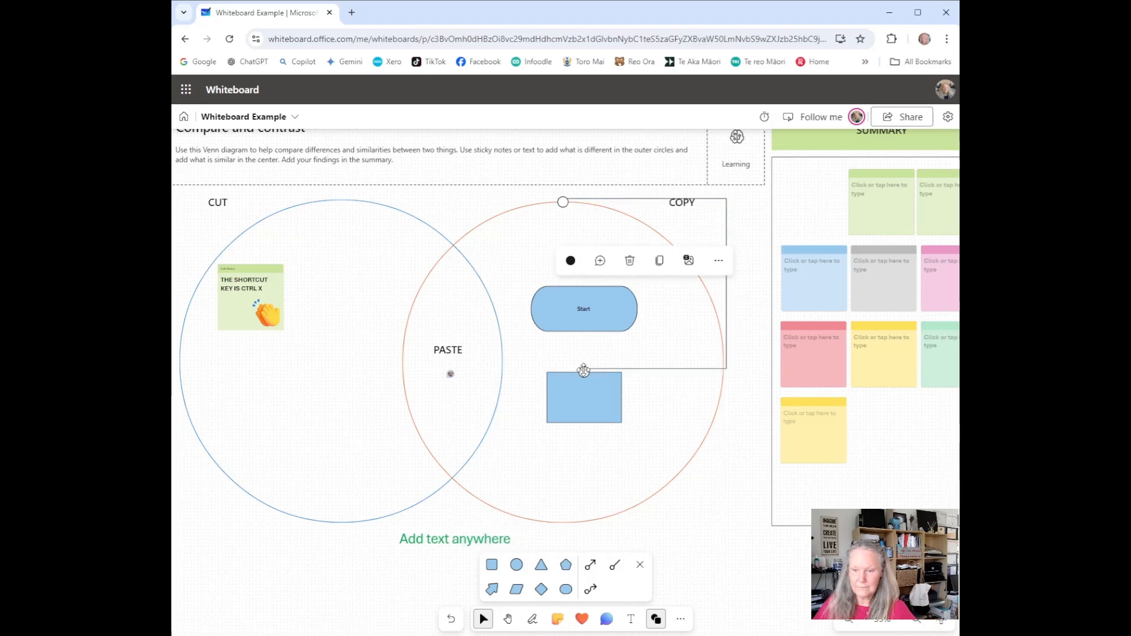
{"action": "left_click_drag", "start_coordinate": [583, 371], "coordinate": [456, 369]}
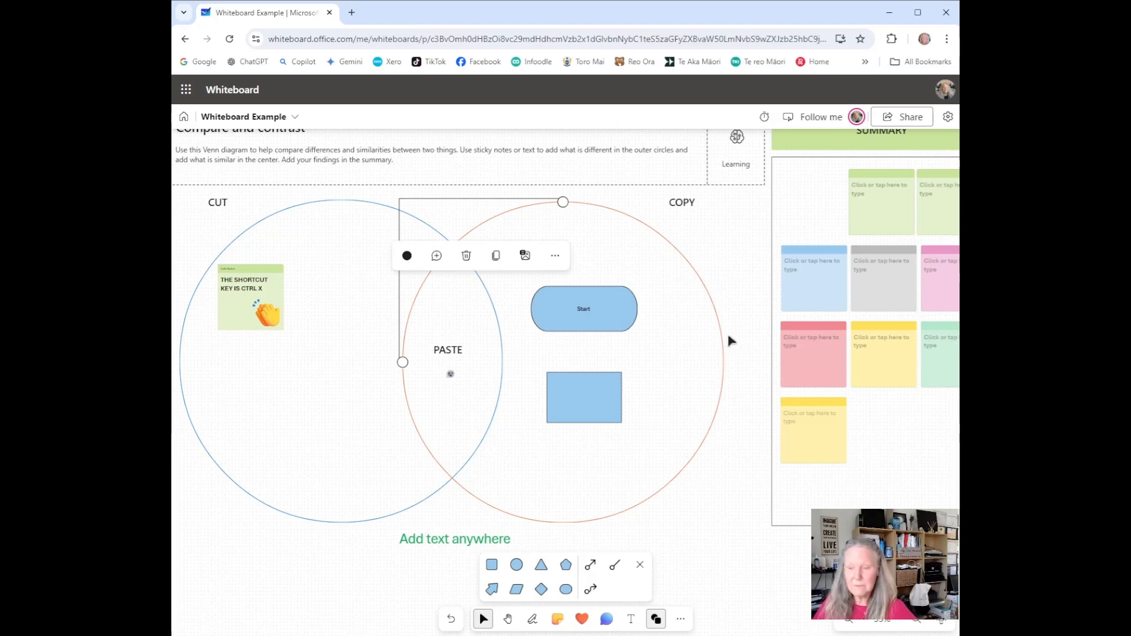
Search Bing Images for "cloud" and insert the picture of a white cloud between trees
{"action": "scroll", "coordinate": [731, 326], "scroll_direction": "down", "scroll_amount": 5}
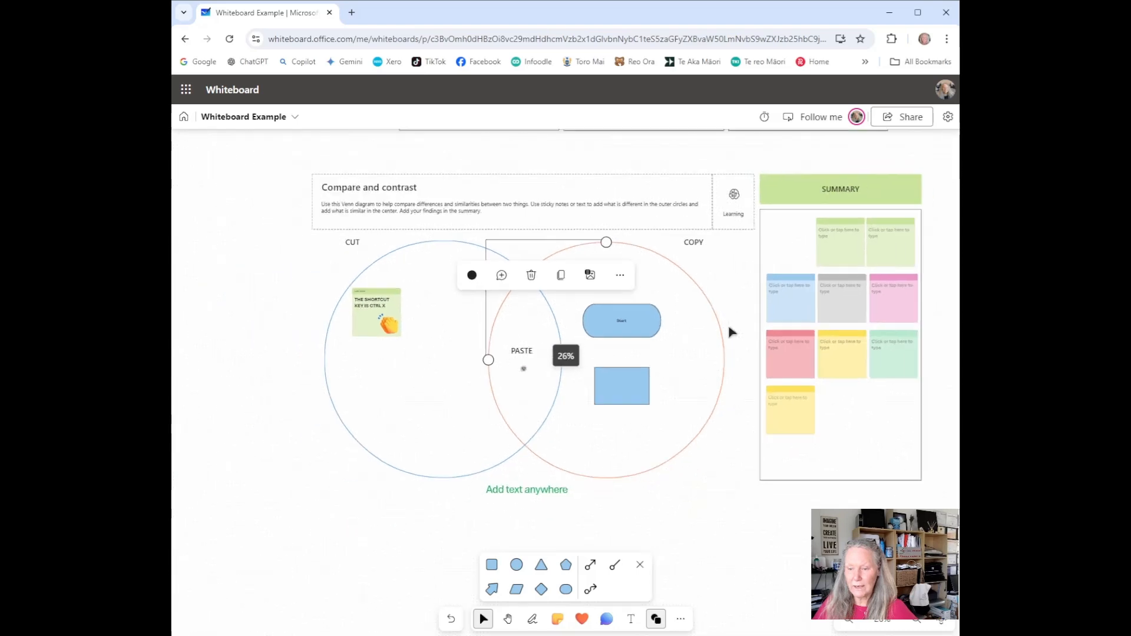
{"action": "left_click", "coordinate": [680, 620]}
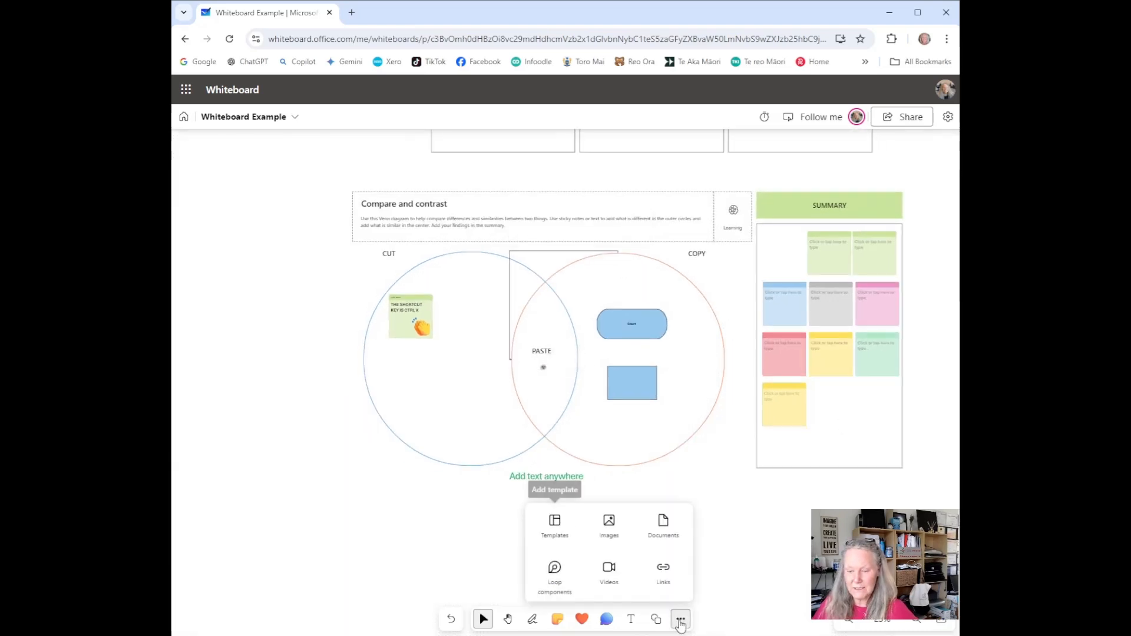
{"action": "left_click", "coordinate": [610, 529]}
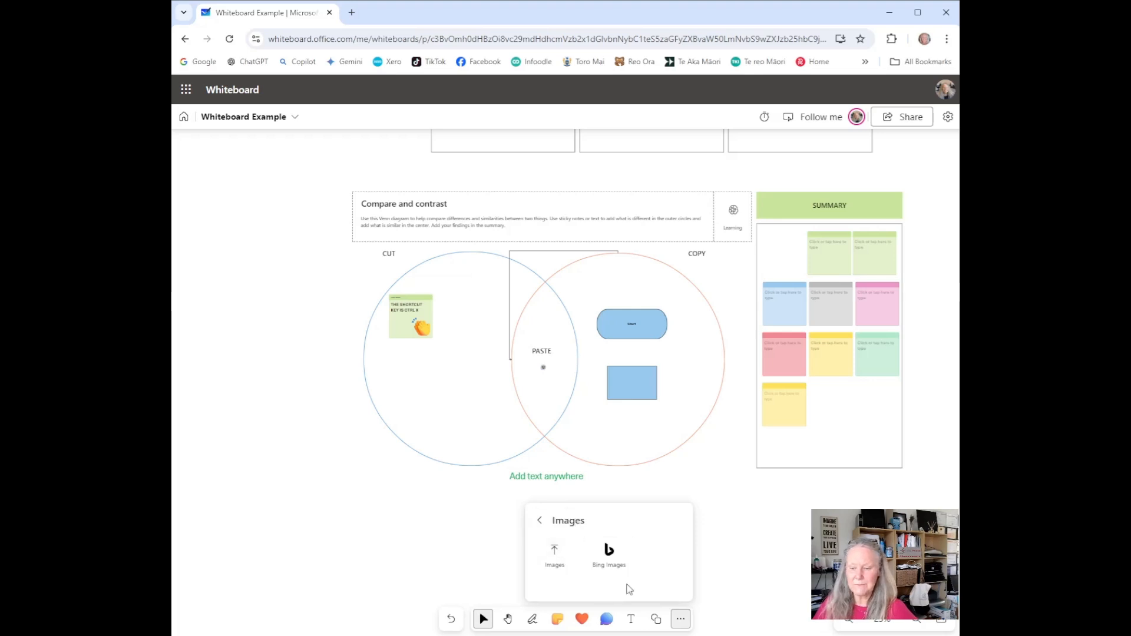
{"action": "left_click", "coordinate": [609, 556]}
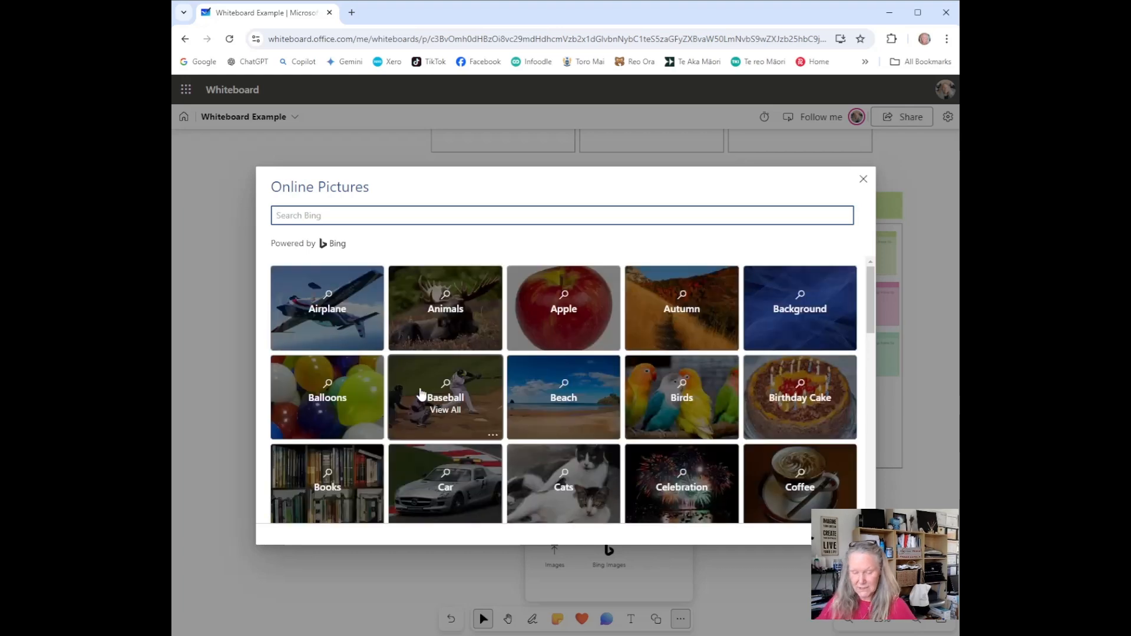
{"action": "type", "text": "cloud"}
{"action": "key", "text": "Return"}
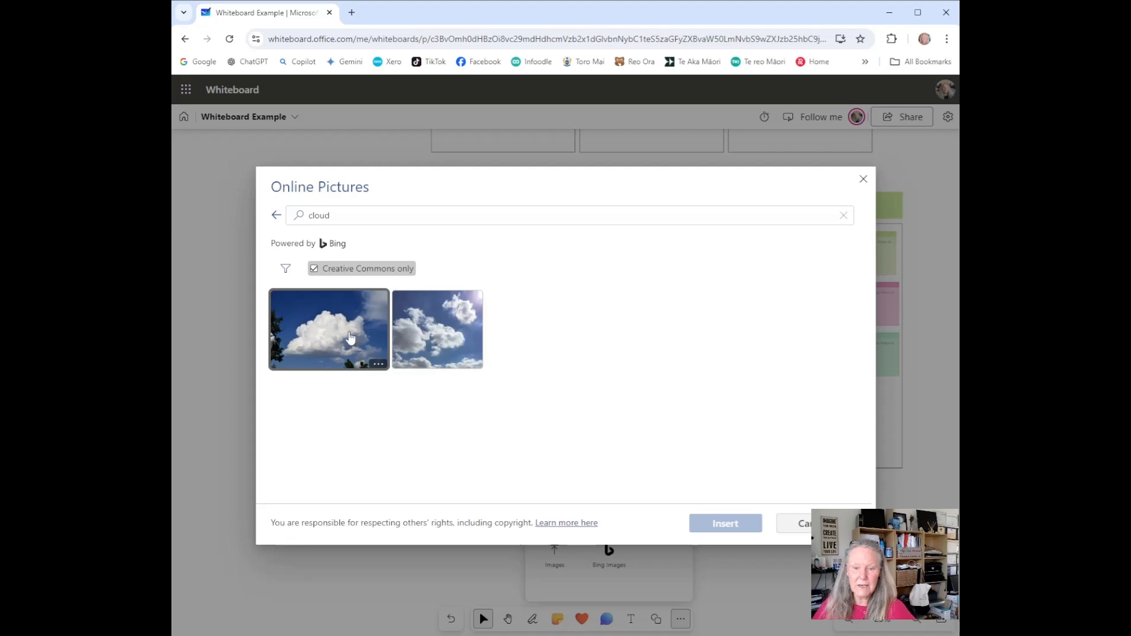
{"action": "left_click", "coordinate": [350, 337]}
{"action": "left_click", "coordinate": [738, 529]}
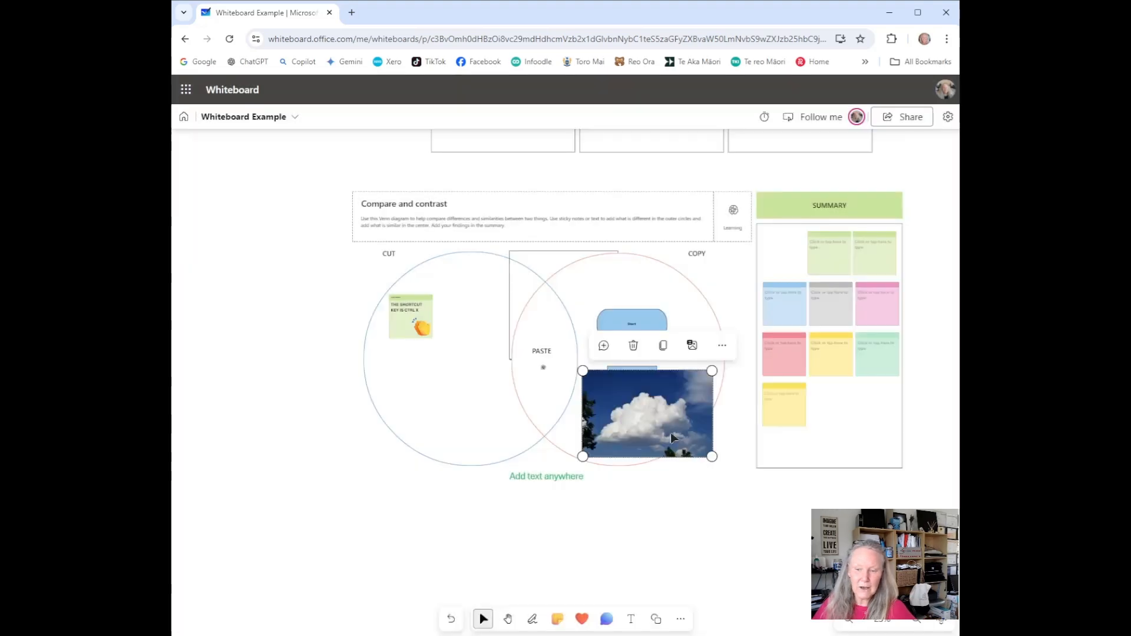
Enlarge the cloud picture to about one and a half times its size and place it below and left of the CUT circle
{"action": "left_click_drag", "start_coordinate": [644, 427], "coordinate": [271, 241]}
{"action": "left_click_drag", "start_coordinate": [331, 278], "coordinate": [358, 294]}
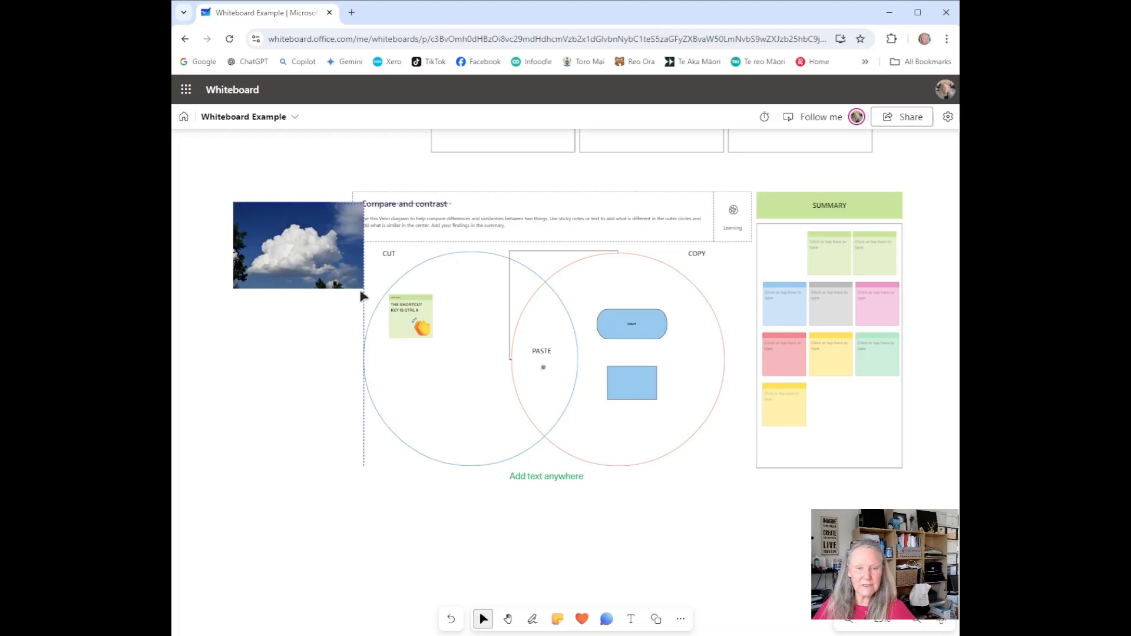
{"action": "left_click_drag", "start_coordinate": [234, 203], "coordinate": [187, 162]}
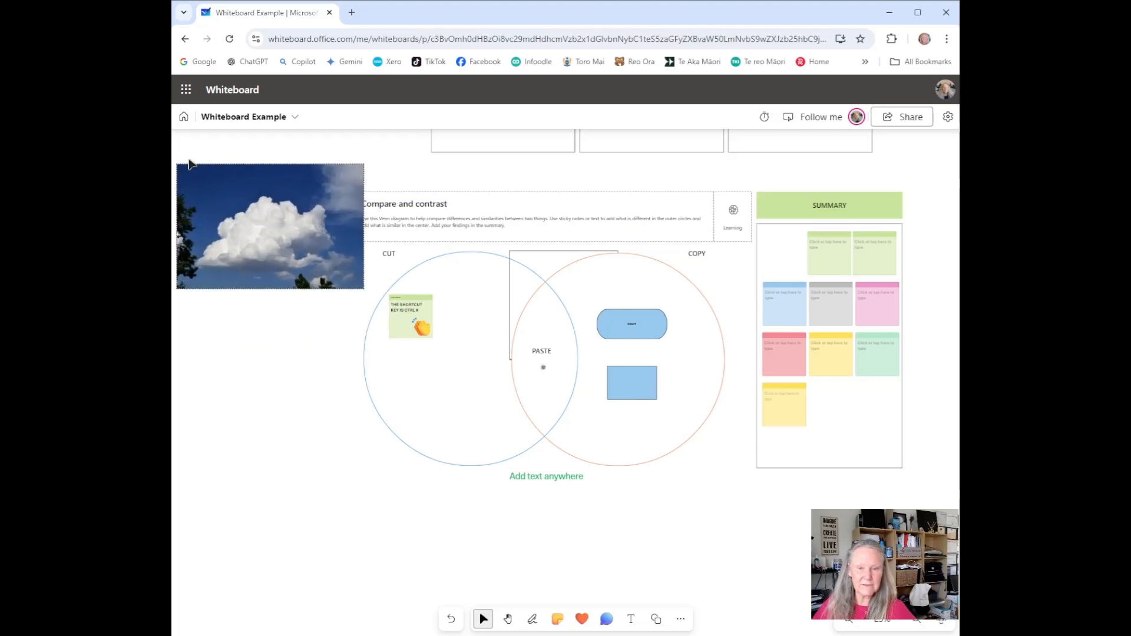
{"action": "left_click_drag", "start_coordinate": [270, 230], "coordinate": [293, 505]}
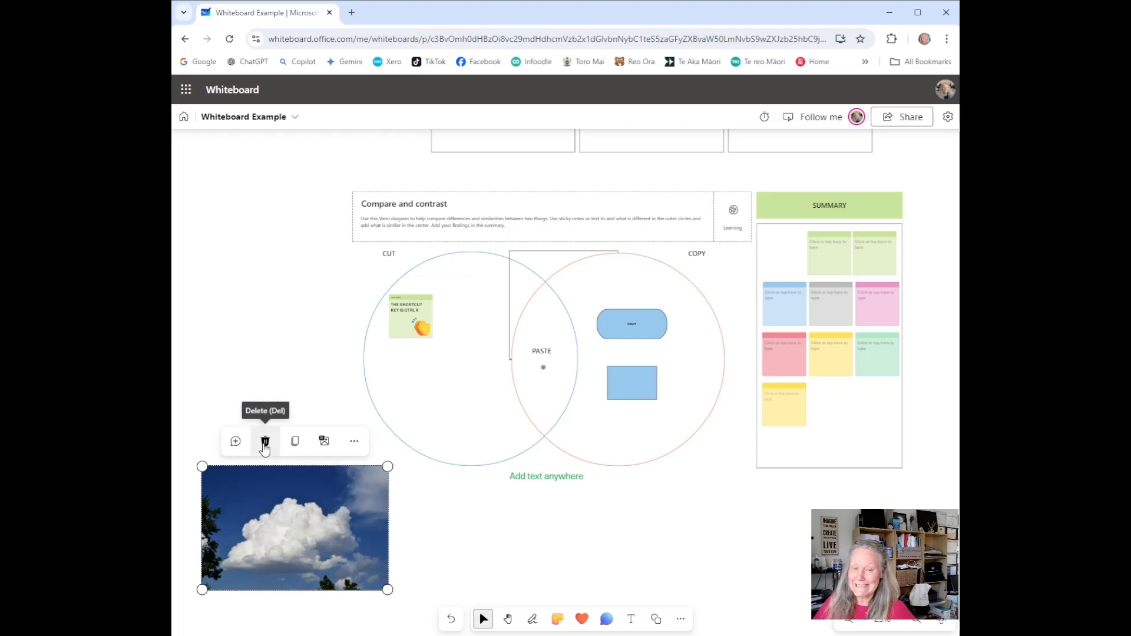
Send the cloud picture to the back and move the lowest yellow note from the SUMMARY area onto its upper right corner
{"action": "left_click", "coordinate": [357, 445]}
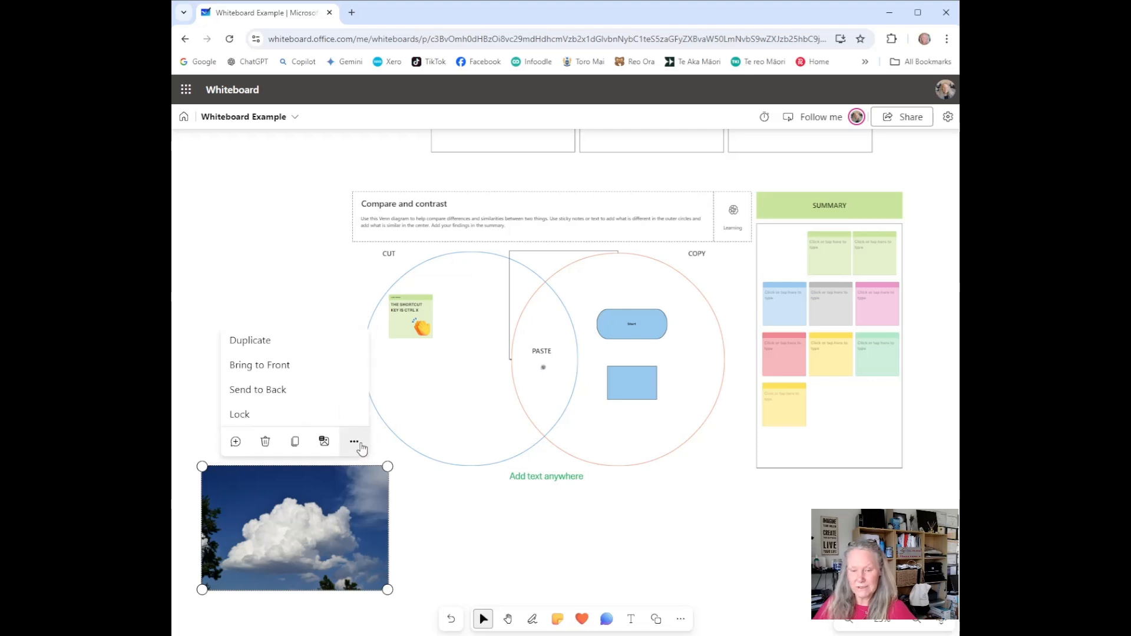
{"action": "left_click", "coordinate": [270, 390]}
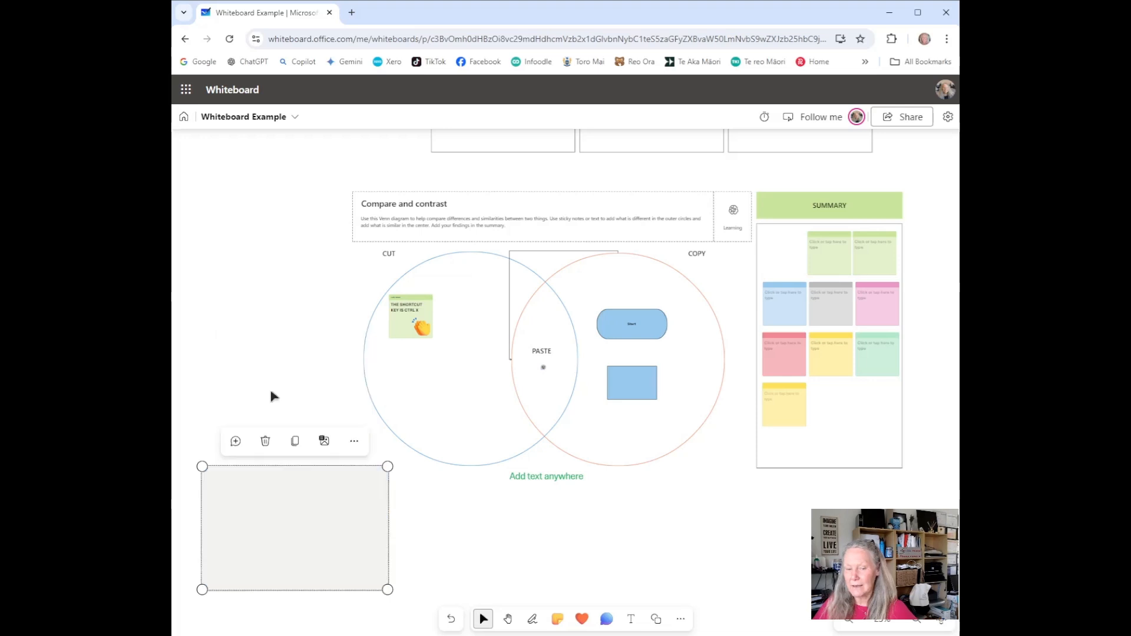
{"action": "left_click", "coordinate": [775, 414]}
{"action": "left_click_drag", "start_coordinate": [795, 428], "coordinate": [363, 505]}
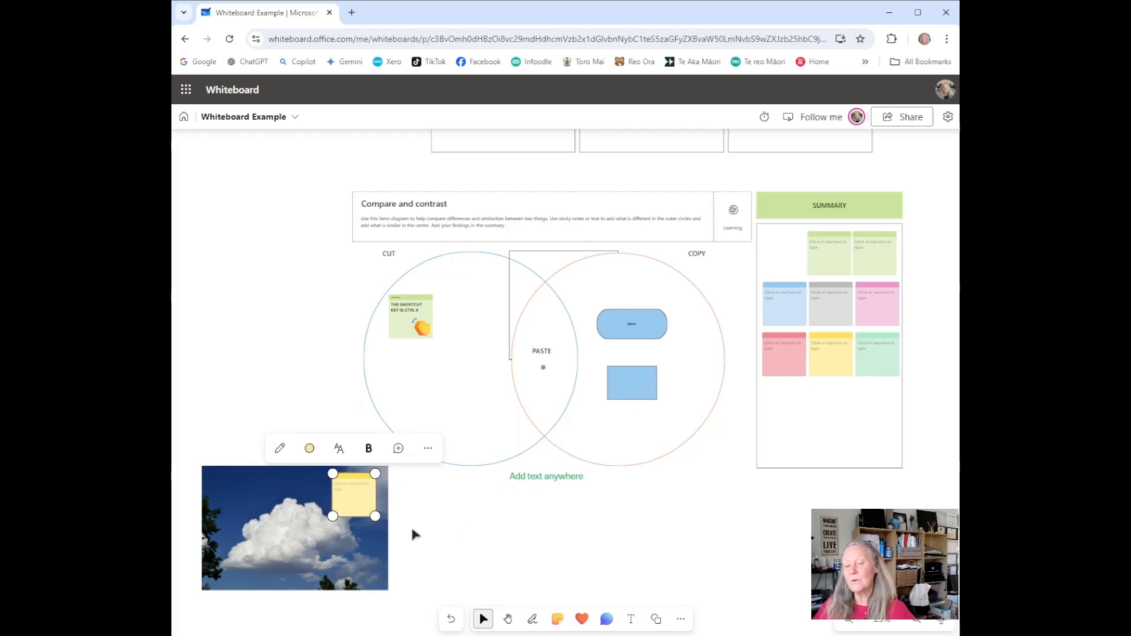
Lock the cloud picture and test the lock by trying to move it
{"action": "left_click", "coordinate": [289, 498]}
{"action": "left_click", "coordinate": [359, 446]}
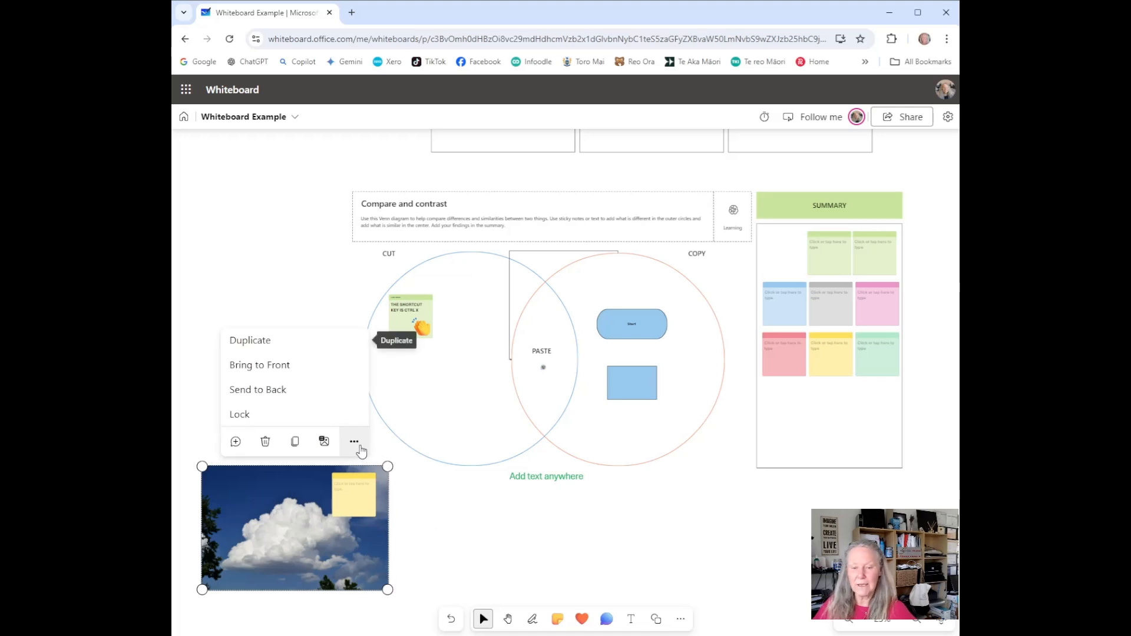
{"action": "left_click", "coordinate": [270, 416]}
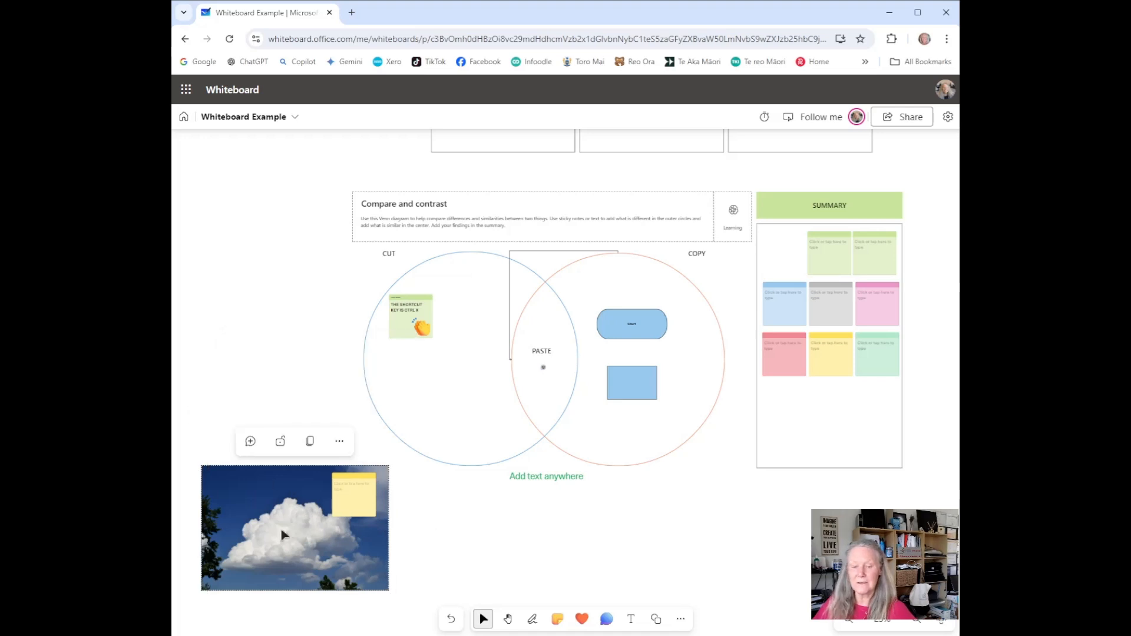
{"action": "left_click_drag", "start_coordinate": [309, 549], "coordinate": [309, 549]}
{"action": "left_click_drag", "start_coordinate": [272, 516], "coordinate": [316, 553]}
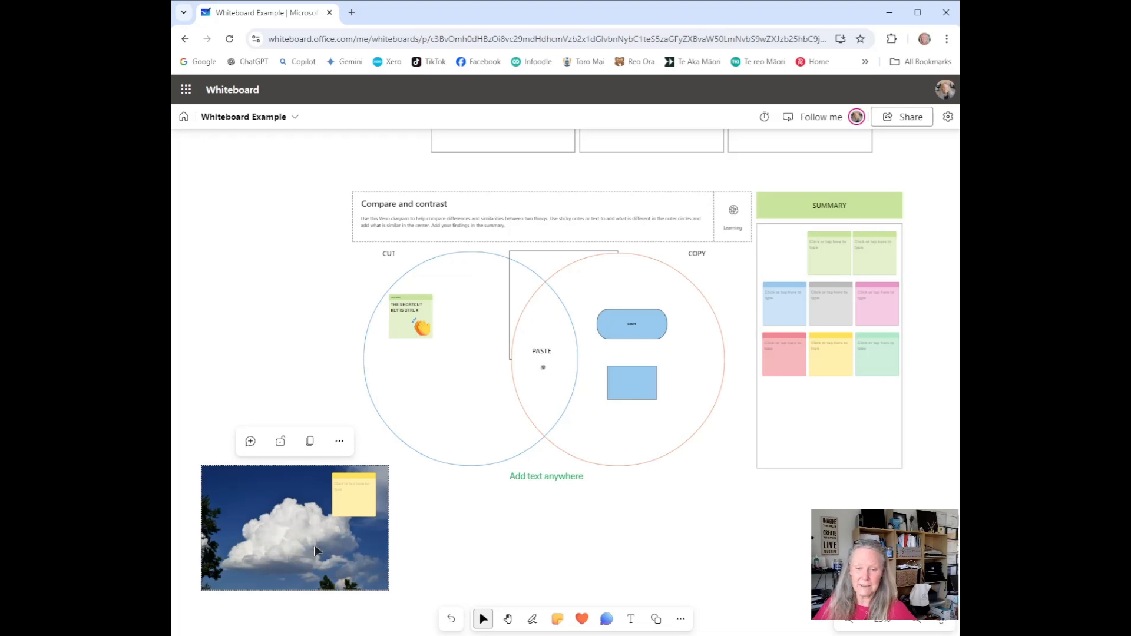
{"action": "left_click", "coordinate": [541, 526]}
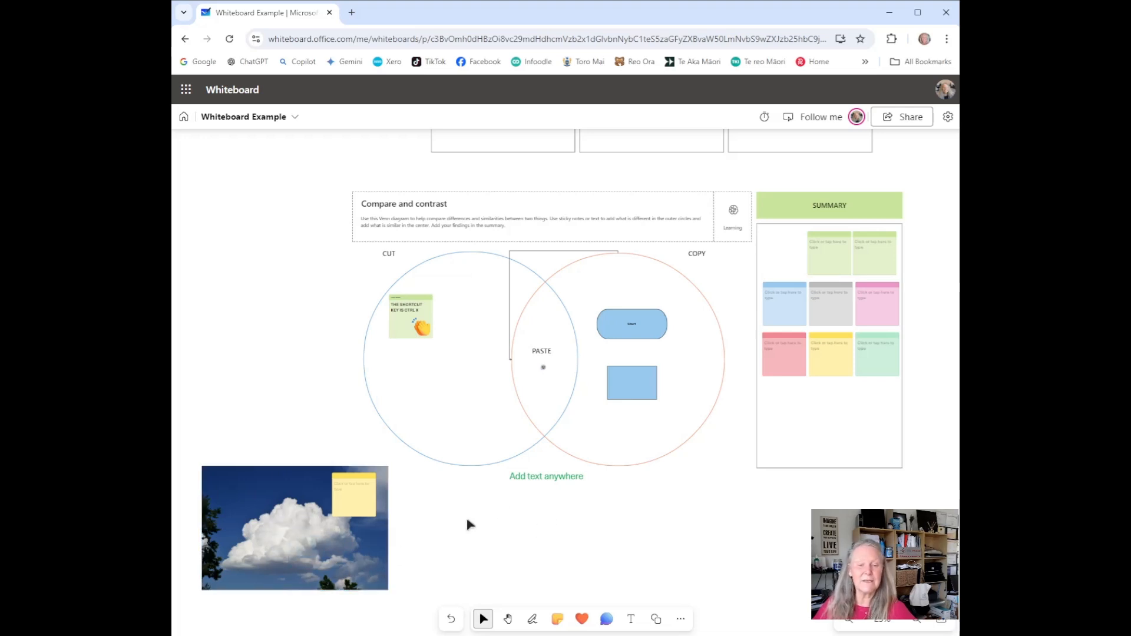
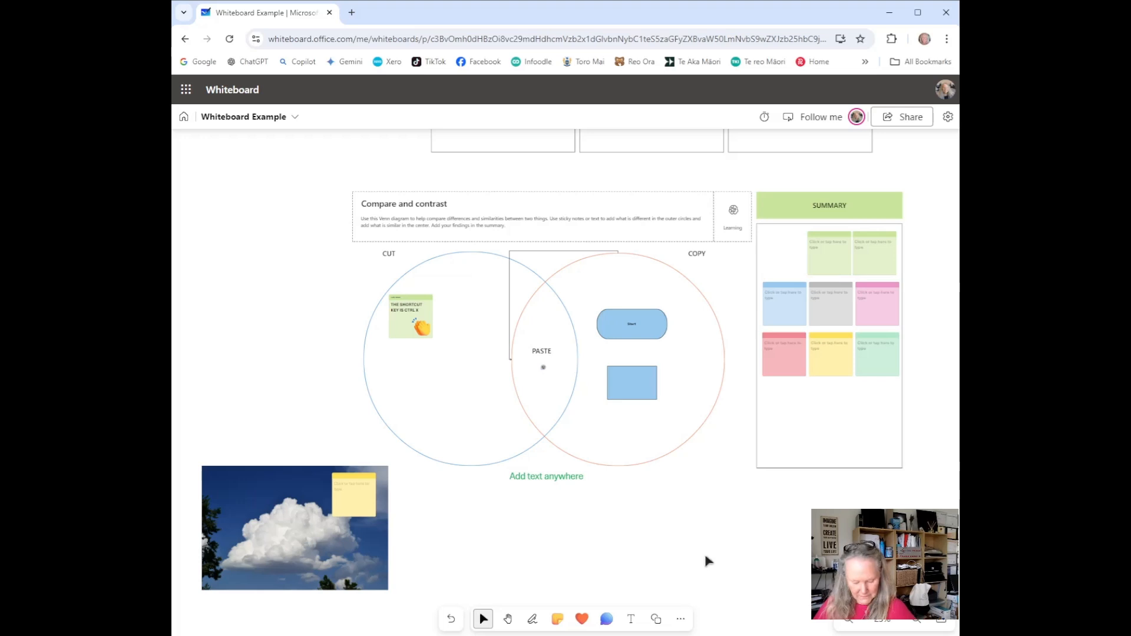
{"action": "scroll", "coordinate": [708, 561], "scroll_direction": "up", "scroll_amount": 4}
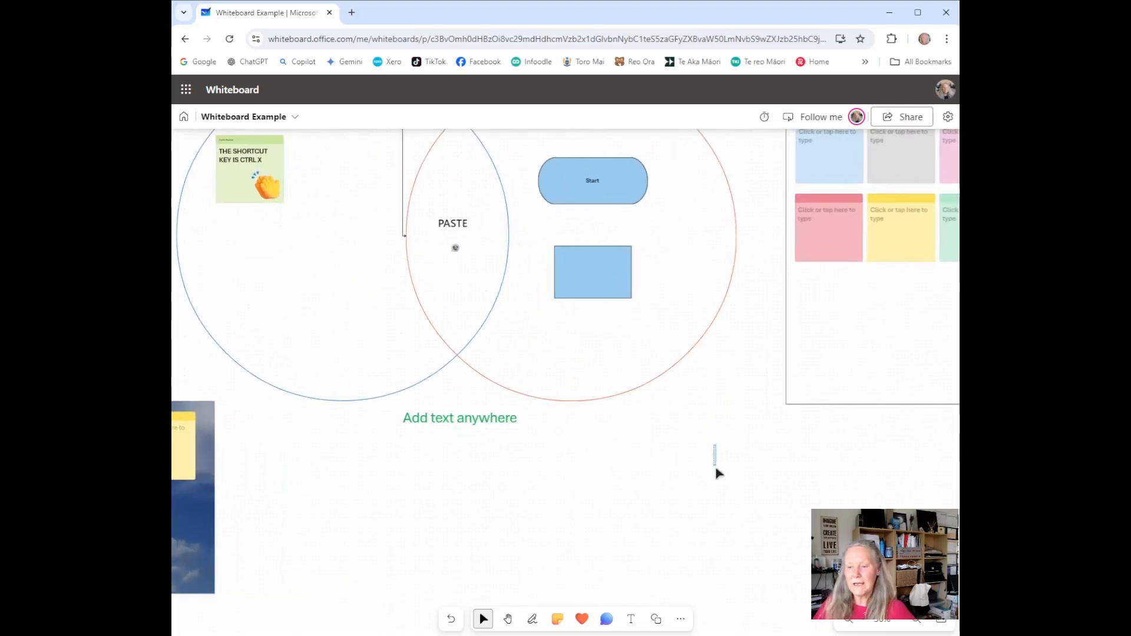
{"action": "right_click", "coordinate": [647, 531]}
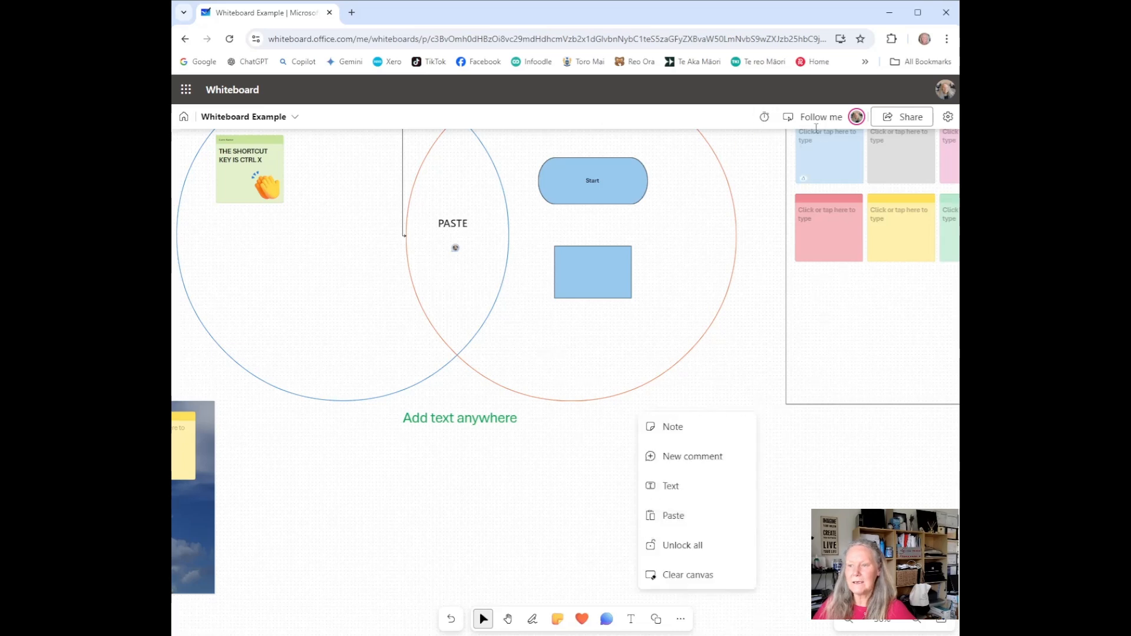
{"action": "left_click", "coordinate": [865, 616]}
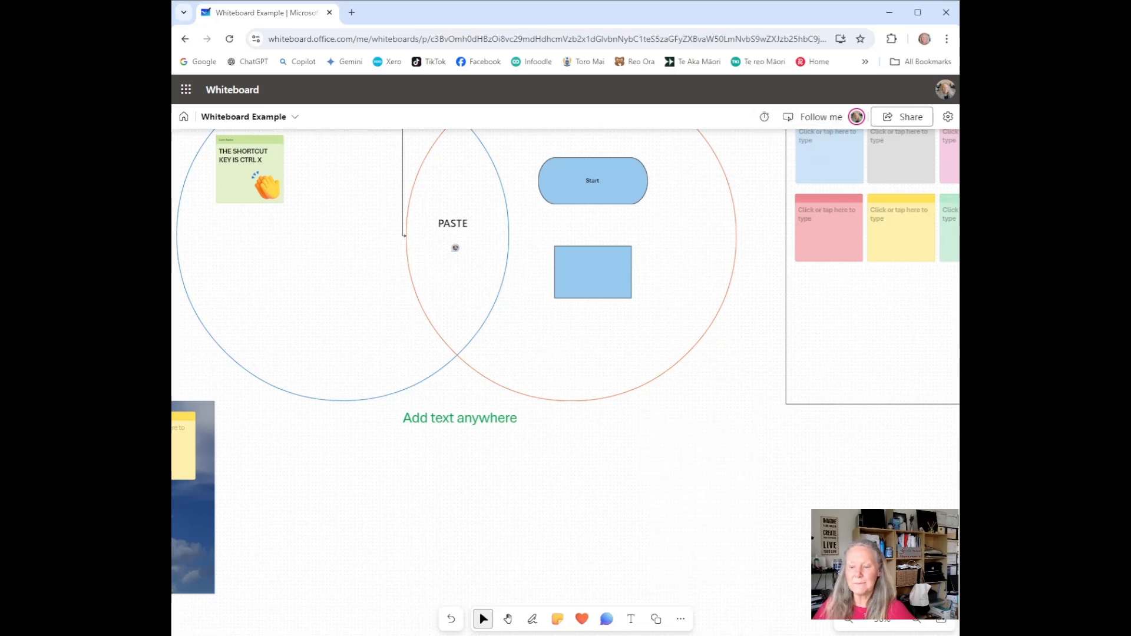
Make participants follow the presenter's view and lead them from the Compare and contrast diagram to the whole Kanban template header and columns
{"action": "left_click", "coordinate": [821, 120]}
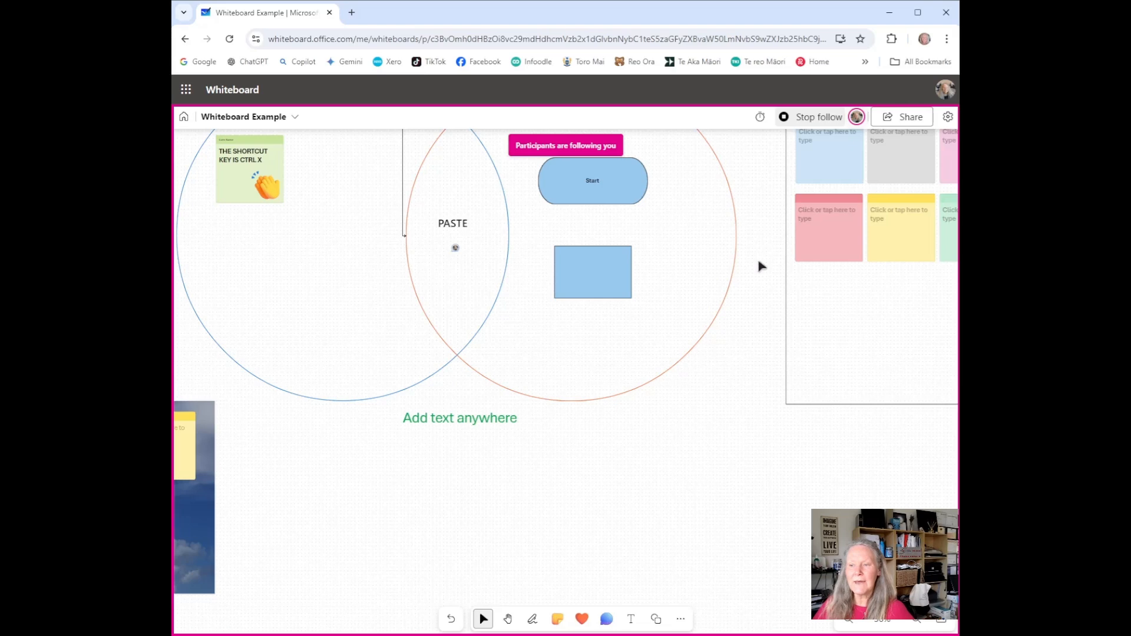
{"action": "left_click_drag", "start_coordinate": [759, 266], "coordinate": [751, 441]}
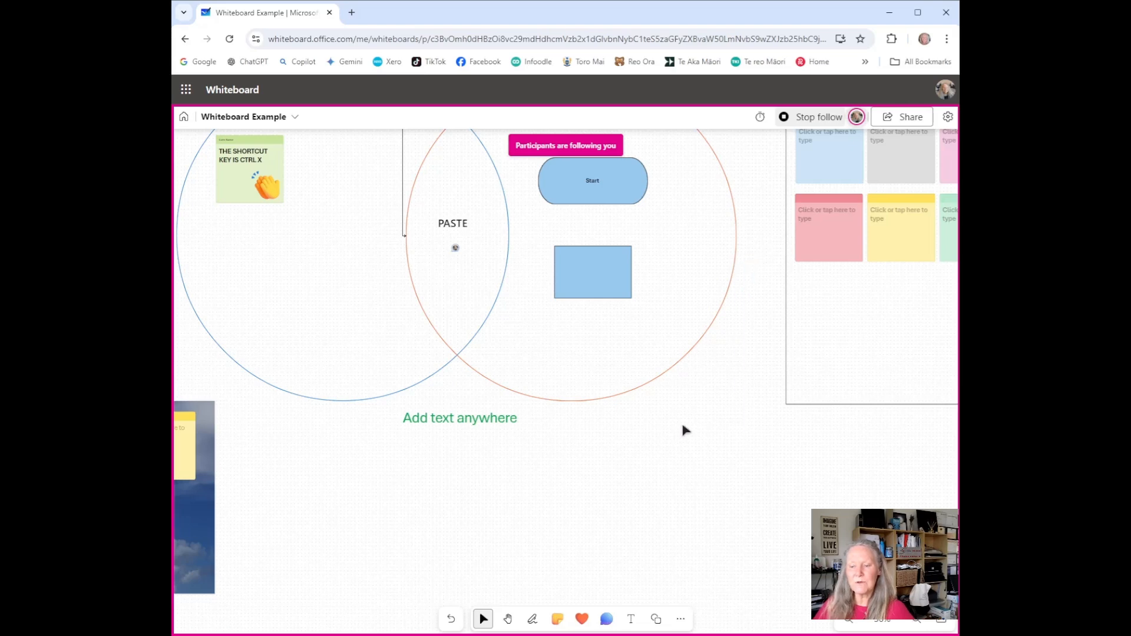
{"action": "left_click", "coordinate": [507, 618]}
{"action": "left_click_drag", "start_coordinate": [495, 442], "coordinate": [796, 635]}
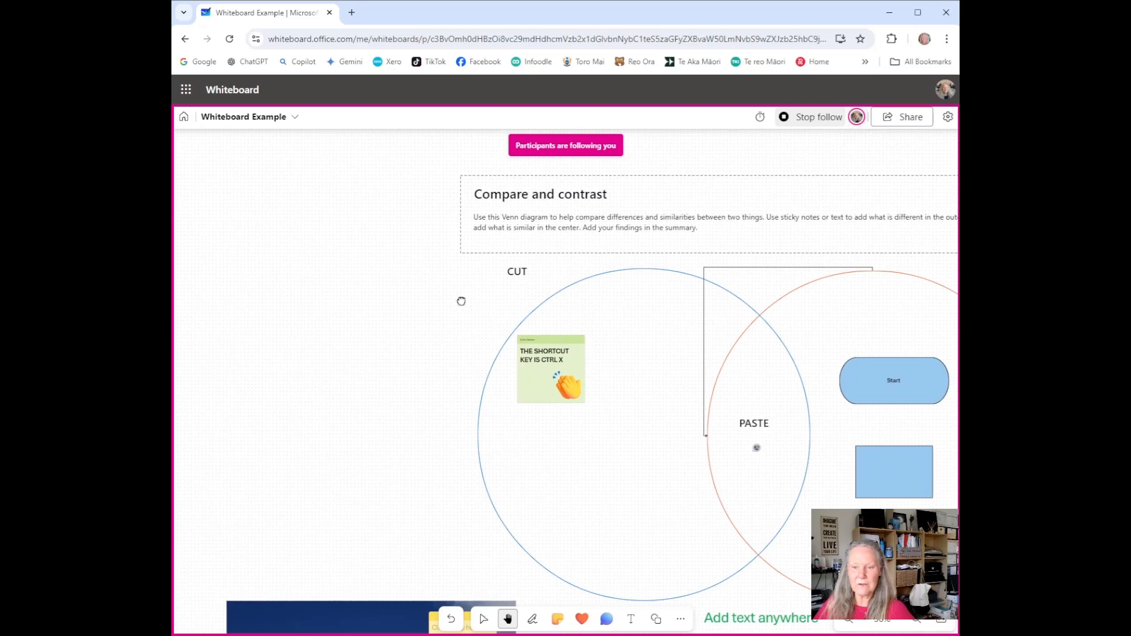
{"action": "left_click_drag", "start_coordinate": [462, 298], "coordinate": [230, 330]}
{"action": "left_click_drag", "start_coordinate": [804, 350], "coordinate": [719, 553]}
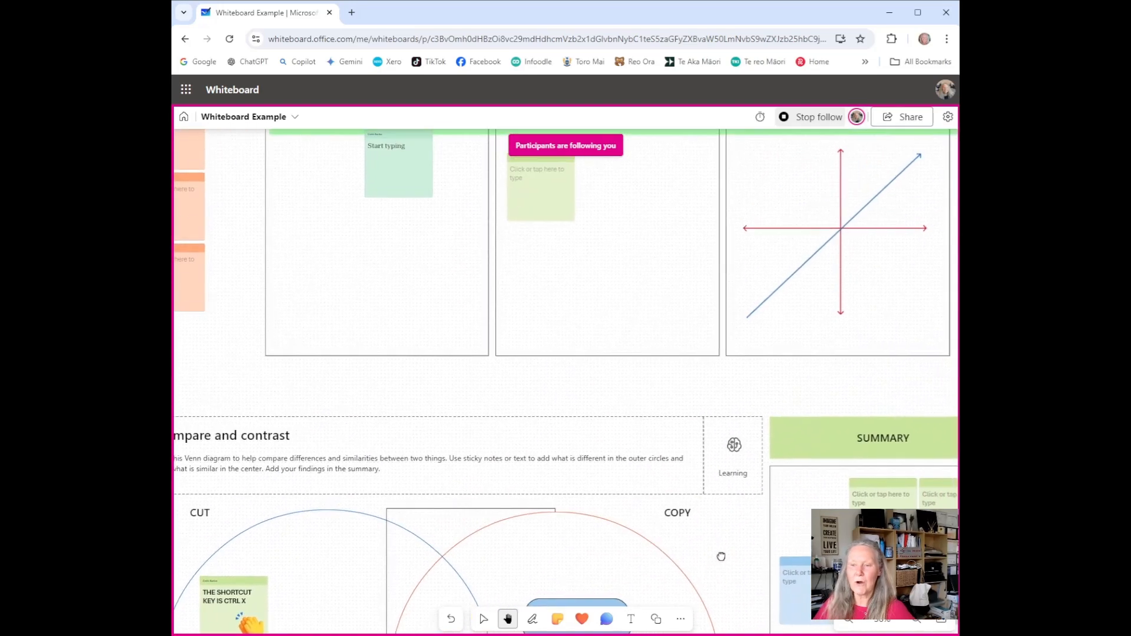
{"action": "left_click_drag", "start_coordinate": [790, 386], "coordinate": [1107, 554]}
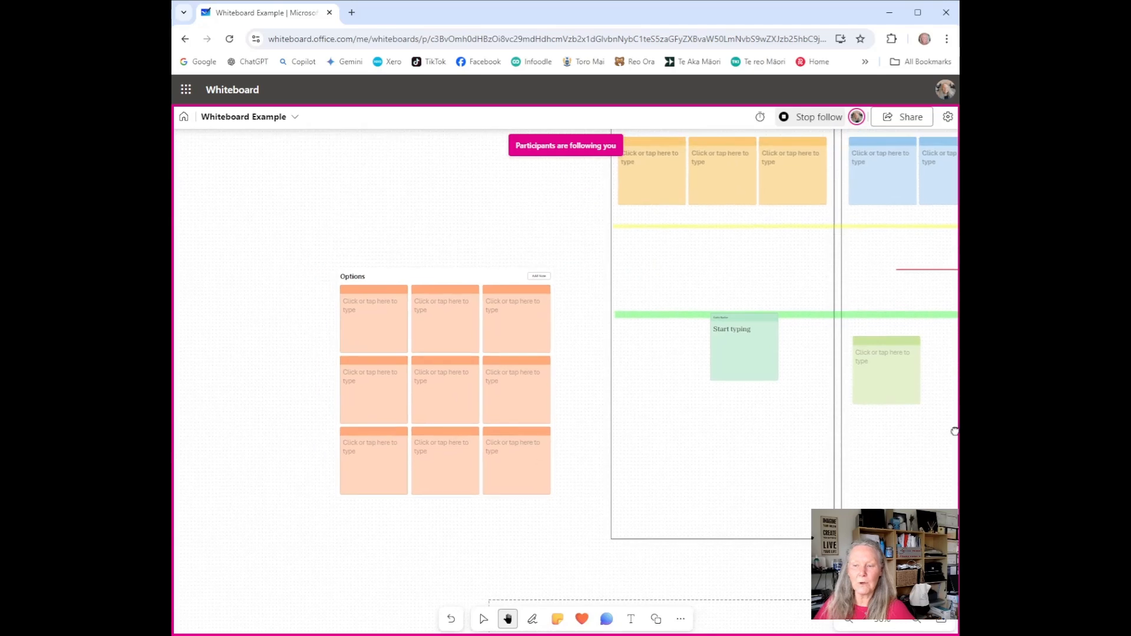
{"action": "left_click_drag", "start_coordinate": [578, 210], "coordinate": [310, 393]}
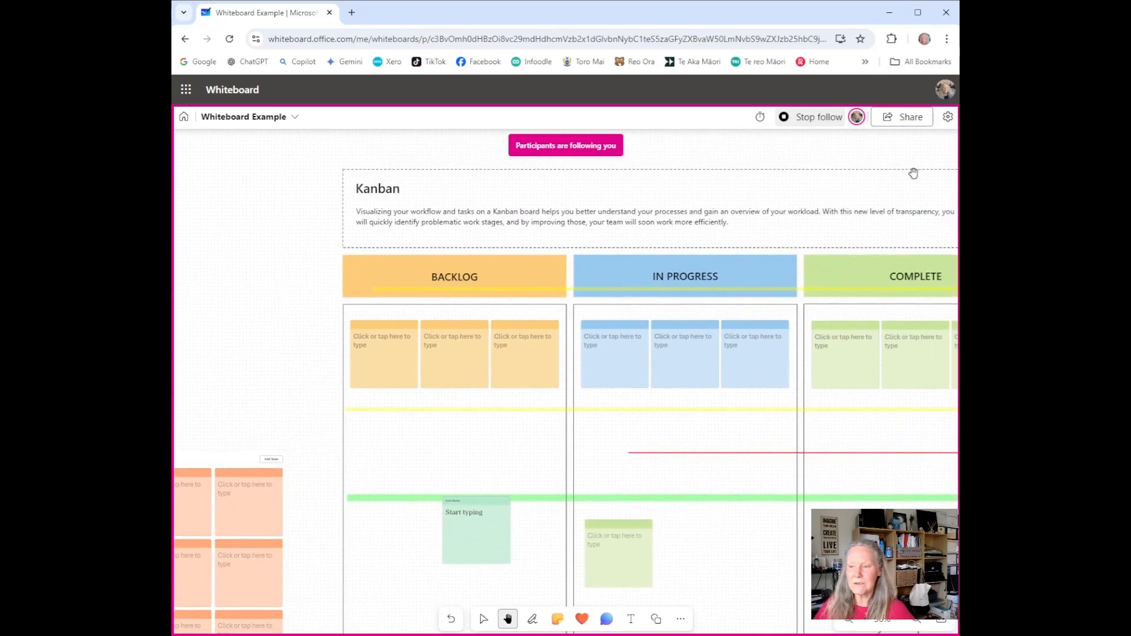
{"action": "left_click_drag", "start_coordinate": [908, 157], "coordinate": [752, 171]}
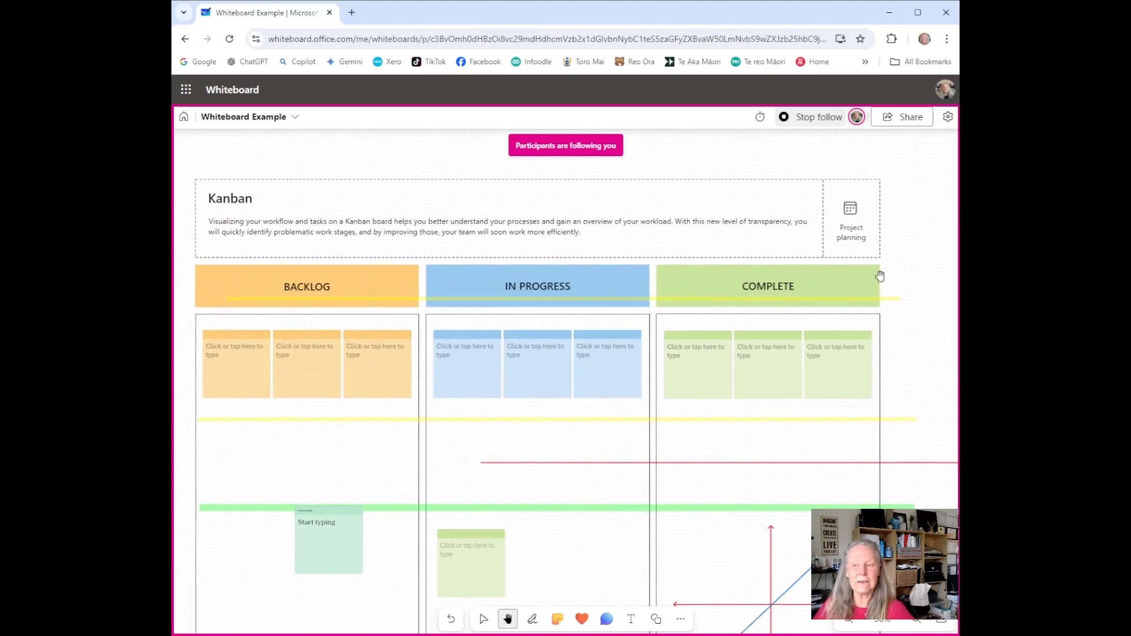
{"action": "left_click_drag", "start_coordinate": [917, 313], "coordinate": [947, 288]}
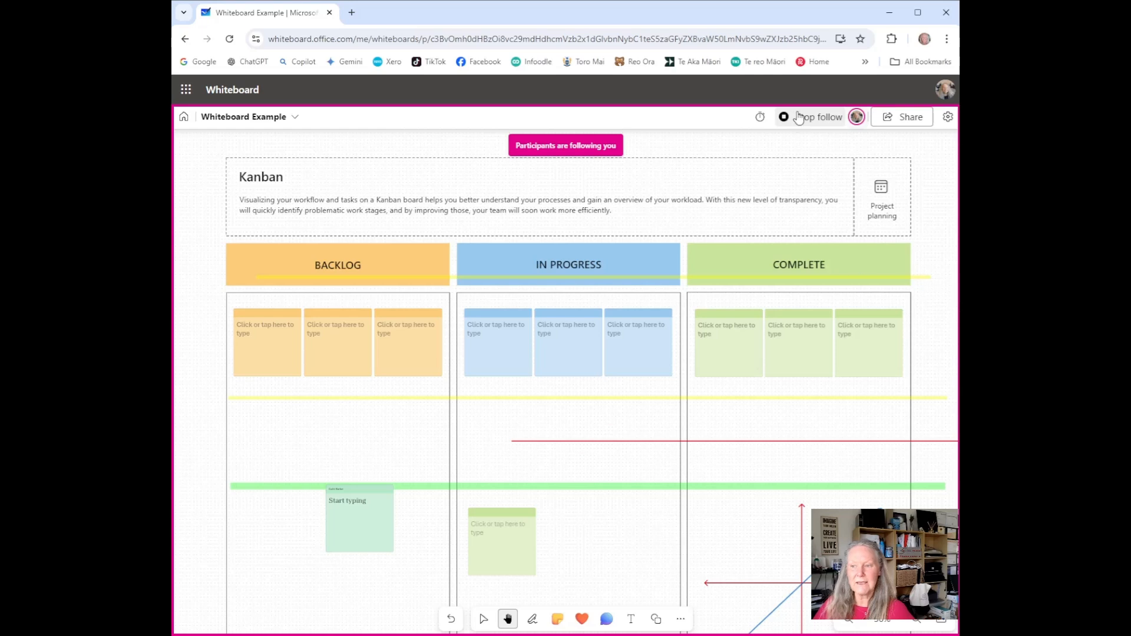
Stop participants from following the presenter's view and copy a sharing link to the whiteboard
{"action": "left_click", "coordinate": [819, 117]}
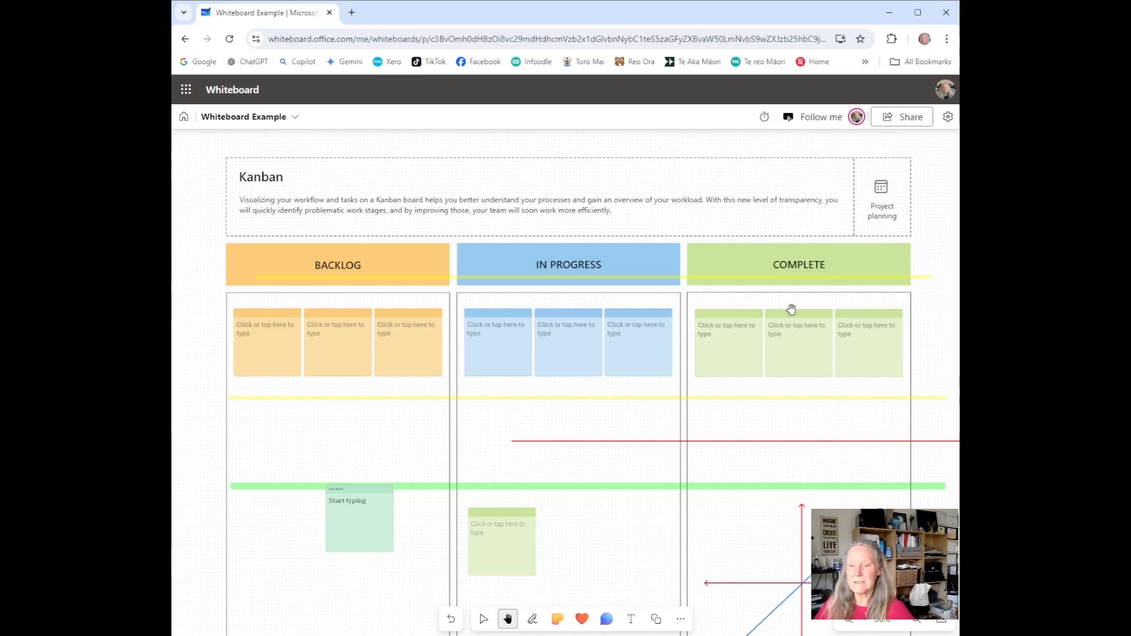
{"action": "left_click", "coordinate": [911, 117]}
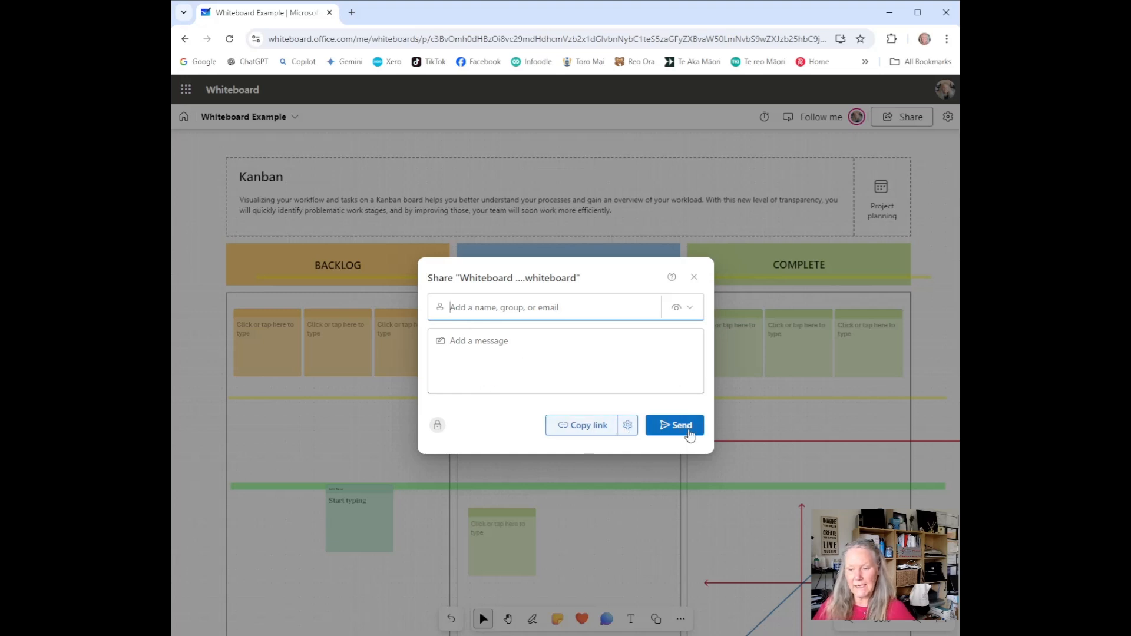
{"action": "left_click", "coordinate": [607, 433]}
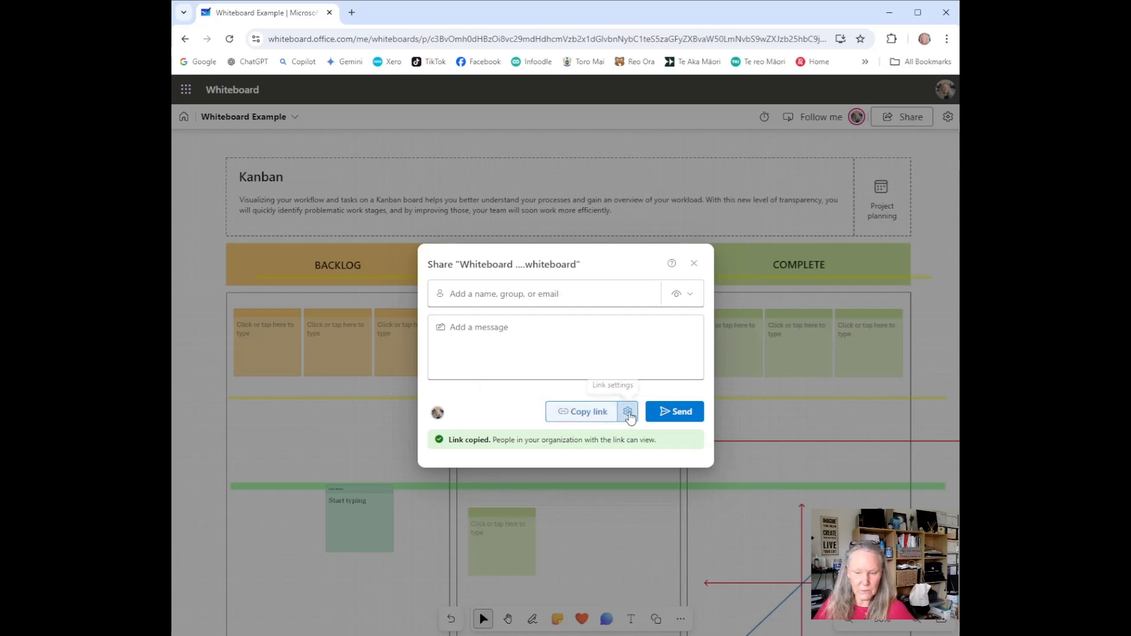
Try the Can edit permission in the sharing link's settings, cancel it and close the sharing dialog
{"action": "left_click", "coordinate": [628, 412]}
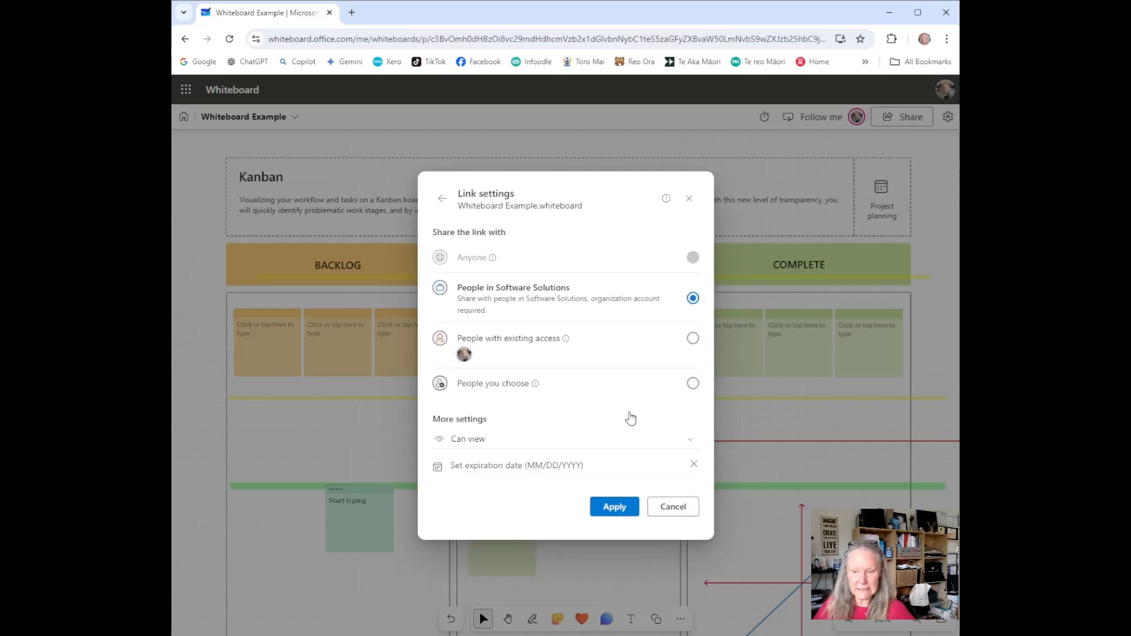
{"action": "left_click", "coordinate": [502, 448]}
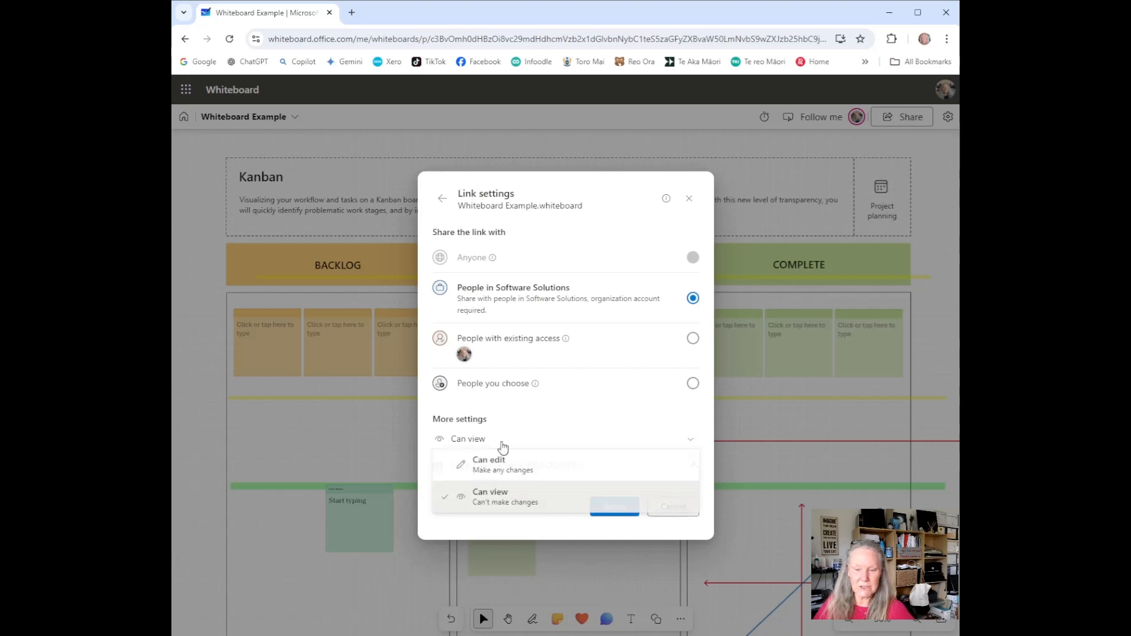
{"action": "left_click", "coordinate": [510, 475]}
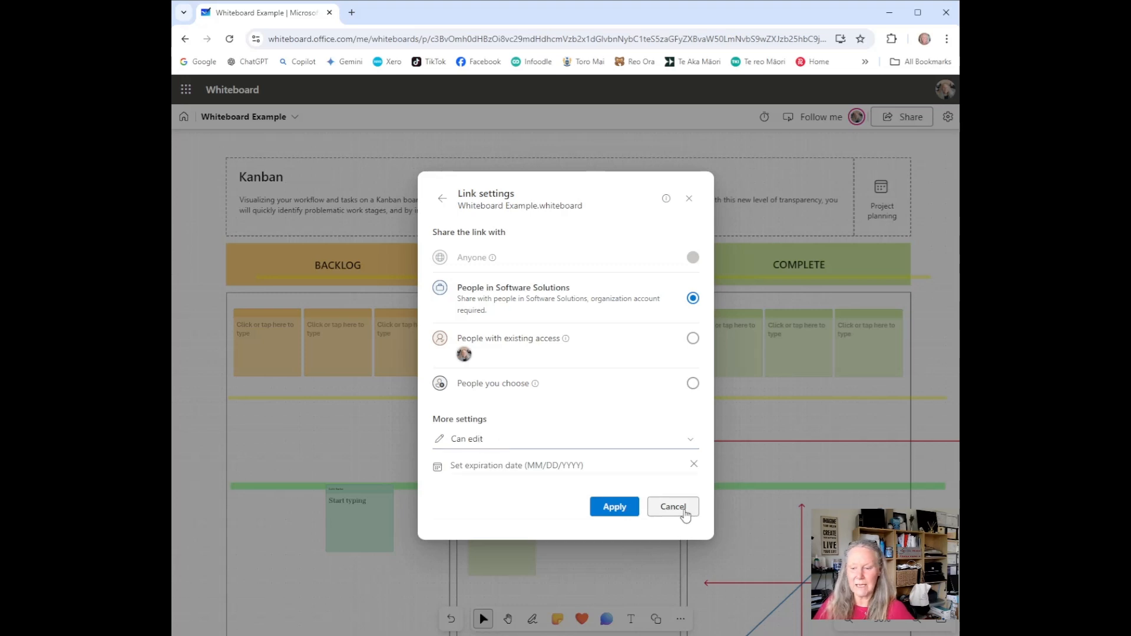
{"action": "left_click", "coordinate": [671, 507]}
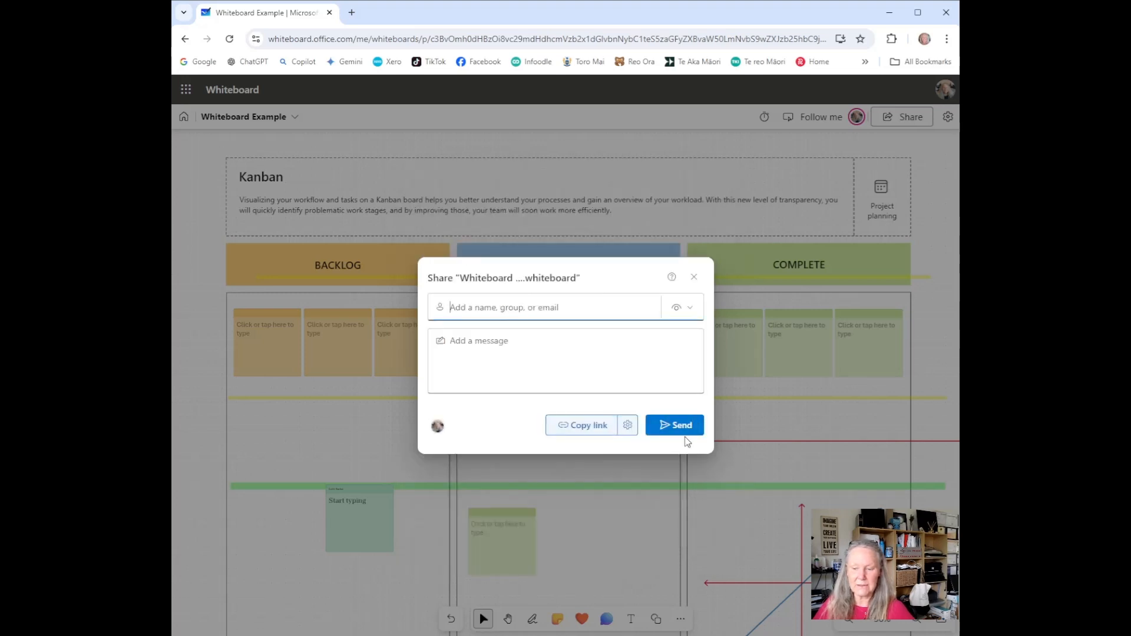
{"action": "left_click", "coordinate": [694, 278]}
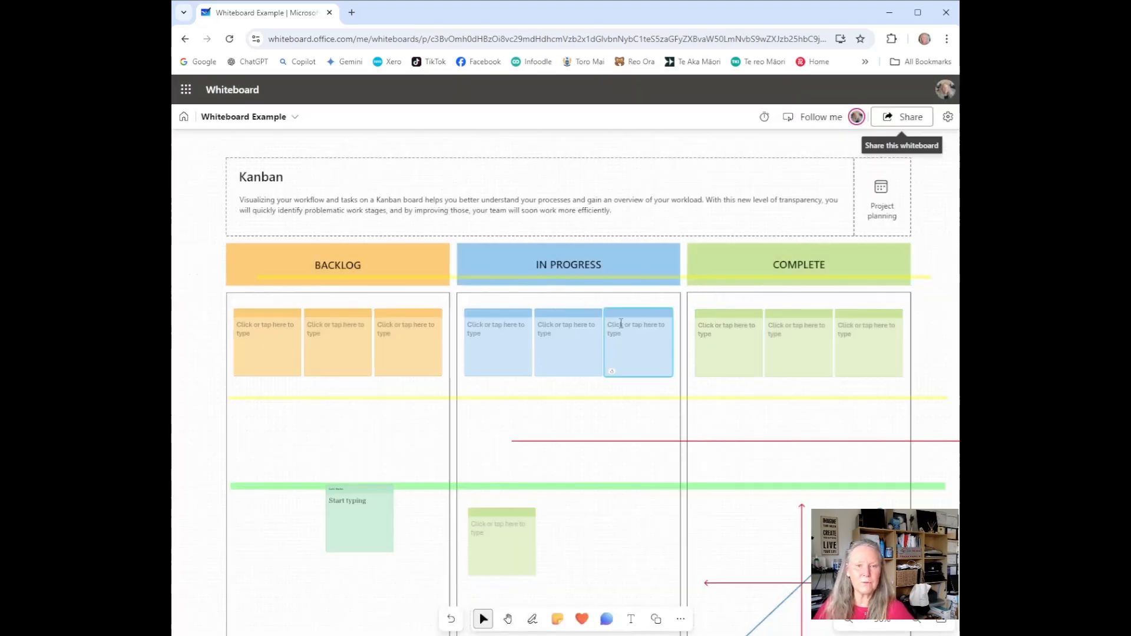
Open the Excel Screen whiteboard from the whiteboard list and lock the picture of the Excel window
{"action": "left_click", "coordinate": [183, 117]}
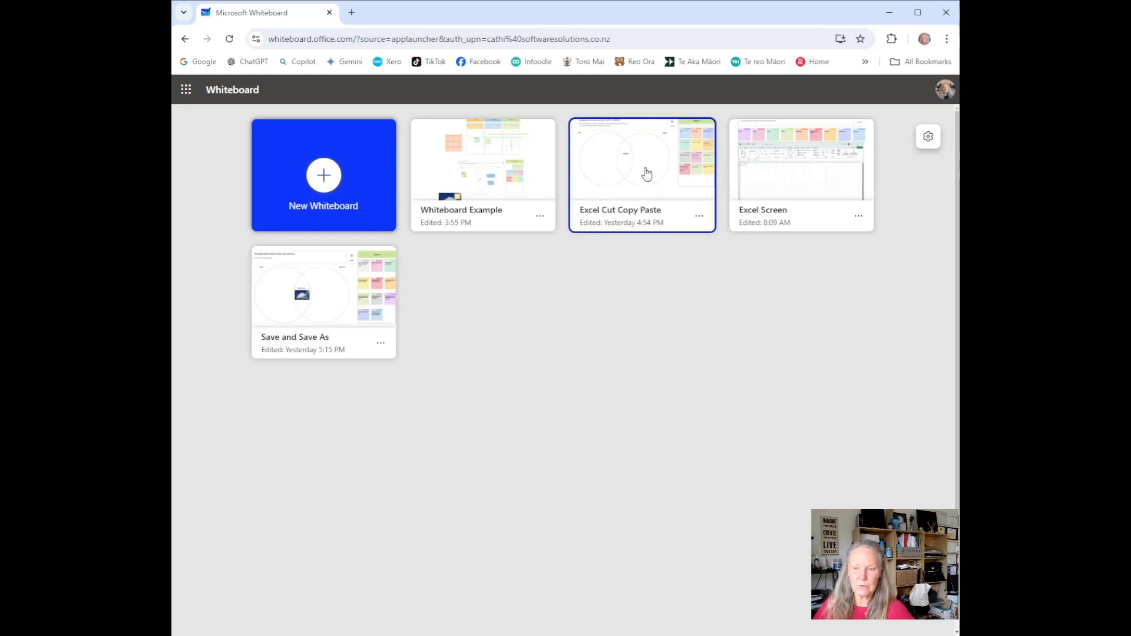
{"action": "left_click", "coordinate": [837, 173]}
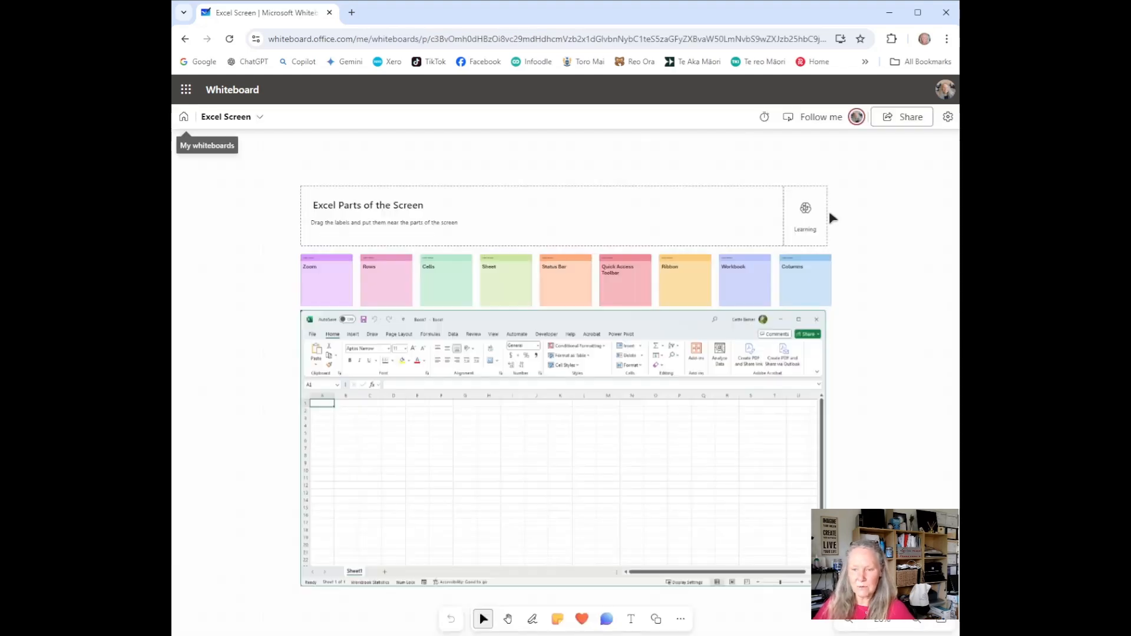
{"action": "left_click", "coordinate": [542, 447]}
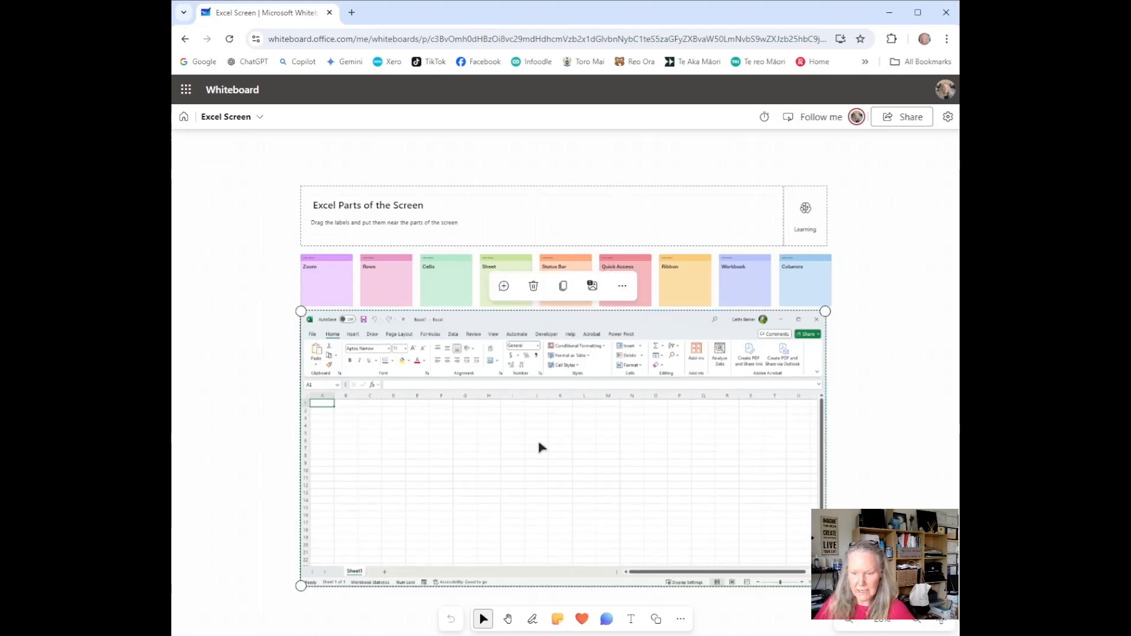
{"action": "left_click", "coordinate": [622, 289]}
{"action": "left_click", "coordinate": [504, 258]}
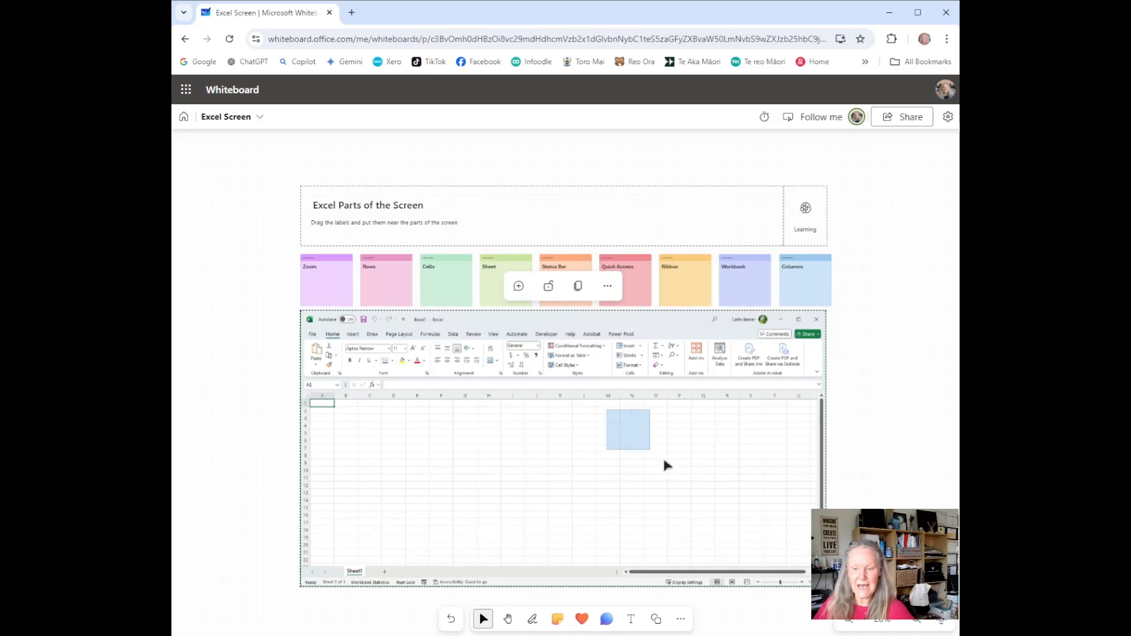
{"action": "left_click", "coordinate": [907, 393]}
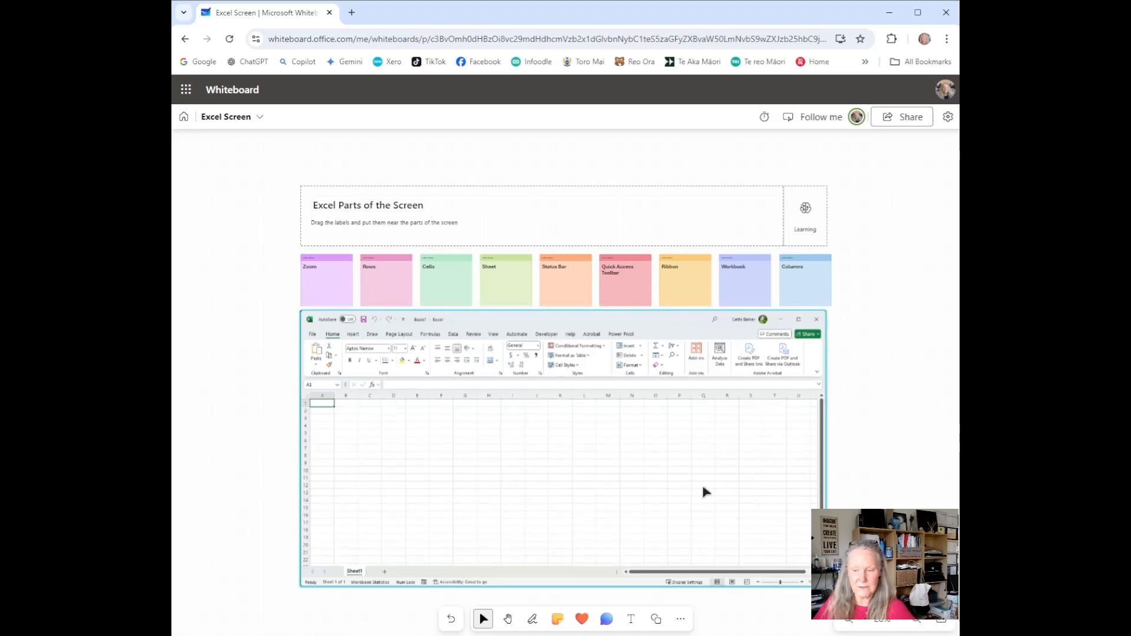
Make participants follow the enlarged view of the Excel Screen board and stop the following again
{"action": "scroll", "coordinate": [704, 489], "scroll_direction": "up", "scroll_amount": 3}
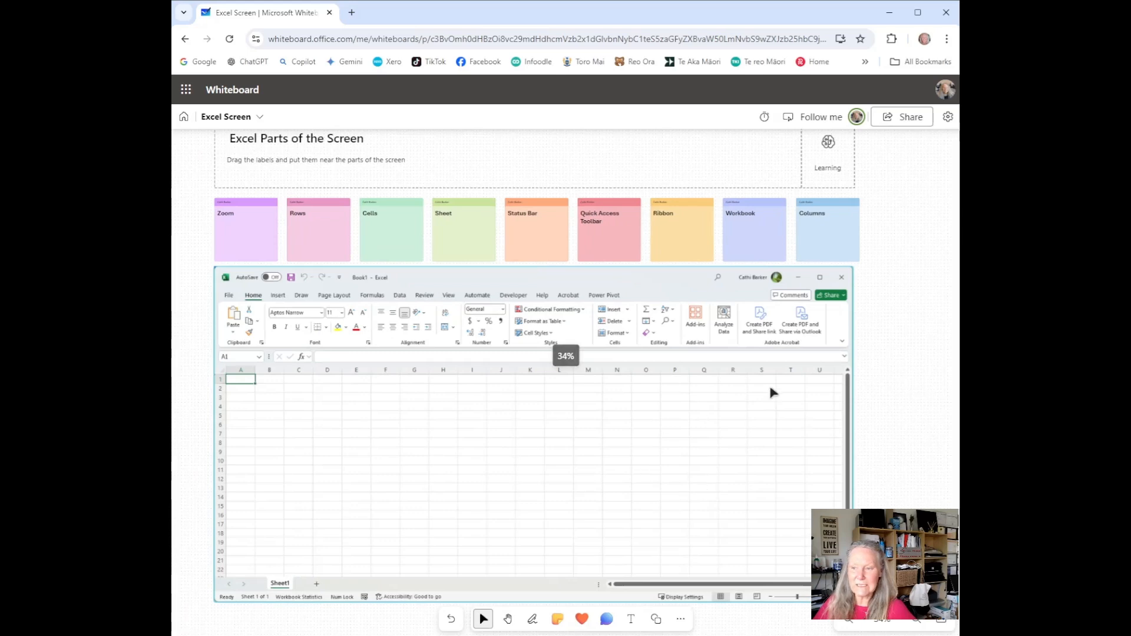
{"action": "left_click", "coordinate": [804, 120]}
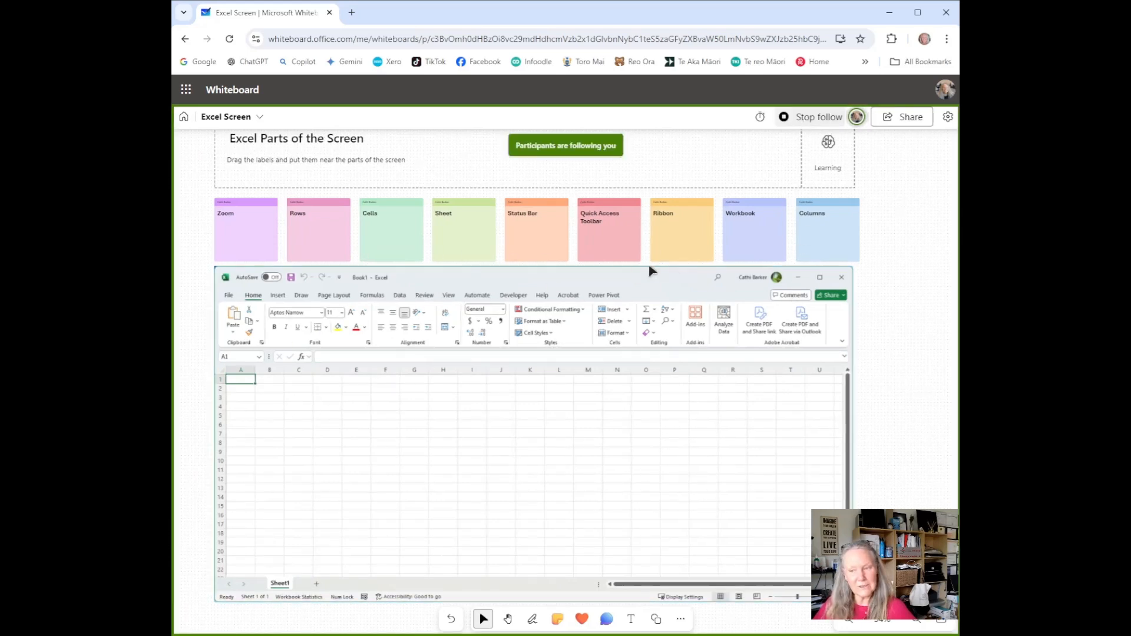
{"action": "left_click", "coordinate": [823, 120]}
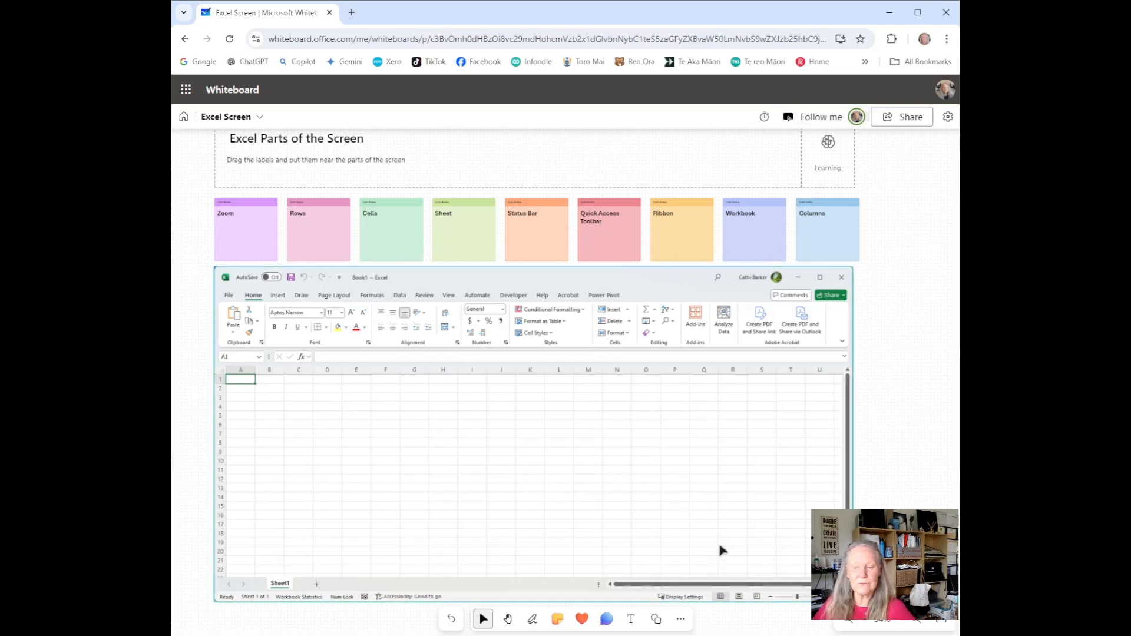
Move the Quick Access Toolbar note beside the Excel picture, point a red single-headed pen arrow from it to the save icon, and leave the board
{"action": "left_click", "coordinate": [603, 205]}
{"action": "left_click_drag", "start_coordinate": [603, 205], "coordinate": [222, 268]}
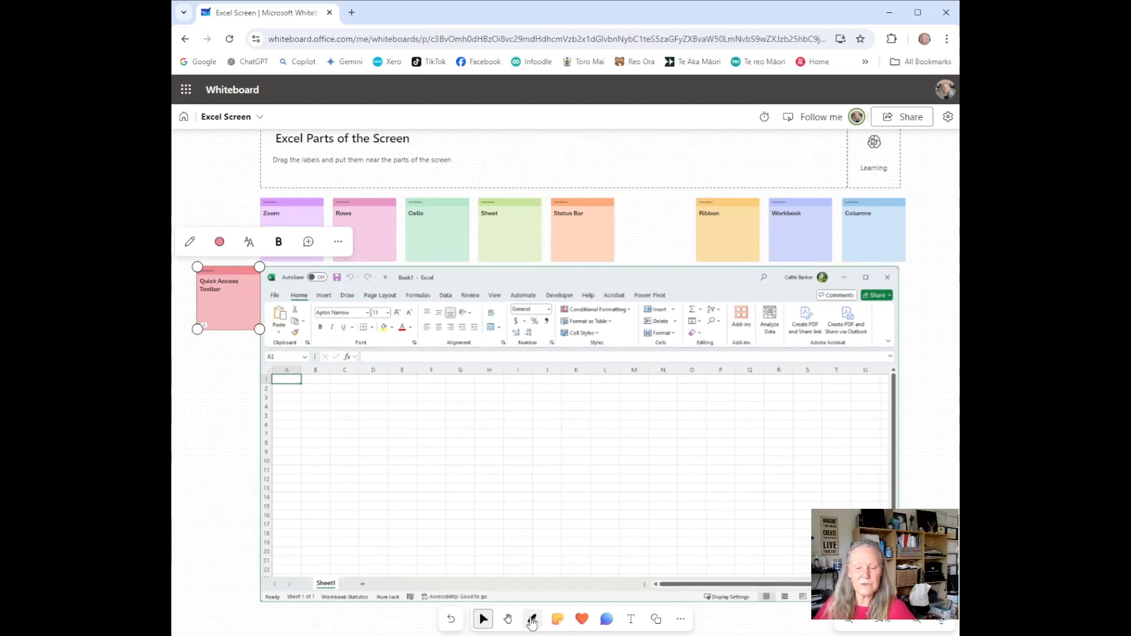
{"action": "left_click", "coordinate": [531, 619]}
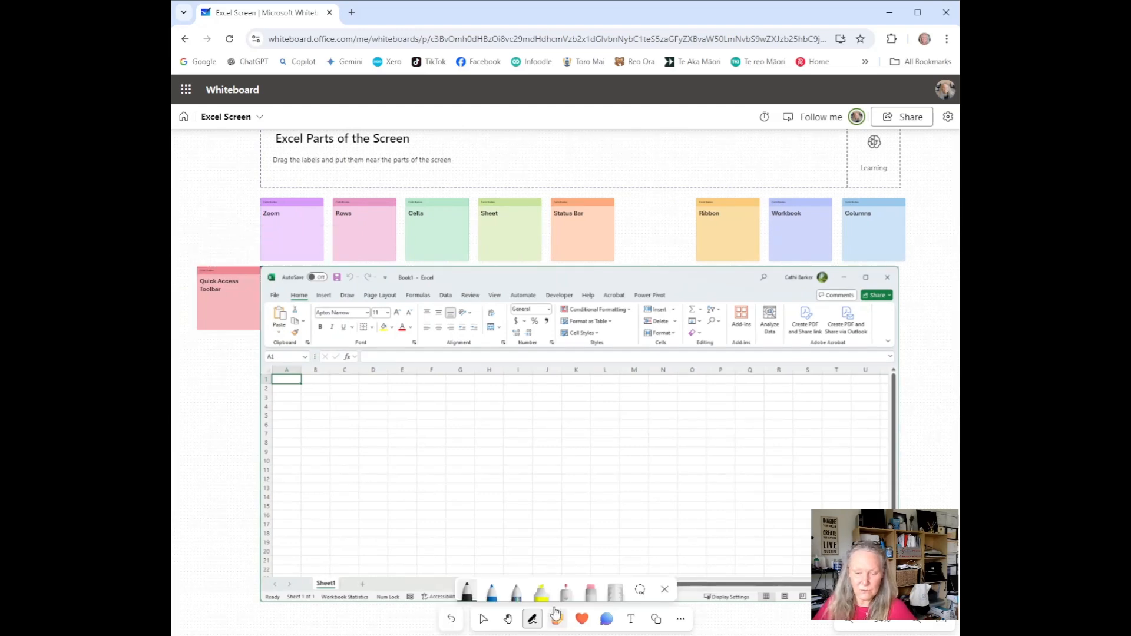
{"action": "left_click", "coordinate": [495, 592]}
{"action": "left_click", "coordinate": [496, 593]}
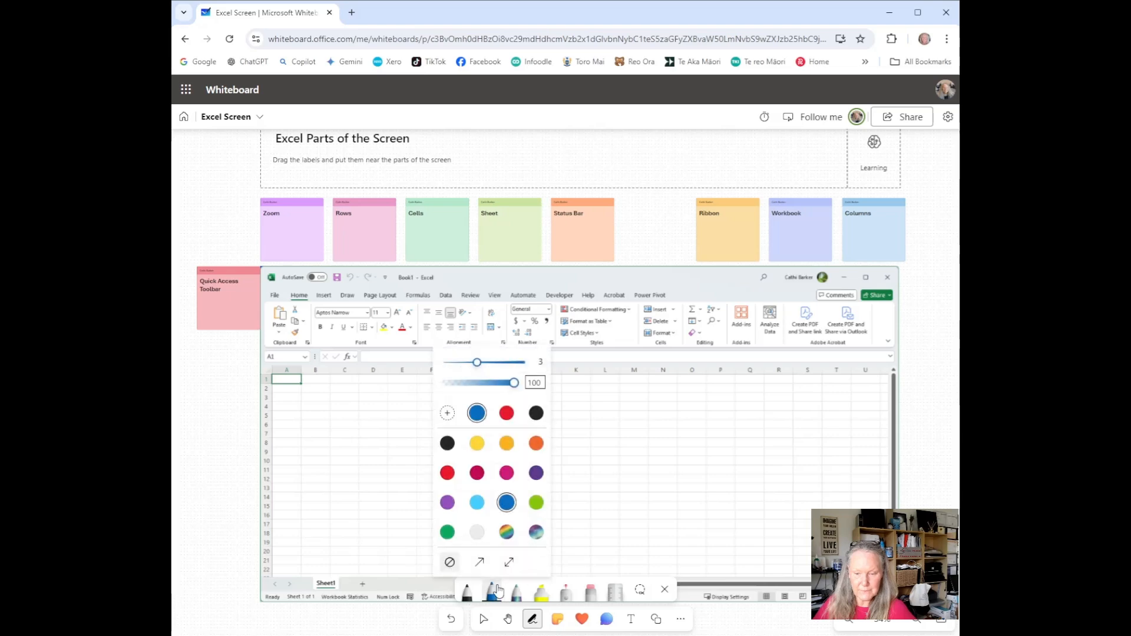
{"action": "left_click", "coordinate": [447, 474]}
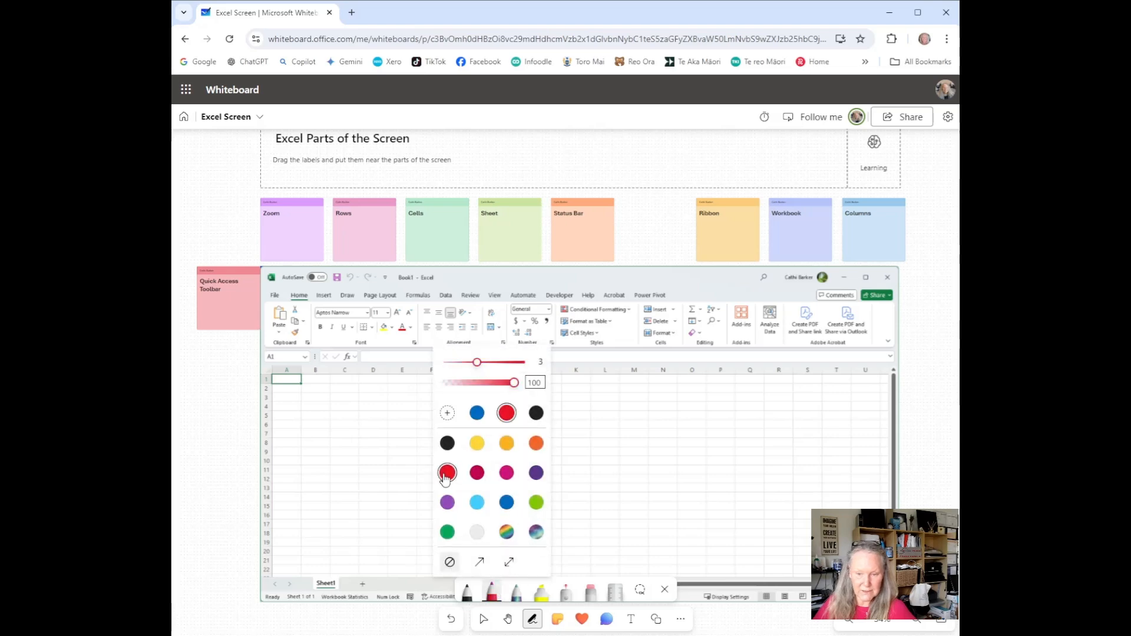
{"action": "left_click", "coordinate": [479, 563]}
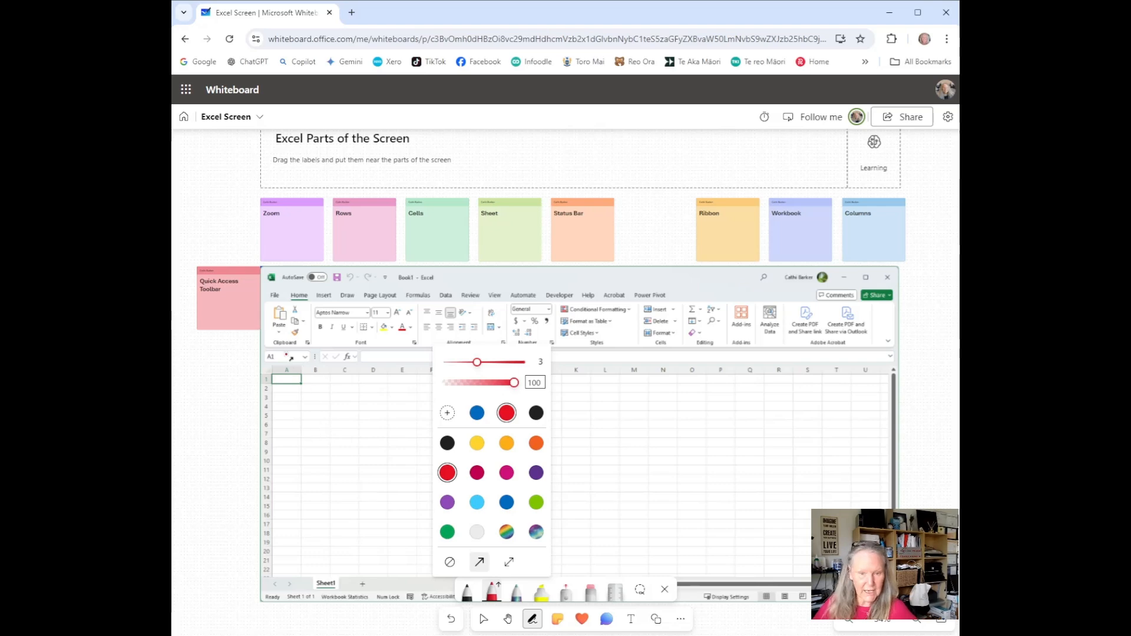
{"action": "left_click", "coordinate": [231, 307]}
{"action": "left_click_drag", "start_coordinate": [227, 308], "coordinate": [341, 283]}
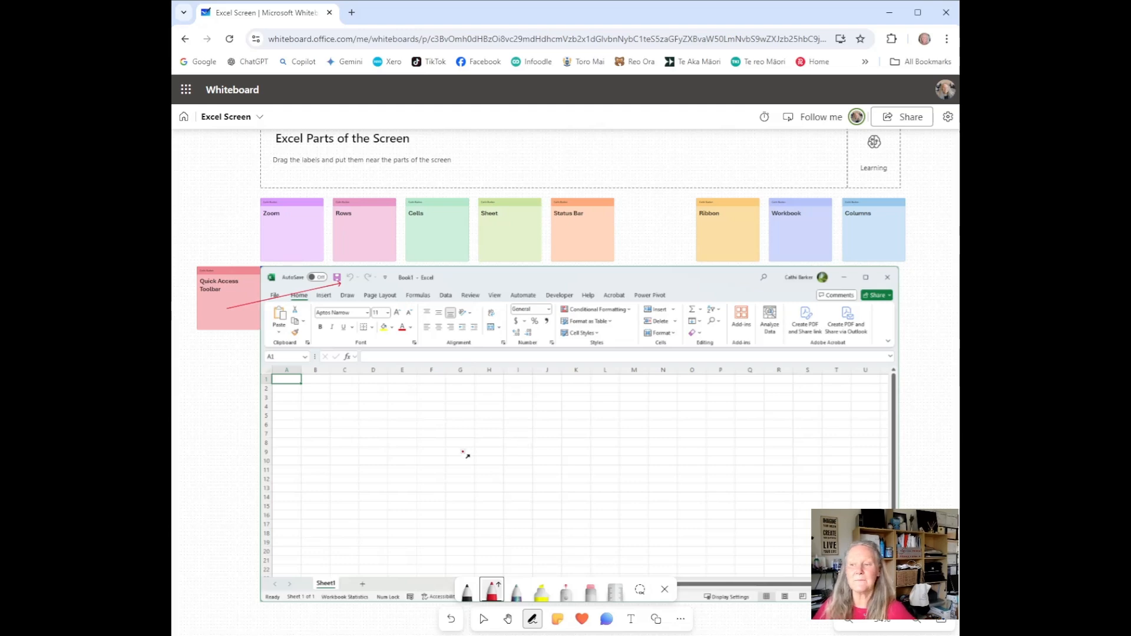
{"action": "left_click", "coordinate": [183, 120]}
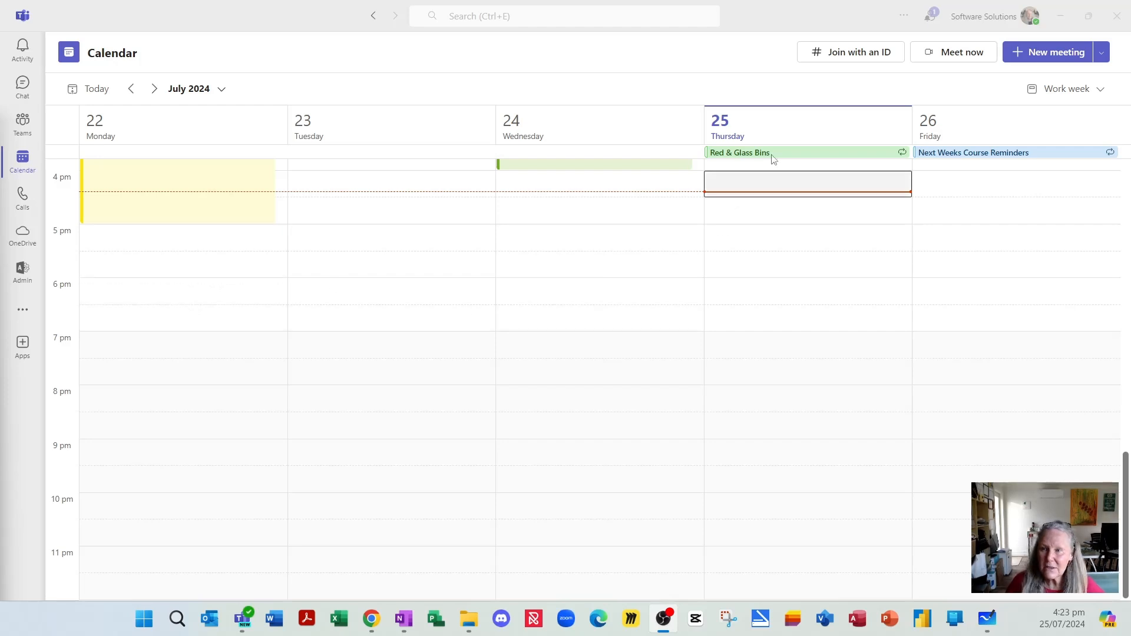
Switch to Microsoft Teams, start an instant meeting in a maximized window with computer audio, and dismiss the invitation dialog
{"action": "left_click", "coordinate": [961, 57]}
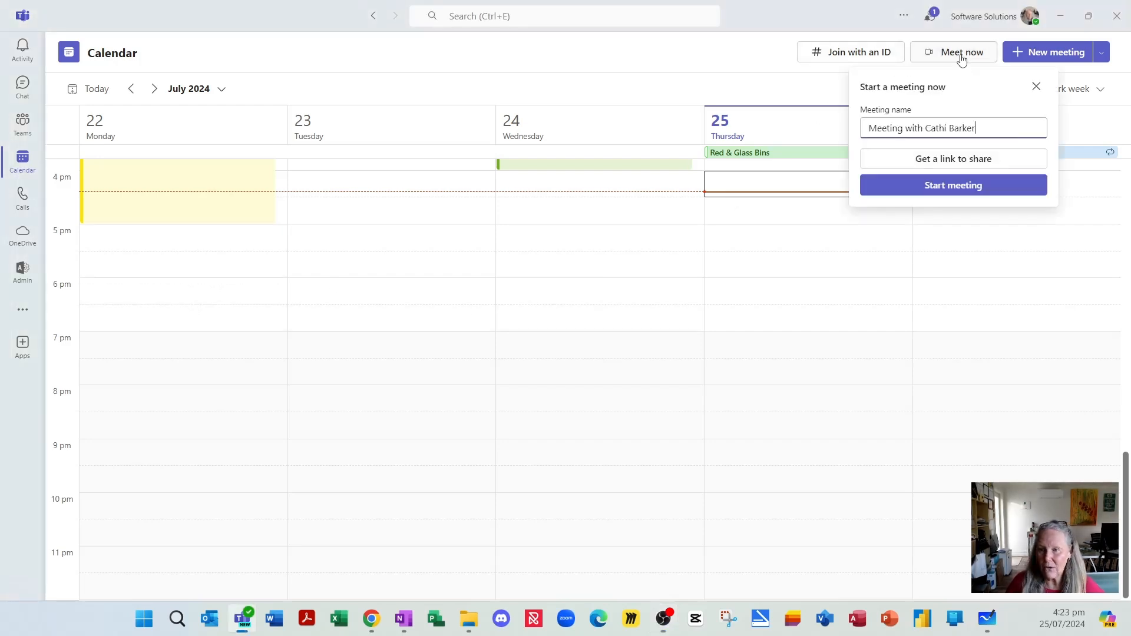
{"action": "left_click", "coordinate": [947, 187]}
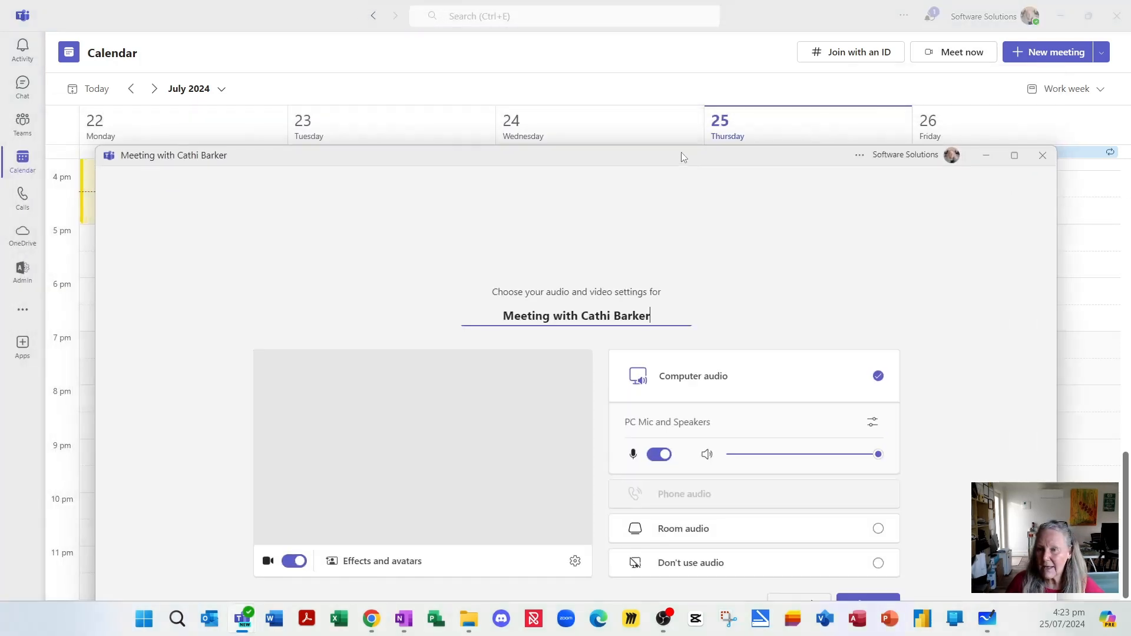
{"action": "double_click", "coordinate": [681, 152]}
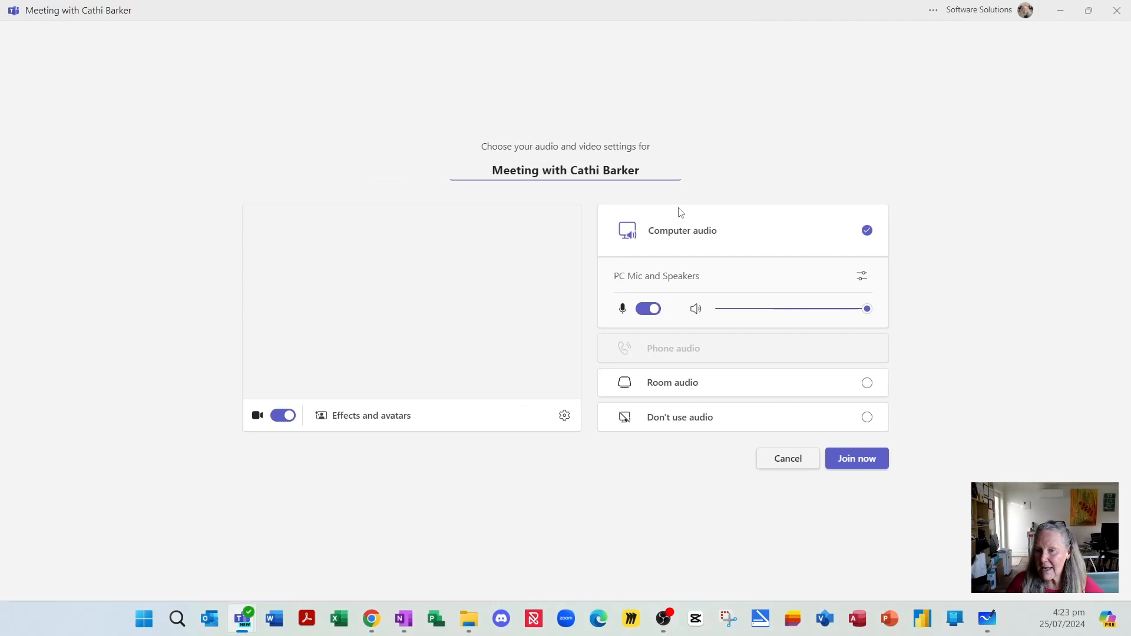
{"action": "left_click", "coordinate": [860, 466]}
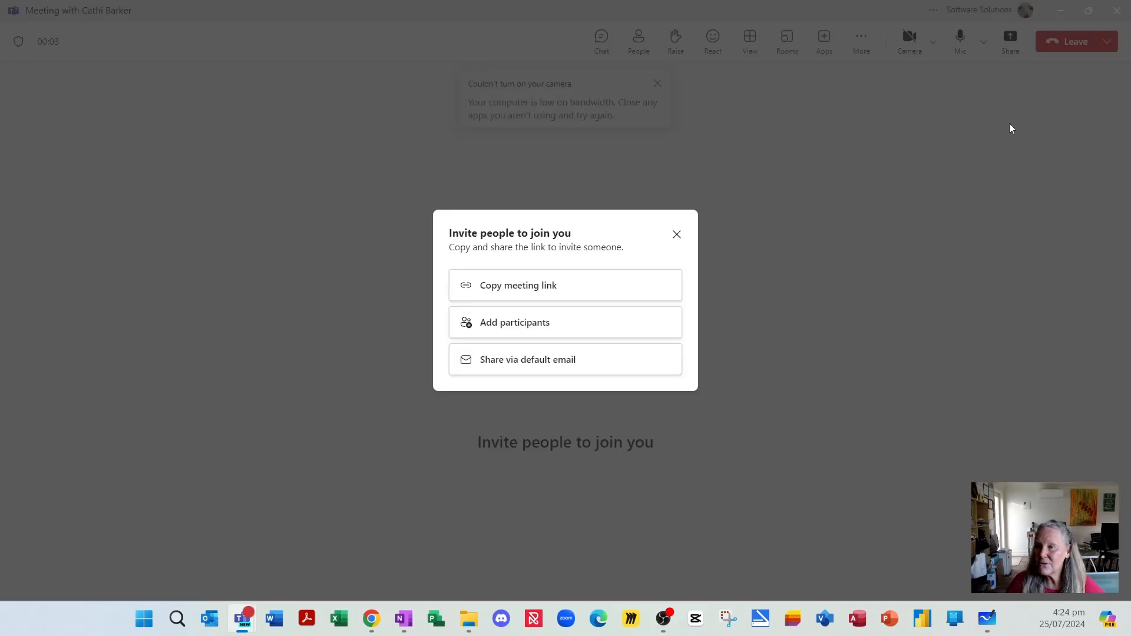
{"action": "left_click", "coordinate": [677, 235]}
Share the Excel Screen whiteboard from Microsoft Whiteboard in the meeting and stop its automatic Follow me
{"action": "left_click", "coordinate": [1010, 46]}
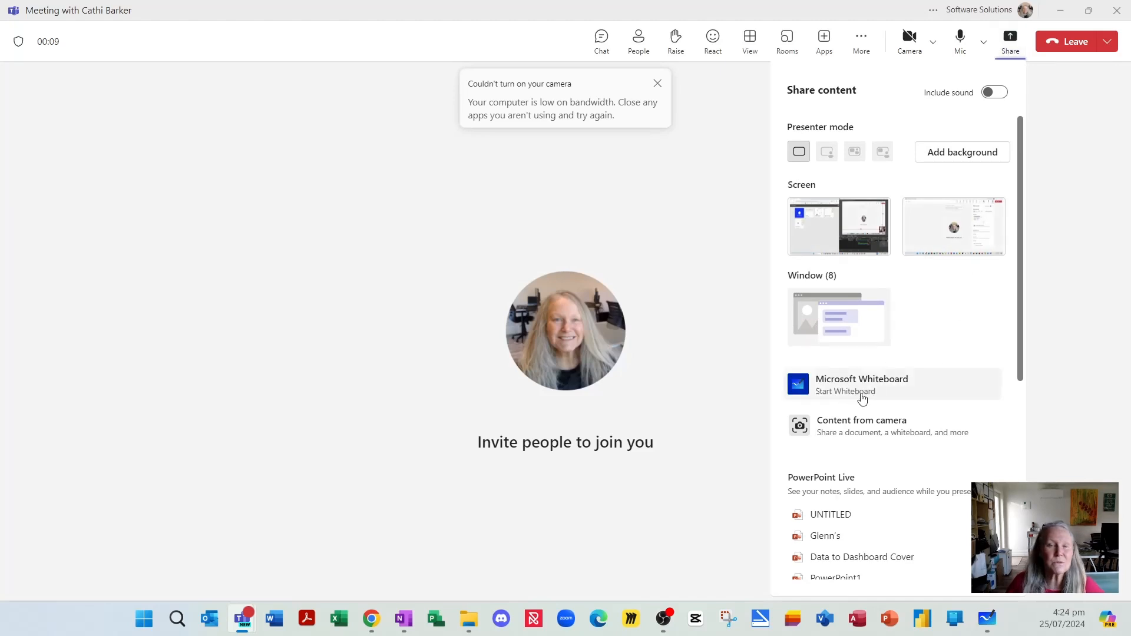
{"action": "left_click", "coordinate": [862, 399]}
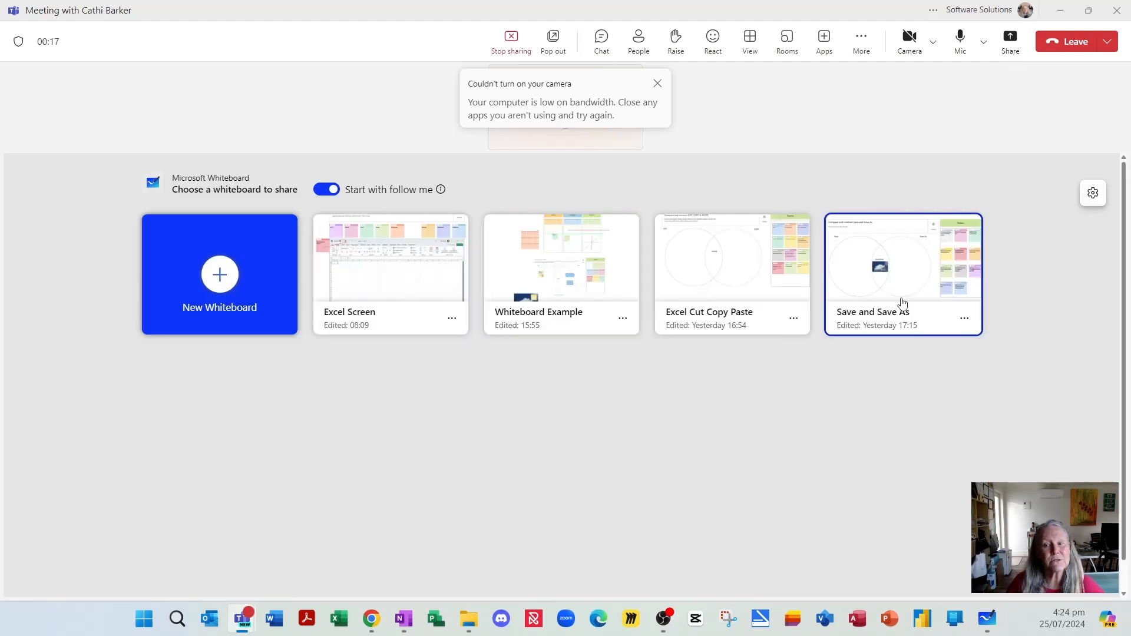
{"action": "left_click", "coordinate": [414, 294]}
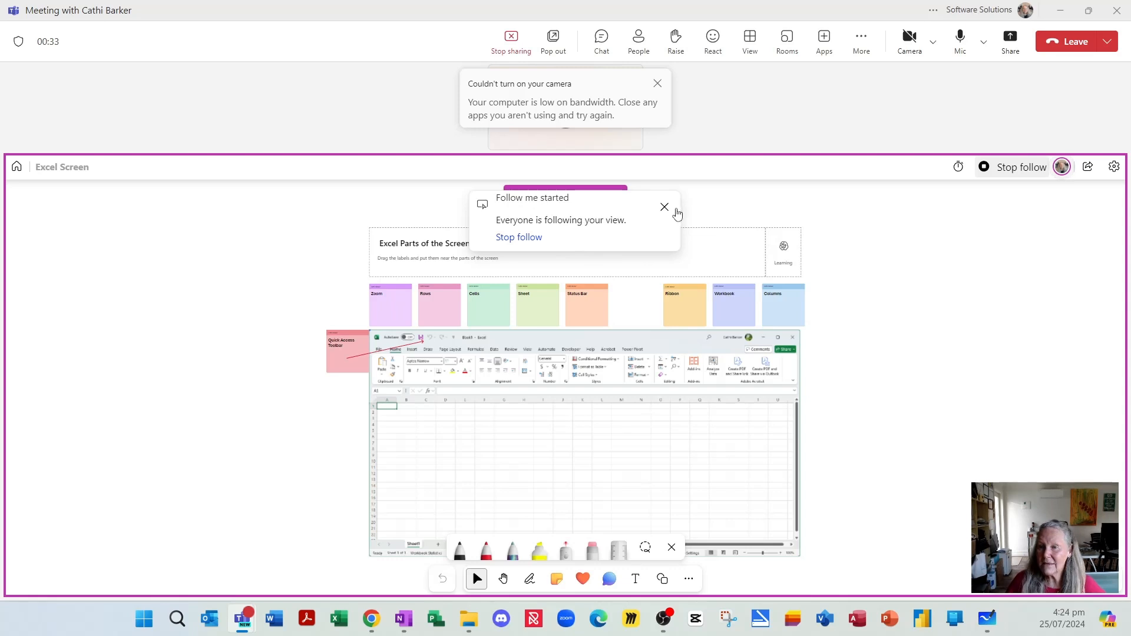
{"action": "left_click", "coordinate": [1037, 171]}
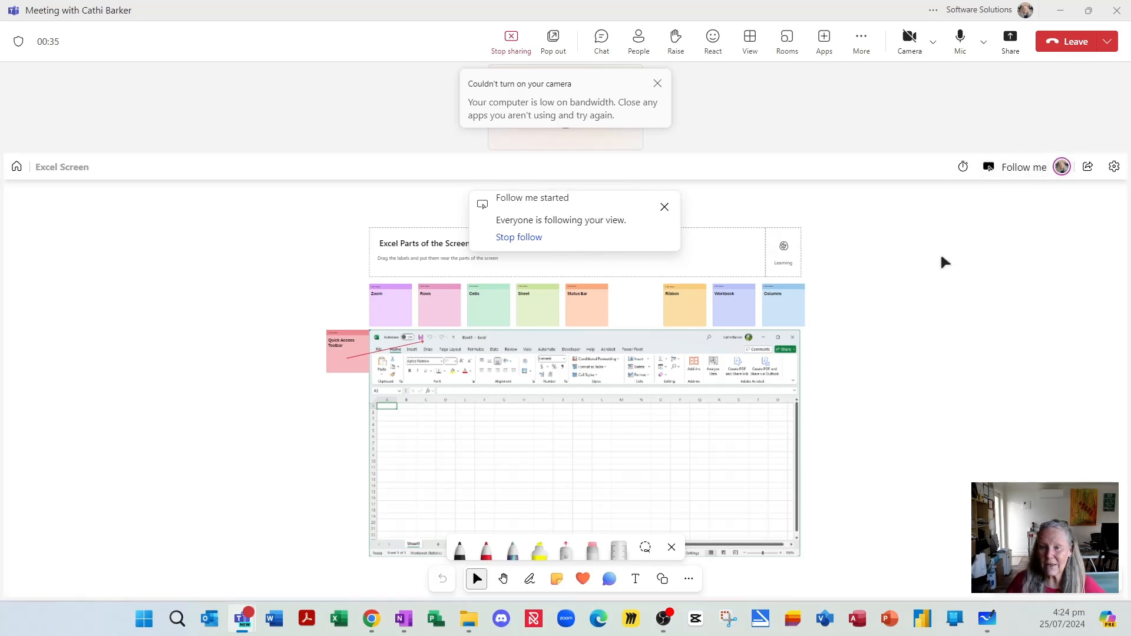
{"action": "left_click", "coordinate": [664, 206]}
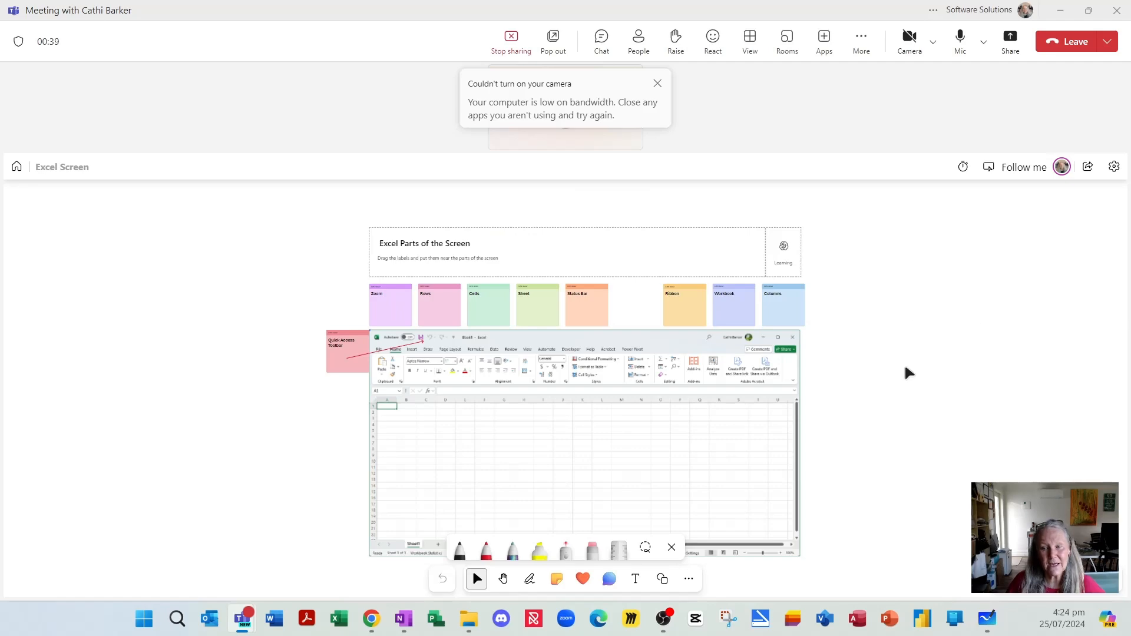
Zoom in on the shared Excel Screen board and pan until its heading, label notes and Excel picture are framed together
{"action": "scroll", "coordinate": [909, 376], "scroll_direction": "up", "scroll_amount": 3}
{"action": "scroll", "coordinate": [908, 373], "scroll_direction": "up", "scroll_amount": 1}
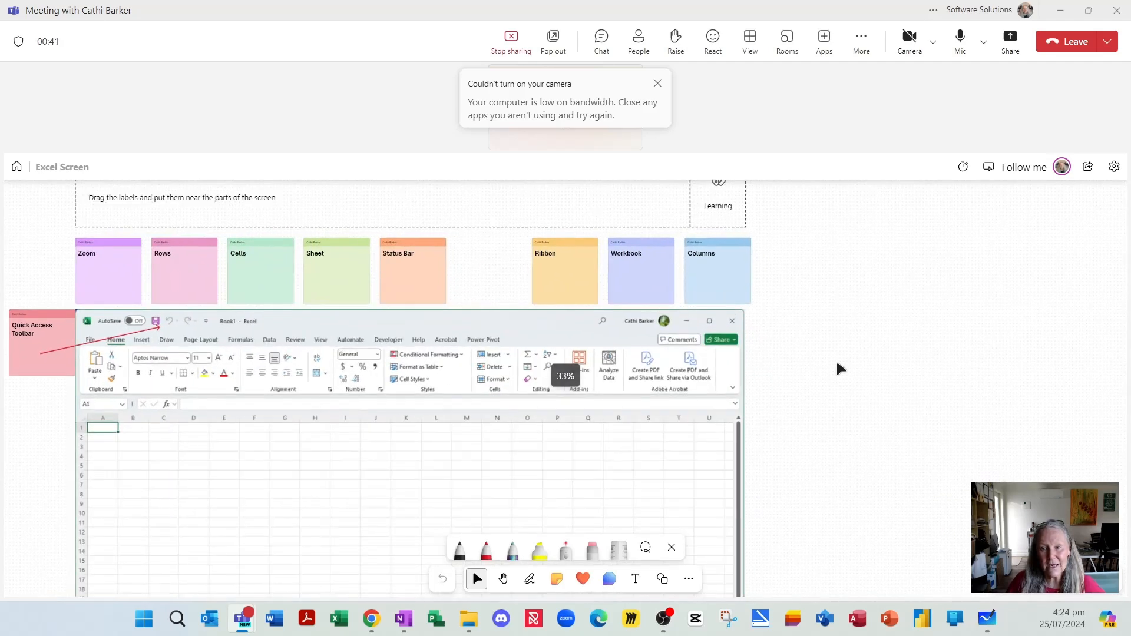
{"action": "left_click_drag", "start_coordinate": [834, 360], "coordinate": [954, 391]}
{"action": "right_click", "coordinate": [913, 391]}
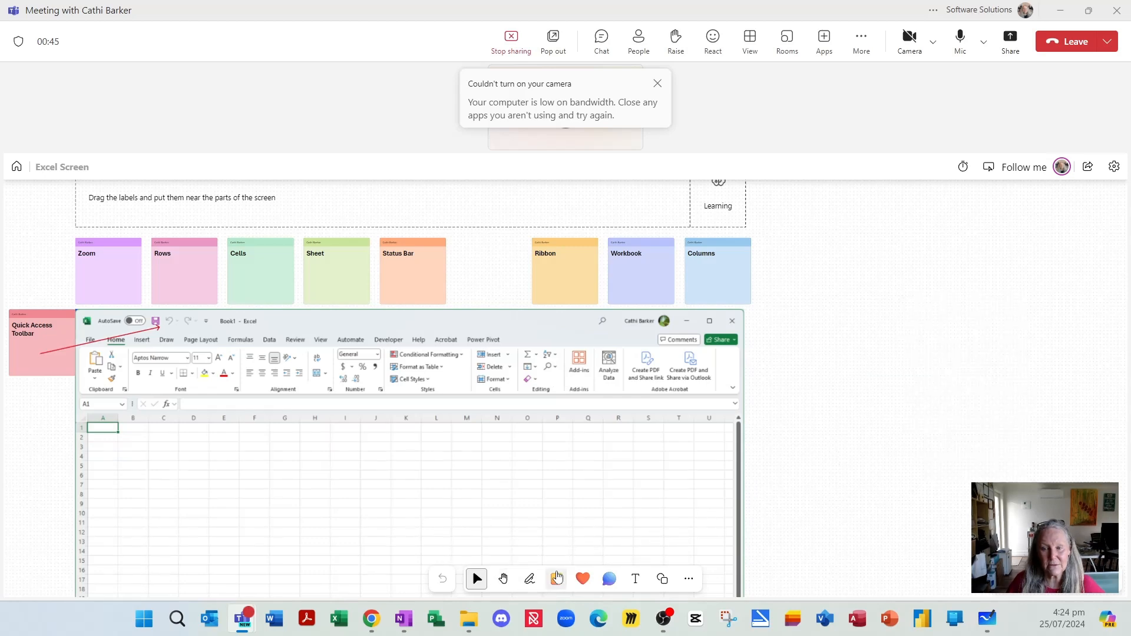
{"action": "left_click", "coordinate": [503, 579]}
{"action": "left_click_drag", "start_coordinate": [802, 495], "coordinate": [962, 538]}
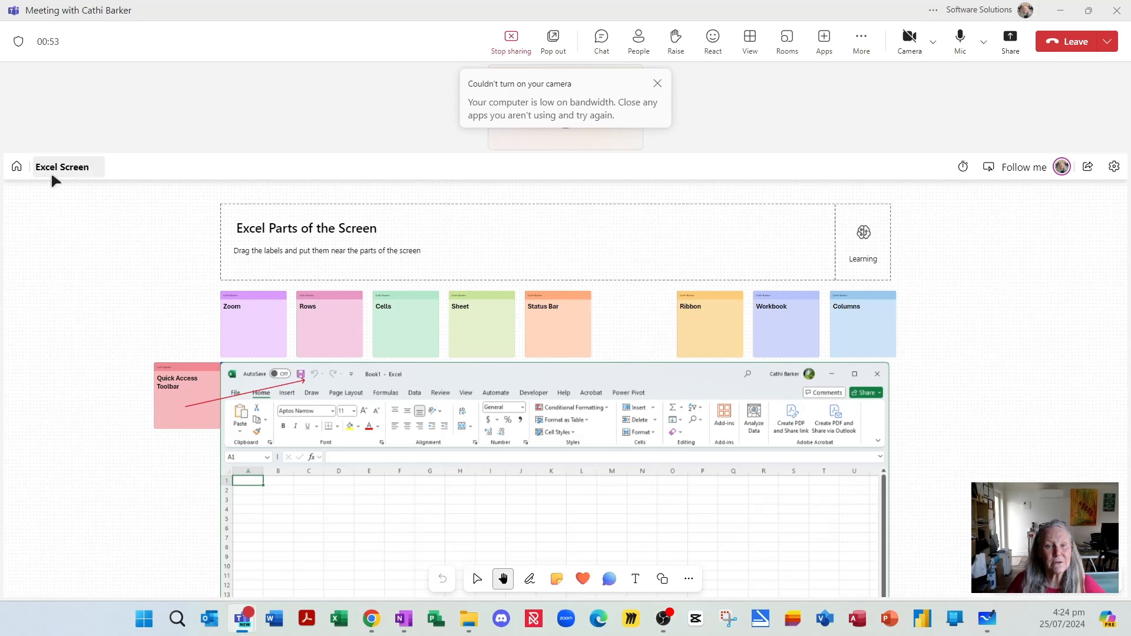
Create a new whiteboard in the meeting from the Brainstorm template in the Brainstorming category
{"action": "left_click", "coordinate": [17, 167]}
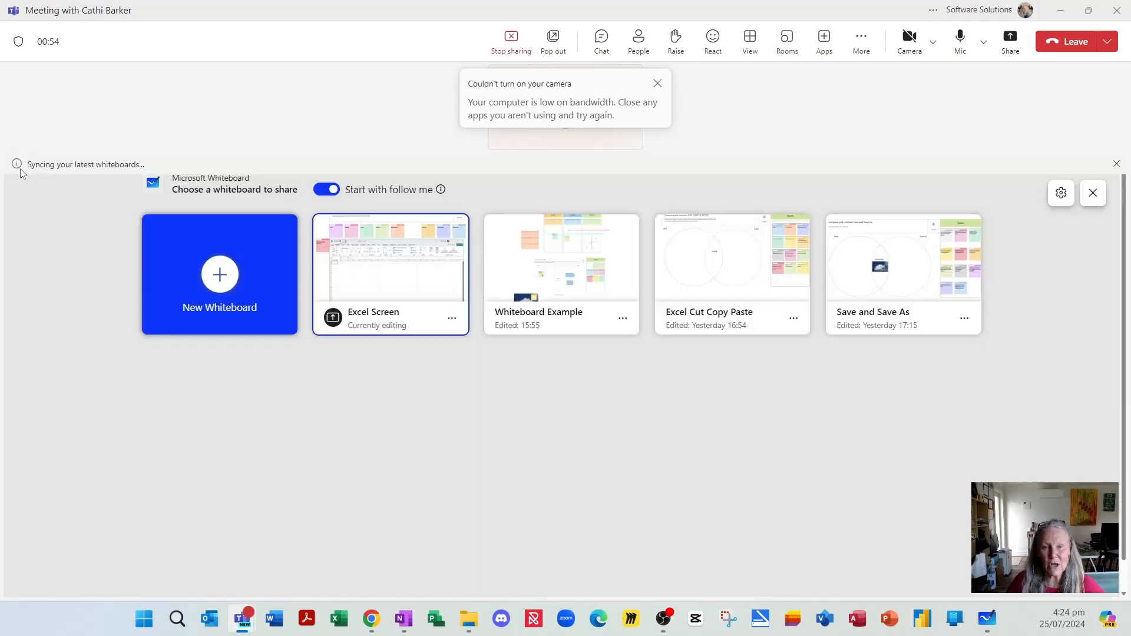
{"action": "left_click", "coordinate": [231, 278]}
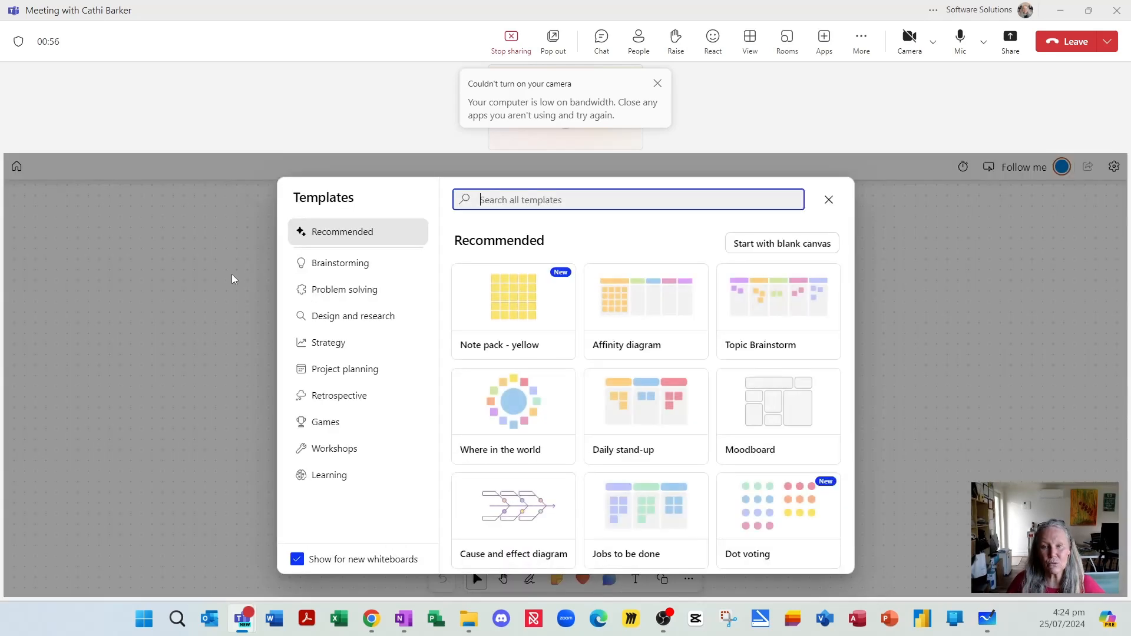
{"action": "left_click", "coordinate": [369, 270]}
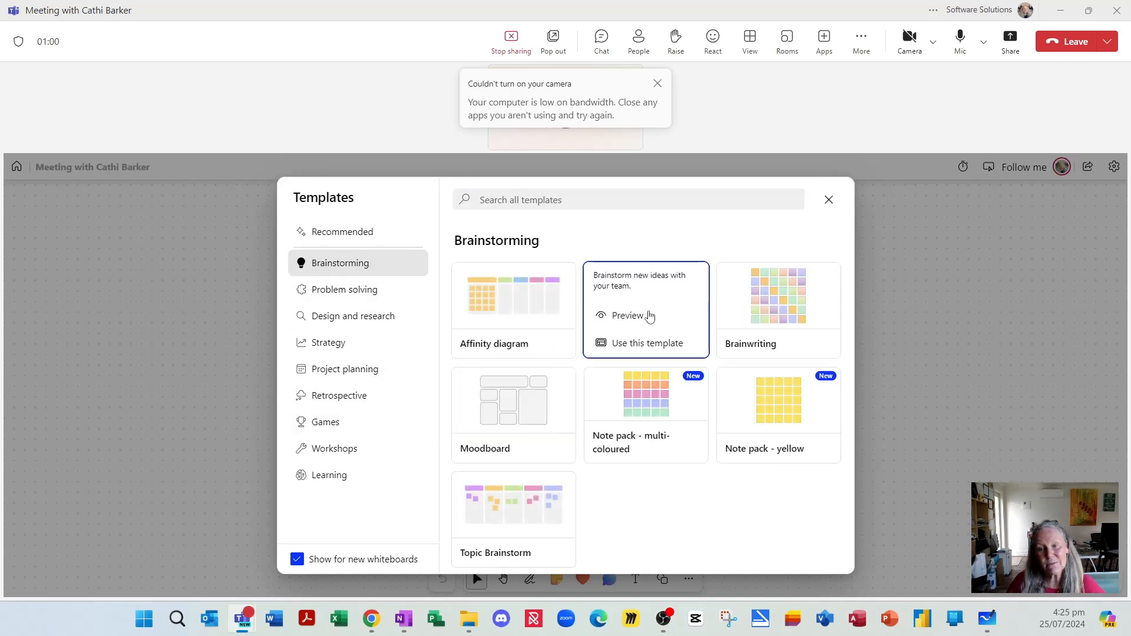
{"action": "left_click", "coordinate": [636, 343]}
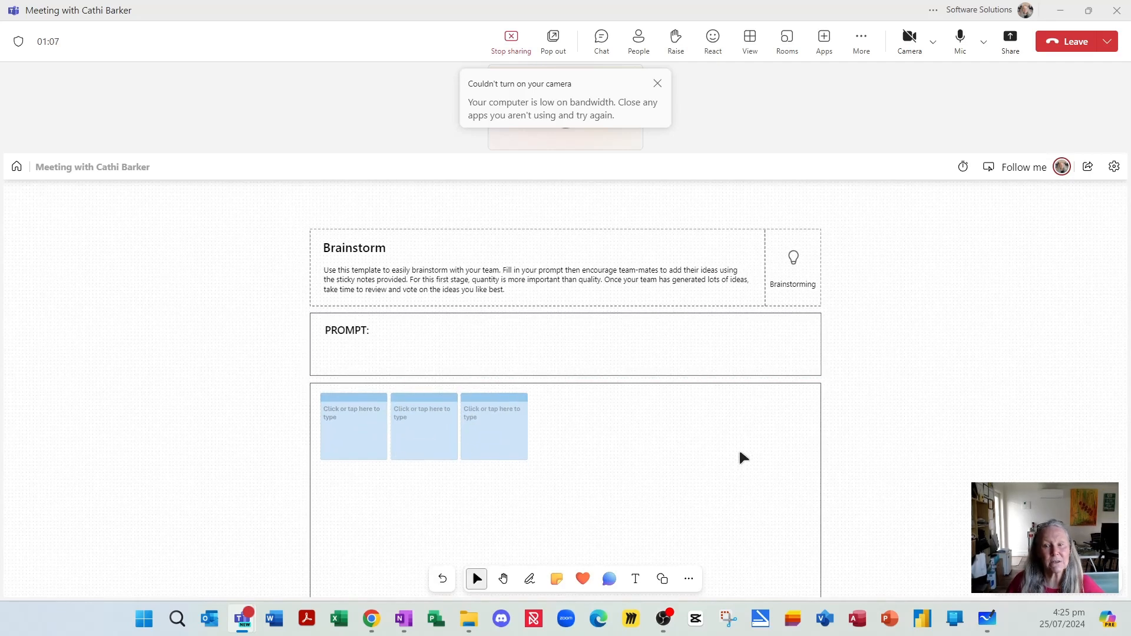
{"action": "scroll", "coordinate": [739, 457], "scroll_direction": "down", "scroll_amount": 1}
{"action": "scroll", "coordinate": [741, 458], "scroll_direction": "up", "scroll_amount": 1}
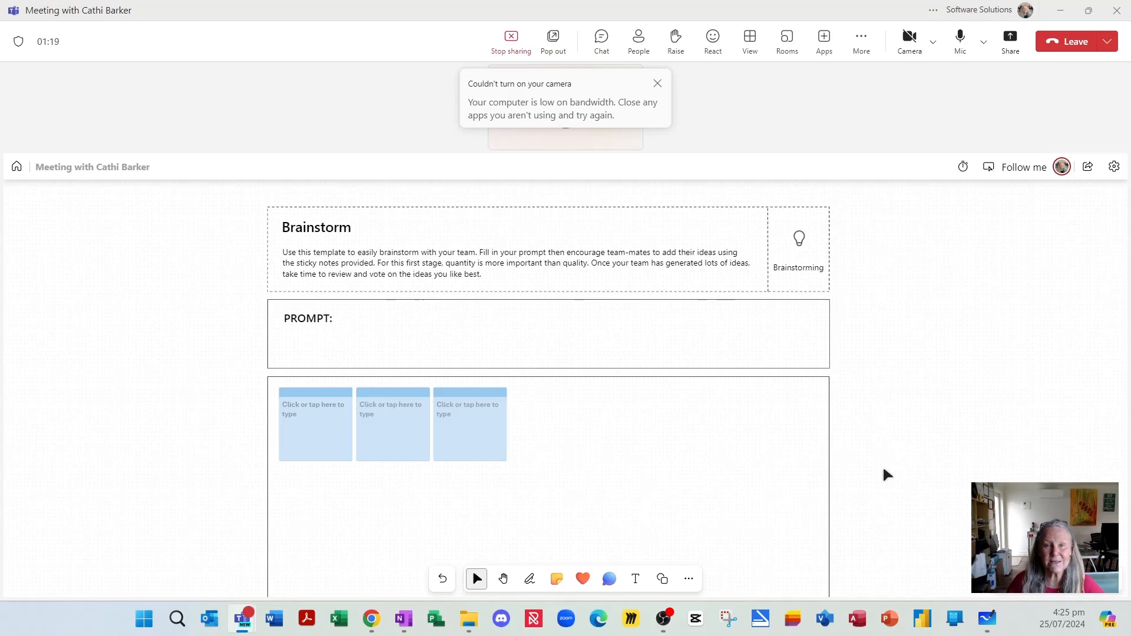
Open the timer on the new Brainstorm whiteboard
{"action": "left_click", "coordinate": [961, 168]}
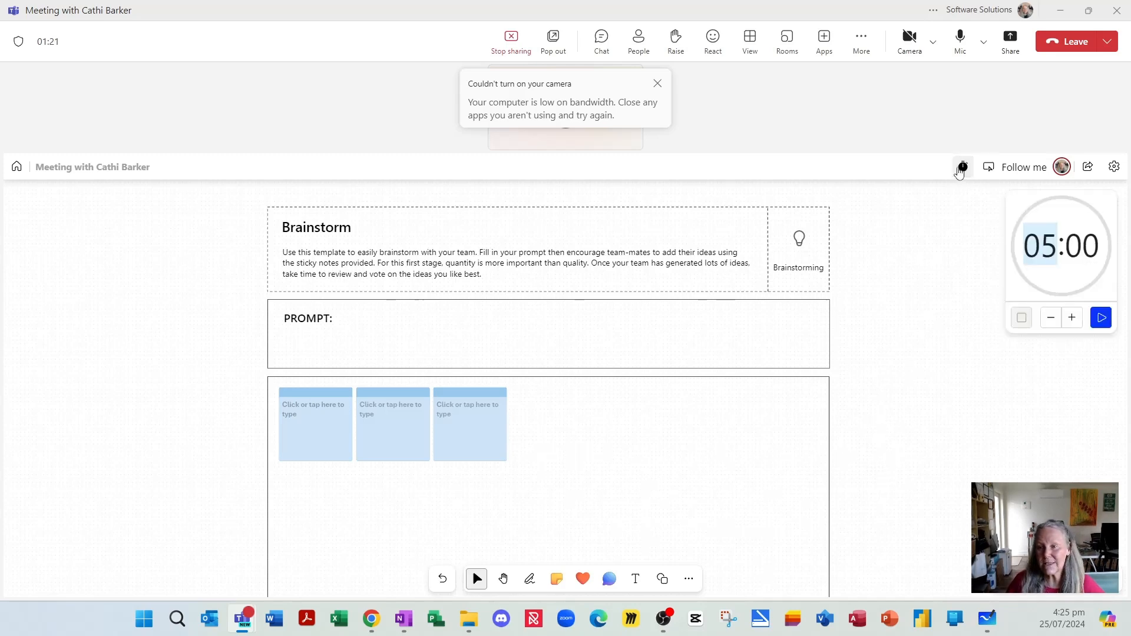